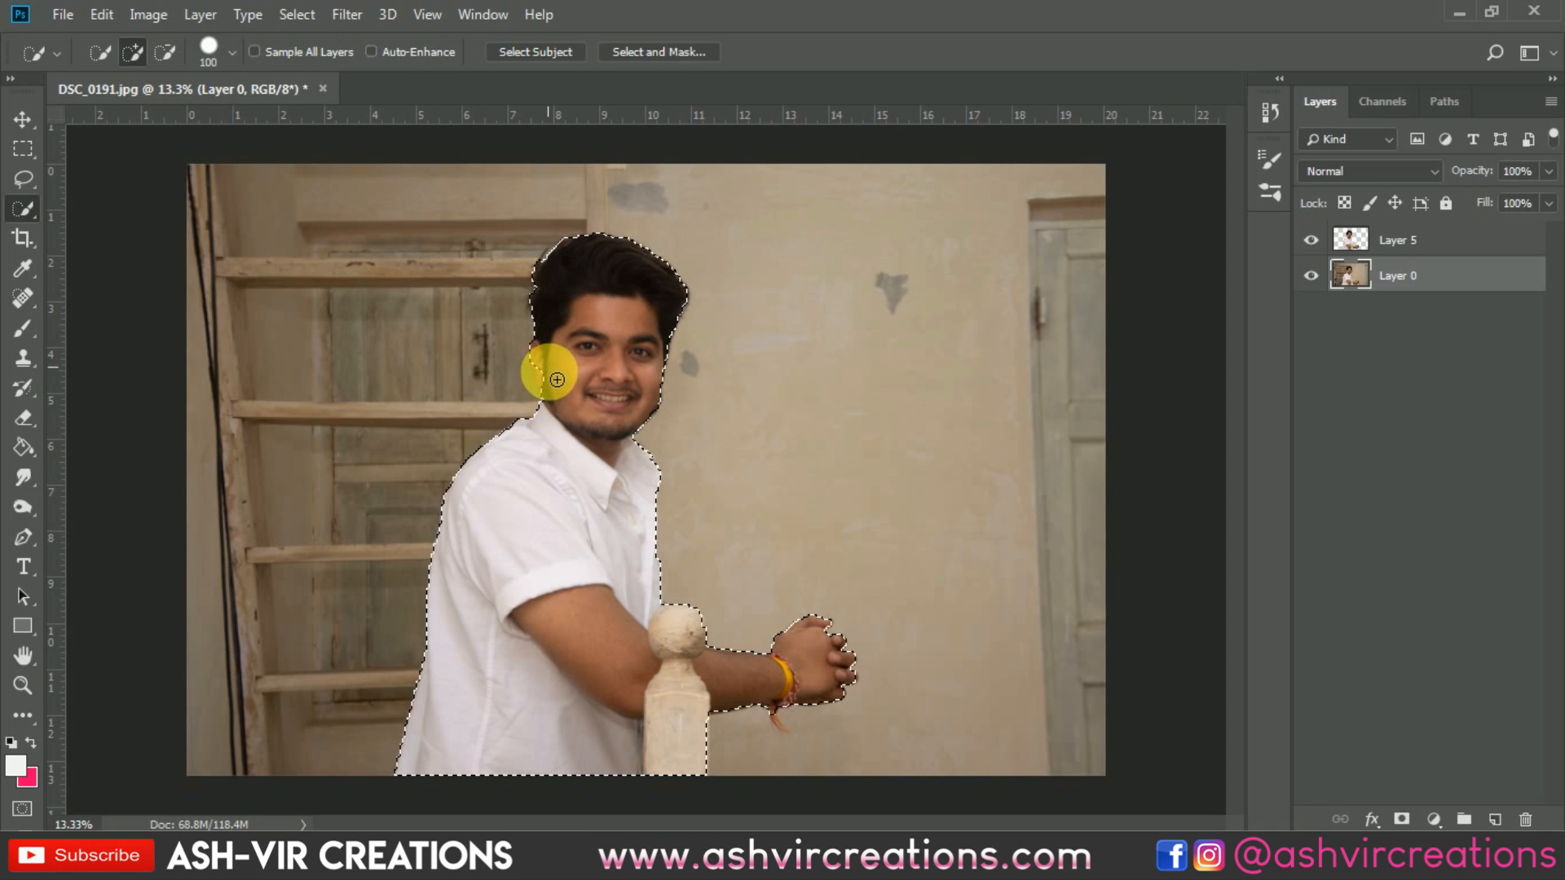
- Copy the selected man from Layer 0 onto a new layer and hide Layer 0
click(622, 390)
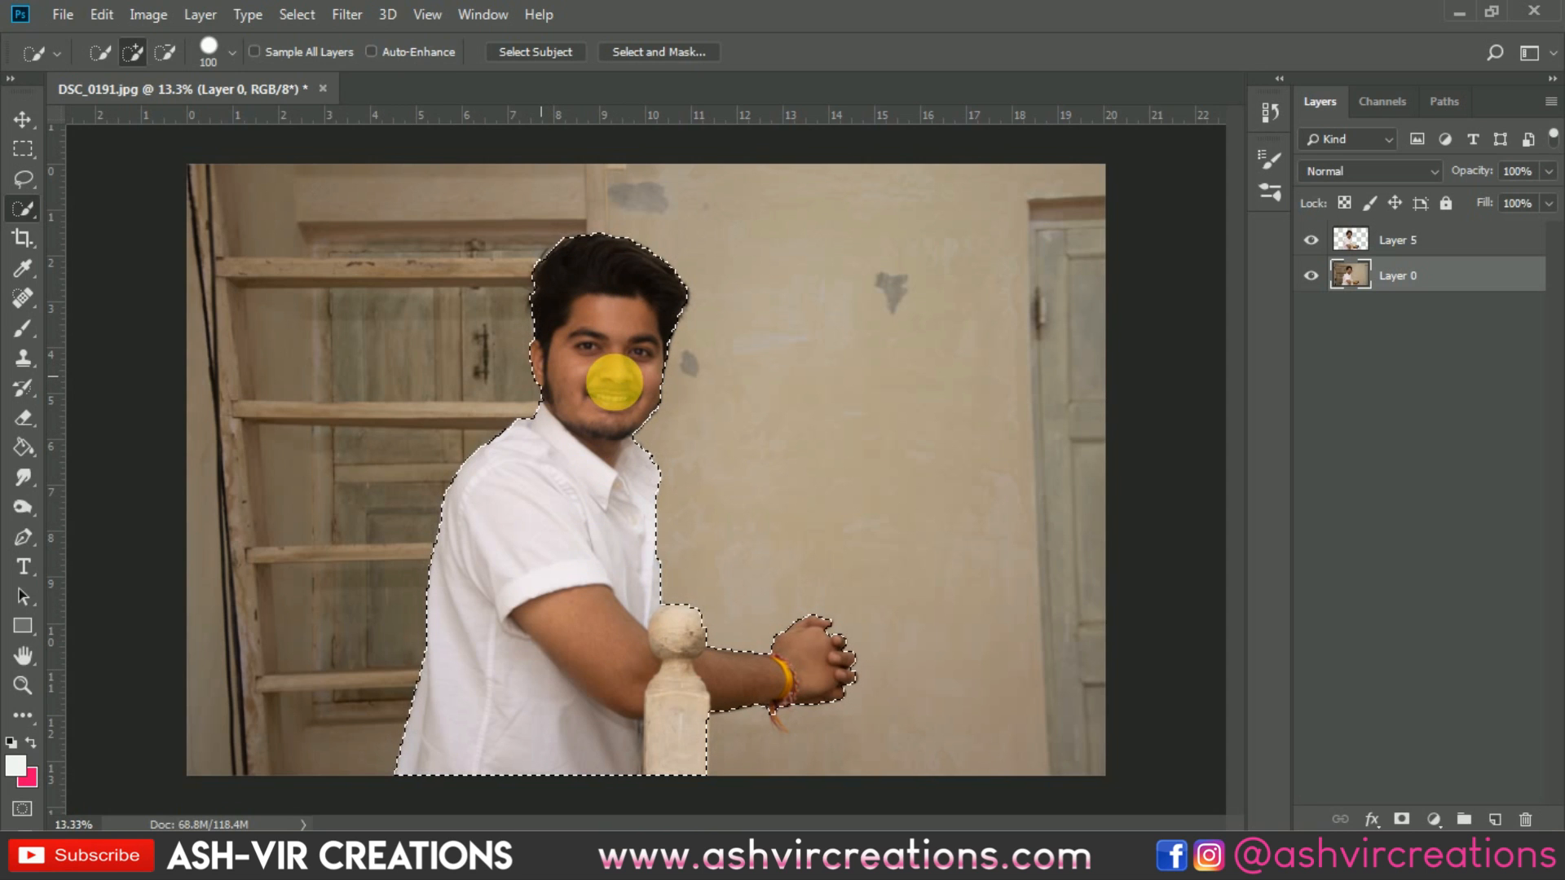
right_click(617, 383)
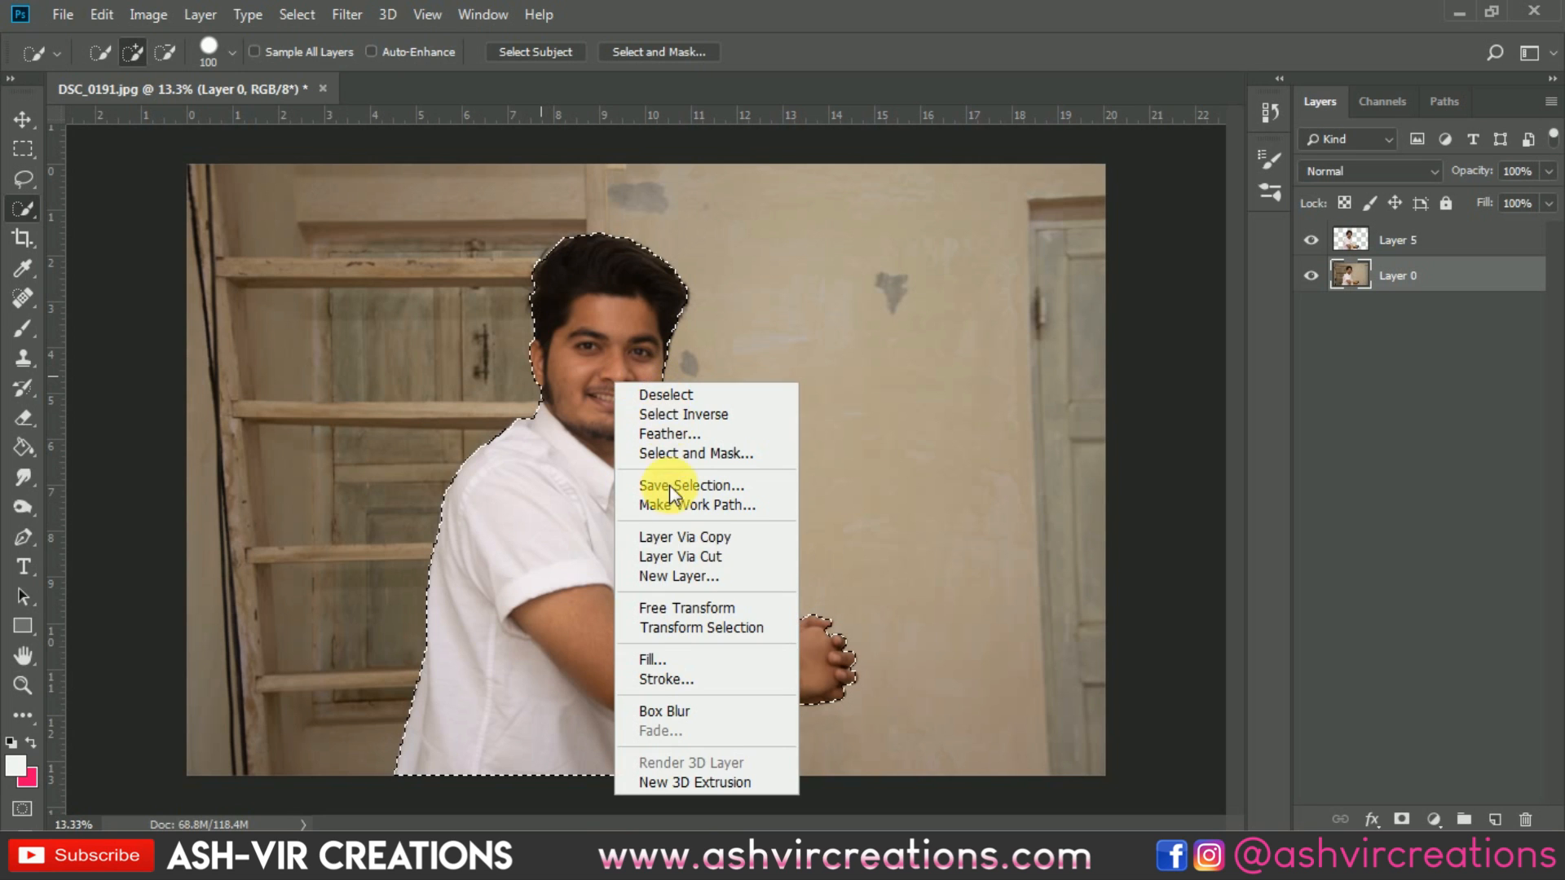
click(674, 535)
click(1310, 313)
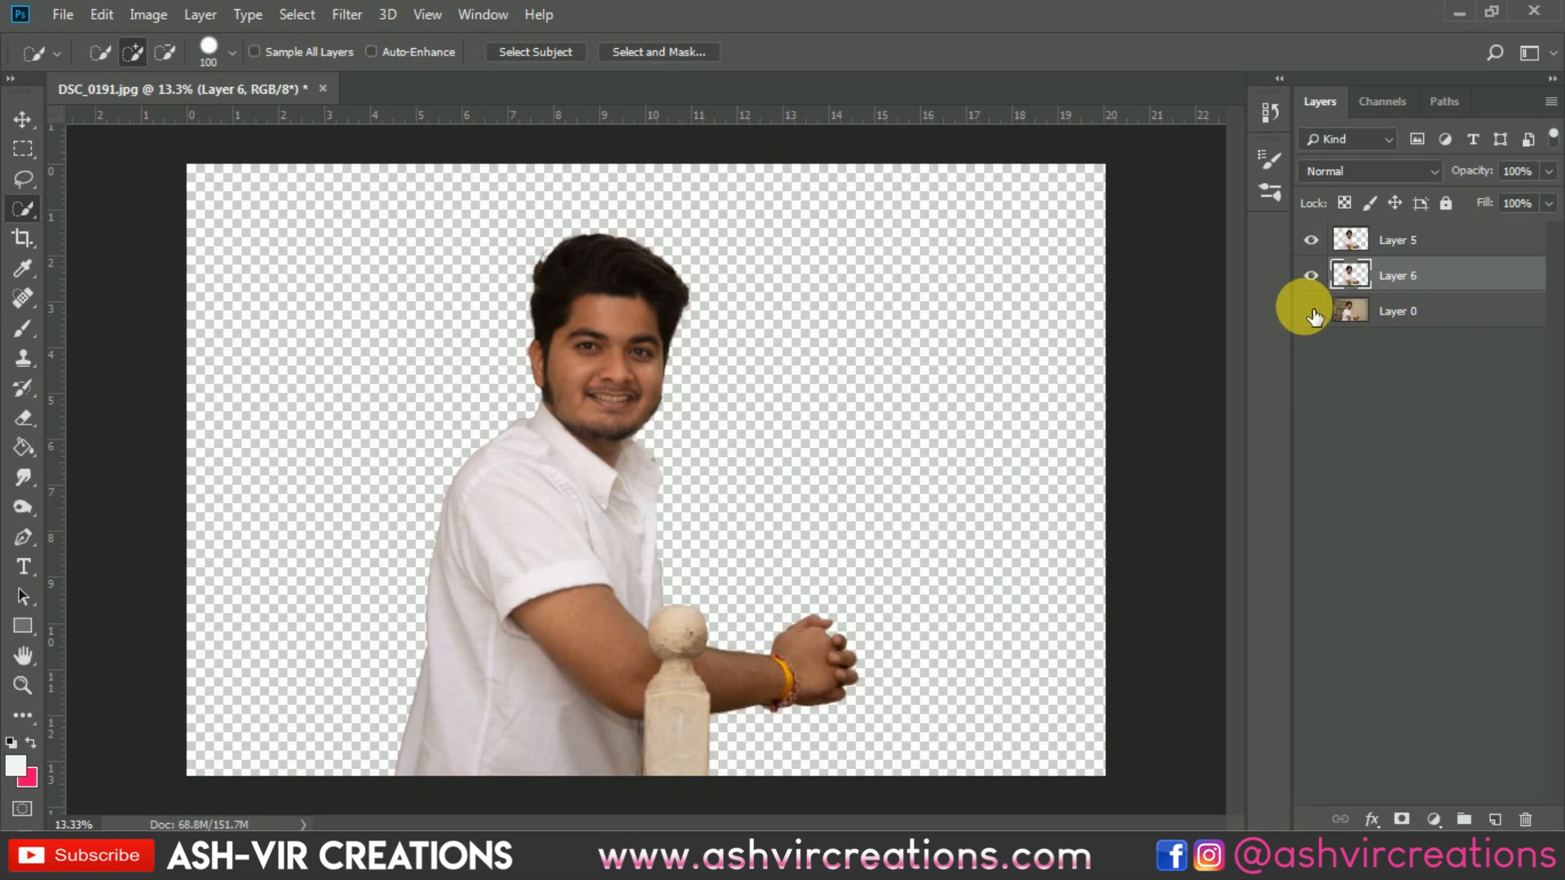
- Delete the duplicate cutout layer beneath Layer 5
key(Delete)
key(v)
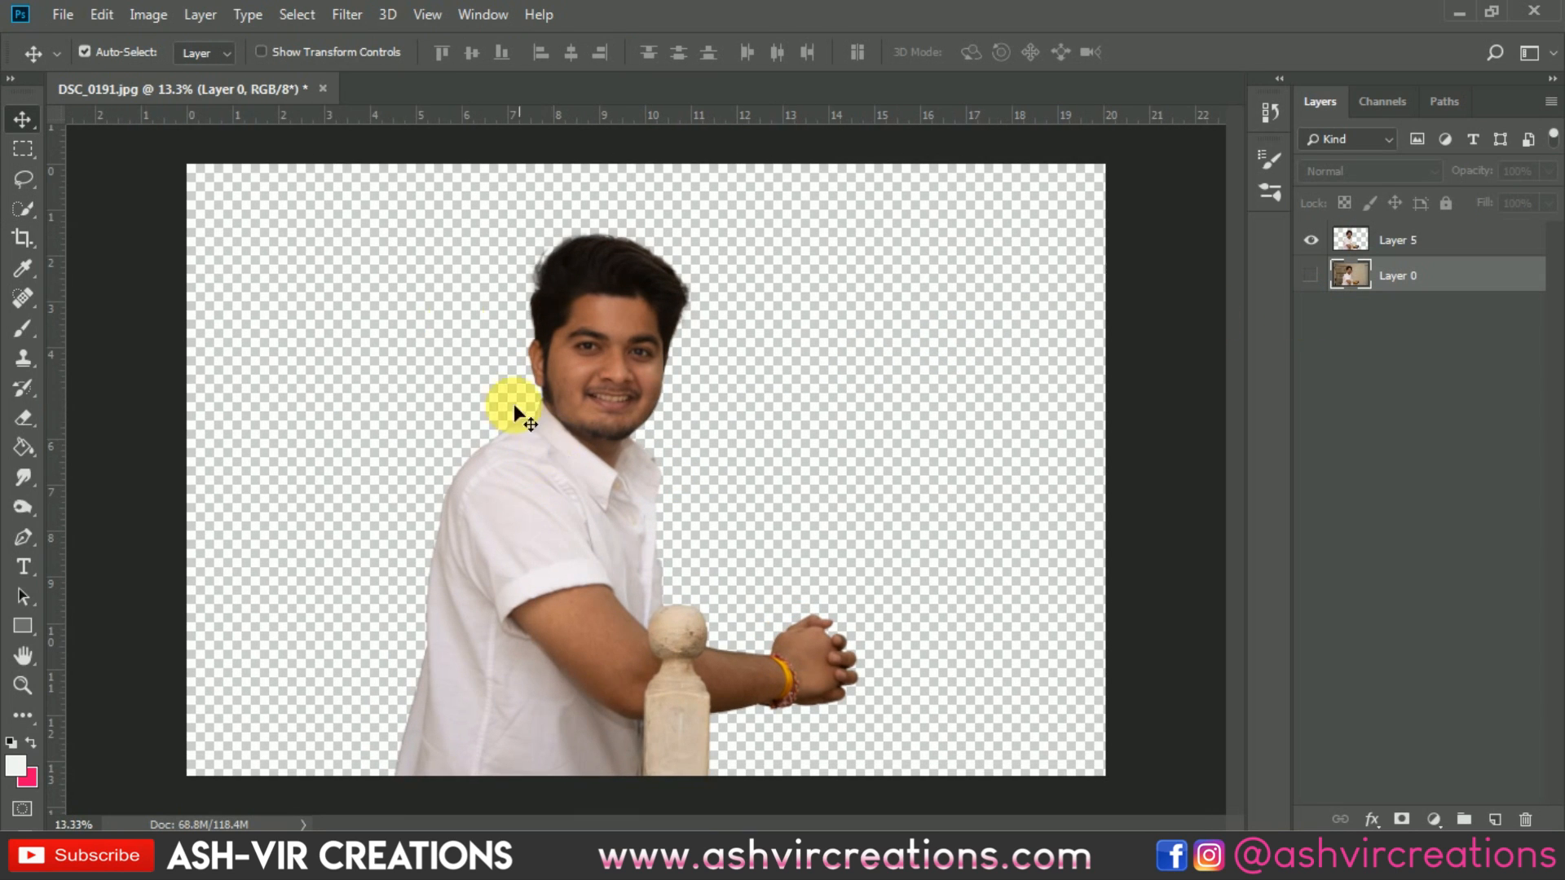
- Open the castle background image rwfg.jpg from the Disney folder on the Desktop
click(61, 16)
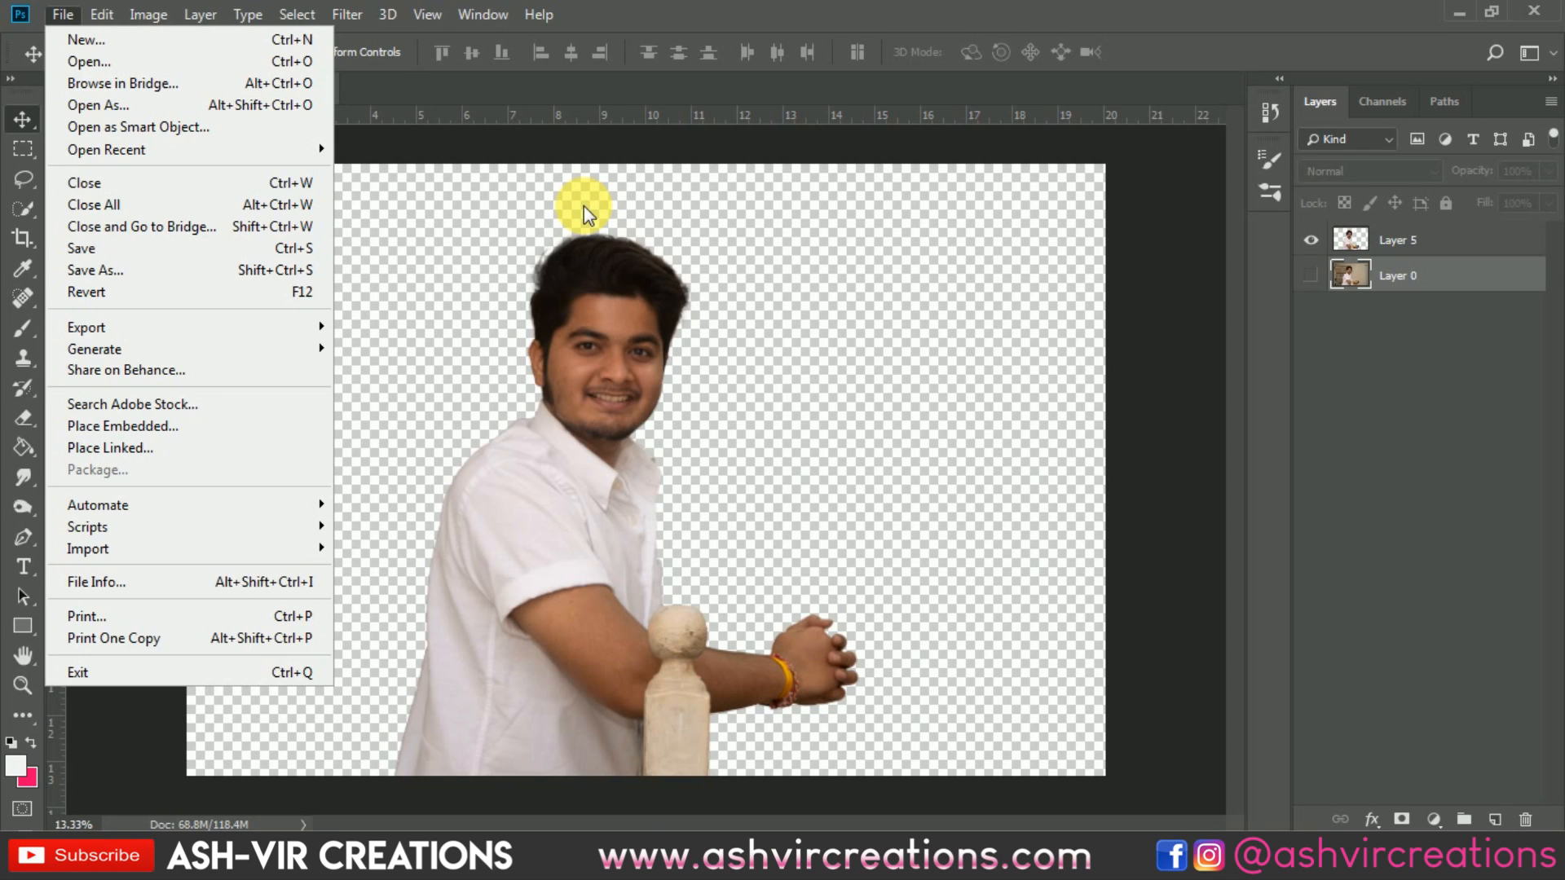
key(ctrl+o)
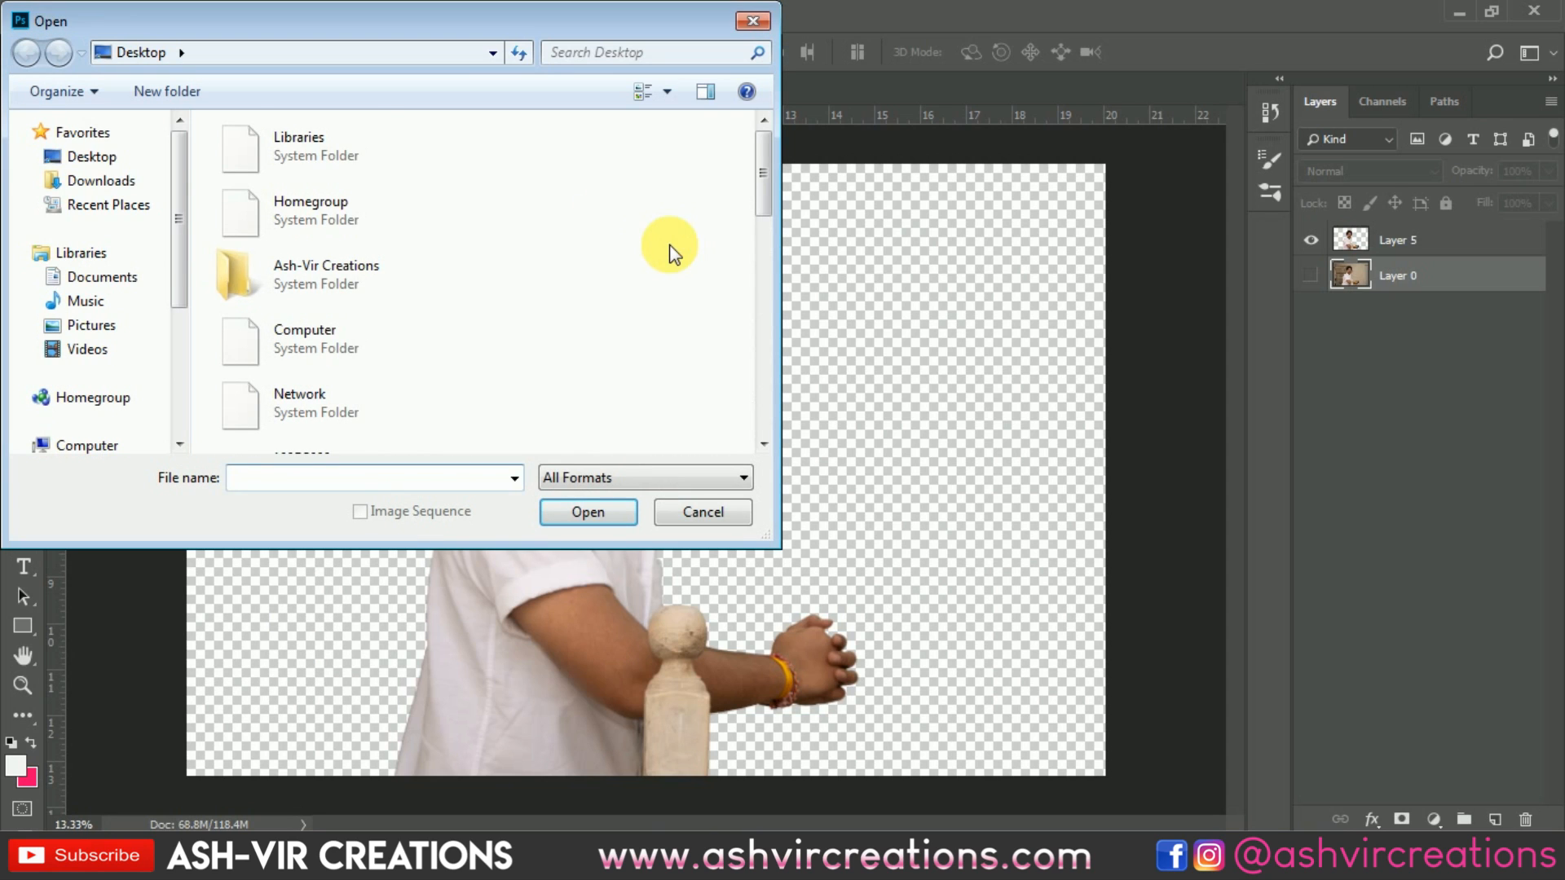
scroll(674, 254, down, 3)
scroll(510, 384, down, 3)
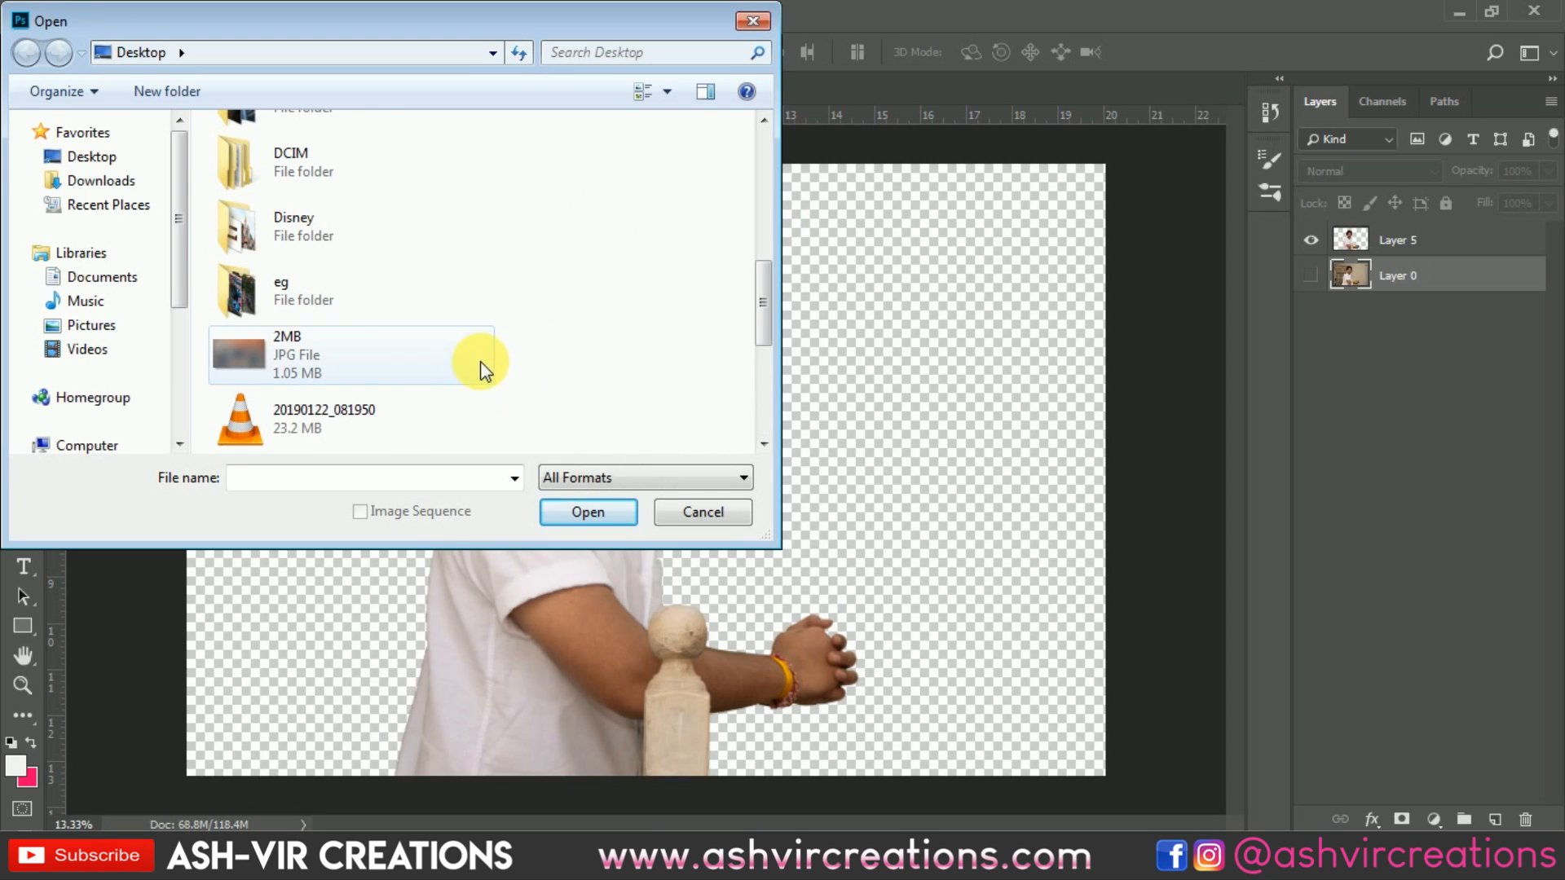
double_click(330, 223)
double_click(413, 179)
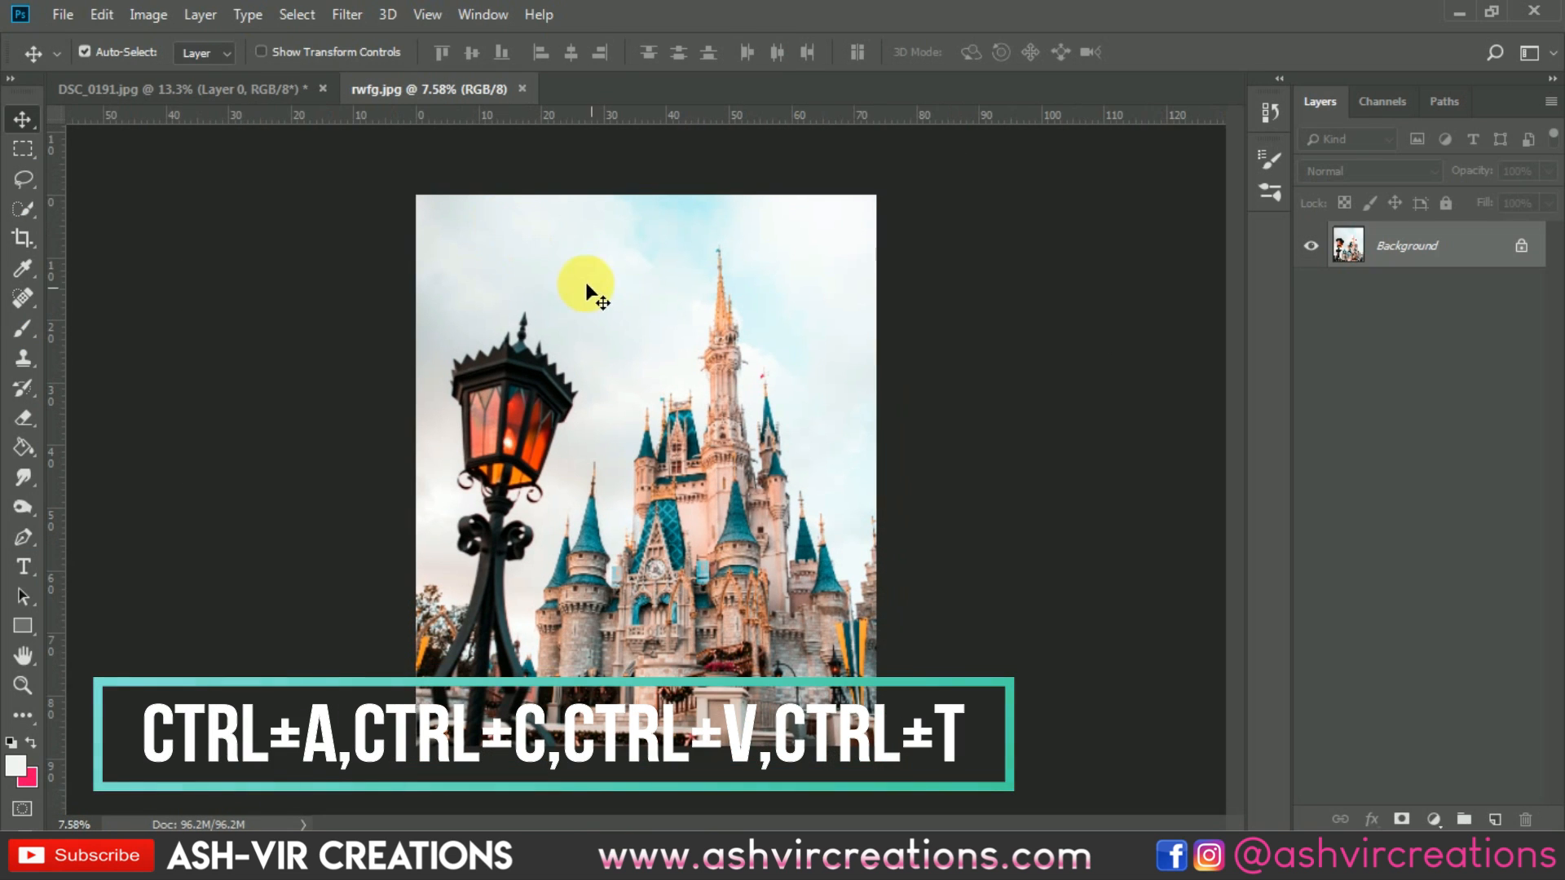
- Copy the entire castle image into DSC_0191.jpg as a new layer behind the man's cutout
drag(585, 282, 506, 237)
drag(800, 304, 889, 366)
key(ctrl+minus)
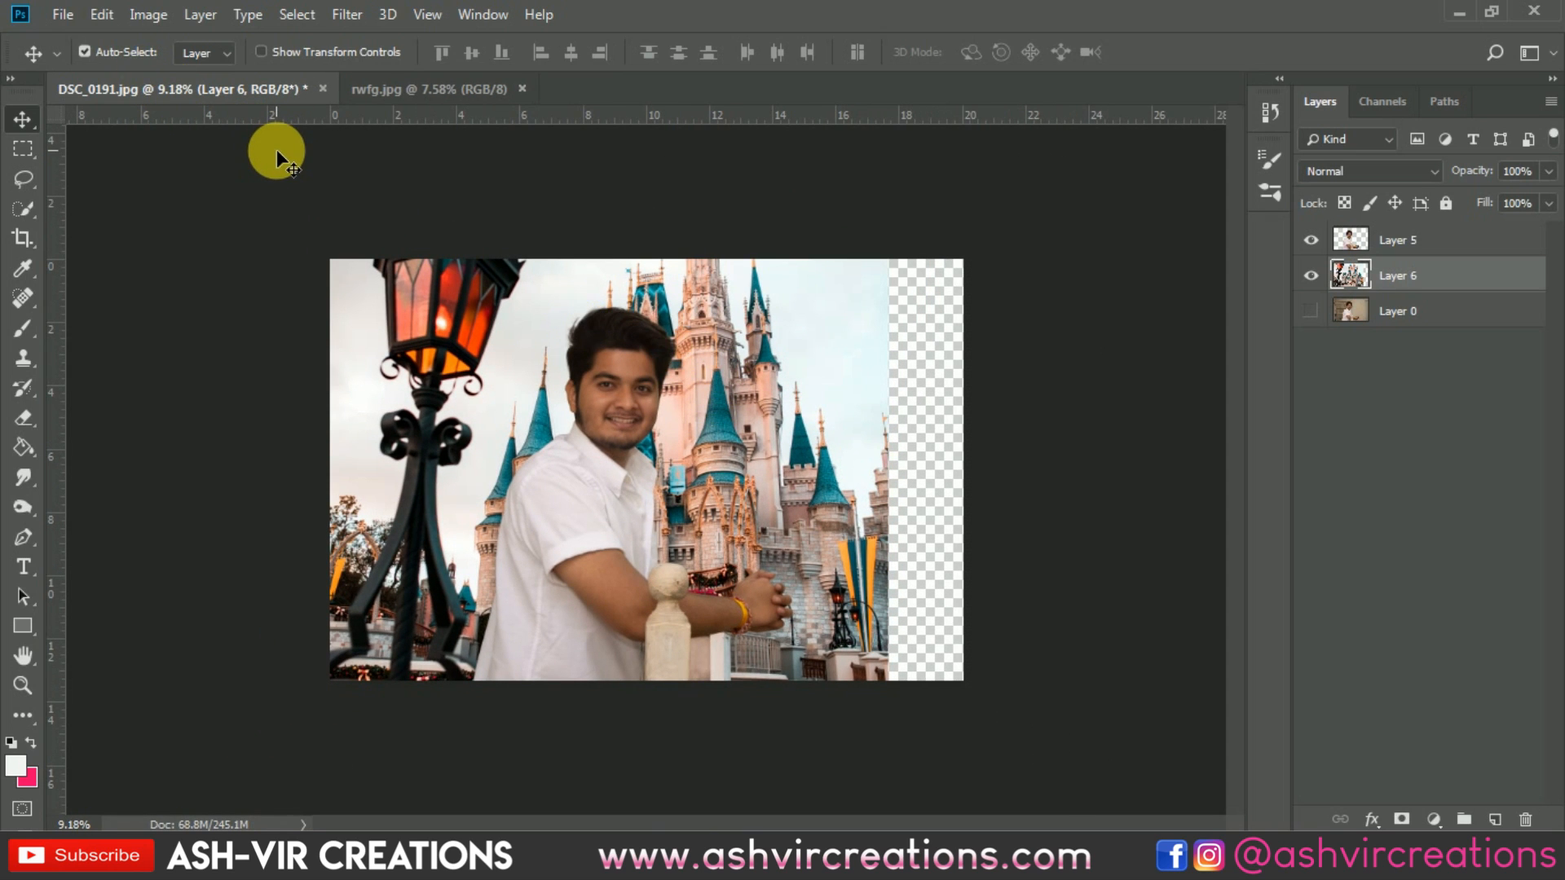
- Free-transform the castle layer, moving it to the canvas's right and bottom edges and scaling it proportionally to about 94.7%
key(ctrl+t)
key(ctrl+t)
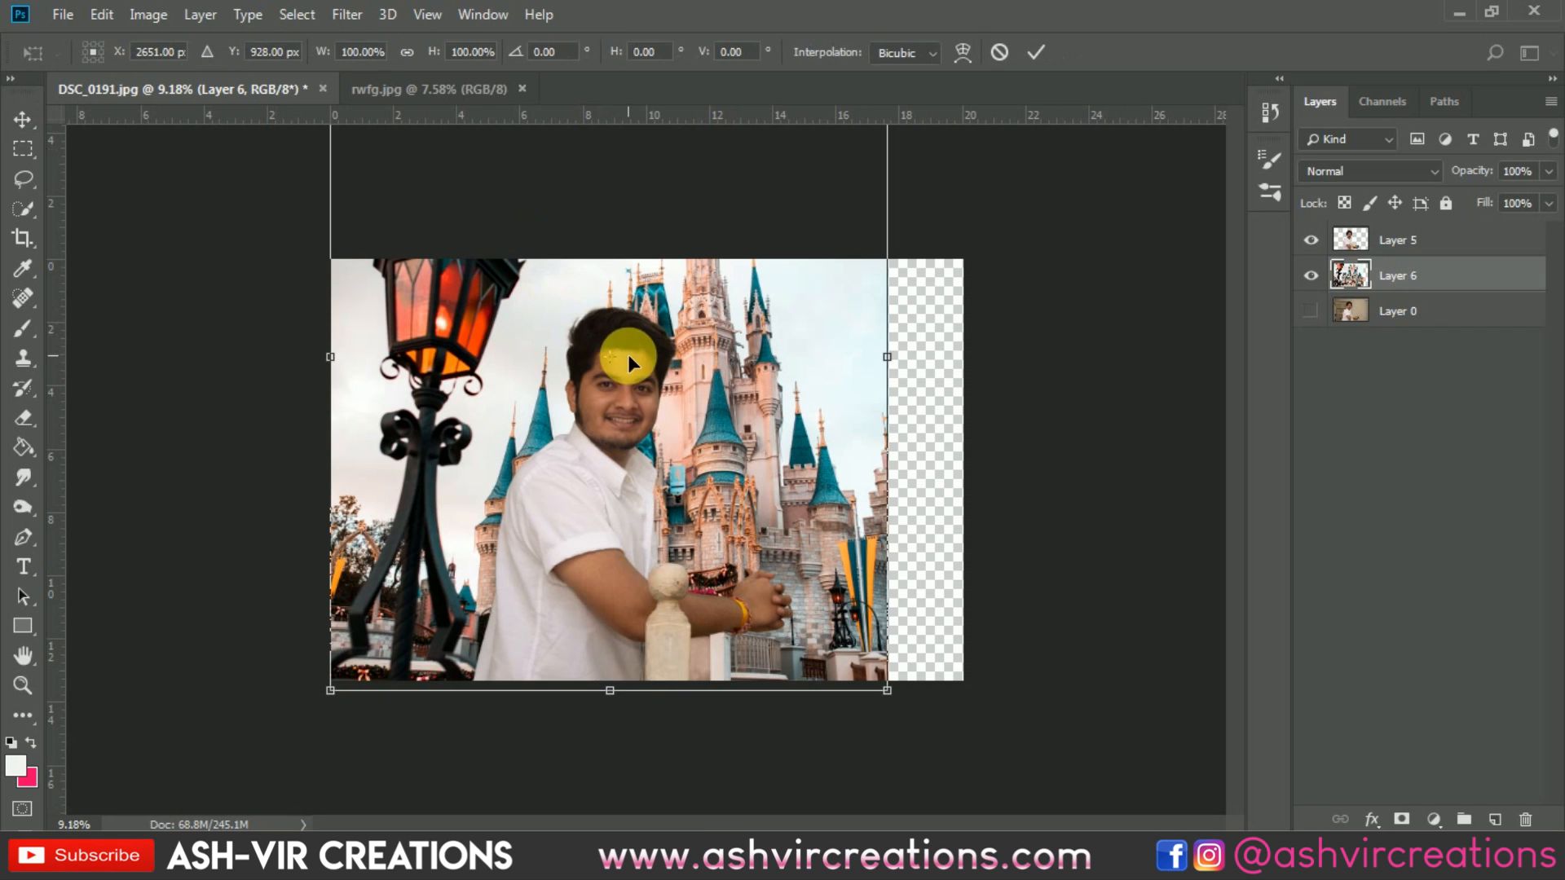
key(ctrl+minus)
drag(699, 359, 765, 347)
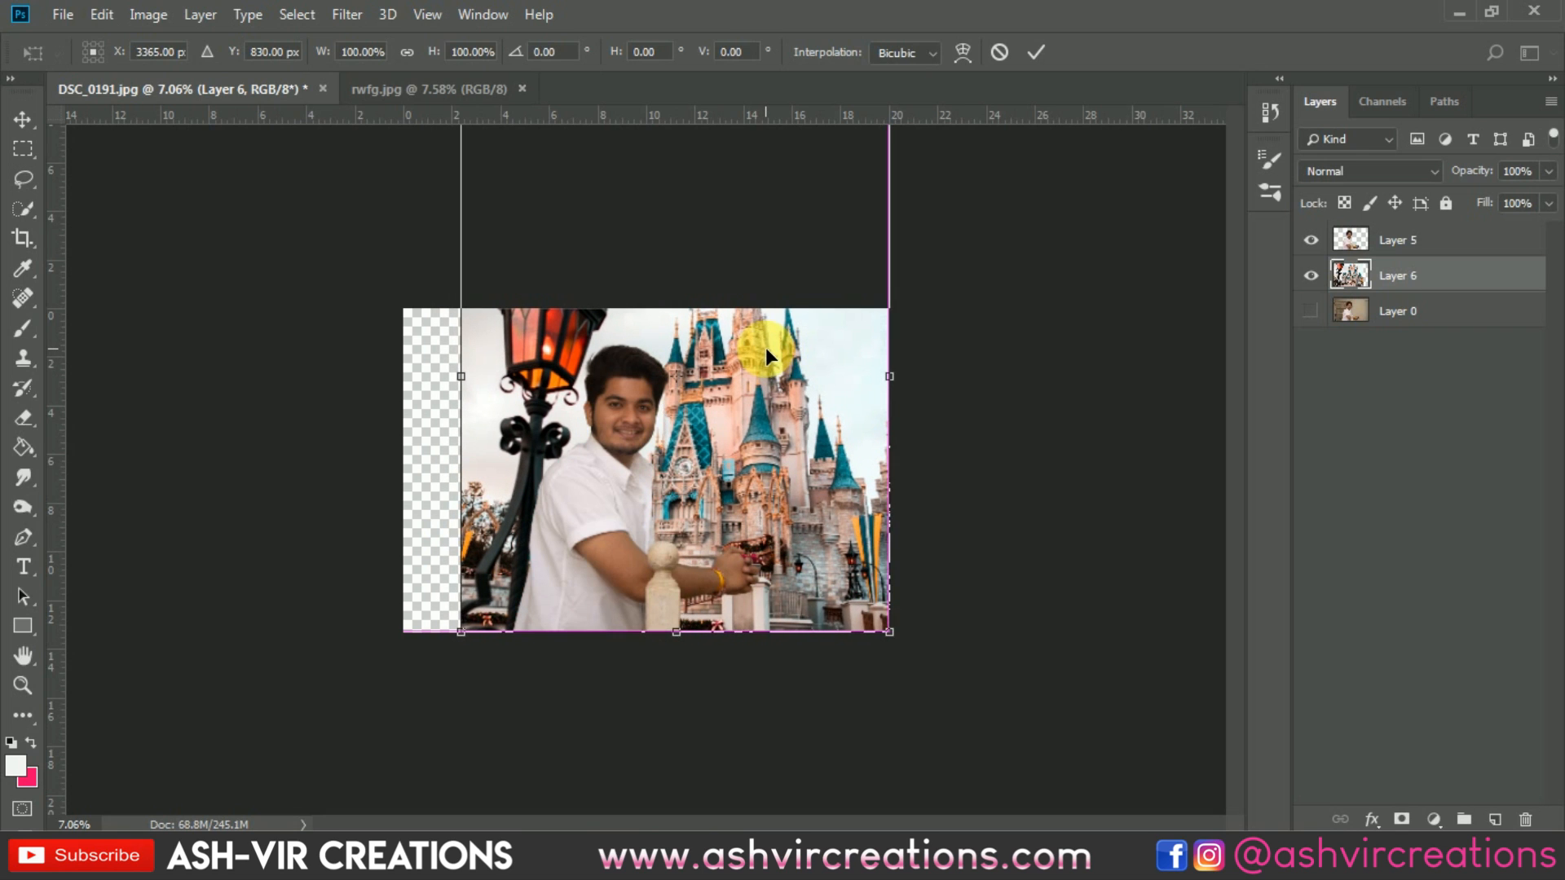
scroll(707, 330, up, 1)
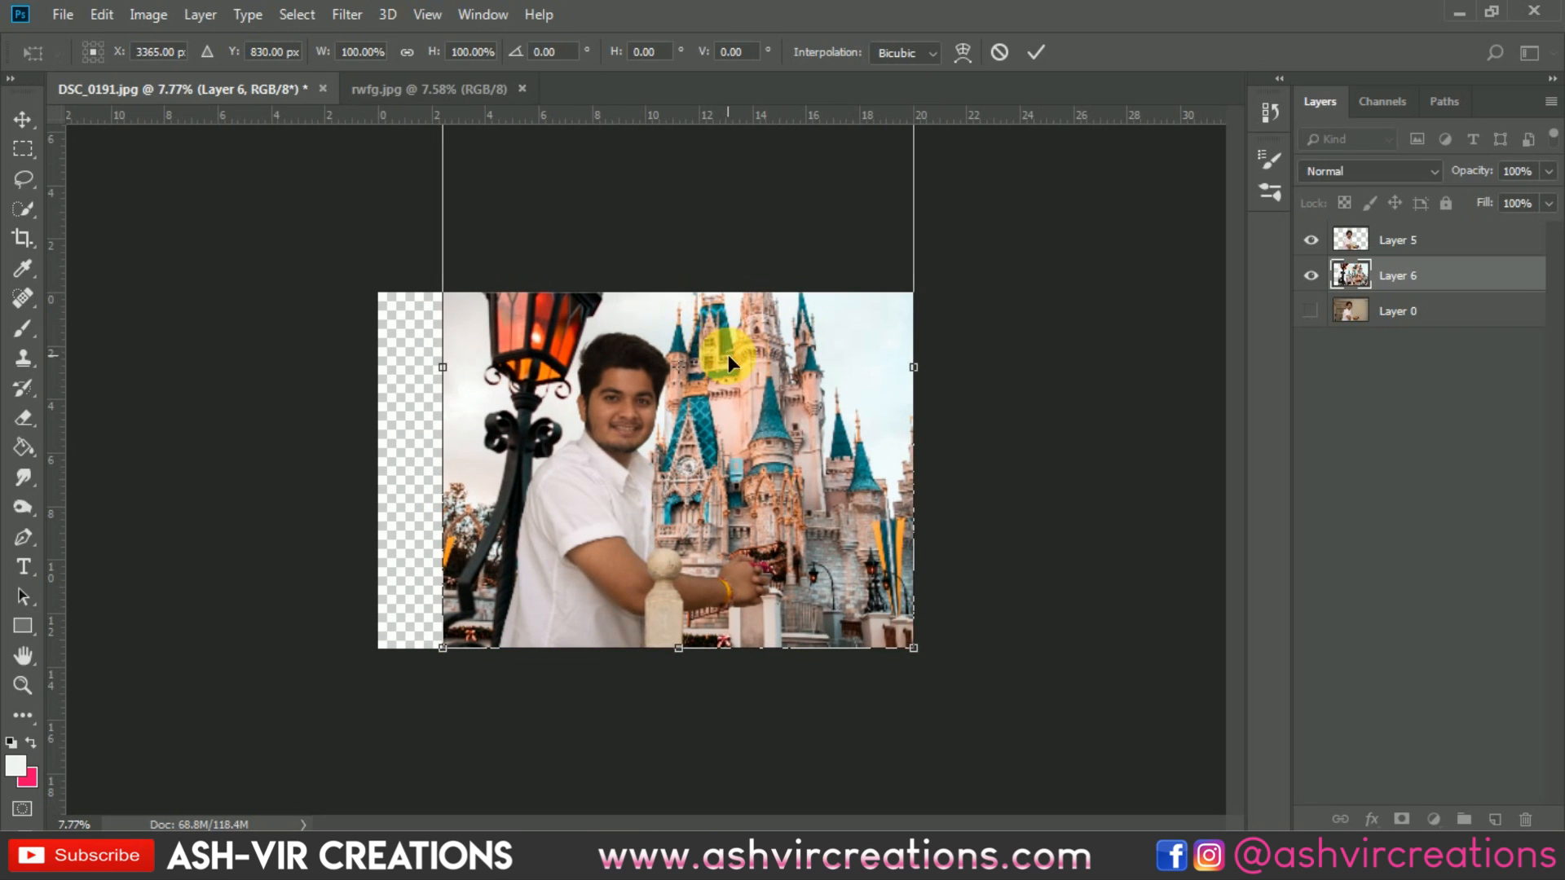
scroll(726, 347, down, 4)
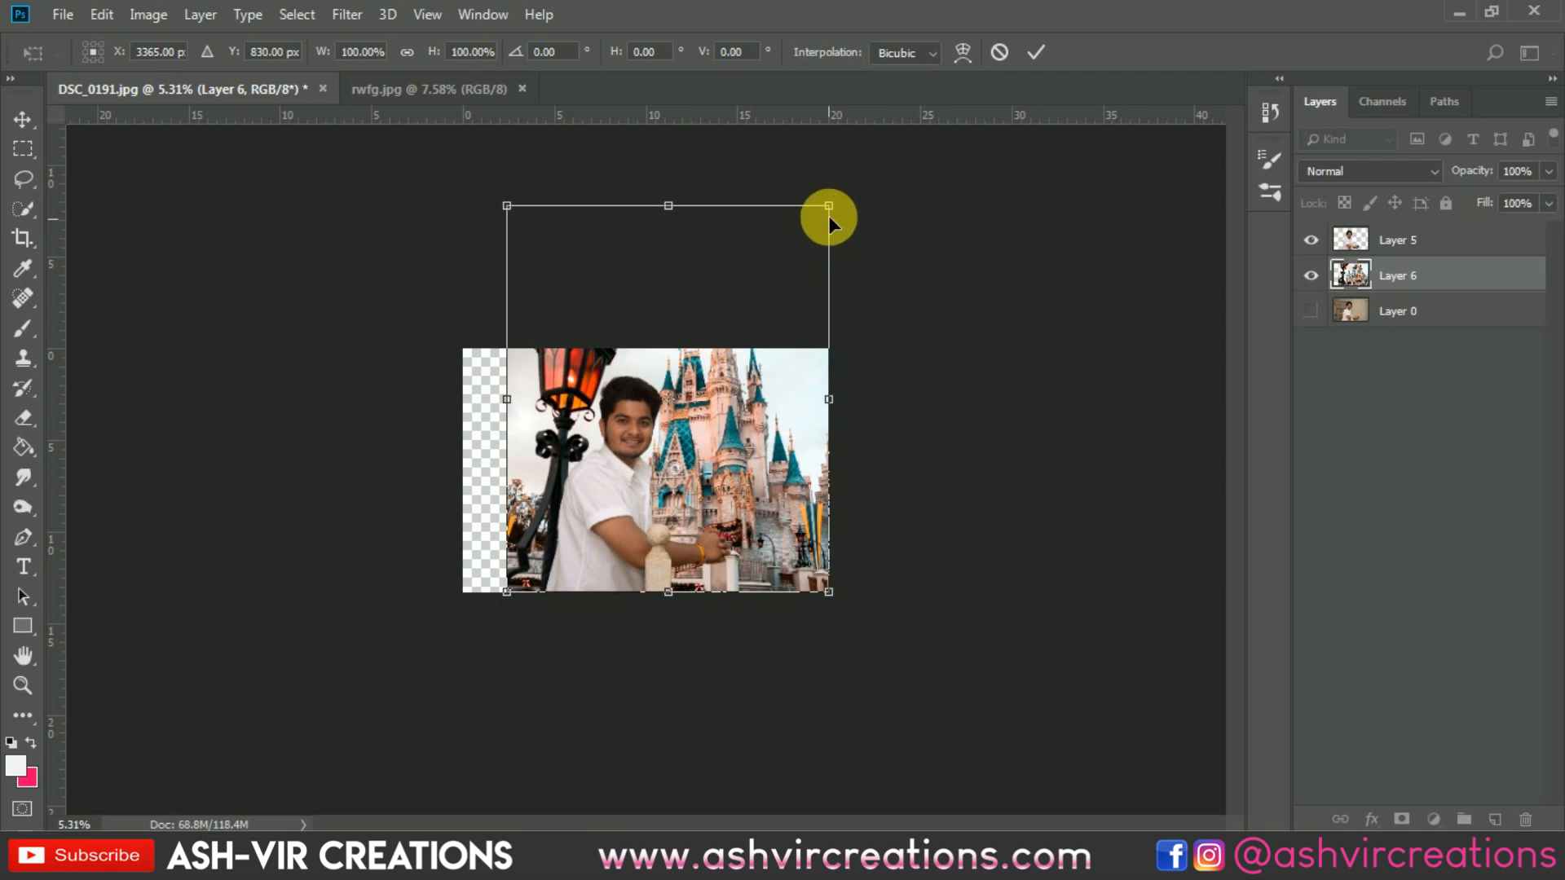
drag(829, 215, 933, 335)
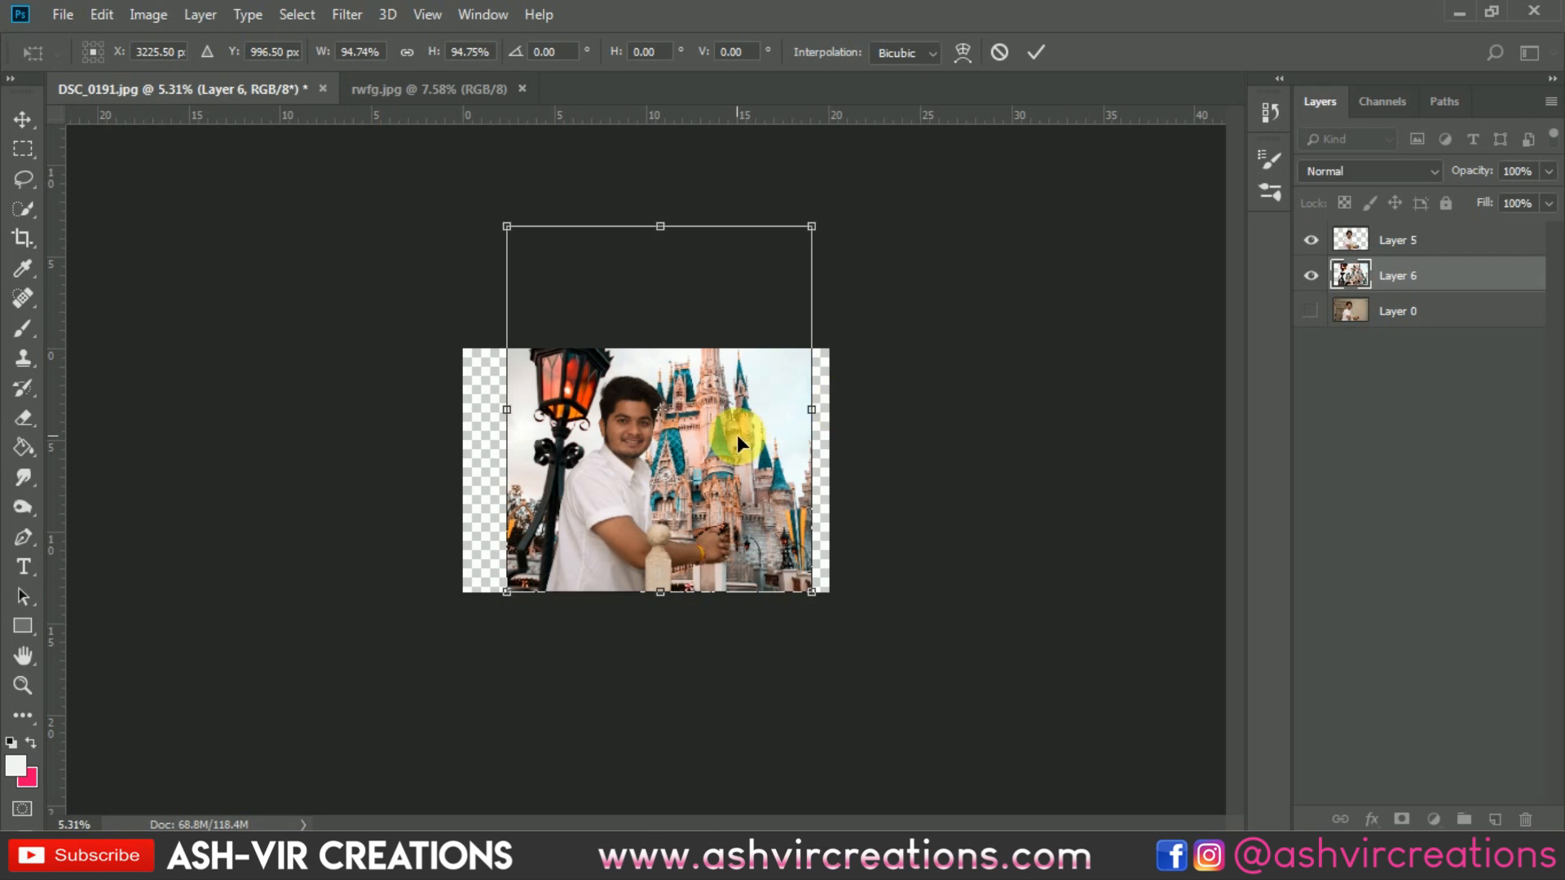
- Move the scaled castle layer flush with the canvas's right edge and apply the transform
mouse_move(738, 437)
mouse_down()
mouse_move(751, 434)
mouse_move(737, 437)
mouse_up()
scroll(730, 439, up, 4)
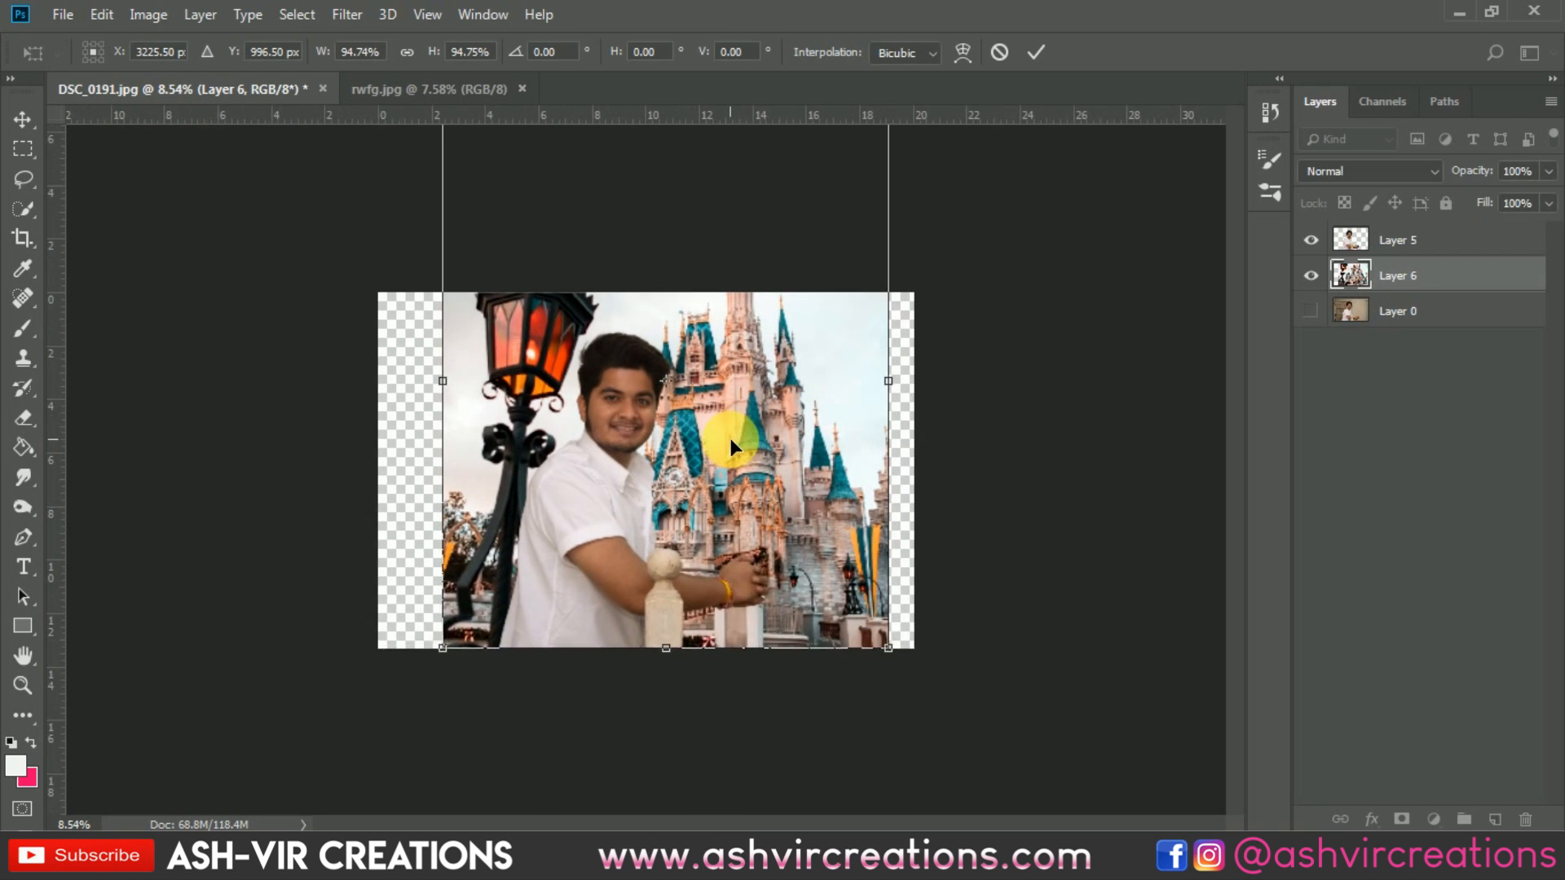
scroll(731, 438, up, 1)
key(space)
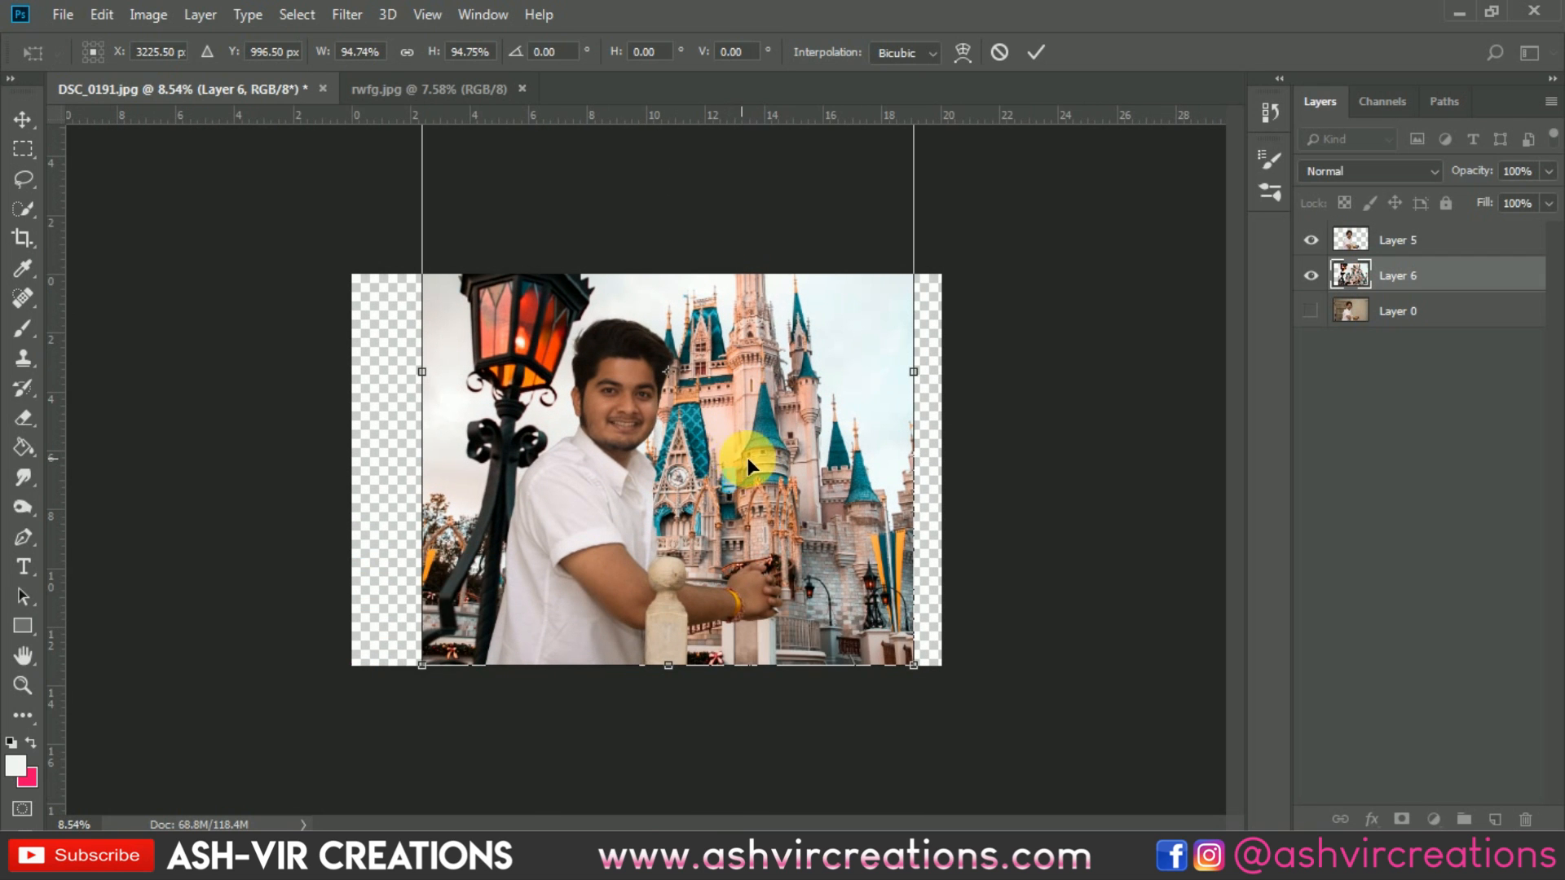
drag(748, 459, 772, 453)
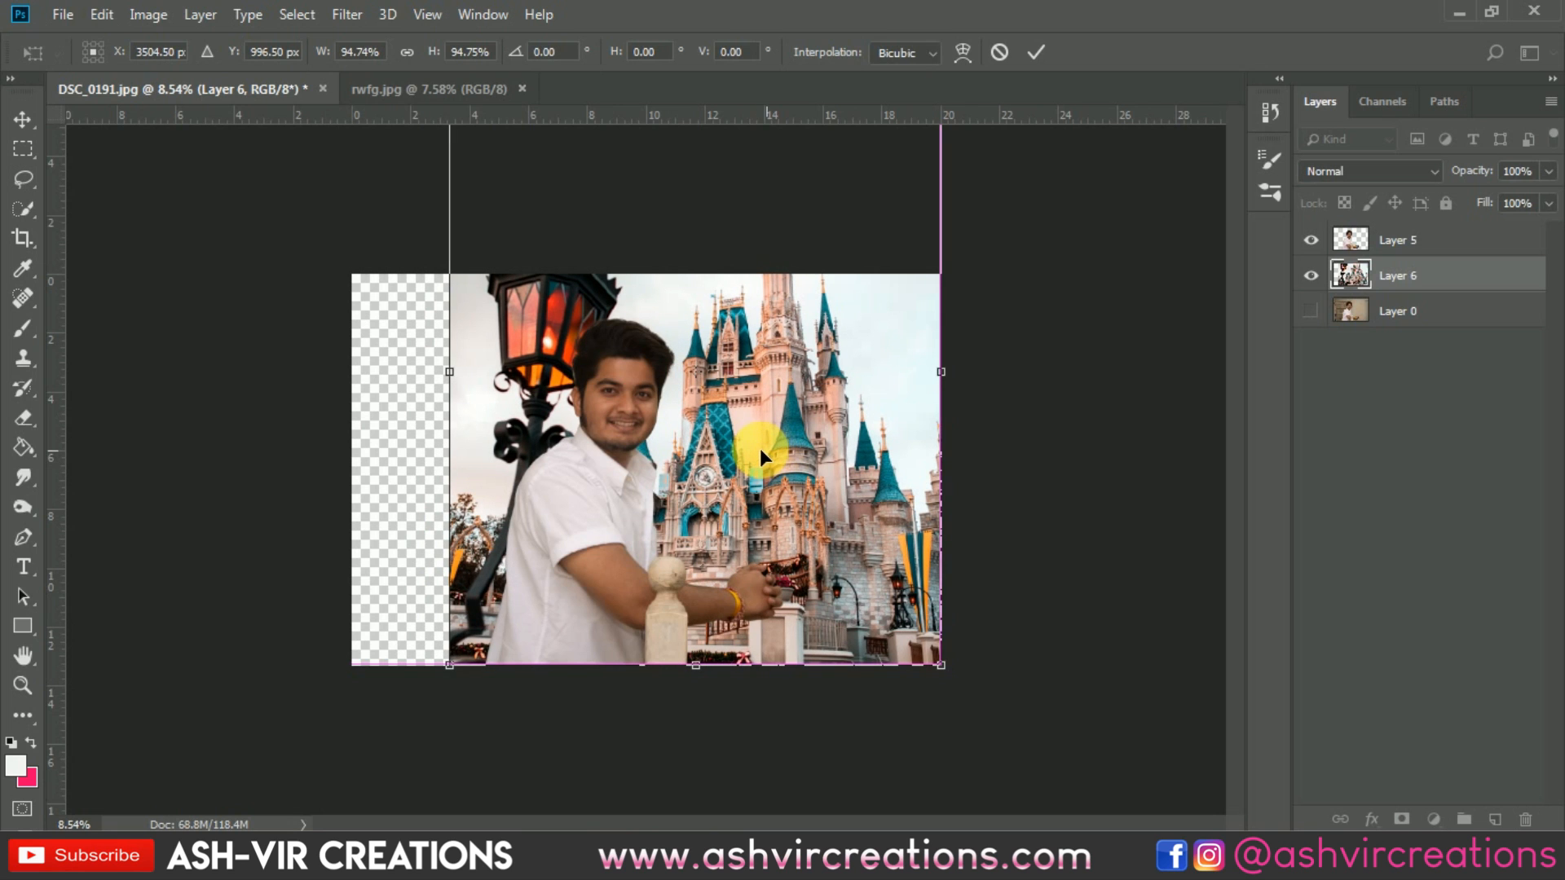
double_click(760, 447)
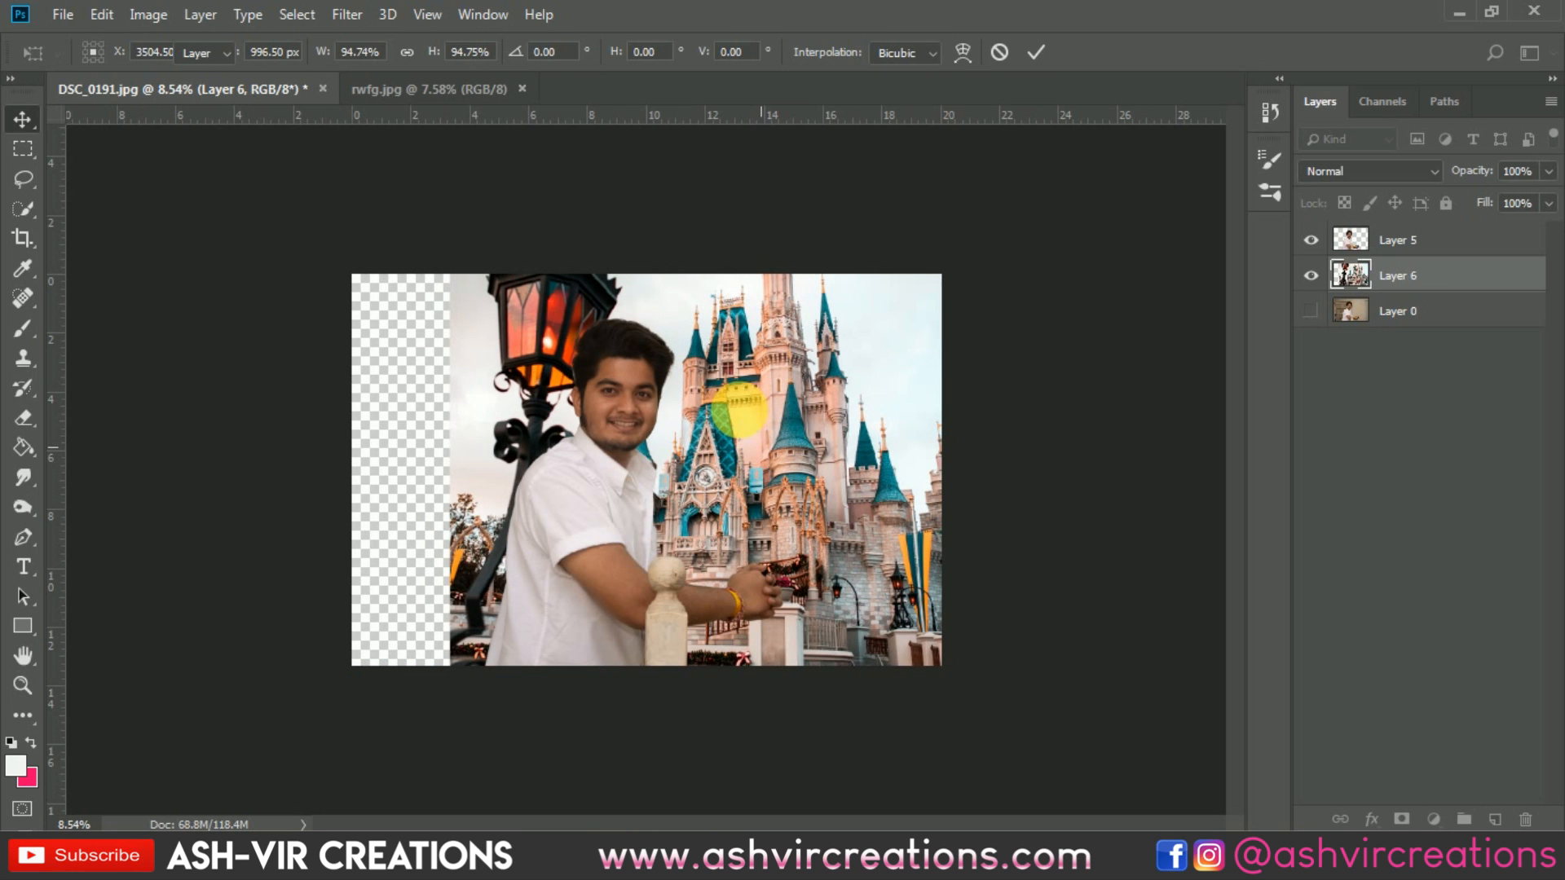
scroll(740, 409, down, 1)
scroll(740, 409, down, 1)
scroll(725, 388, up, 1)
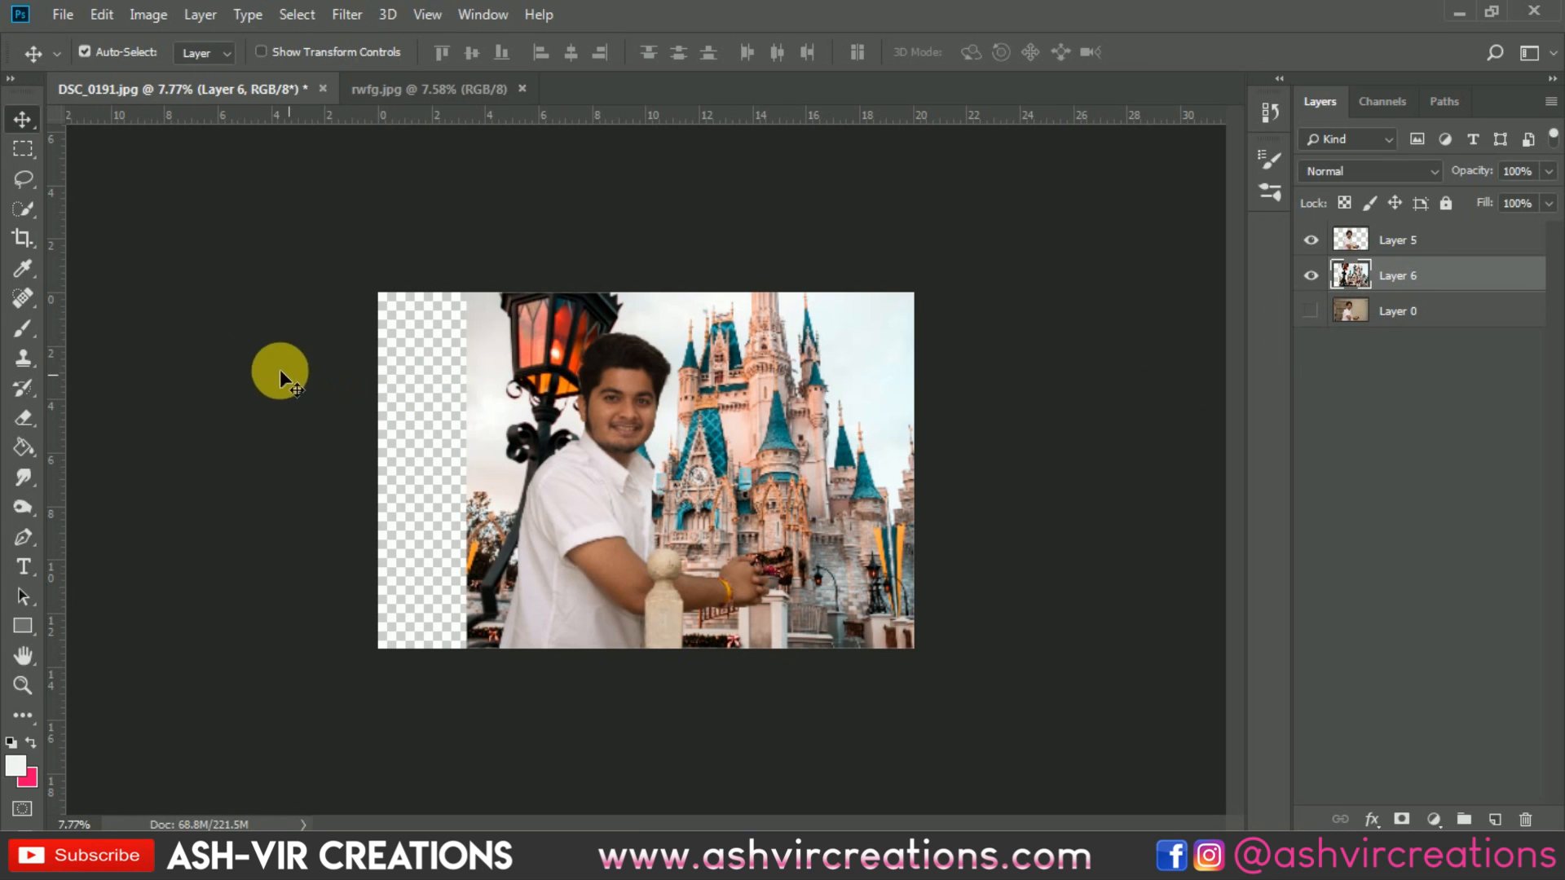
- Crop the canvas to remove the transparent strip beside the castle image and extend it upward to include the whole castle spire
click(32, 232)
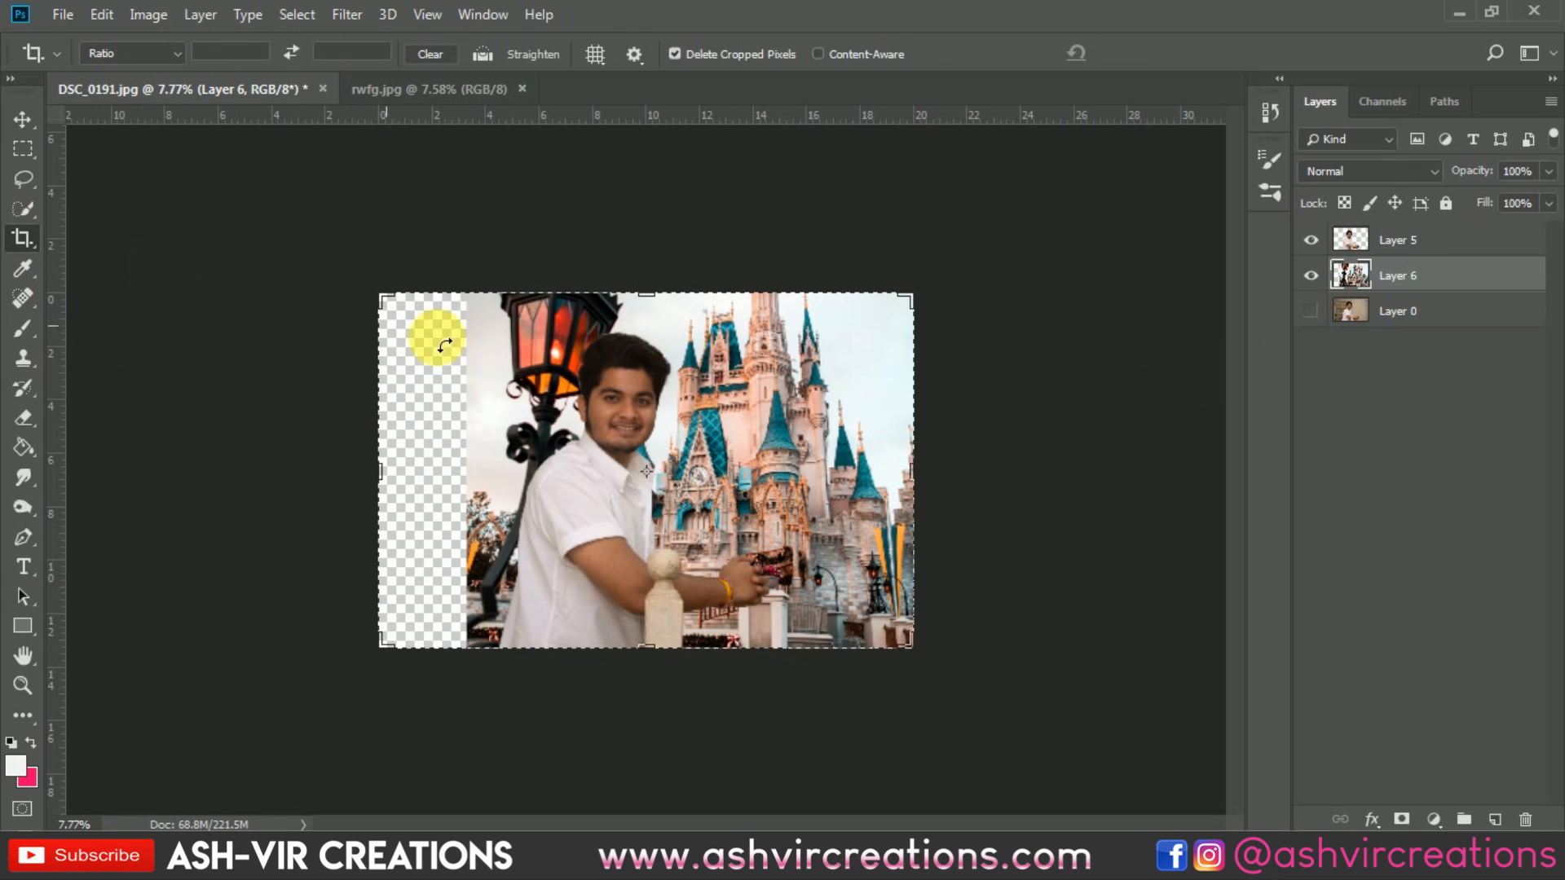
click(432, 339)
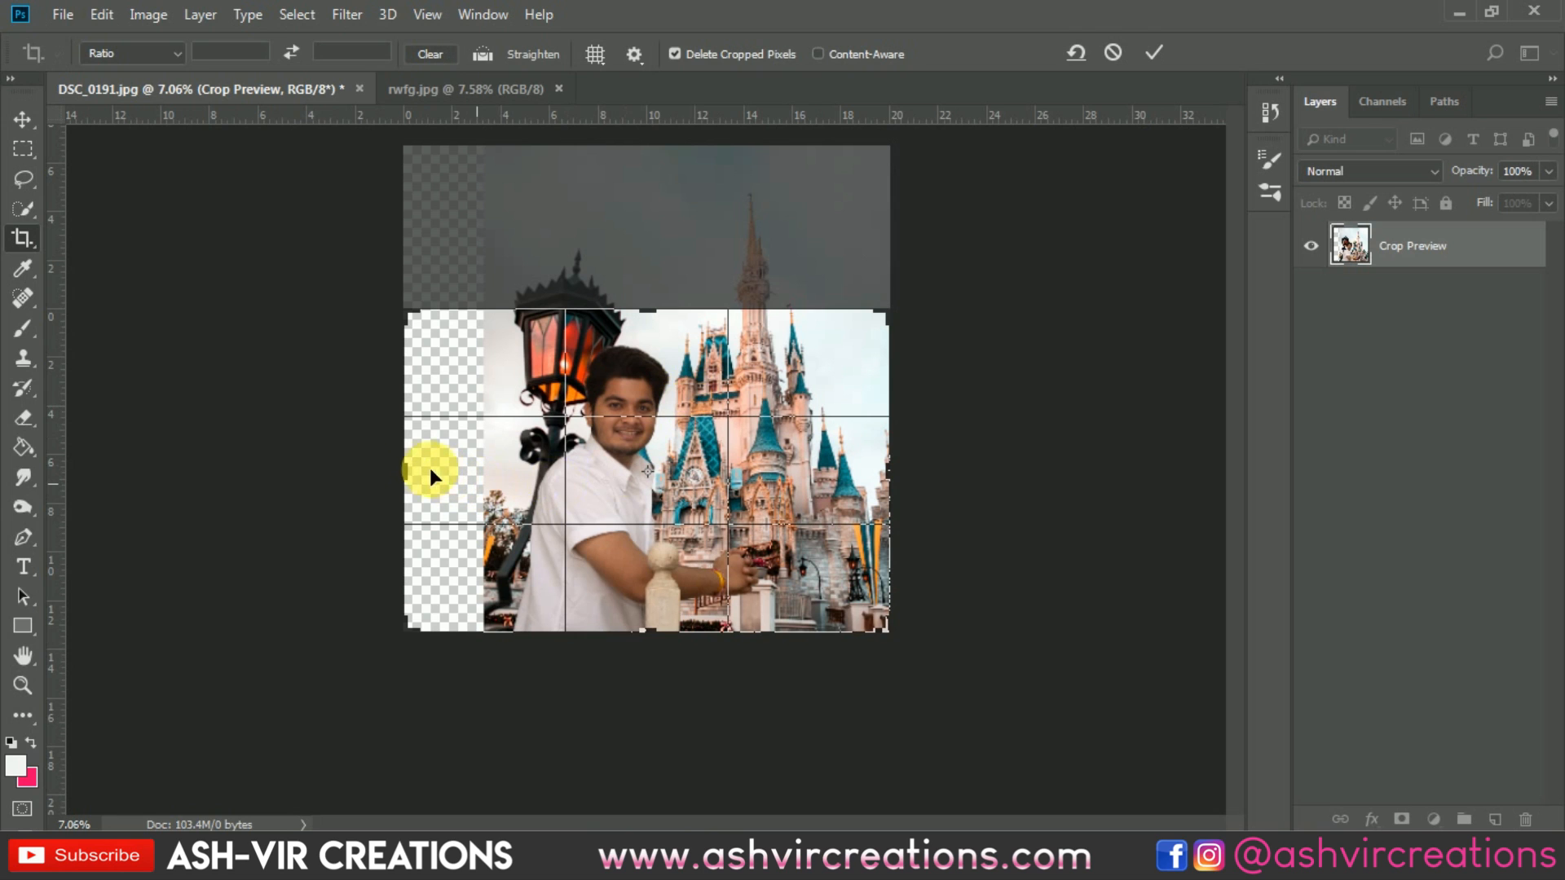
drag(406, 471, 448, 466)
drag(650, 312, 667, 269)
key(ctrl+r)
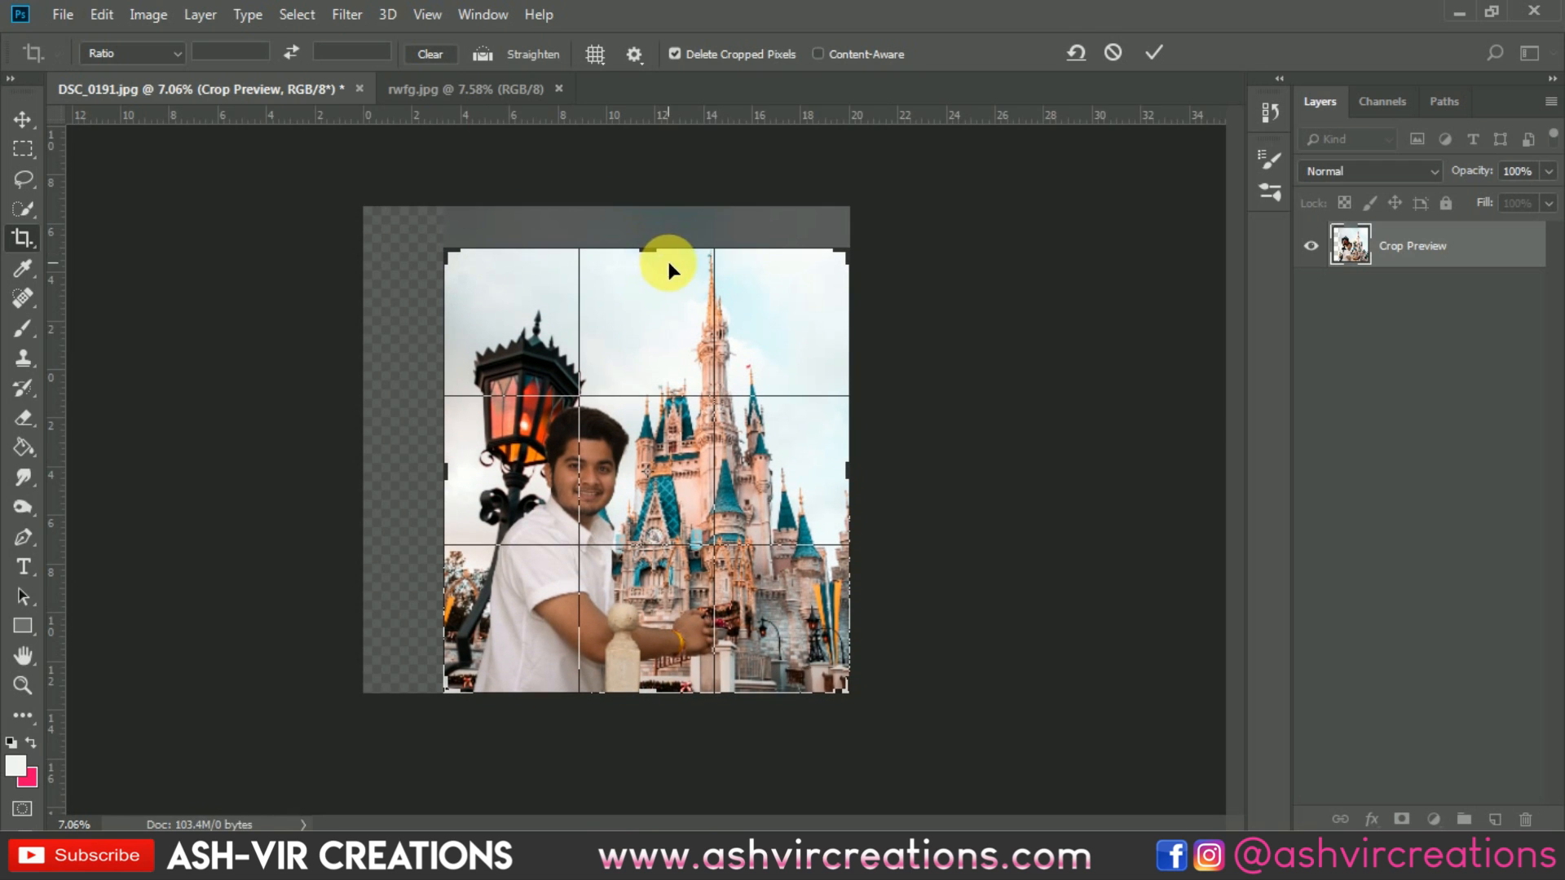
click(1150, 53)
scroll(664, 383, up, 2)
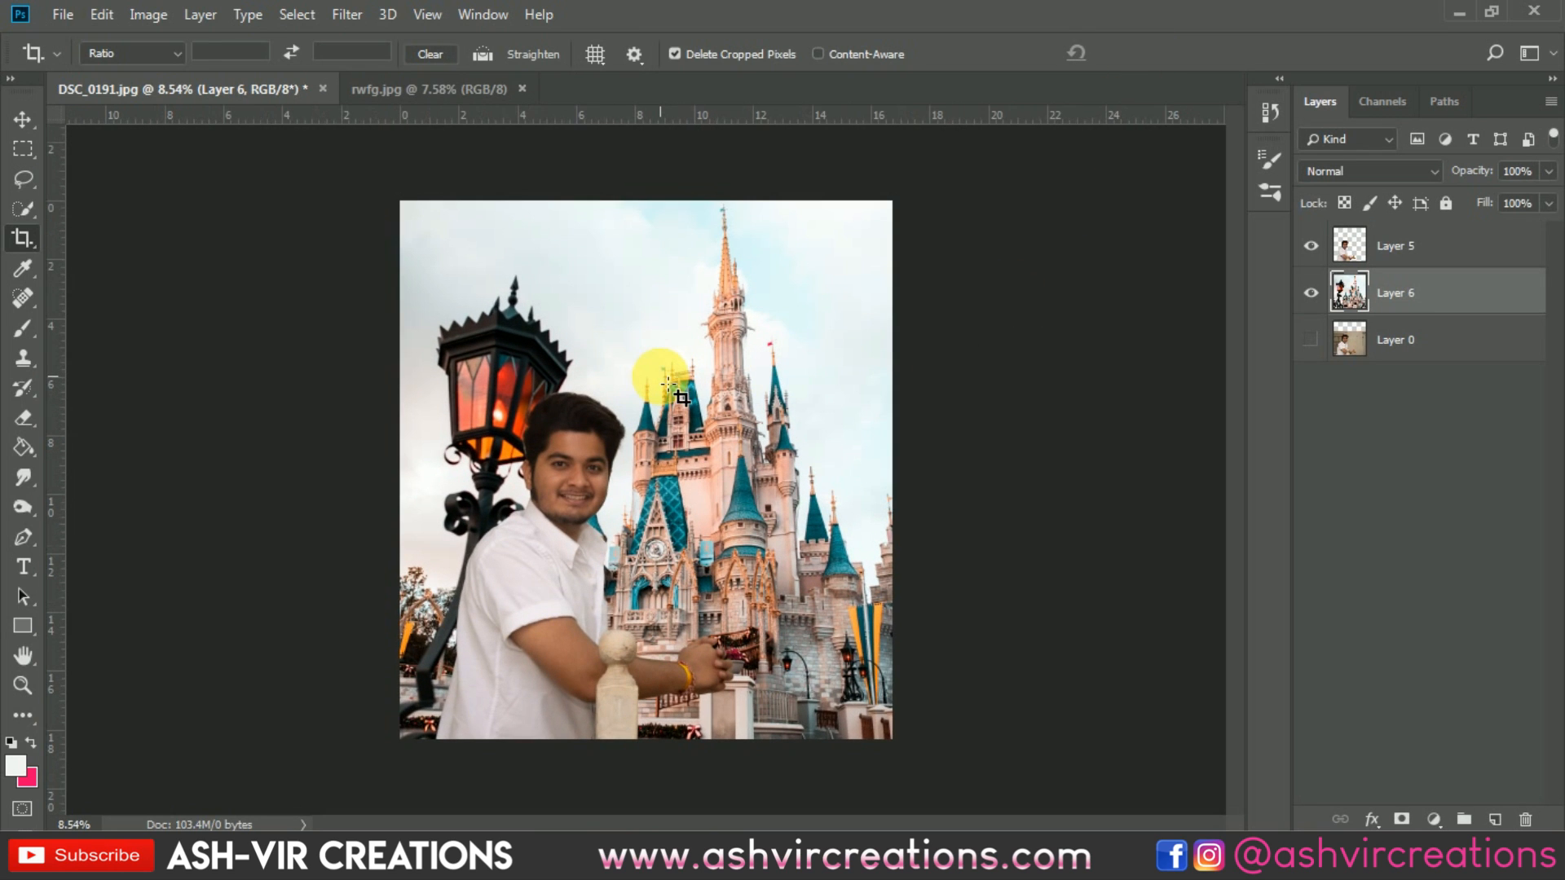
key(v)
scroll(668, 384, up, 1)
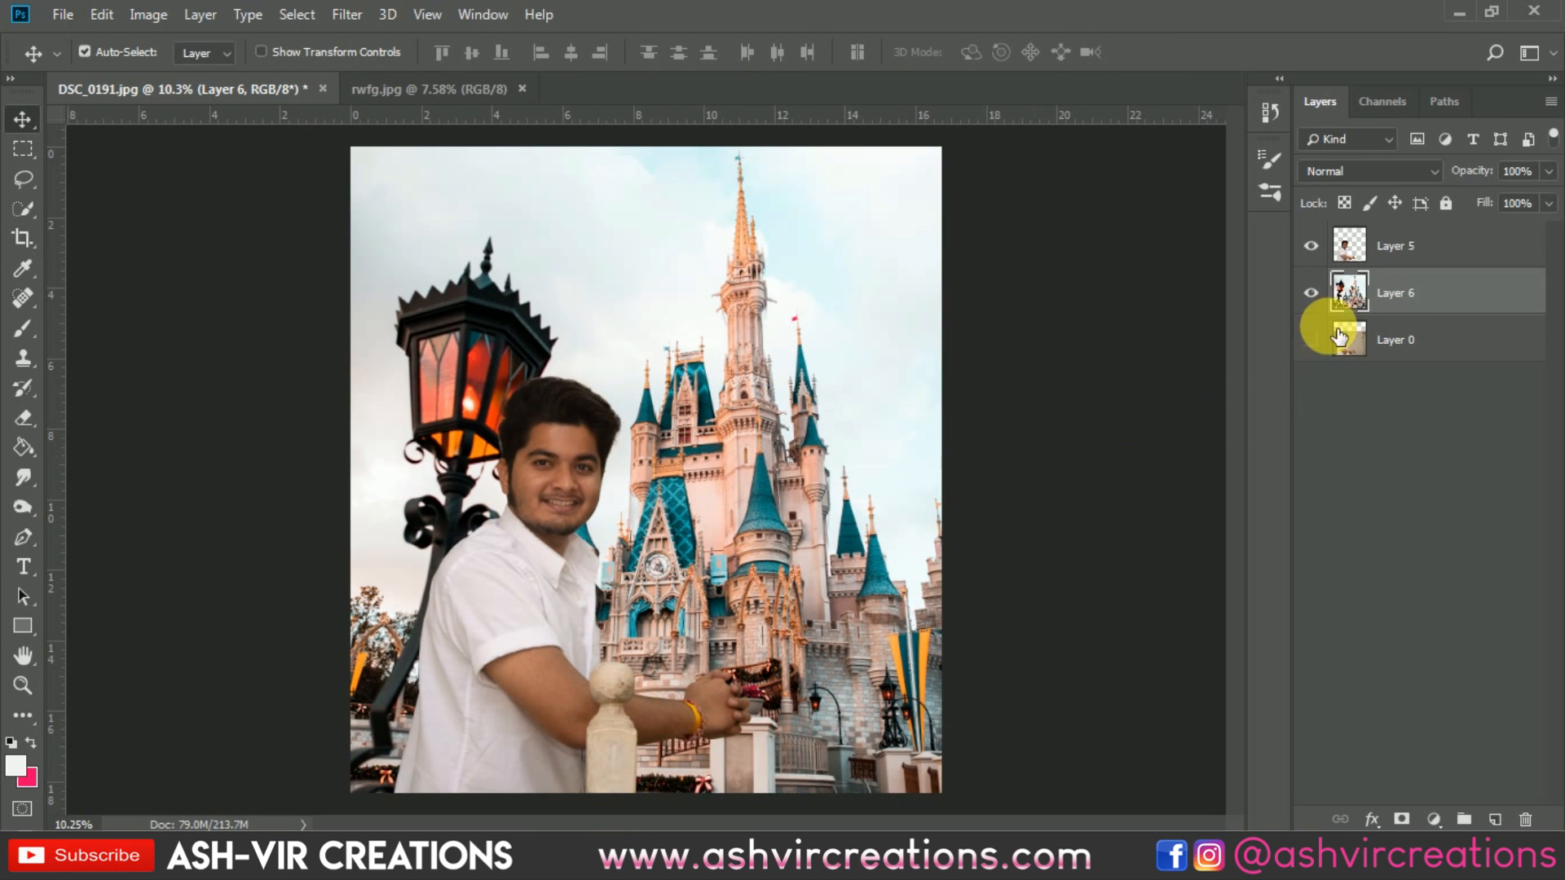
- Add a new layer above the castle and sample the pale sky beside the lamp as the Soft Round brush colour
click(1497, 819)
click(22, 328)
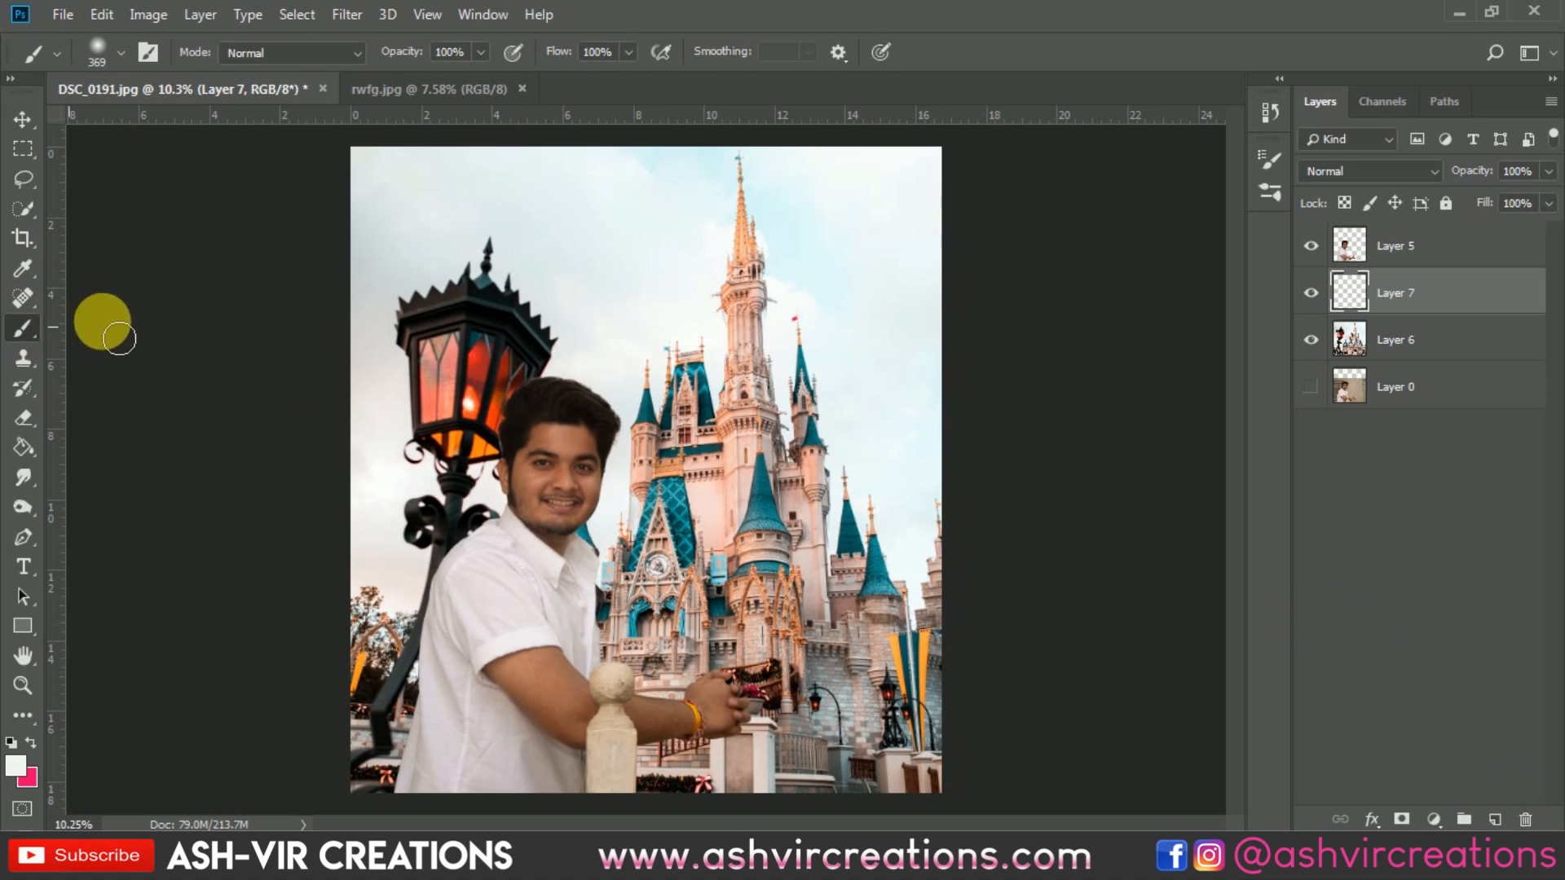
right_click(443, 286)
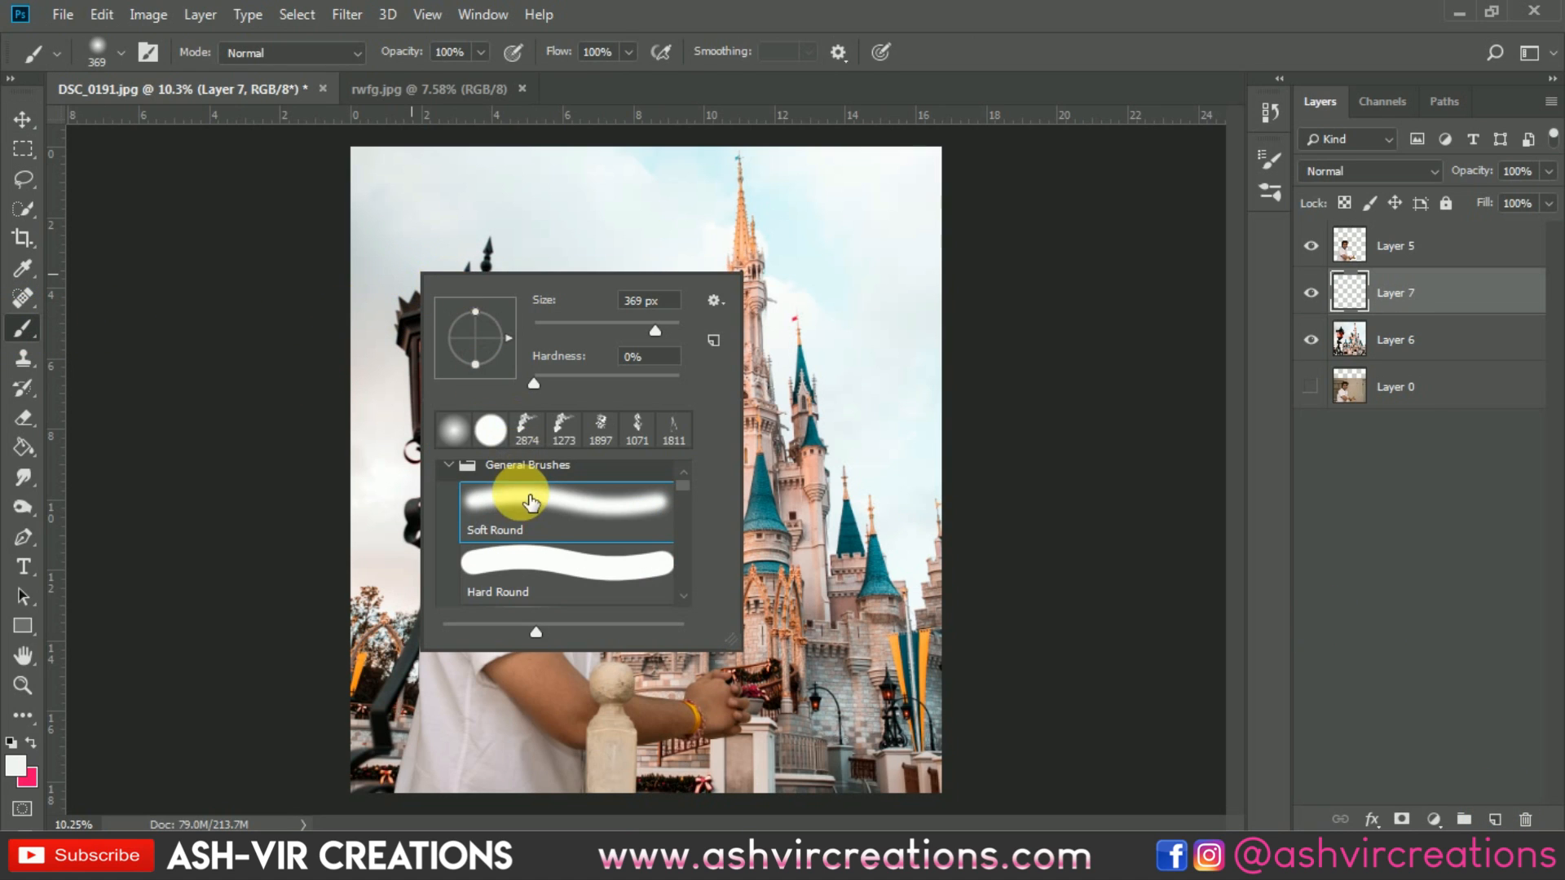
key(Return)
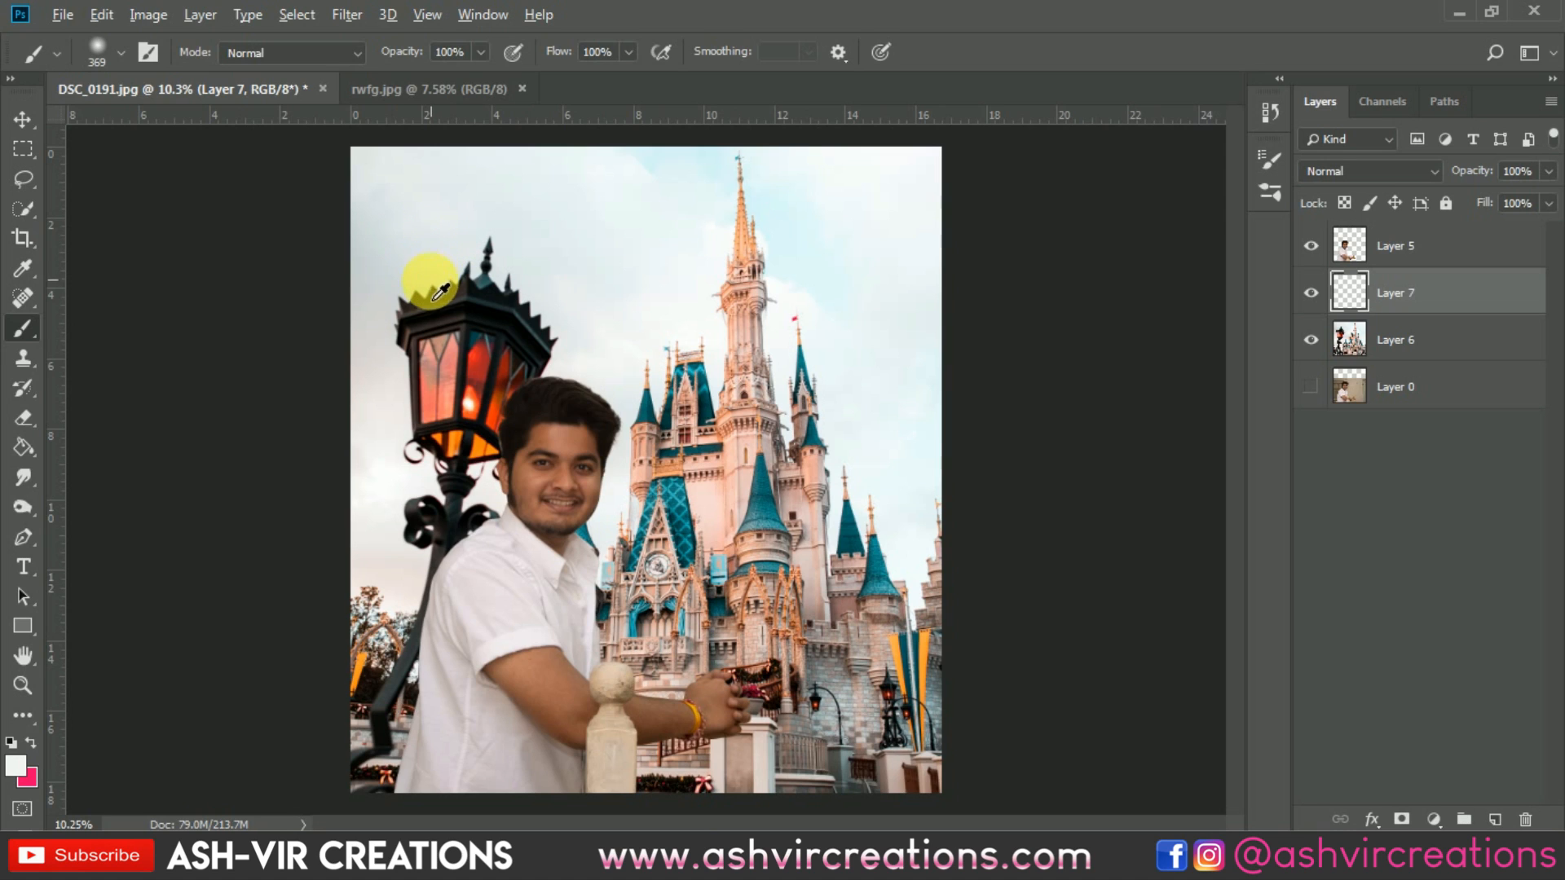
alt+click(395, 389)
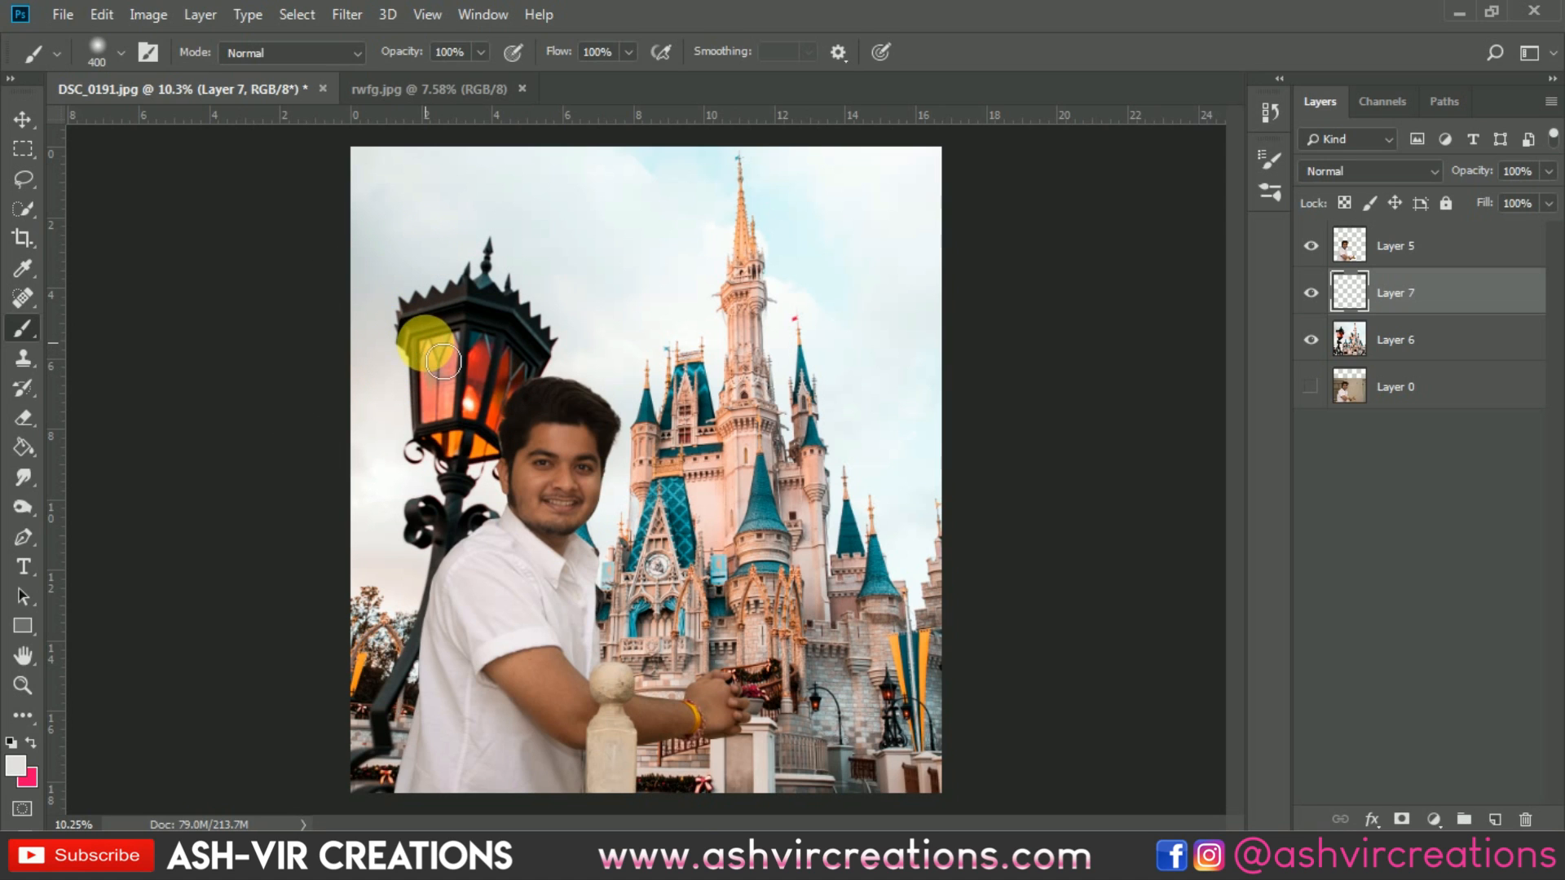
- Enlarge the brush to 1000 px and paint the sky colour over the street lamp behind the man
key(bracketright)
key(bracketright)
key(bracketright)
key(bracketright)
key(bracketright)
key(bracketright)
key(bracketright)
key(bracketright)
mouse_move(420, 315)
mouse_down()
mouse_move(395, 346)
mouse_move(472, 255)
mouse_move(520, 364)
mouse_move(433, 458)
mouse_move(454, 506)
mouse_move(406, 549)
mouse_move(422, 417)
mouse_move(472, 485)
mouse_move(444, 515)
mouse_up()
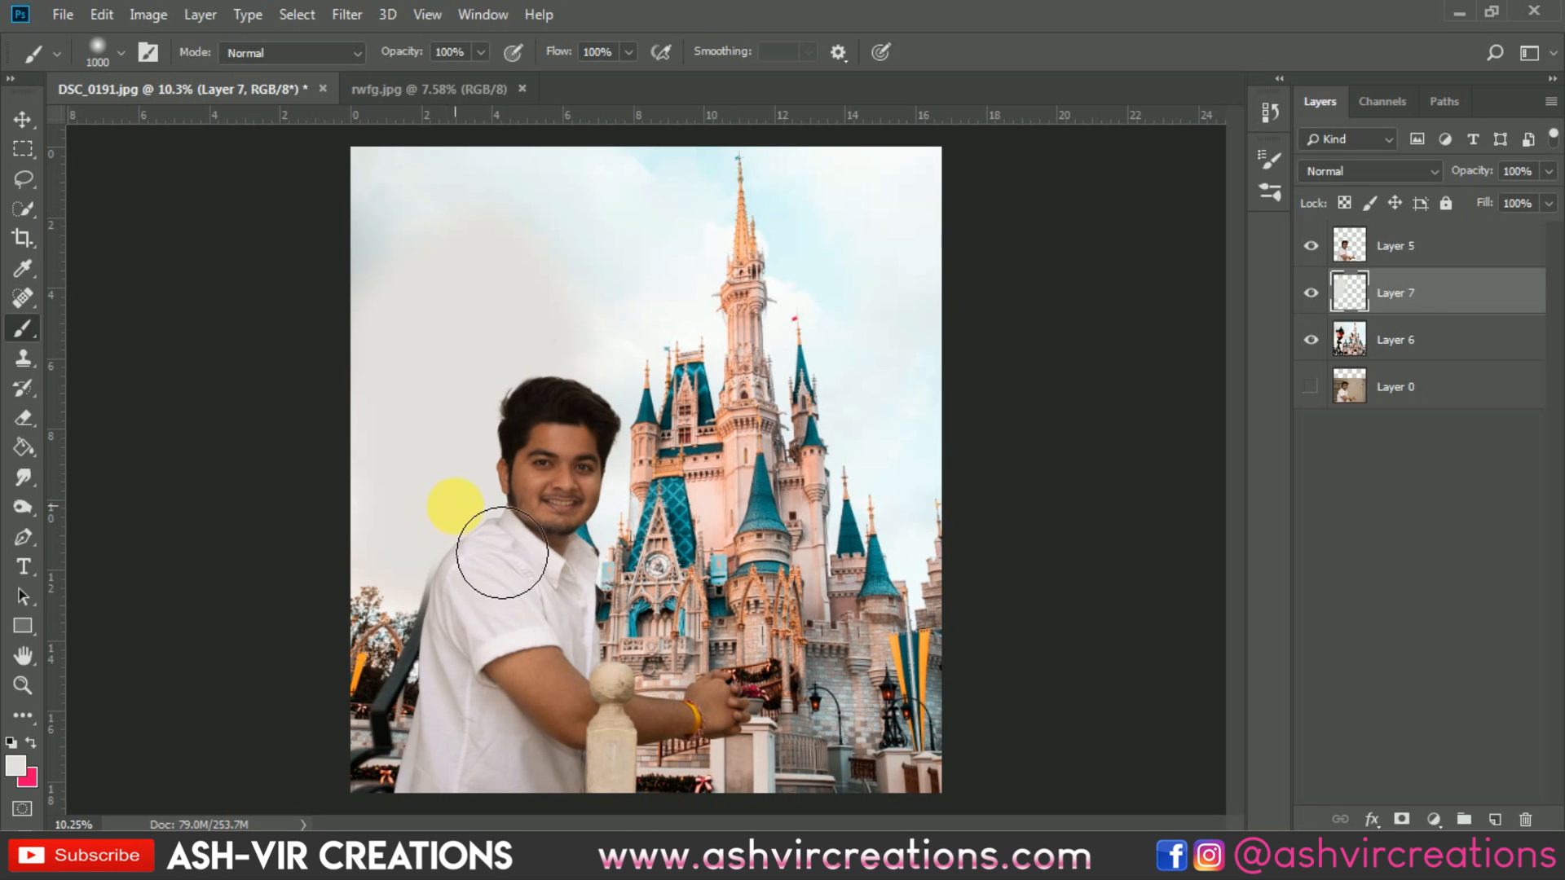
- Reduce the brush to 500 px and paint over the remaining lamp post beside the man's shoulder
key(bracketleft)
key(bracketleft)
key(bracketleft)
key(bracketleft)
scroll(405, 527, up, 4)
drag(479, 596, 455, 648)
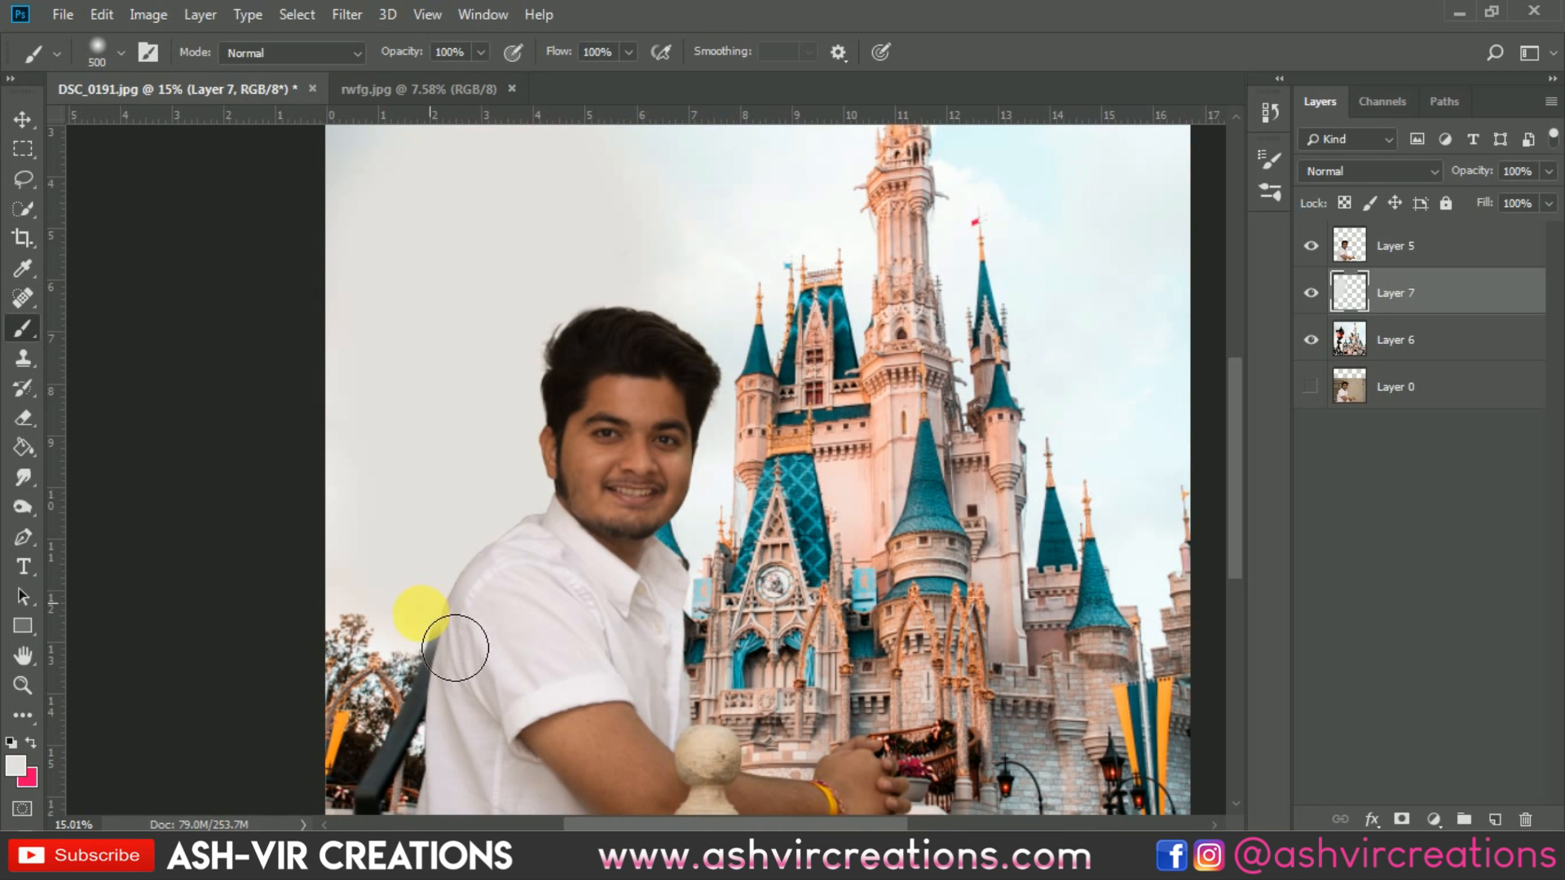
scroll(461, 466, down, 4)
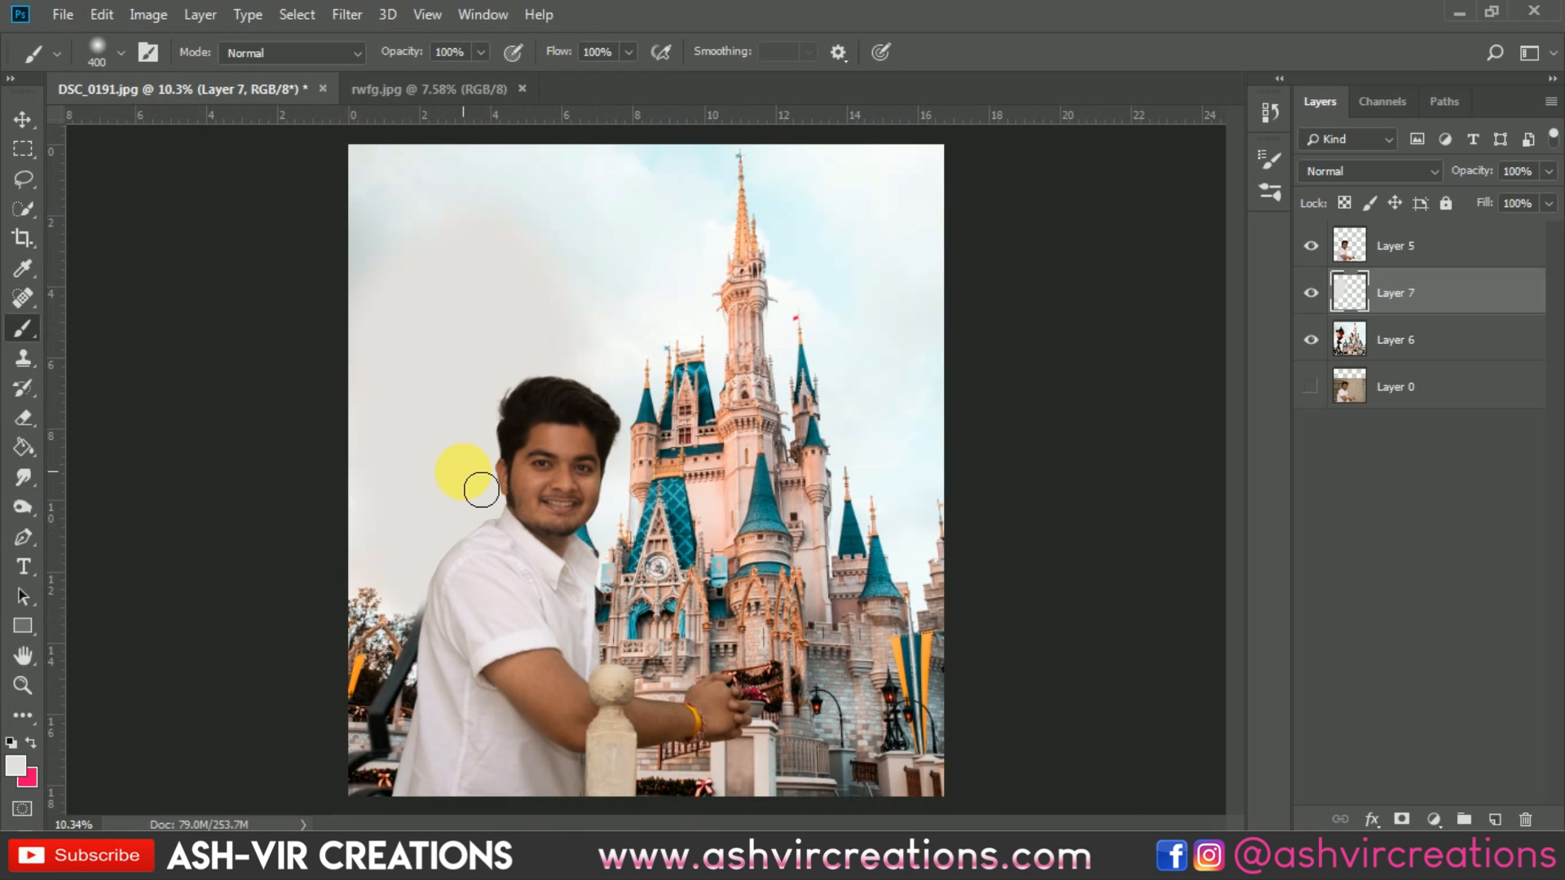
- Compare the image with and without the painted Layer 7, and merge that layer with the castle Layer 6
key(v)
click(1310, 294)
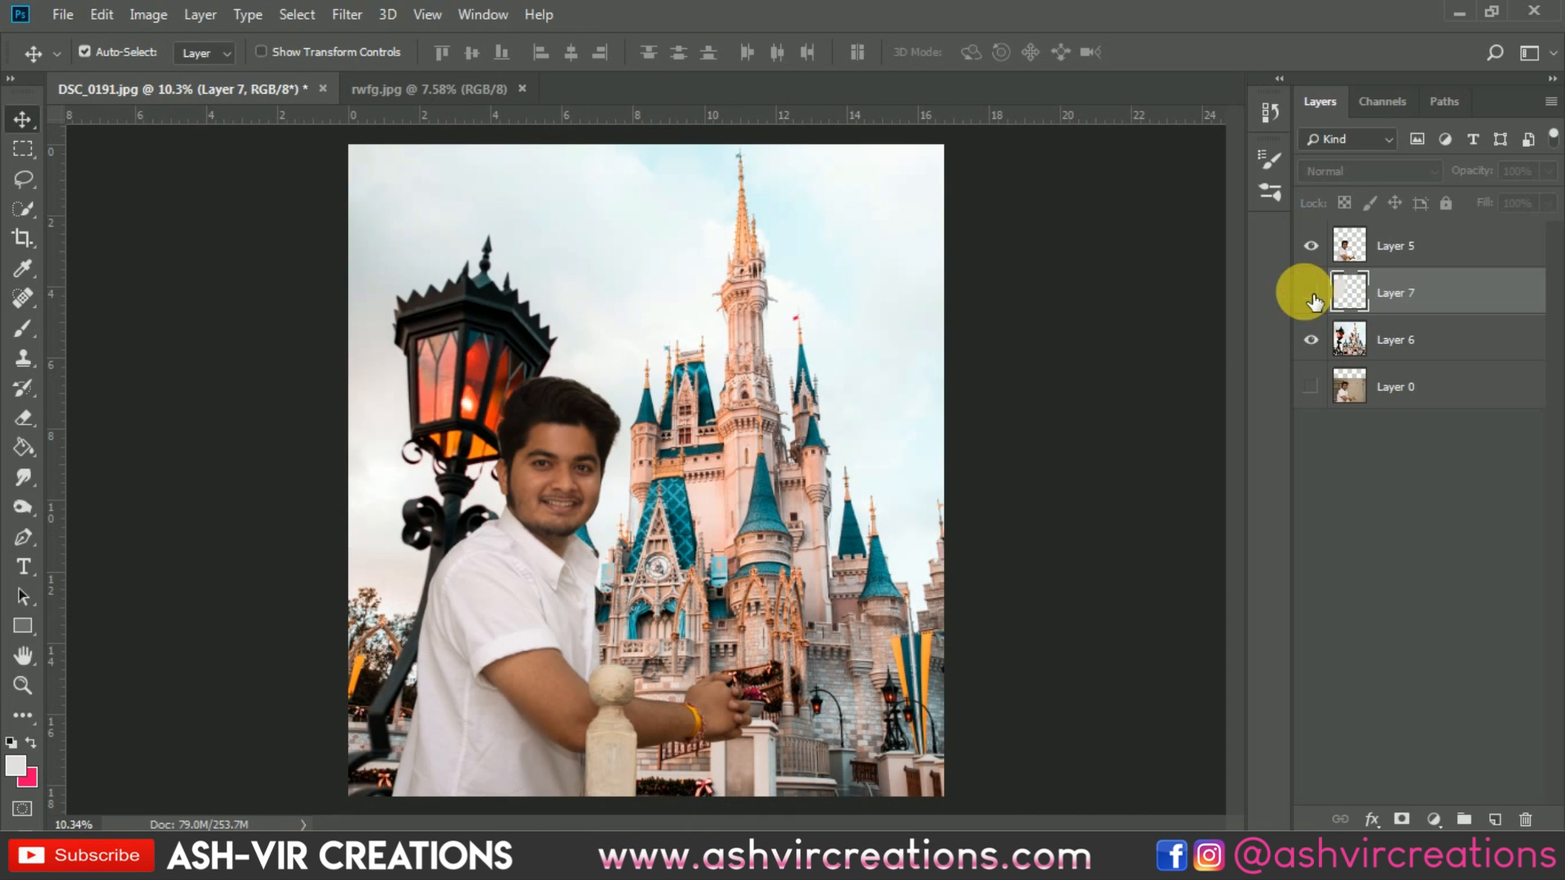
click(1310, 294)
ctrl+click(1382, 340)
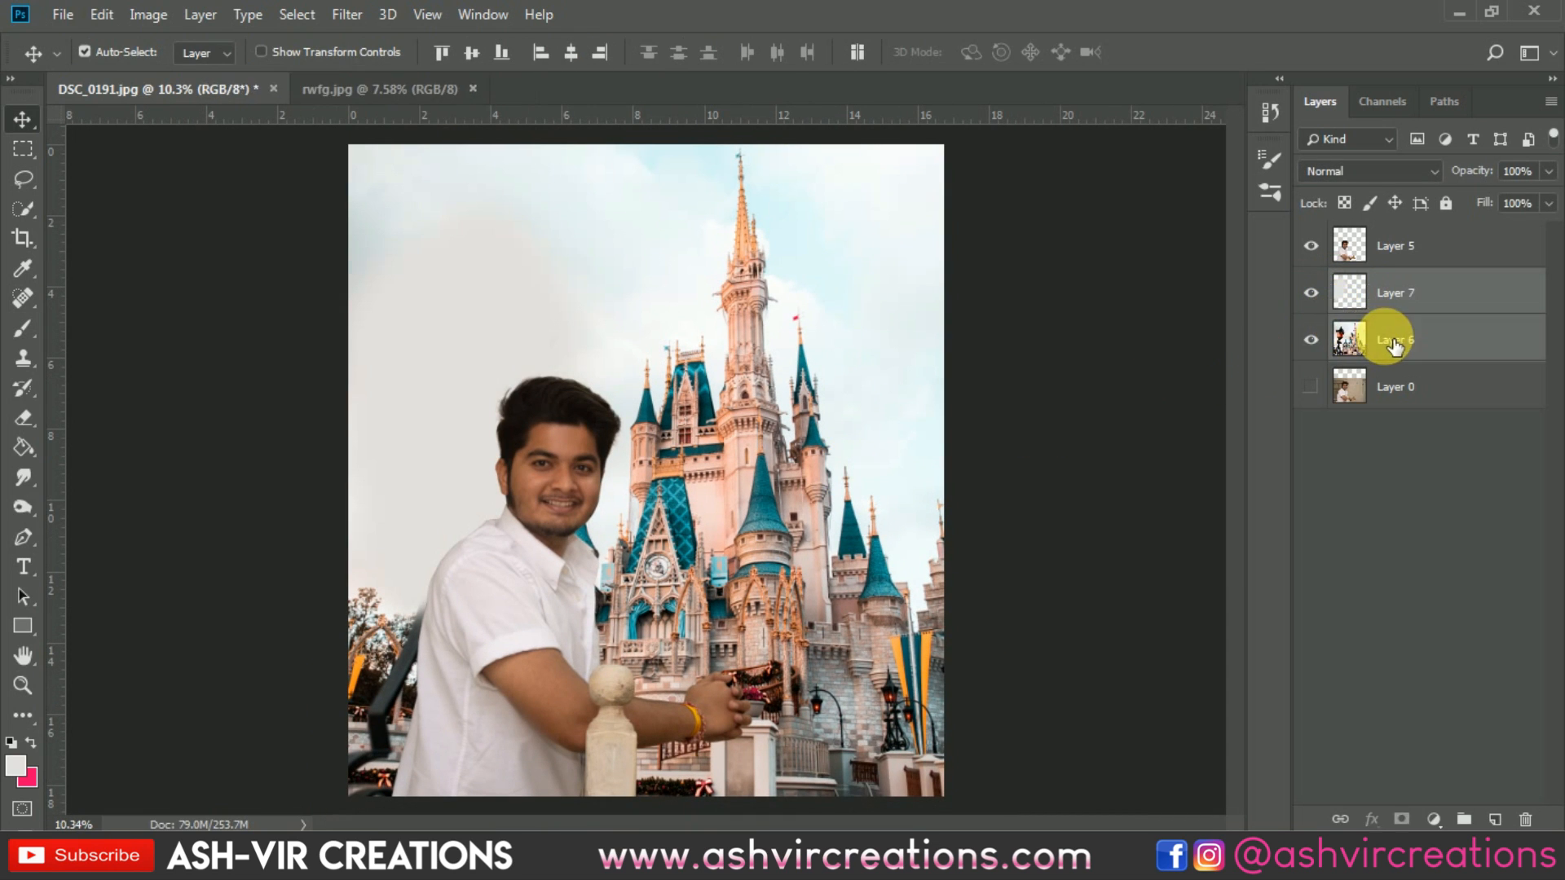
right_click(1366, 340)
click(1138, 639)
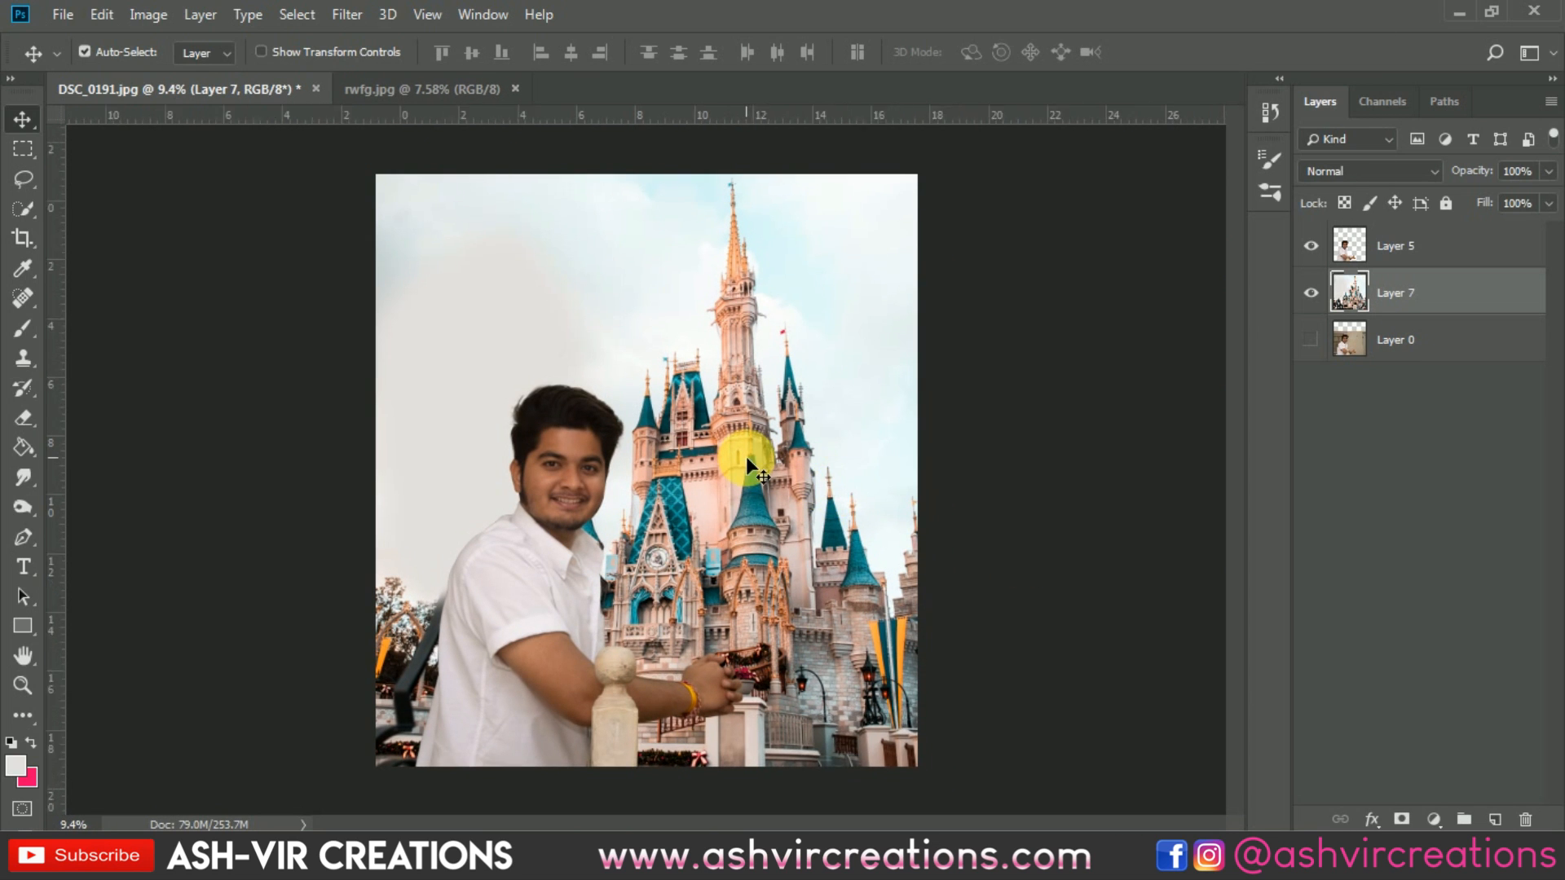
- Apply a Box Blur with a 32-pixel radius to the castle background on Layer 7
click(342, 14)
mouse_move(379, 276)
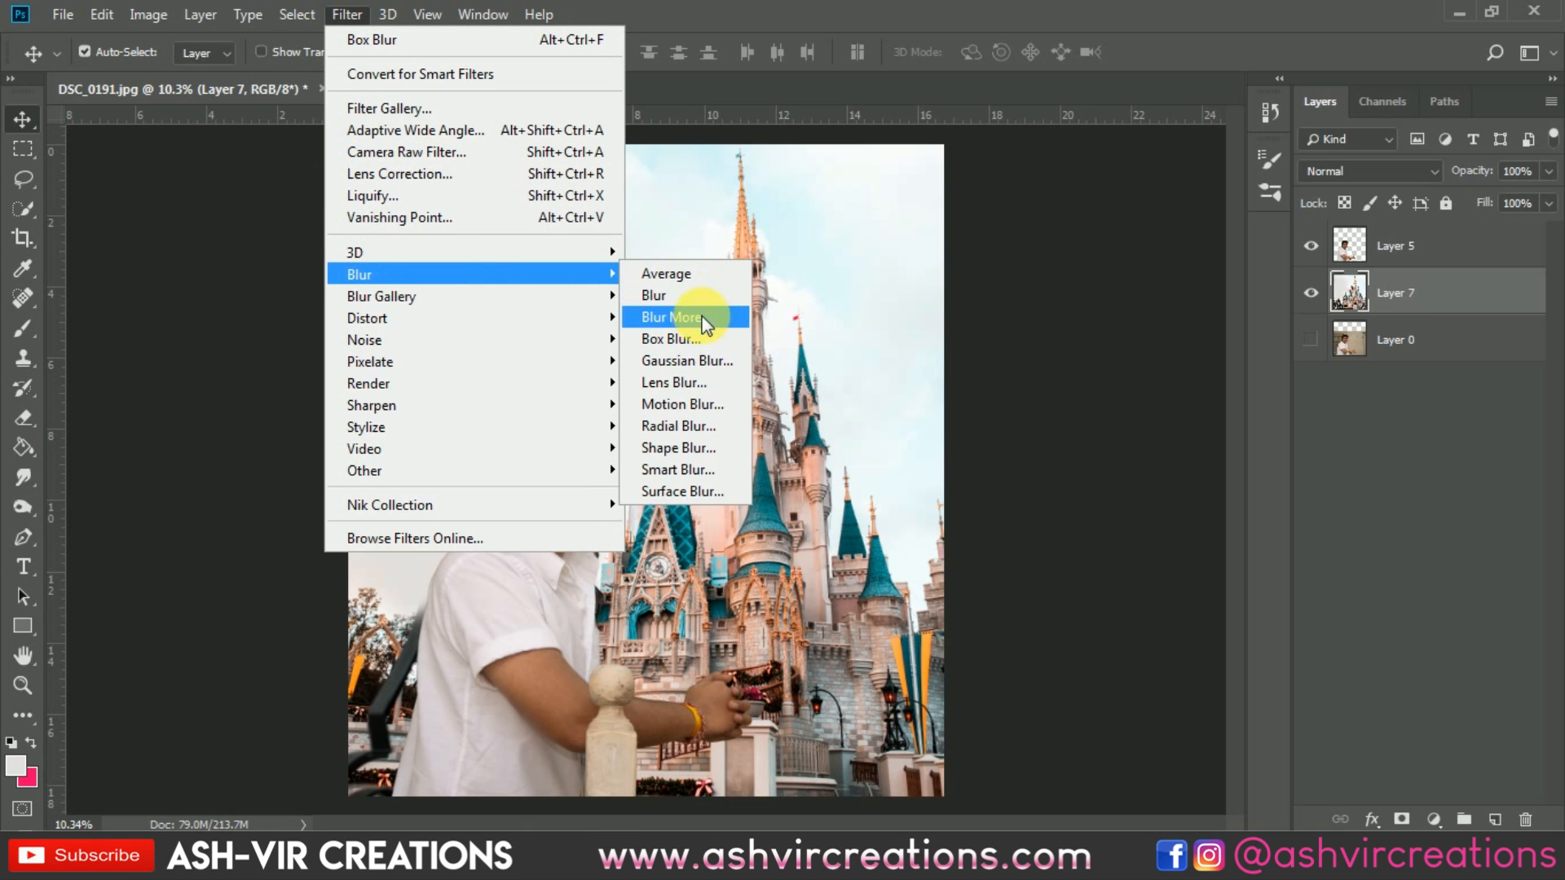
click(697, 338)
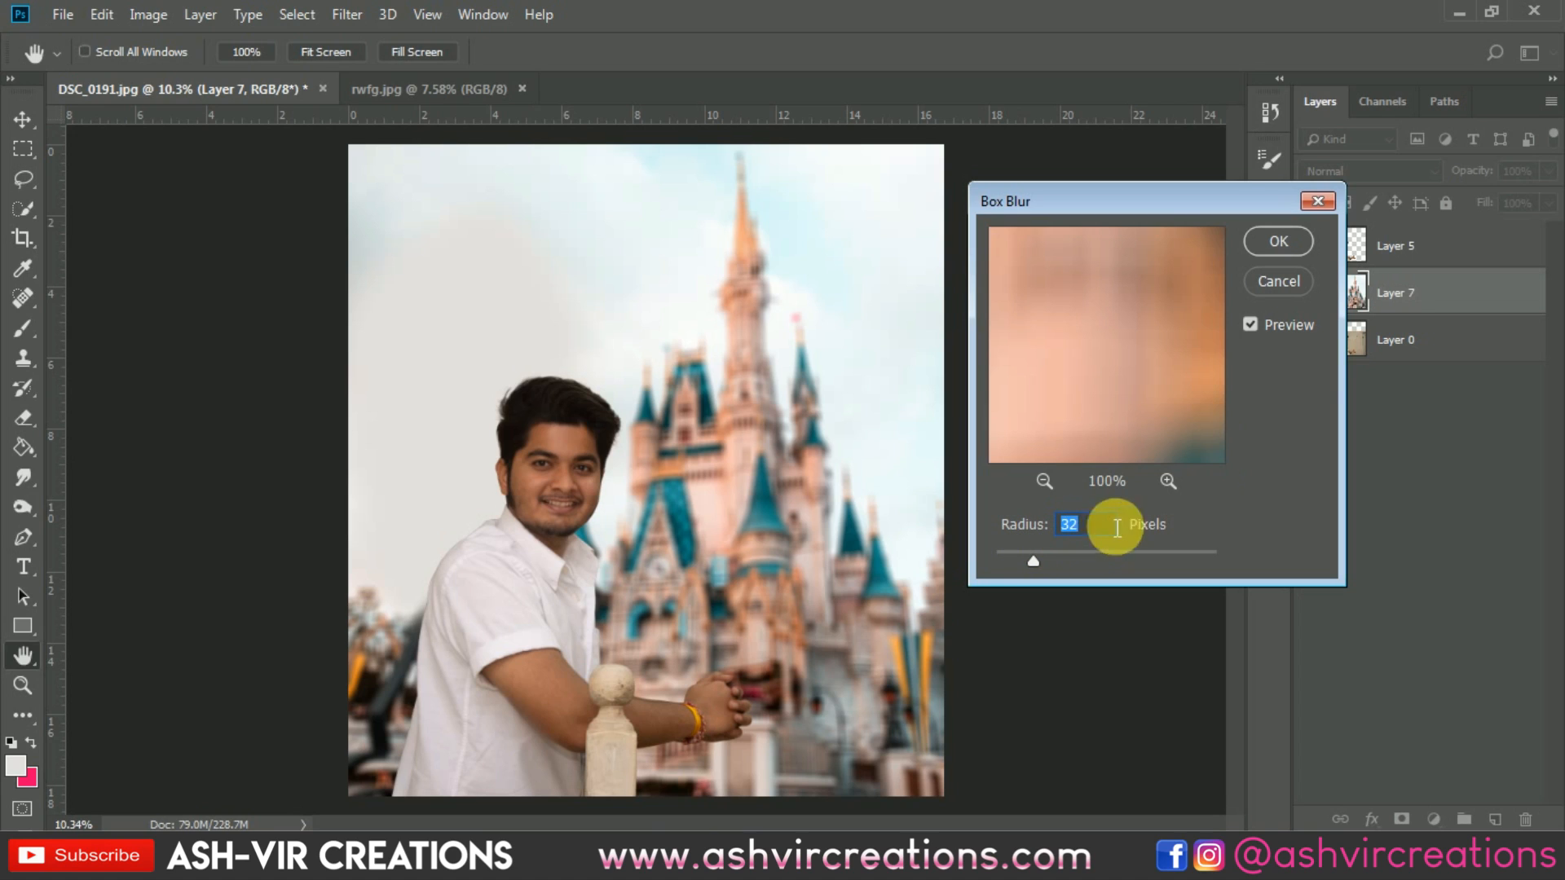
click(1275, 241)
scroll(634, 380, up, 1)
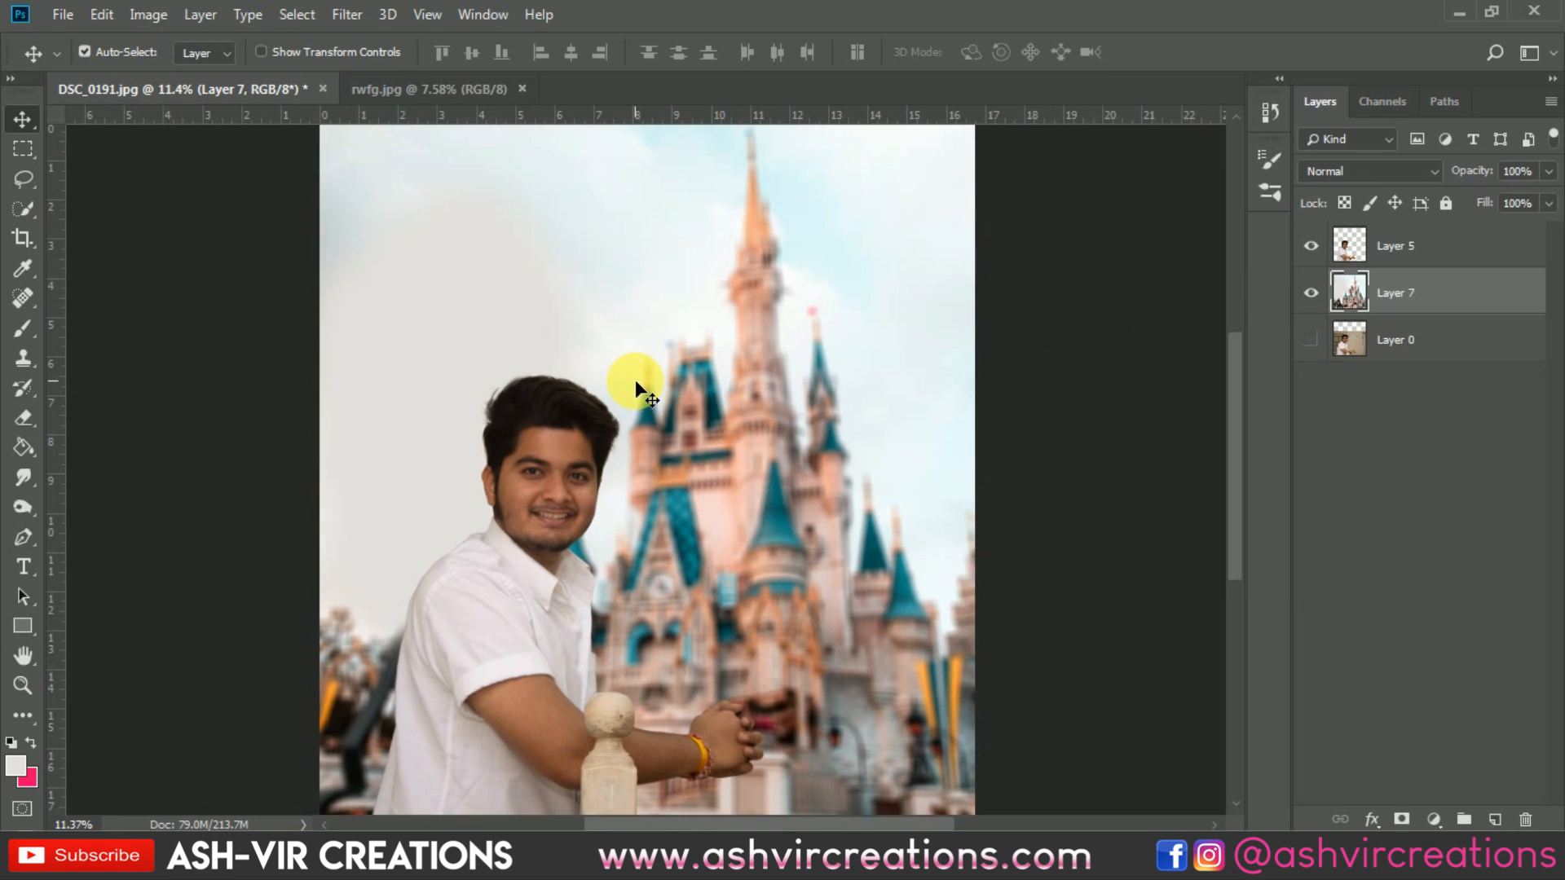
scroll(635, 380, down, 2)
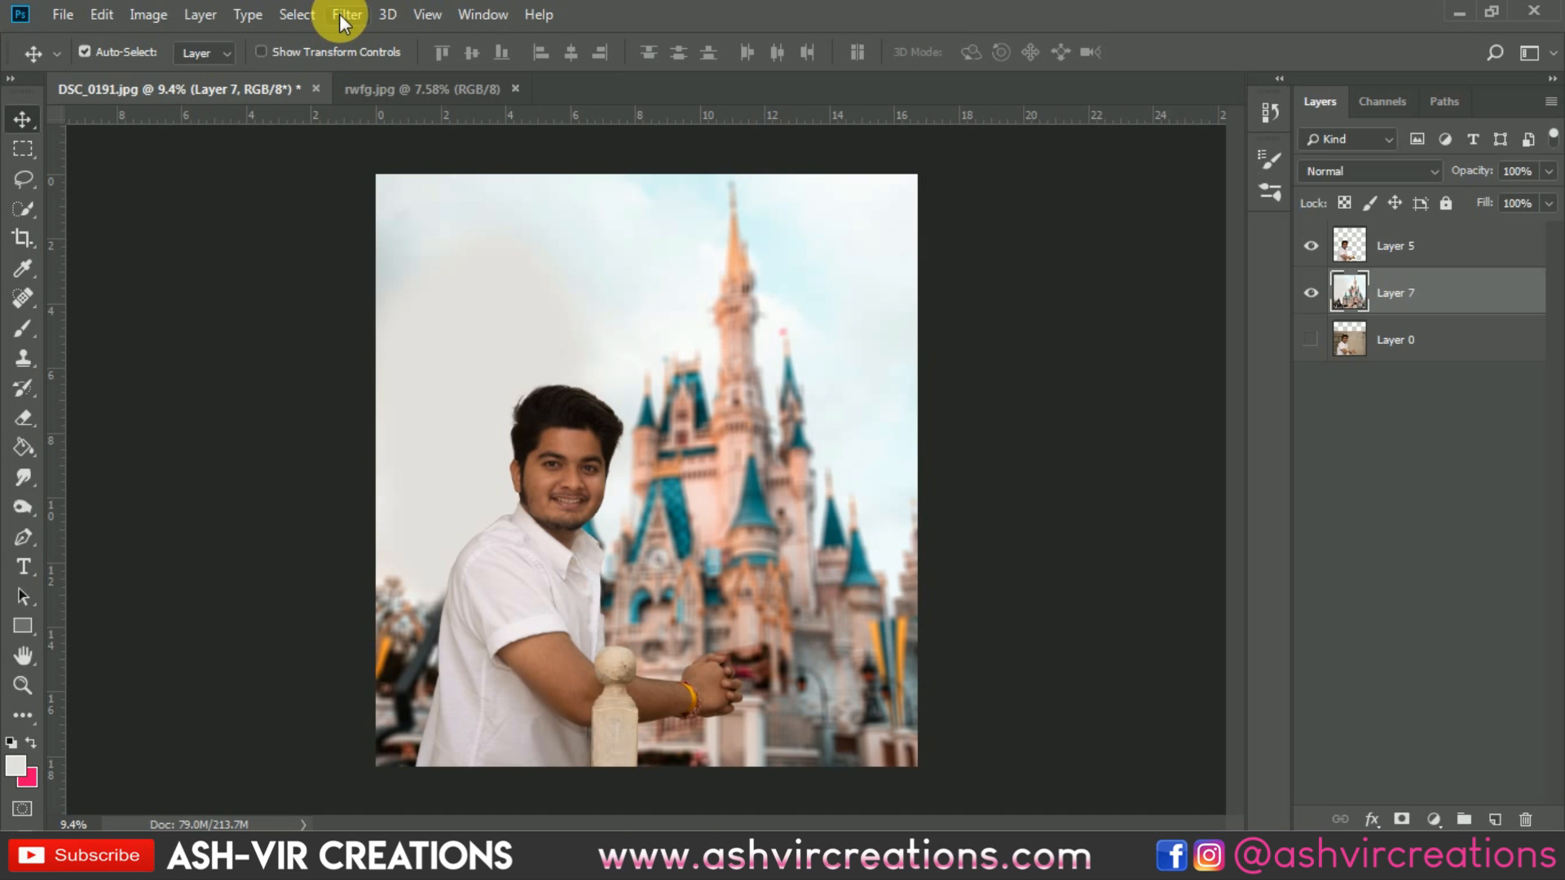
- Open ashvirphoto-277669.png, bring its wooden fence into DSC_0191.jpg, and place its layer above the man's Layer 5
click(63, 16)
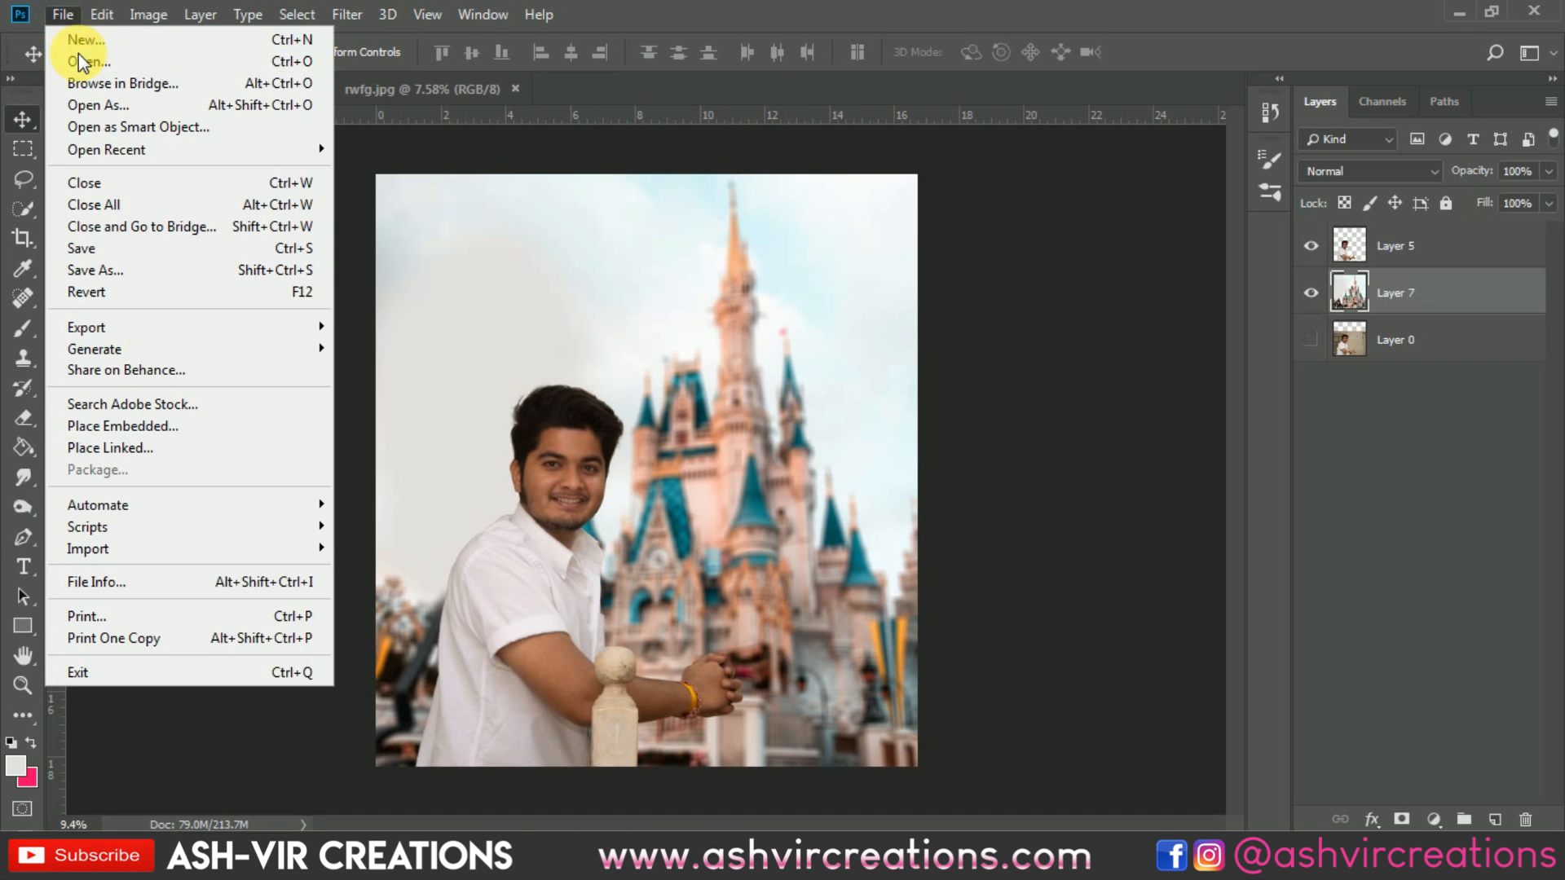
click(89, 76)
double_click(293, 200)
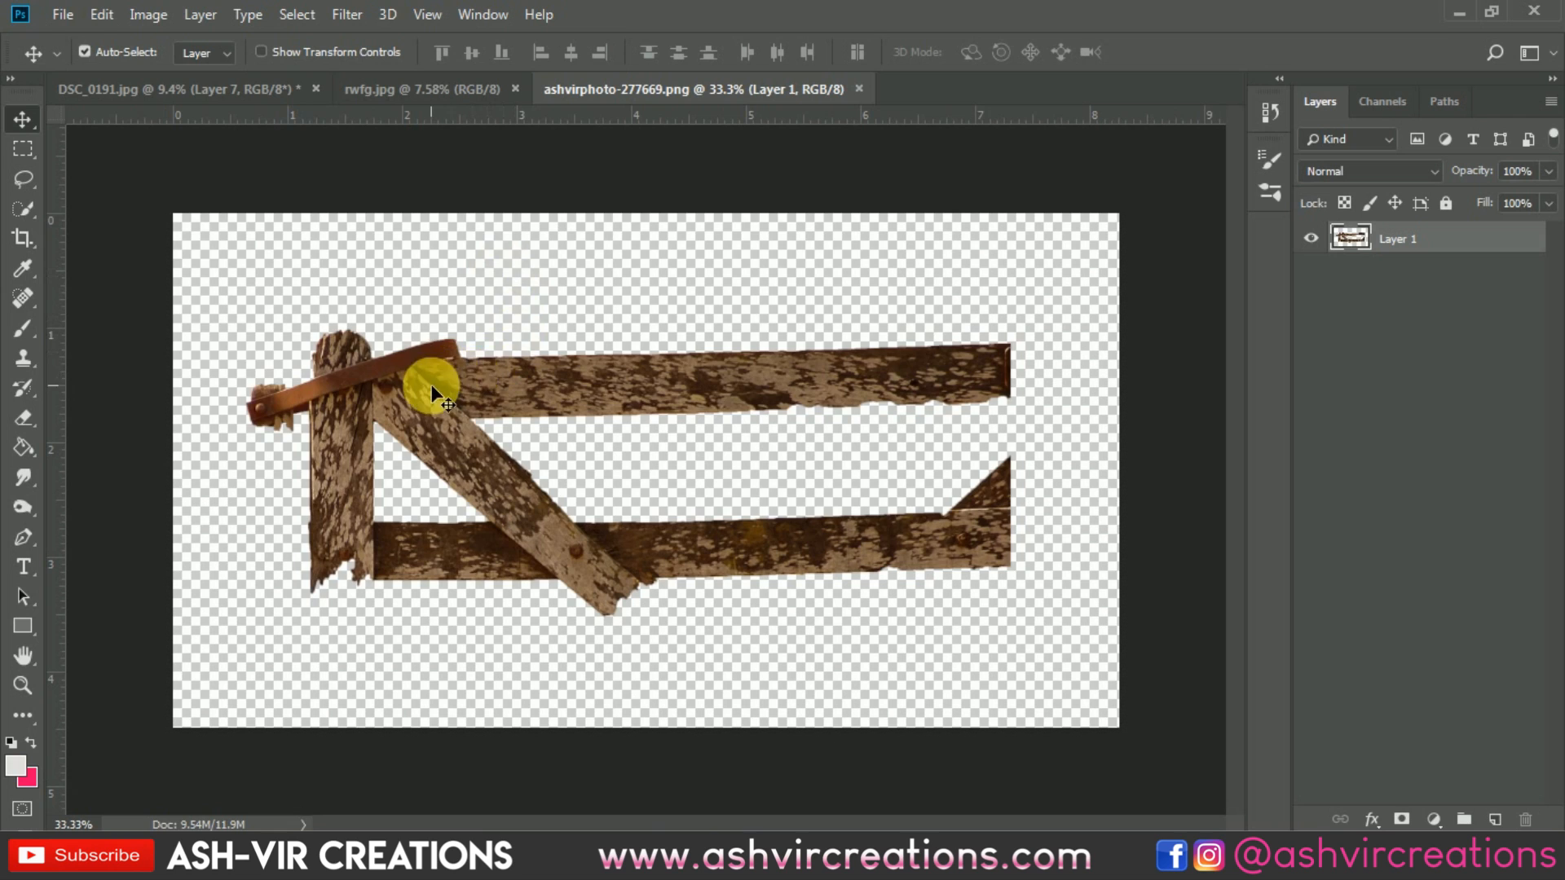
drag(433, 377, 494, 345)
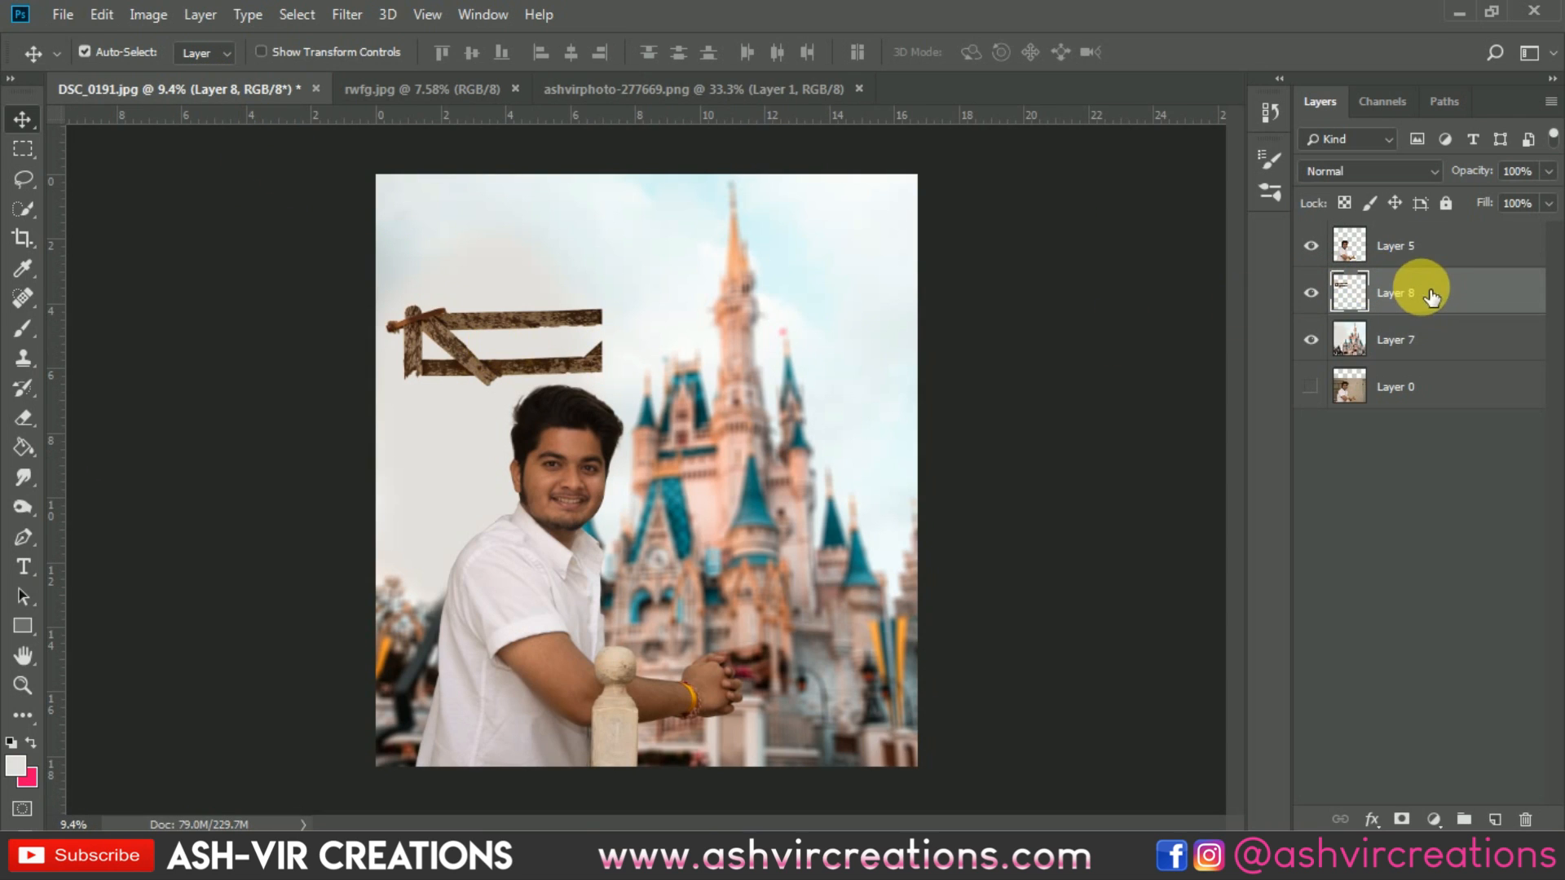
drag(1431, 295, 1432, 236)
- Enlarge the wooden fence with Free Transform and move it across the man's face and the castle
key(ctrl+t)
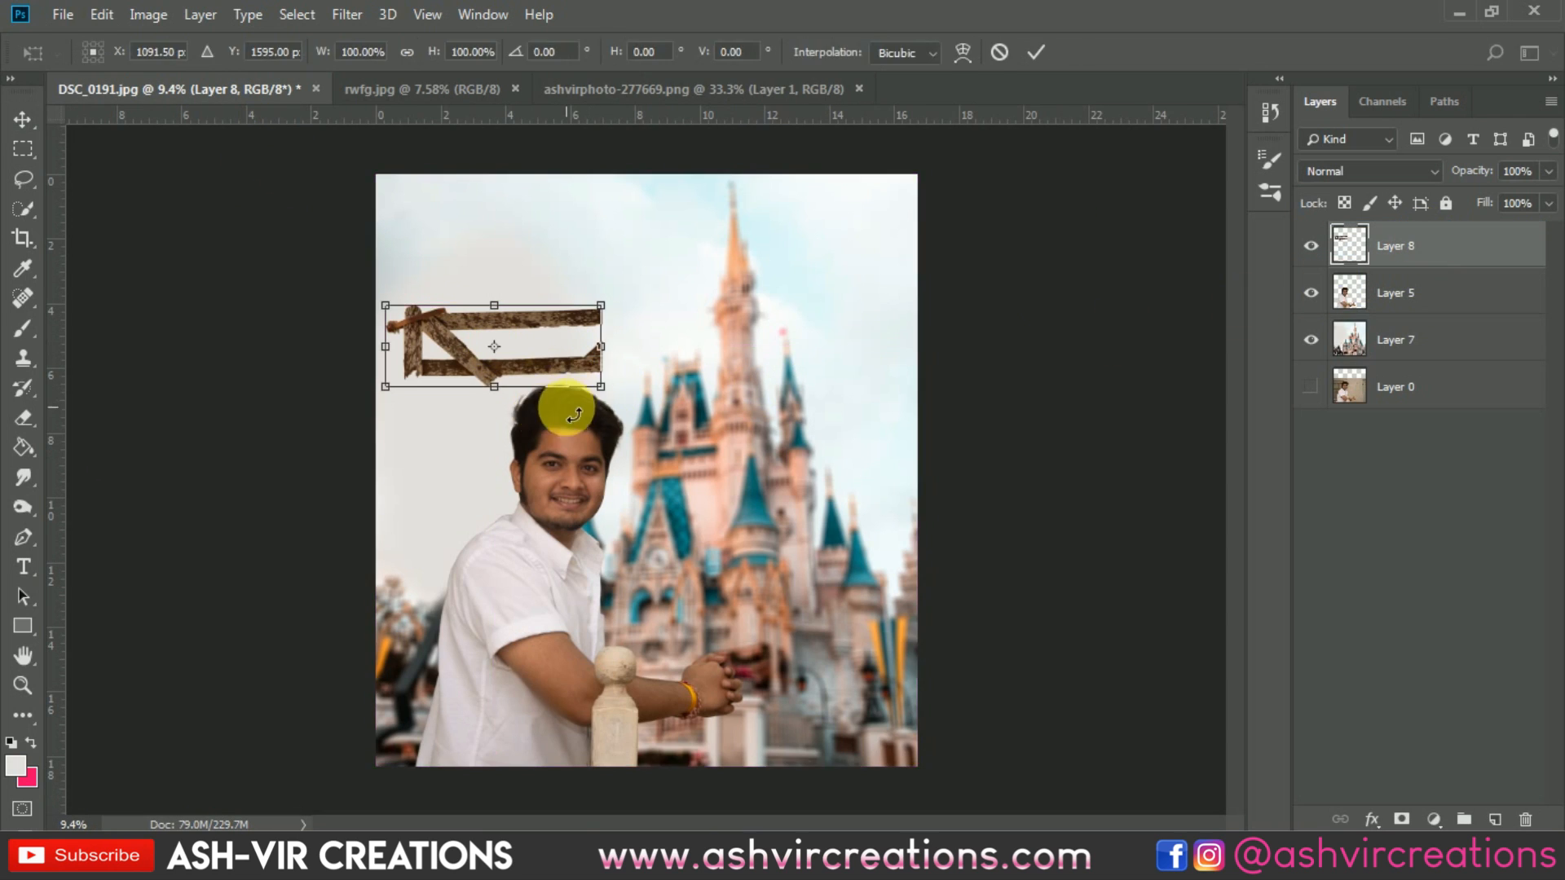
drag(601, 386, 695, 422)
drag(602, 335, 726, 460)
key(Return)
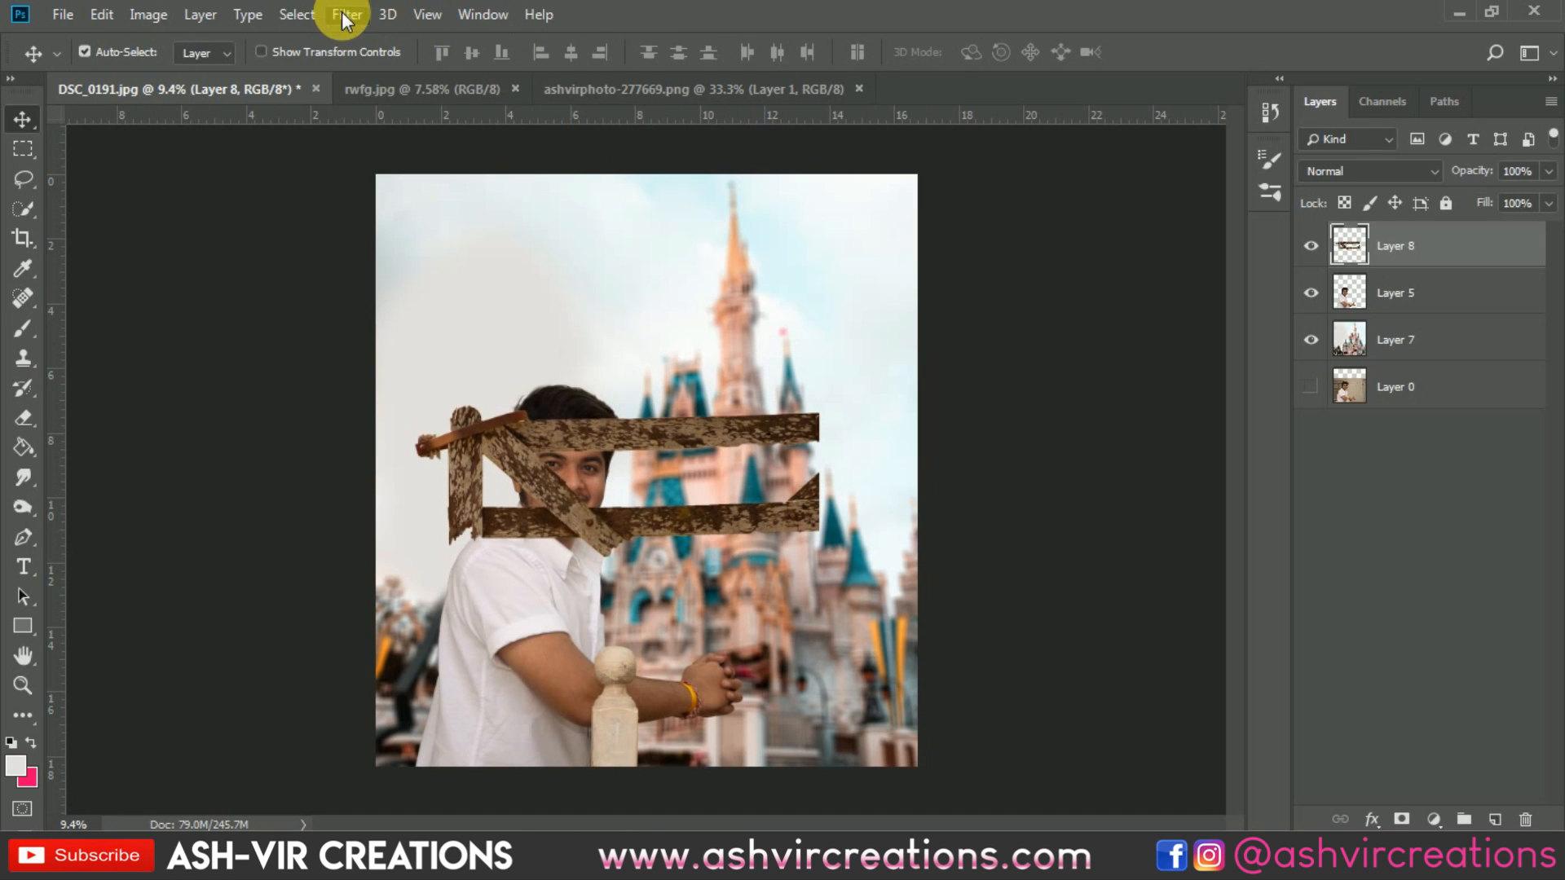
- Apply a Gaussian Blur with a 38.7-pixel radius to the wooden fence on Layer 8
click(347, 14)
mouse_move(402, 274)
click(691, 360)
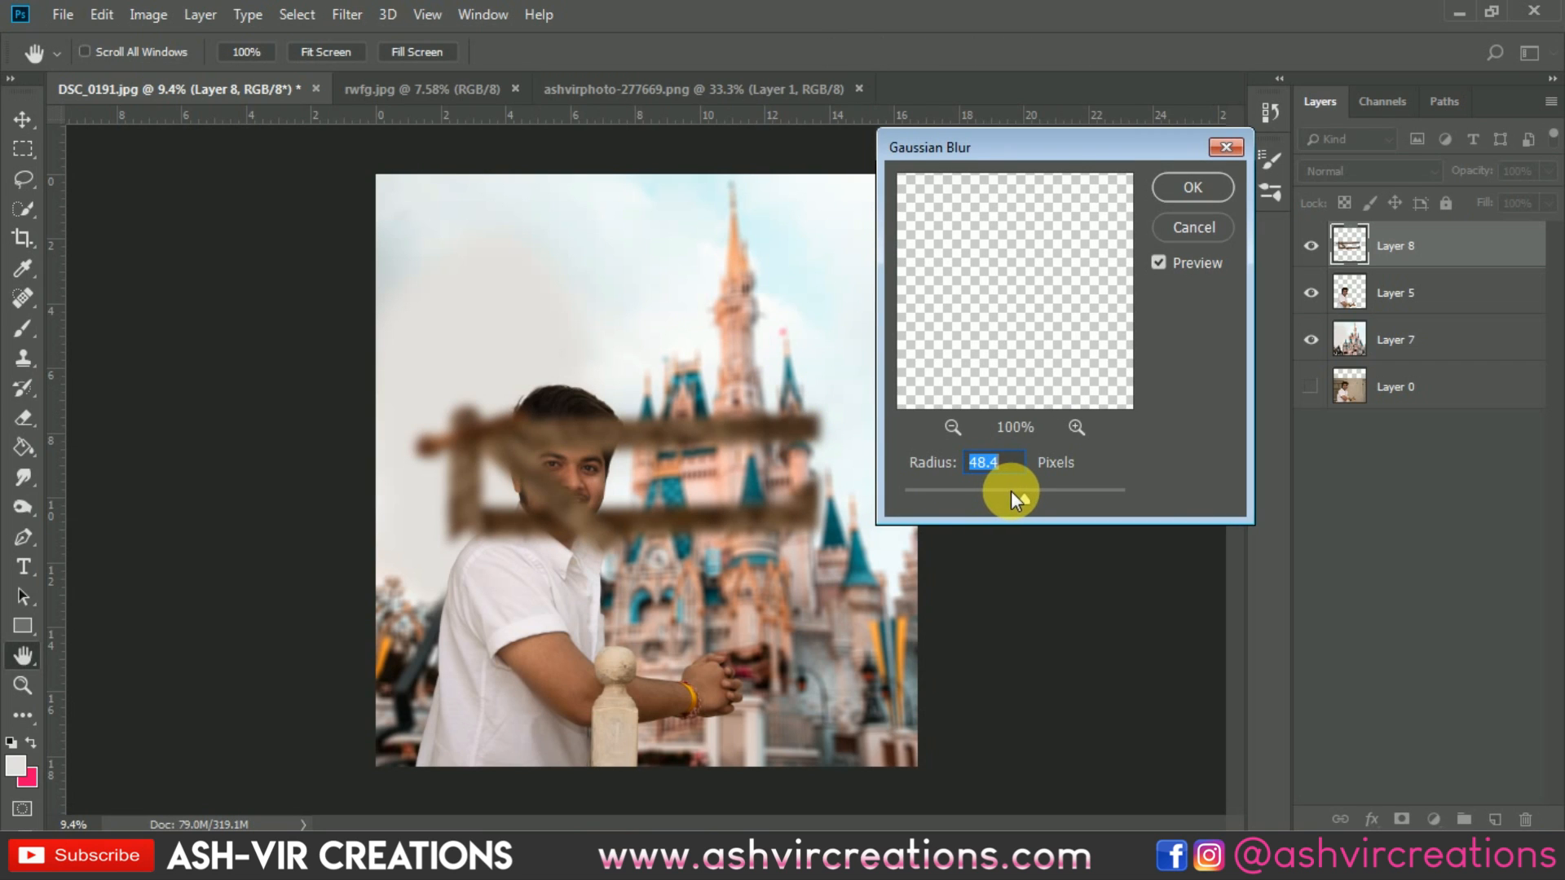
drag(1011, 491, 1014, 490)
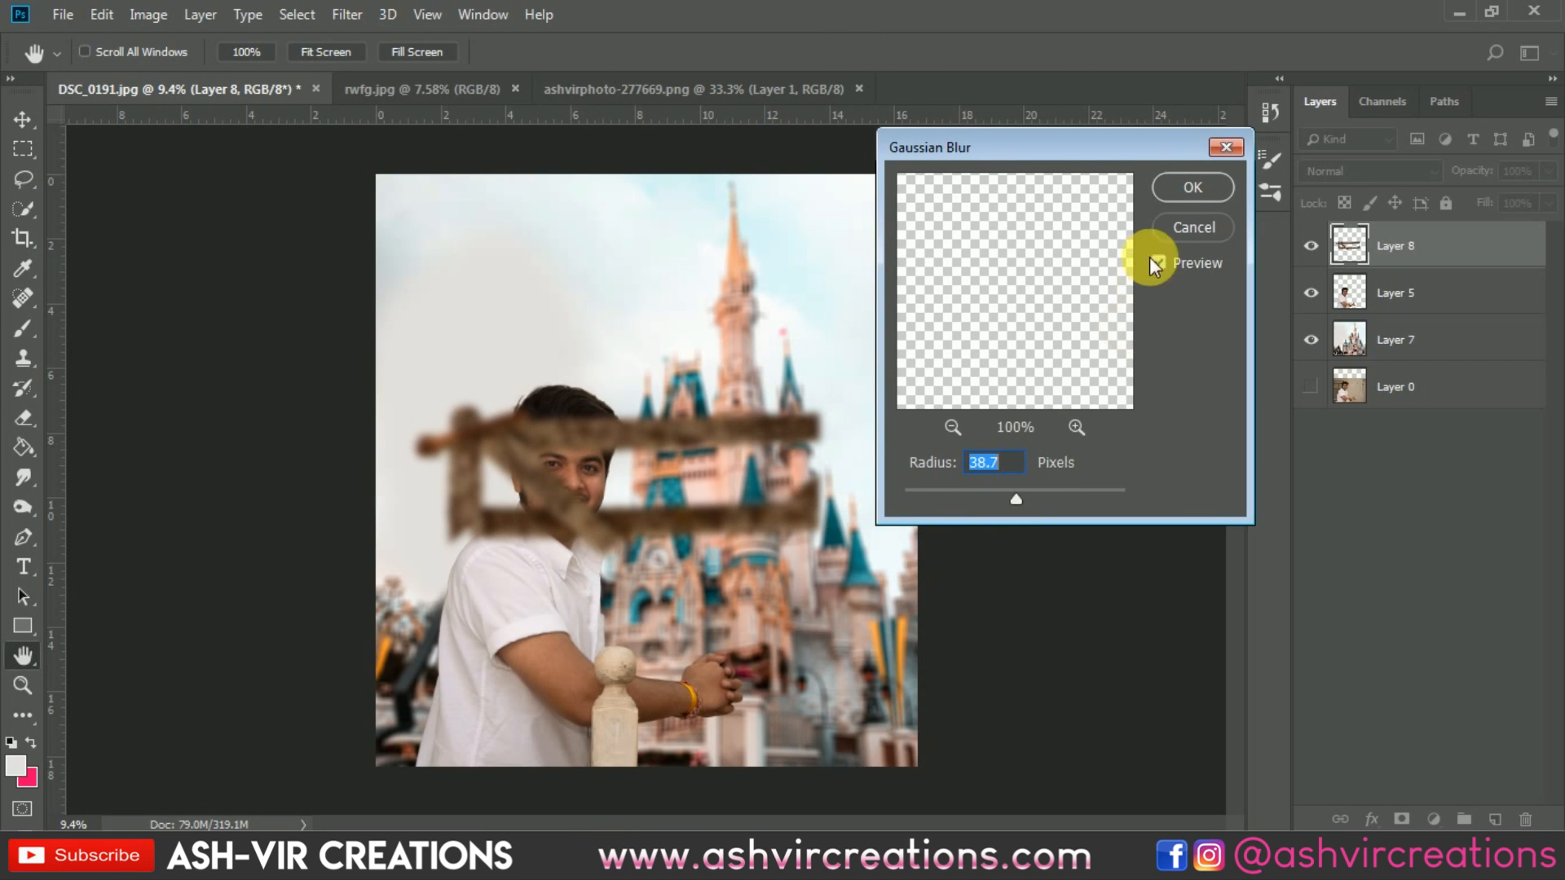
click(1186, 186)
- Move the blurred fence to the image's lower edge as a foreground, flip it horizontally, and enlarge it
key(ctrl+t)
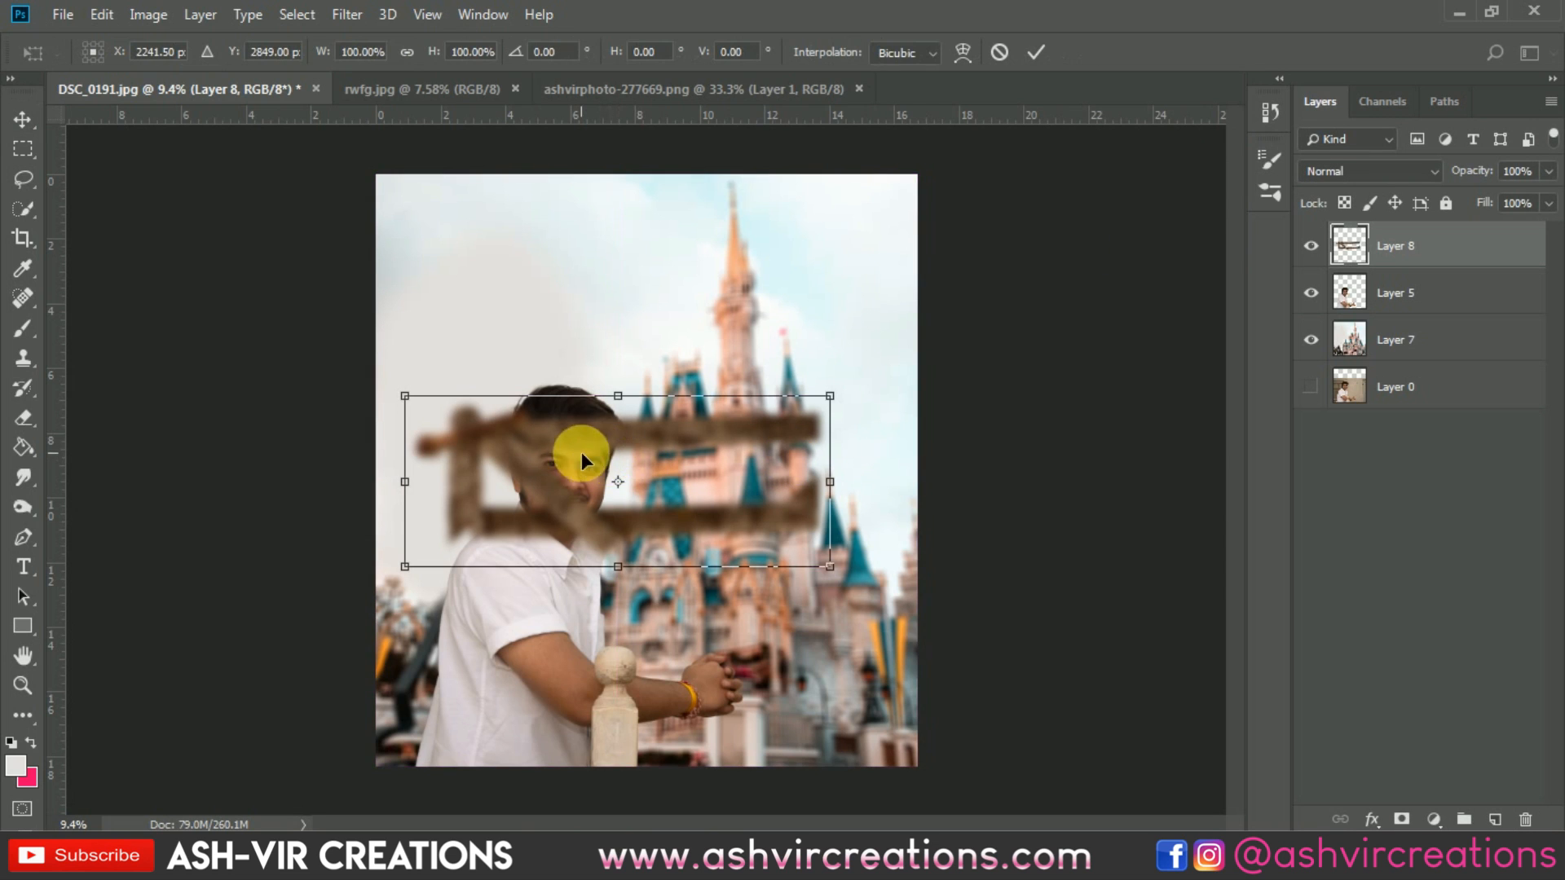
drag(581, 451, 497, 753)
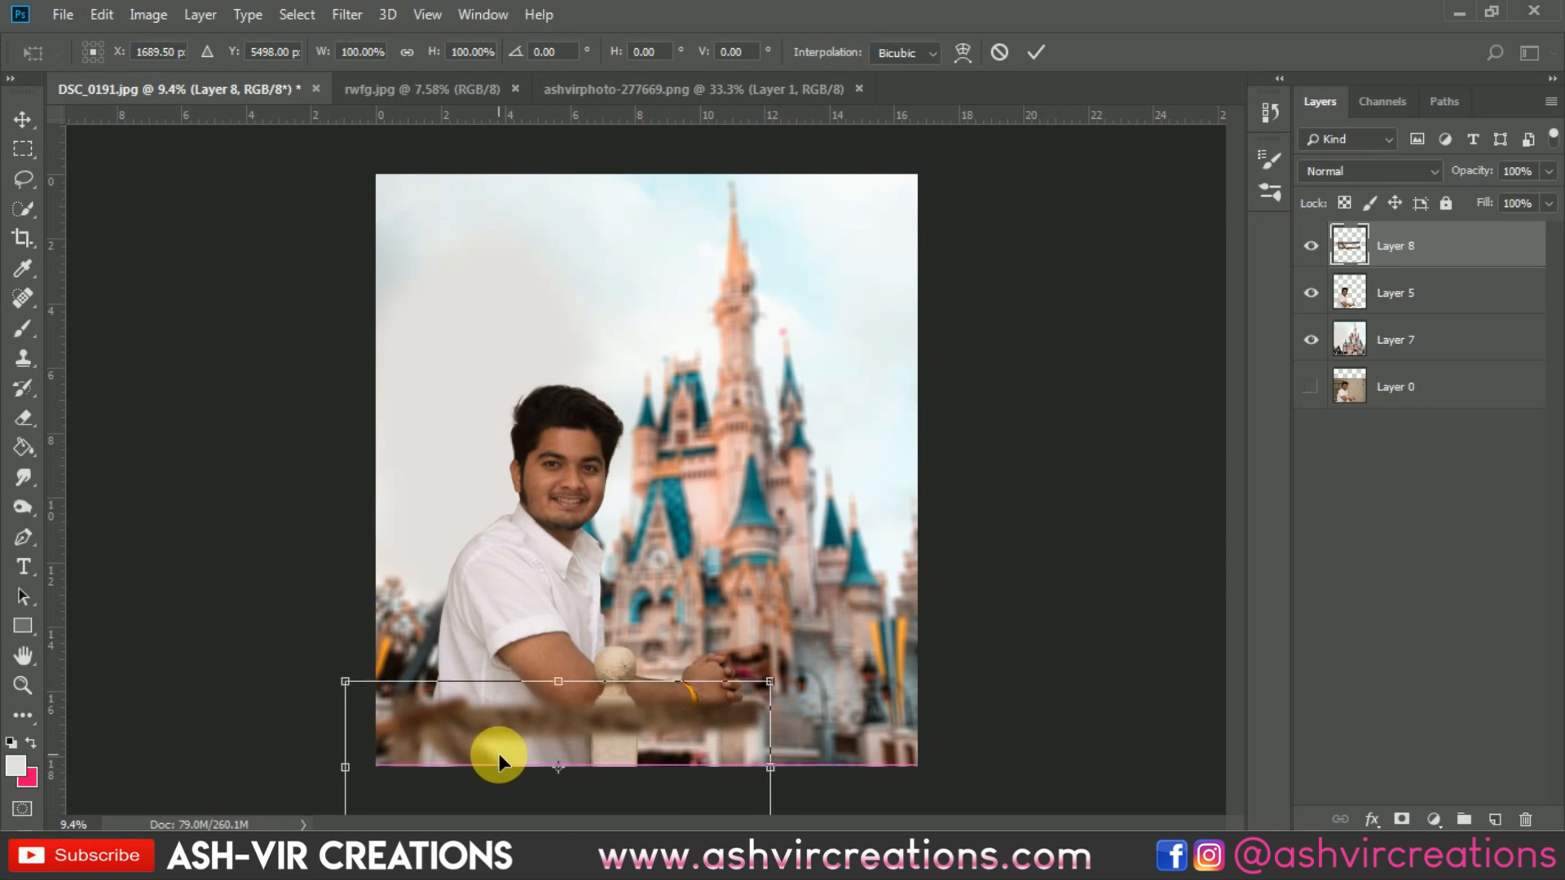
right_click(570, 750)
click(603, 715)
drag(706, 717, 828, 689)
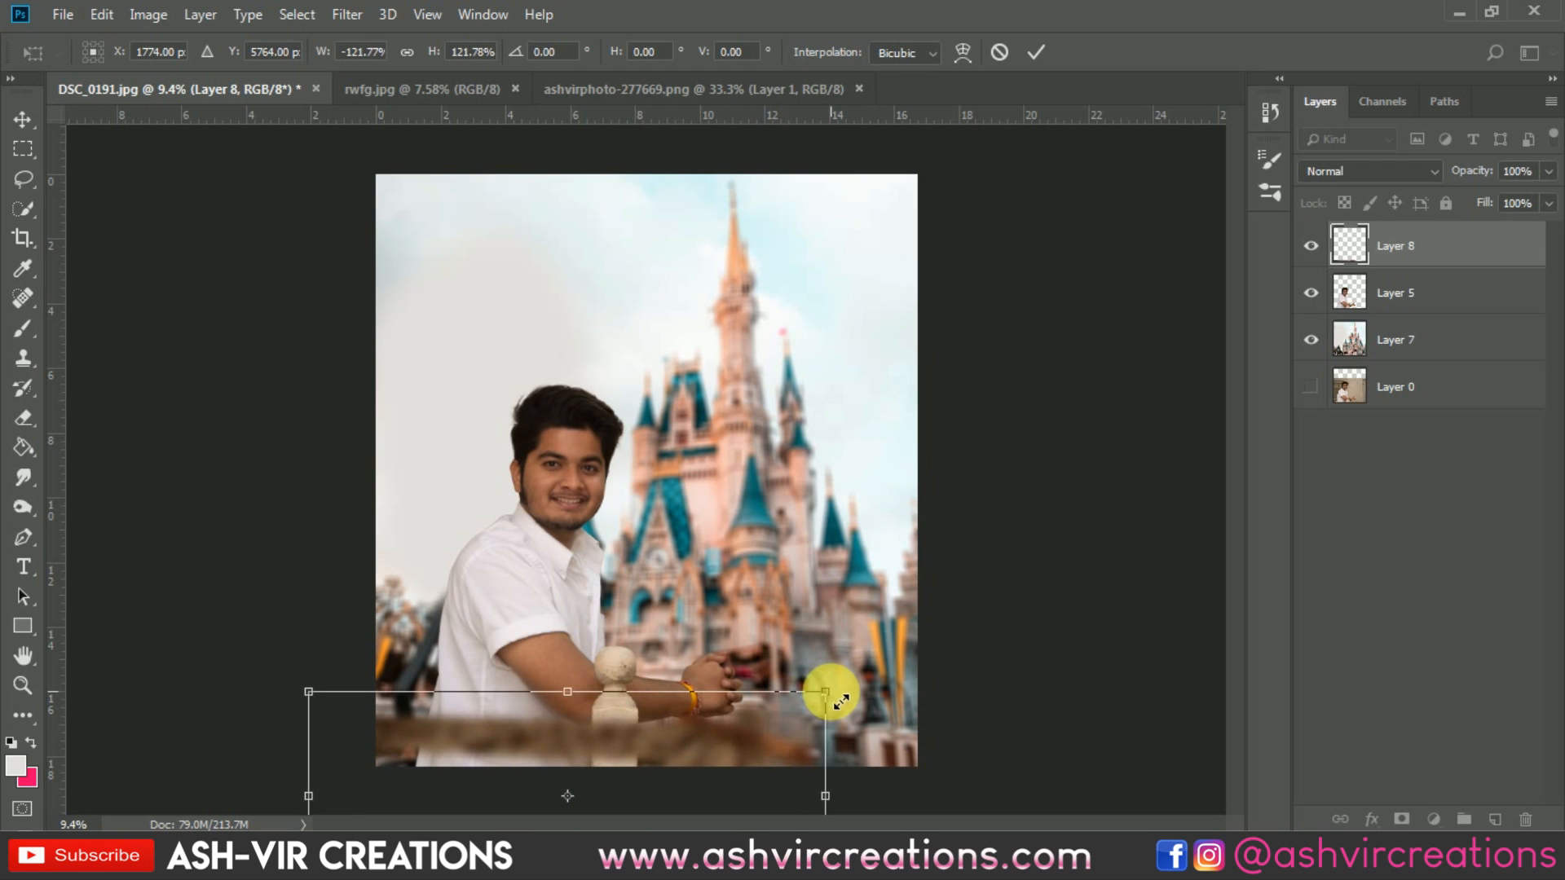
mouse_move(733, 726)
mouse_down()
mouse_move(775, 653)
mouse_move(737, 589)
mouse_move(756, 736)
mouse_move(760, 711)
mouse_move(732, 732)
mouse_up()
drag(877, 651, 873, 634)
double_click(743, 730)
- Shift the blurred fence slightly down so it covers only the image's lowest strip
scroll(593, 722, up, 5)
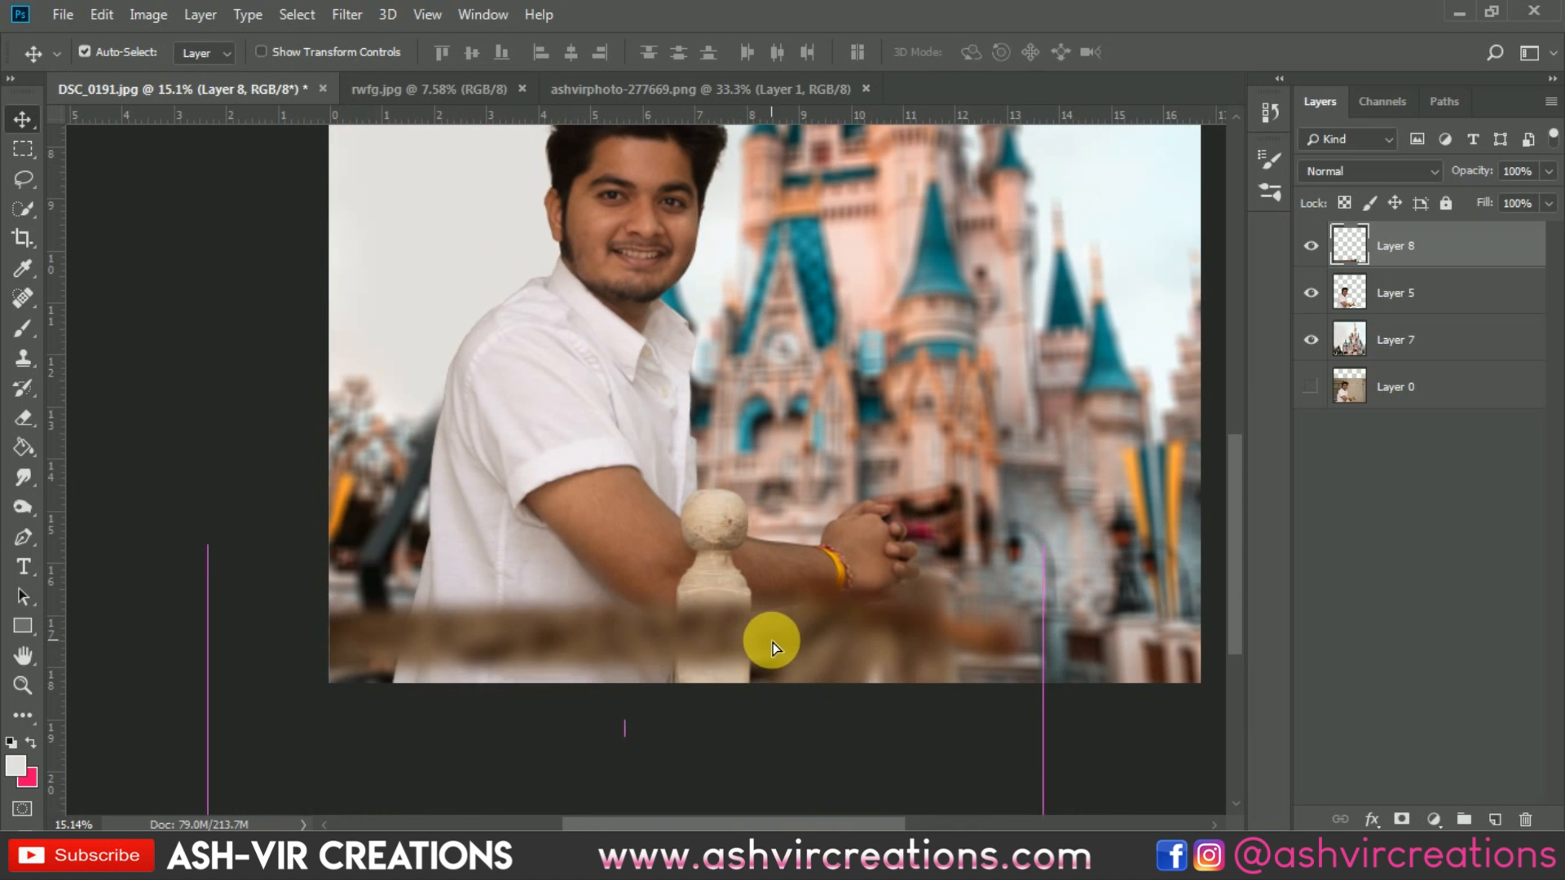
drag(772, 642, 771, 673)
scroll(928, 648, down, 5)
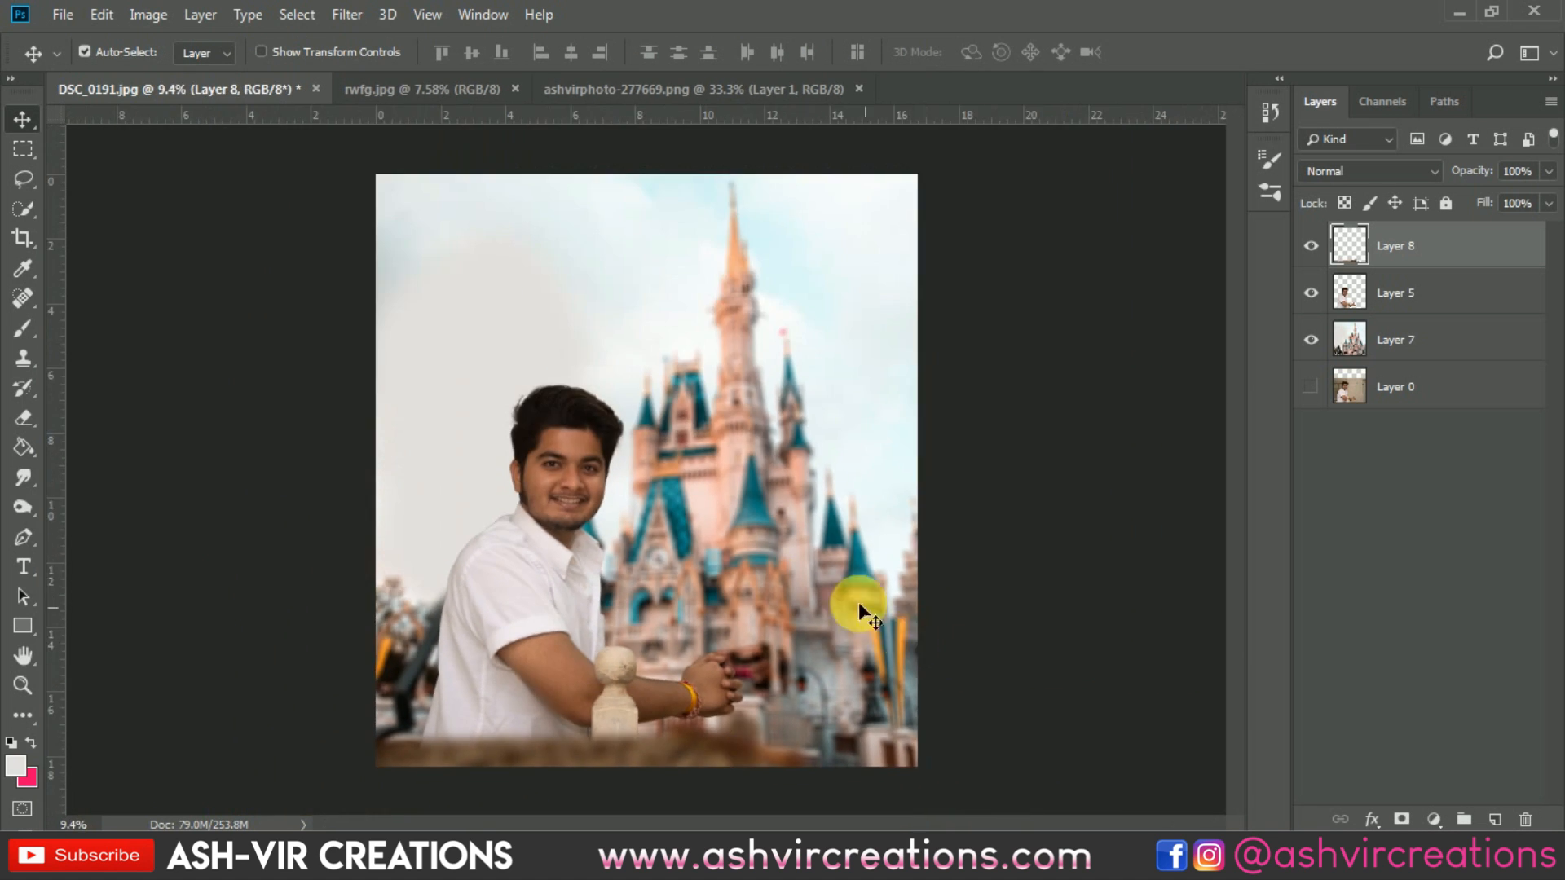
- Examine how the blurred fence foreground blends with the man and the castle background
scroll(790, 577, up, 1)
scroll(735, 696, down, 2)
scroll(771, 577, up, 3)
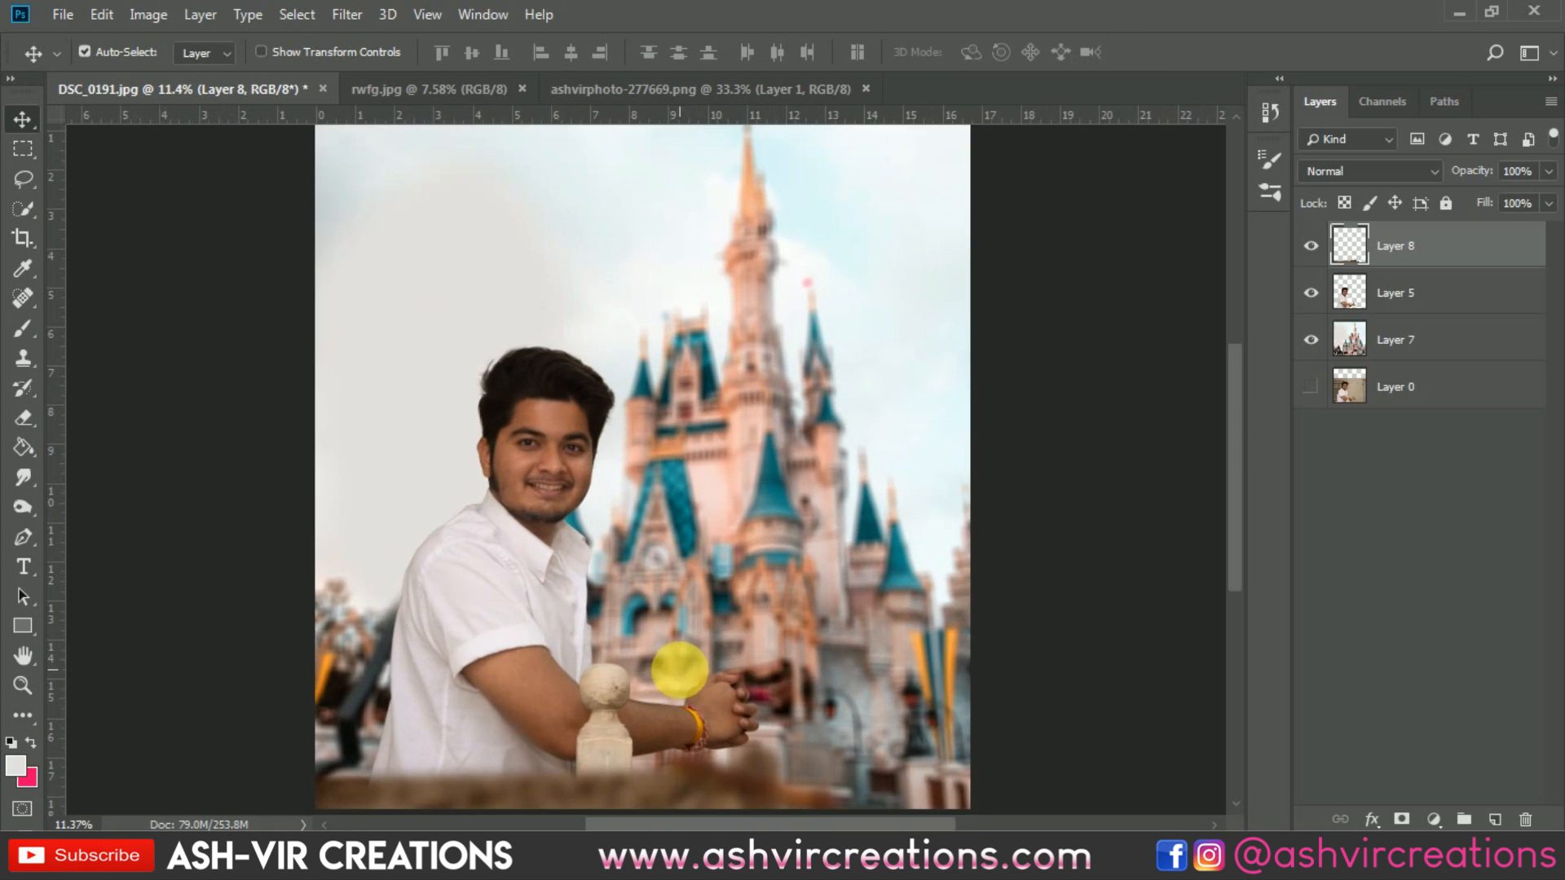
mouse_move(683, 578)
mouse_down()
mouse_move(692, 558)
mouse_move(762, 599)
mouse_move(524, 611)
mouse_move(517, 699)
mouse_move(629, 626)
mouse_move(600, 608)
mouse_move(696, 614)
mouse_move(698, 569)
mouse_up()
scroll(712, 580, up, 2)
scroll(960, 609, down, 1)
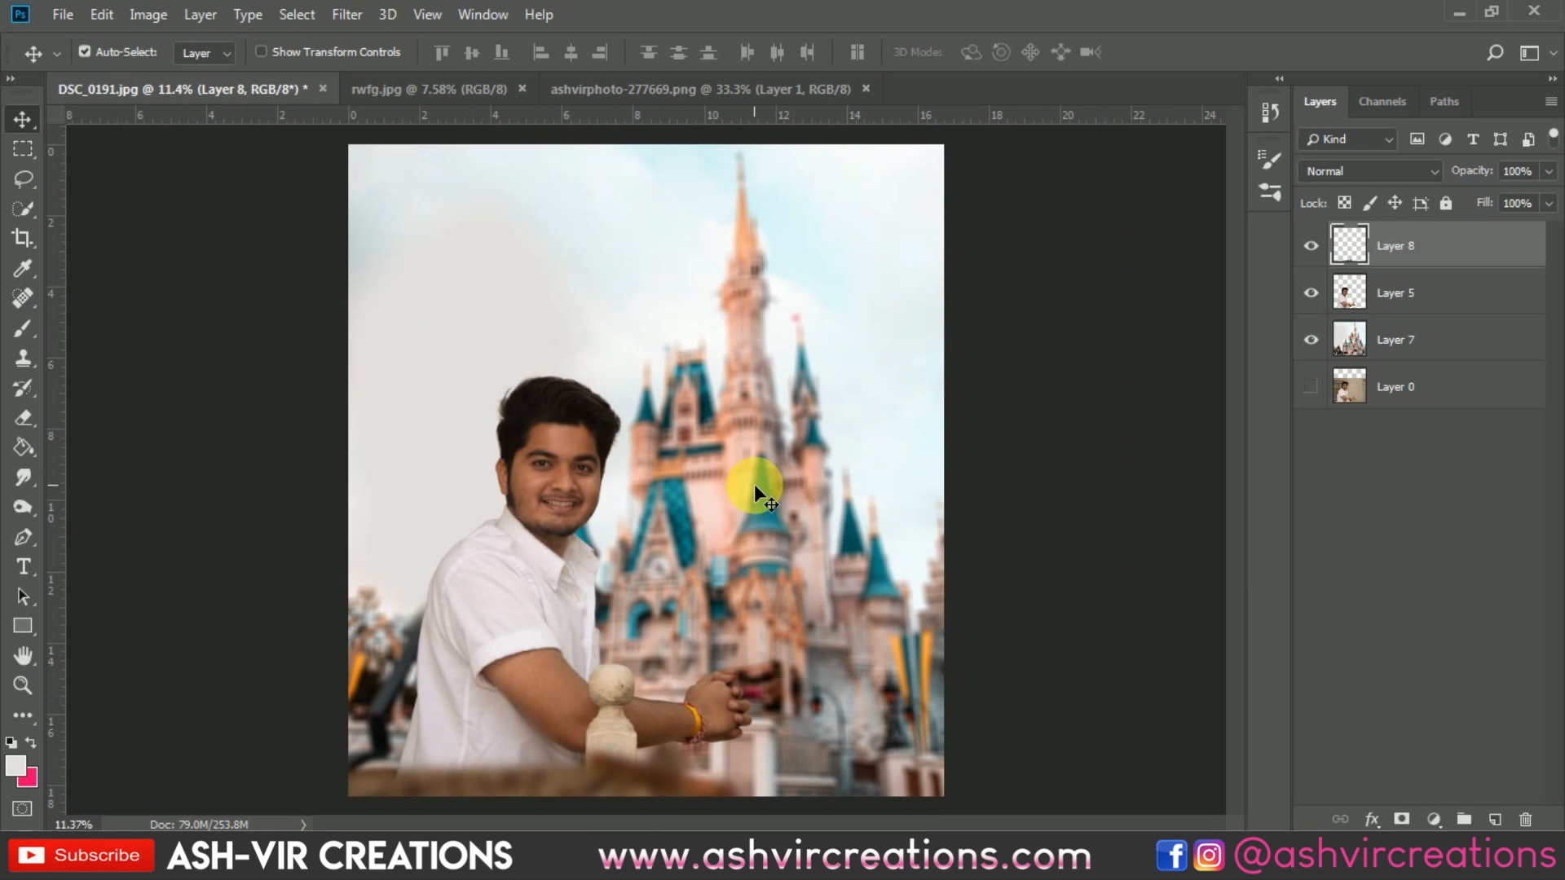
scroll(755, 485, up, 1)
scroll(731, 492, down, 1)
scroll(794, 412, down, 1)
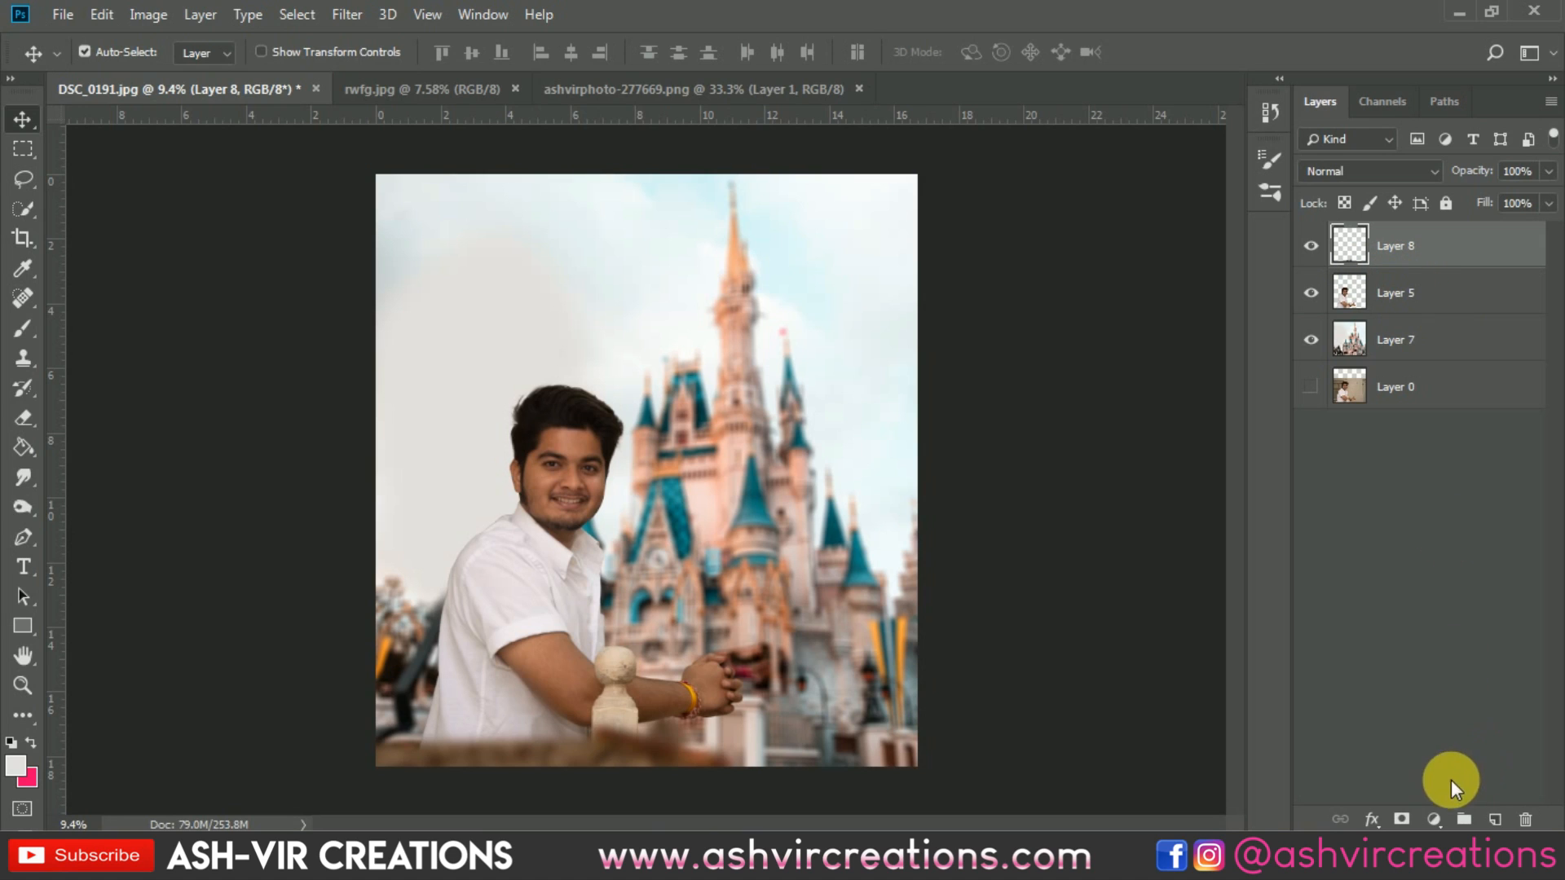
- Add a black Solid Color fill layer above Layer 8
click(1433, 819)
click(1431, 416)
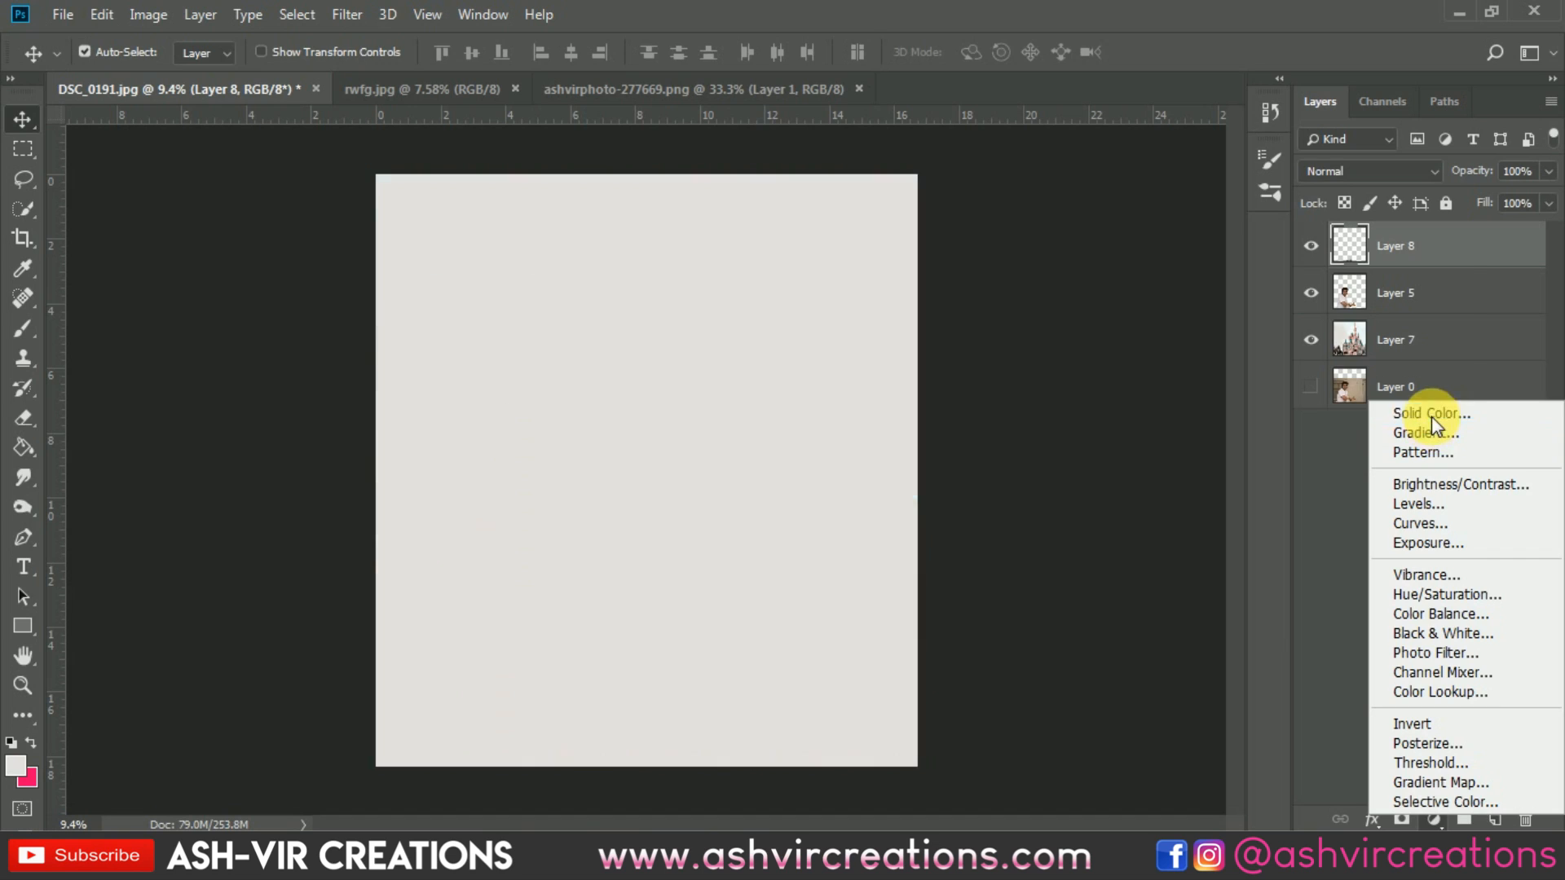
drag(873, 454, 862, 514)
click(1353, 218)
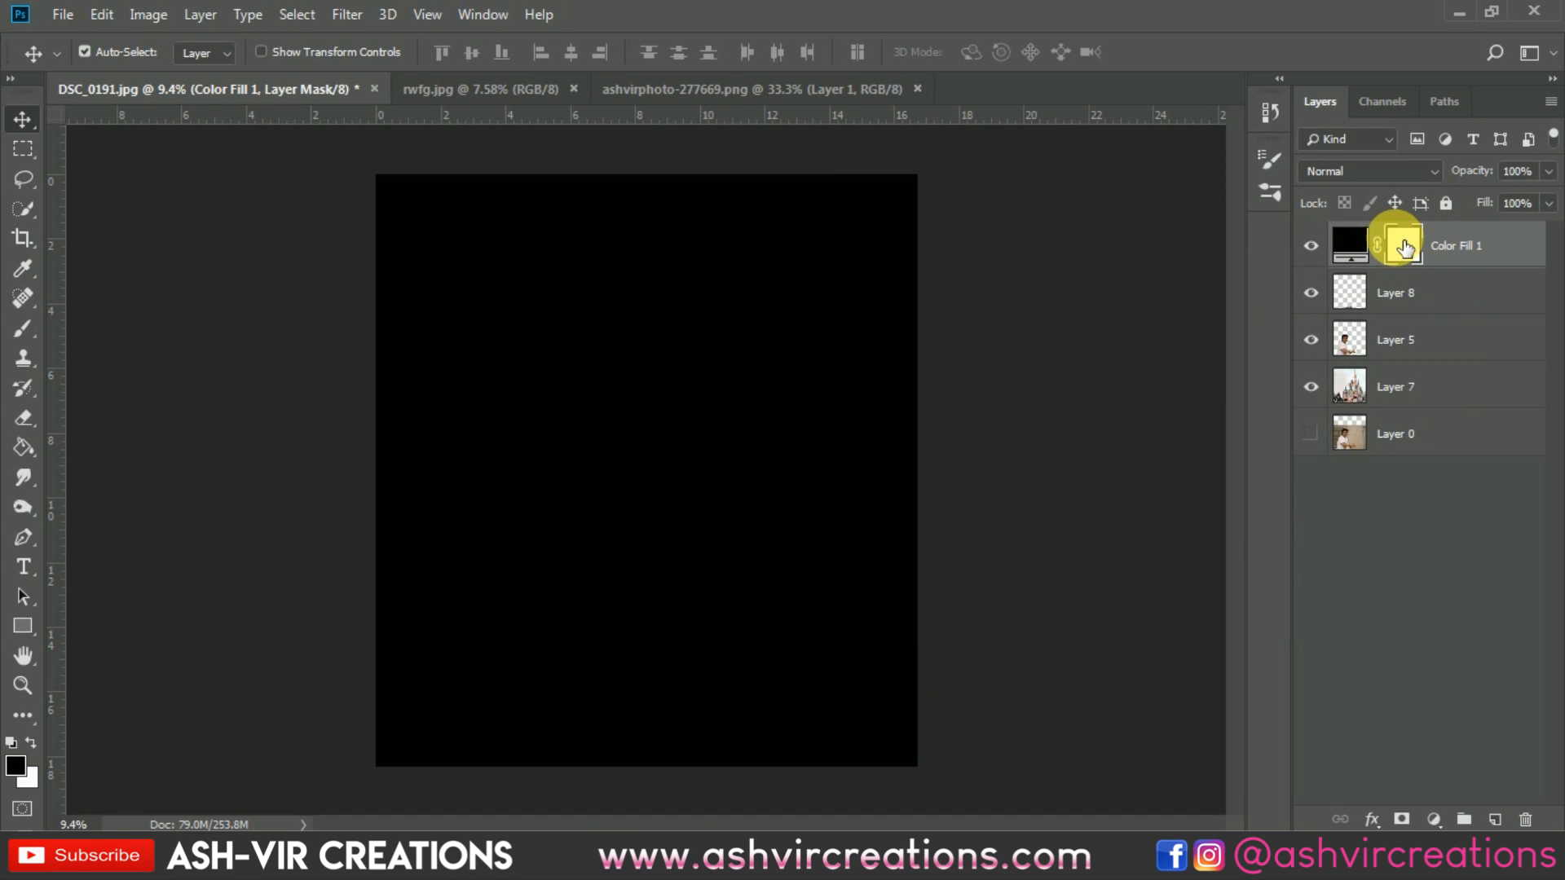
- Paint the fill layer's mask black over the man and castle with a 2900 px Soft Round brush, leaving a dark vignette
click(32, 328)
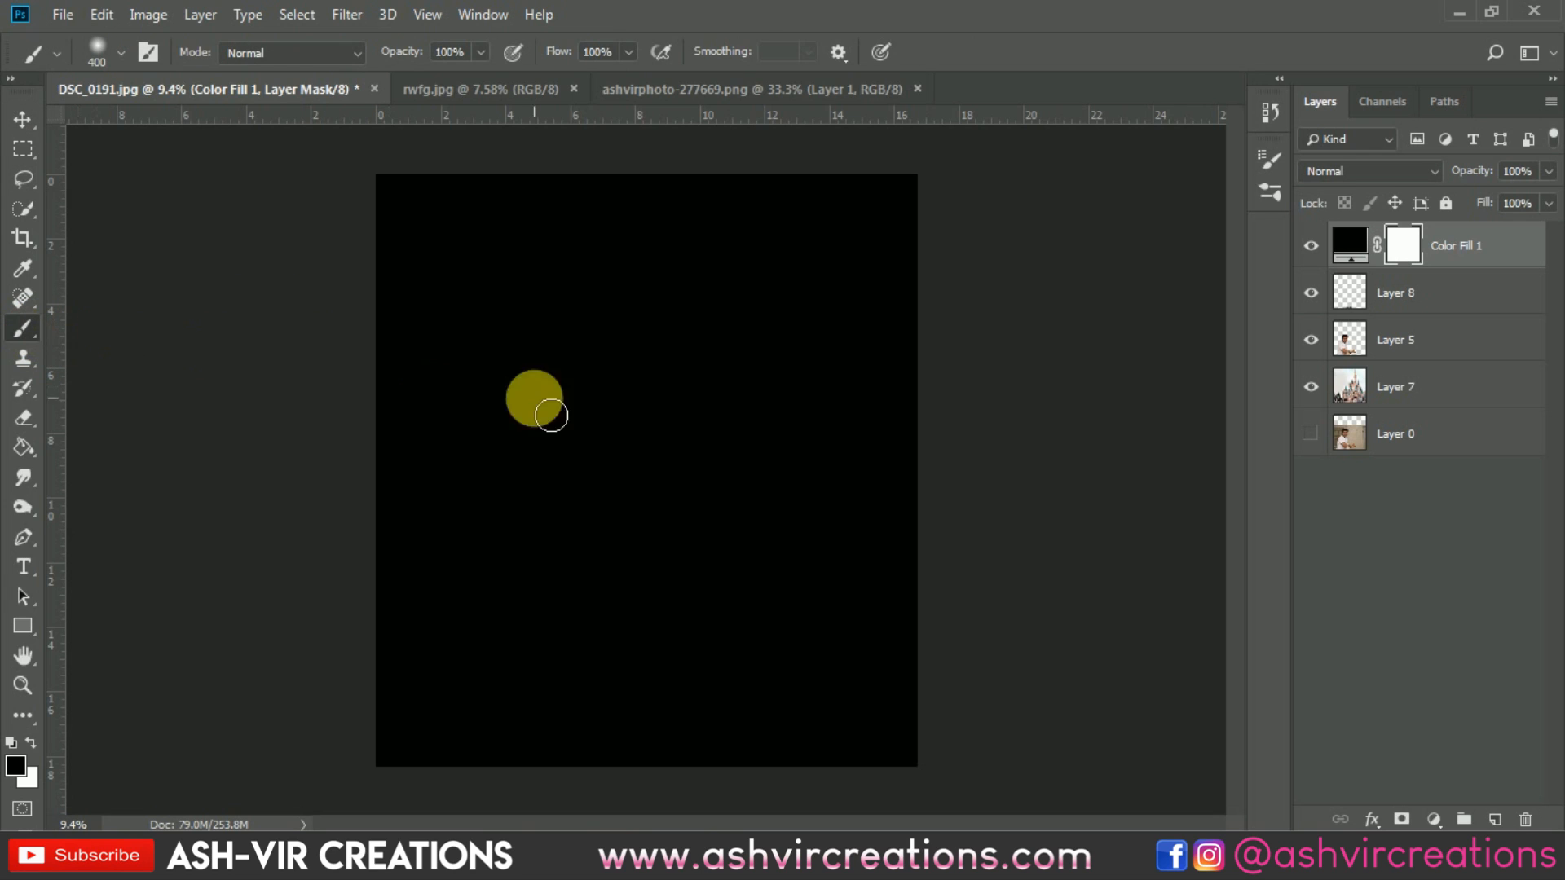
right_click(622, 377)
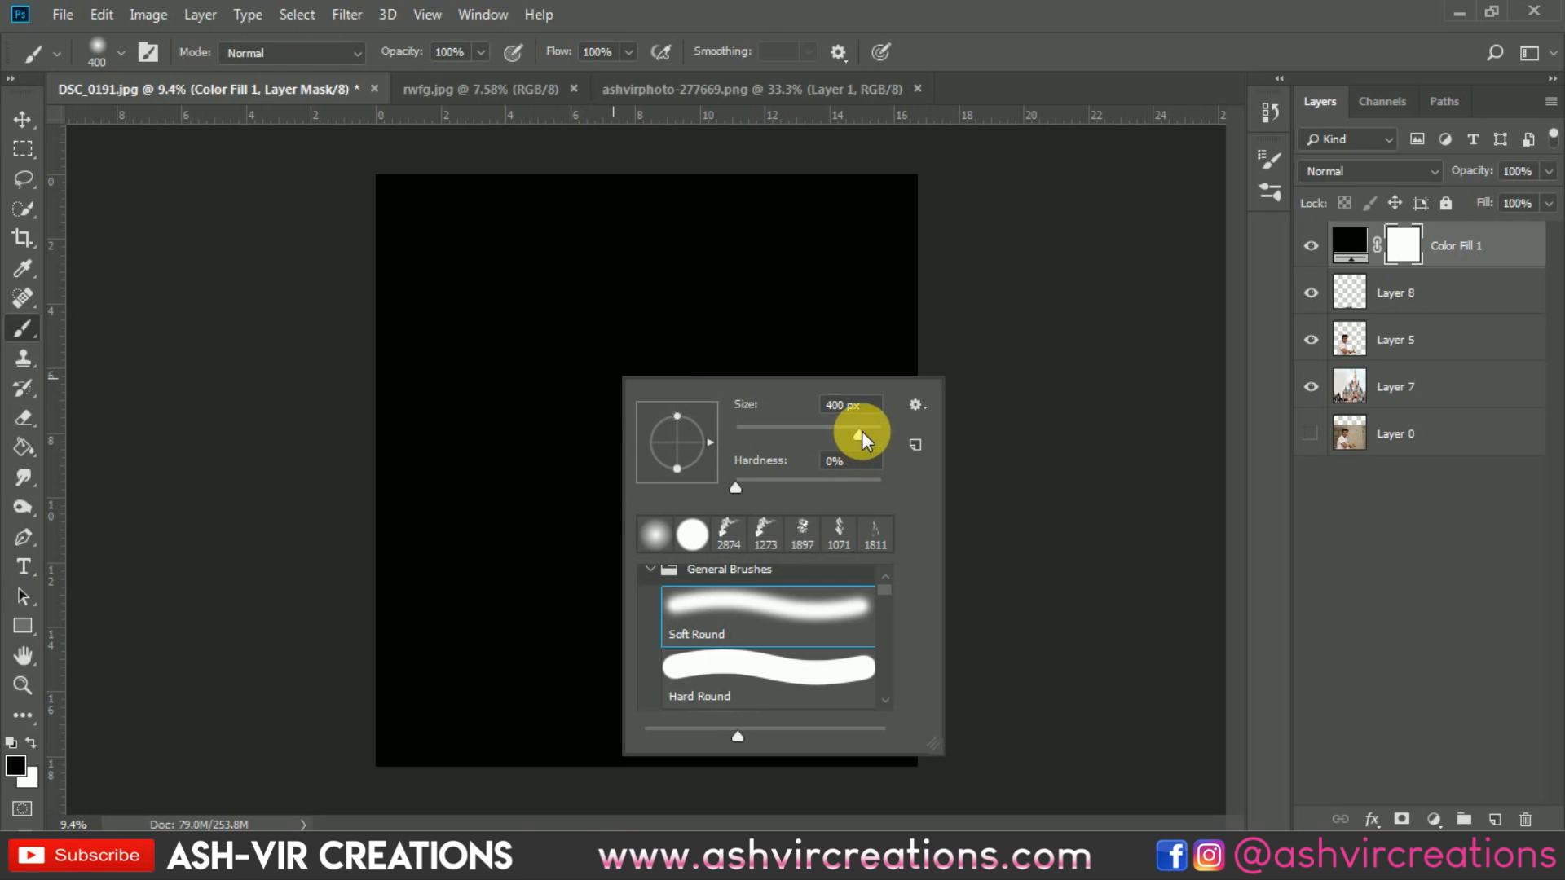
click(1114, 11)
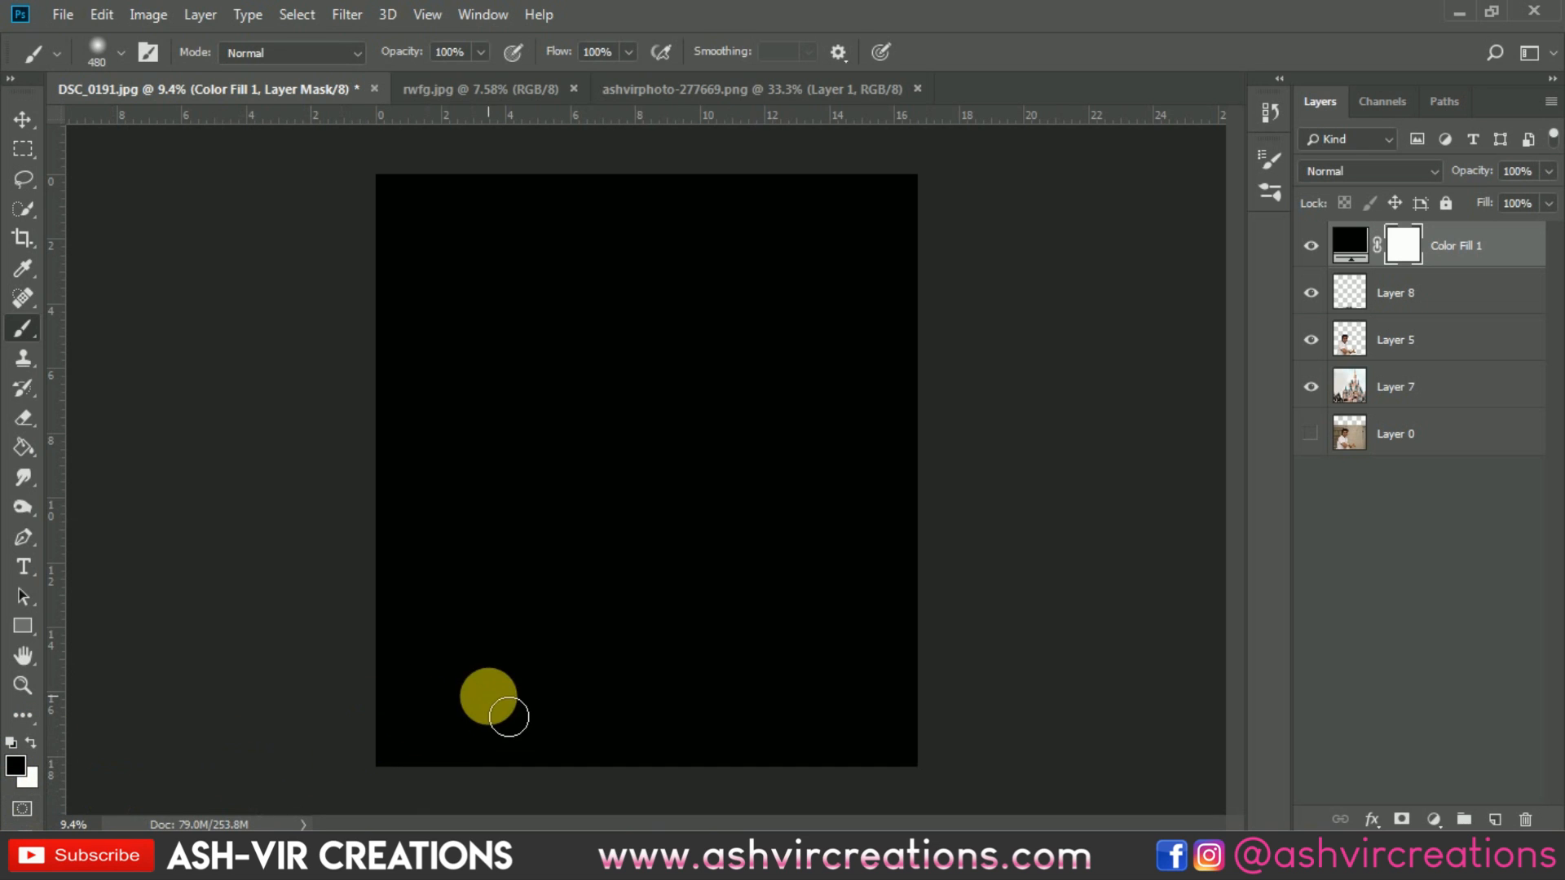
key(bracketright)
key(bracketright)
key(bracketright)
key(bracketright)
key(bracketright)
key(bracketright)
key(bracketright)
key(bracketright)
key(bracketright)
key(bracketright)
key(bracketright)
key(bracketright)
key(bracketright)
key(bracketright)
key(bracketright)
key(bracketright)
key(bracketright)
key(bracketright)
key(bracketright)
key(bracketright)
key(bracketright)
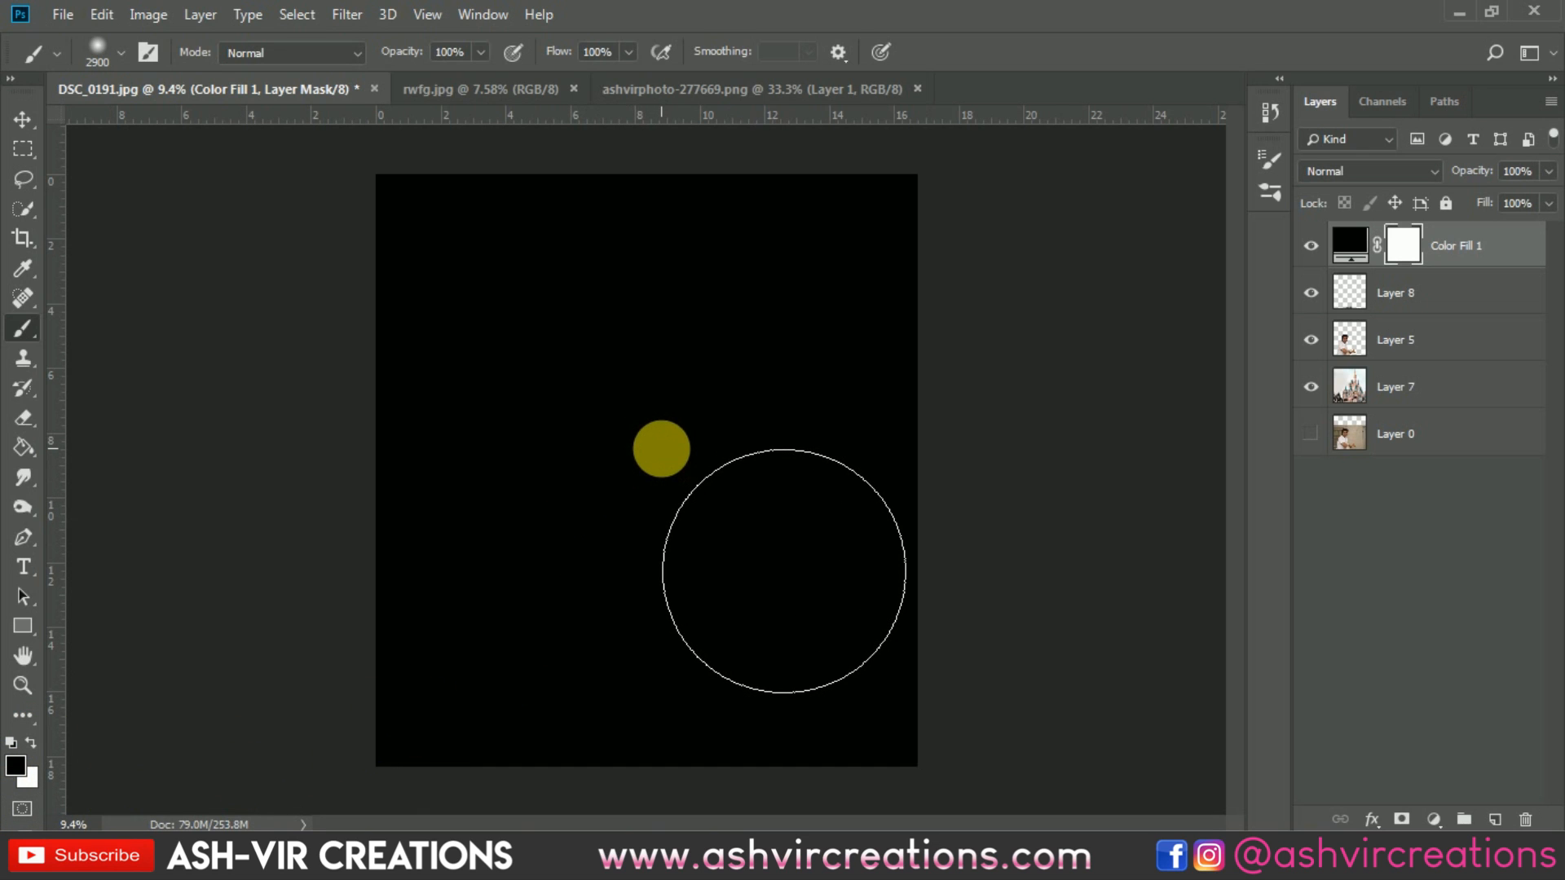
click(661, 448)
mouse_move(661, 448)
mouse_down()
mouse_move(600, 478)
mouse_move(612, 595)
mouse_move(685, 618)
mouse_move(725, 553)
mouse_move(699, 465)
mouse_move(716, 427)
mouse_move(717, 548)
mouse_move(685, 713)
mouse_move(559, 734)
mouse_move(559, 674)
mouse_up()
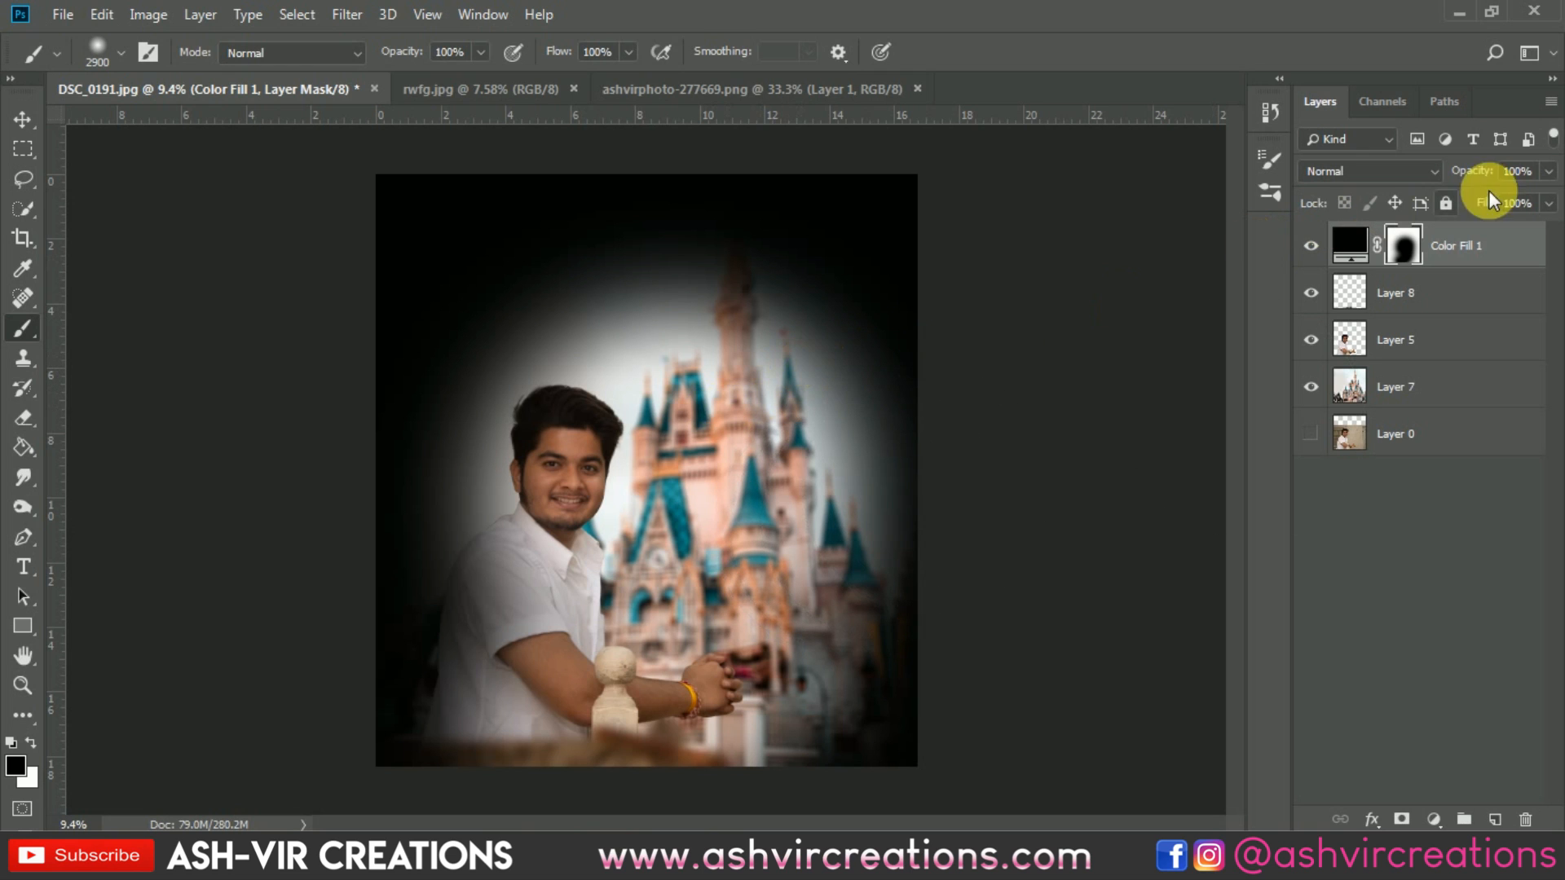
- Lower the Color Fill 1 opacity to 18% and compare the image with and without the vignette
drag(1486, 177, 1414, 172)
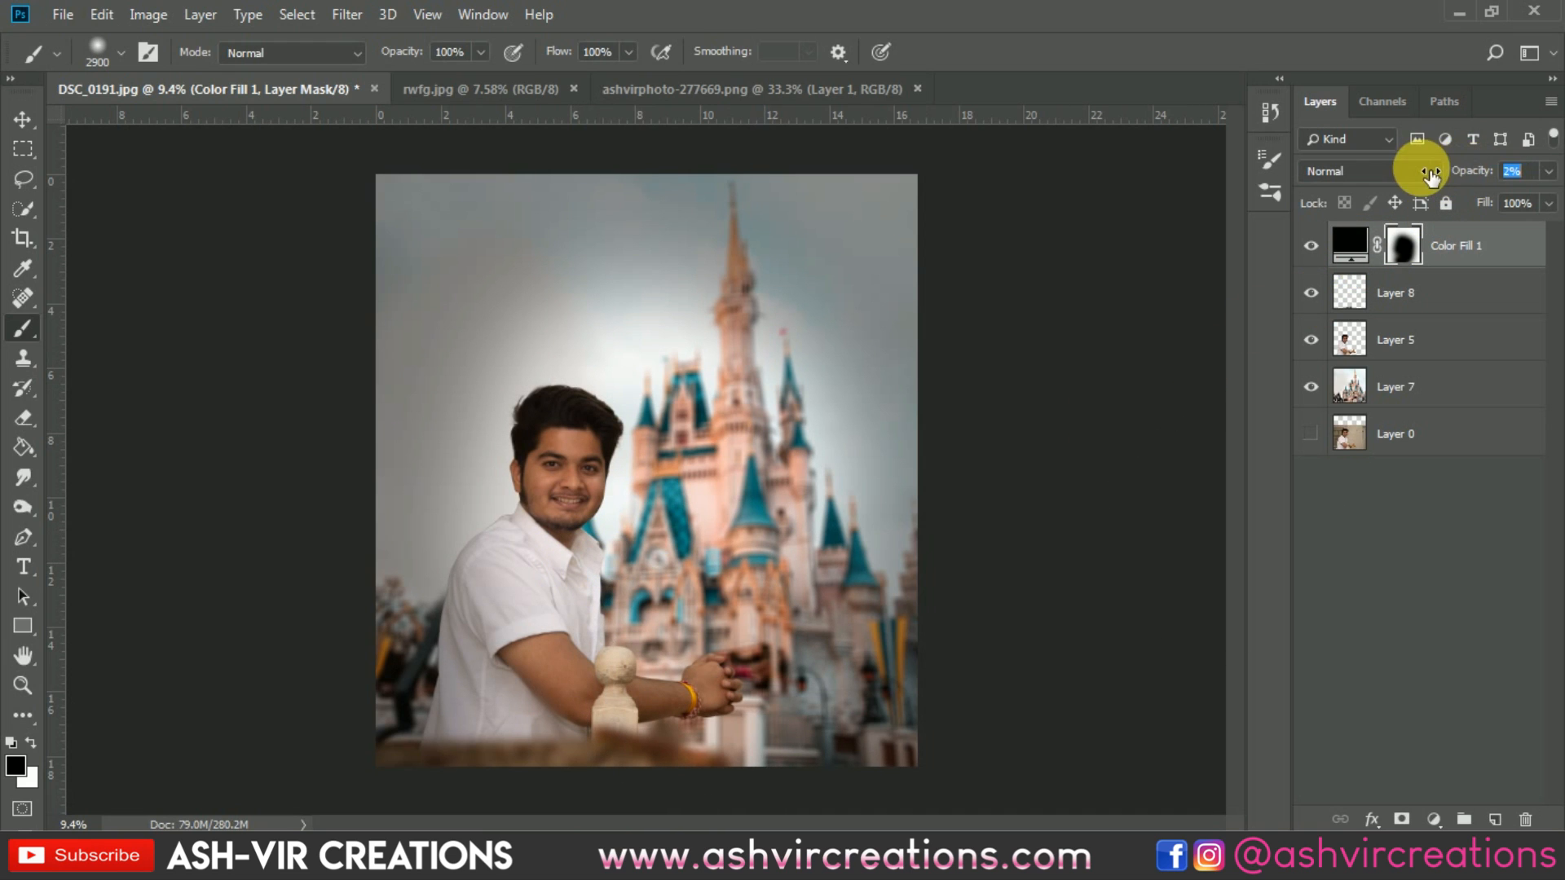
drag(1415, 166, 1450, 175)
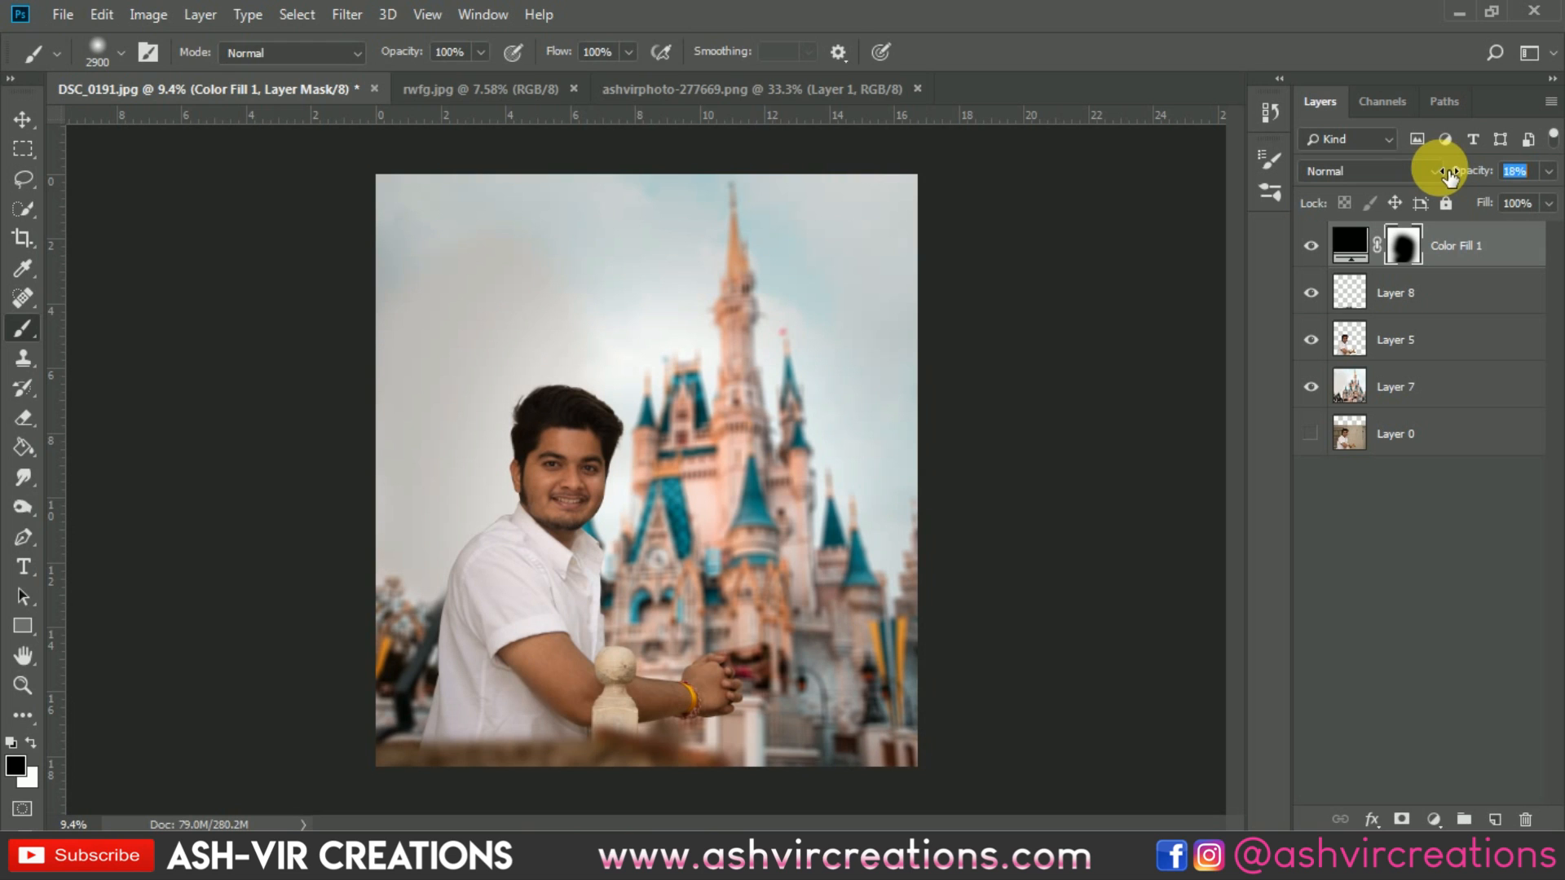
click(1314, 244)
click(1316, 244)
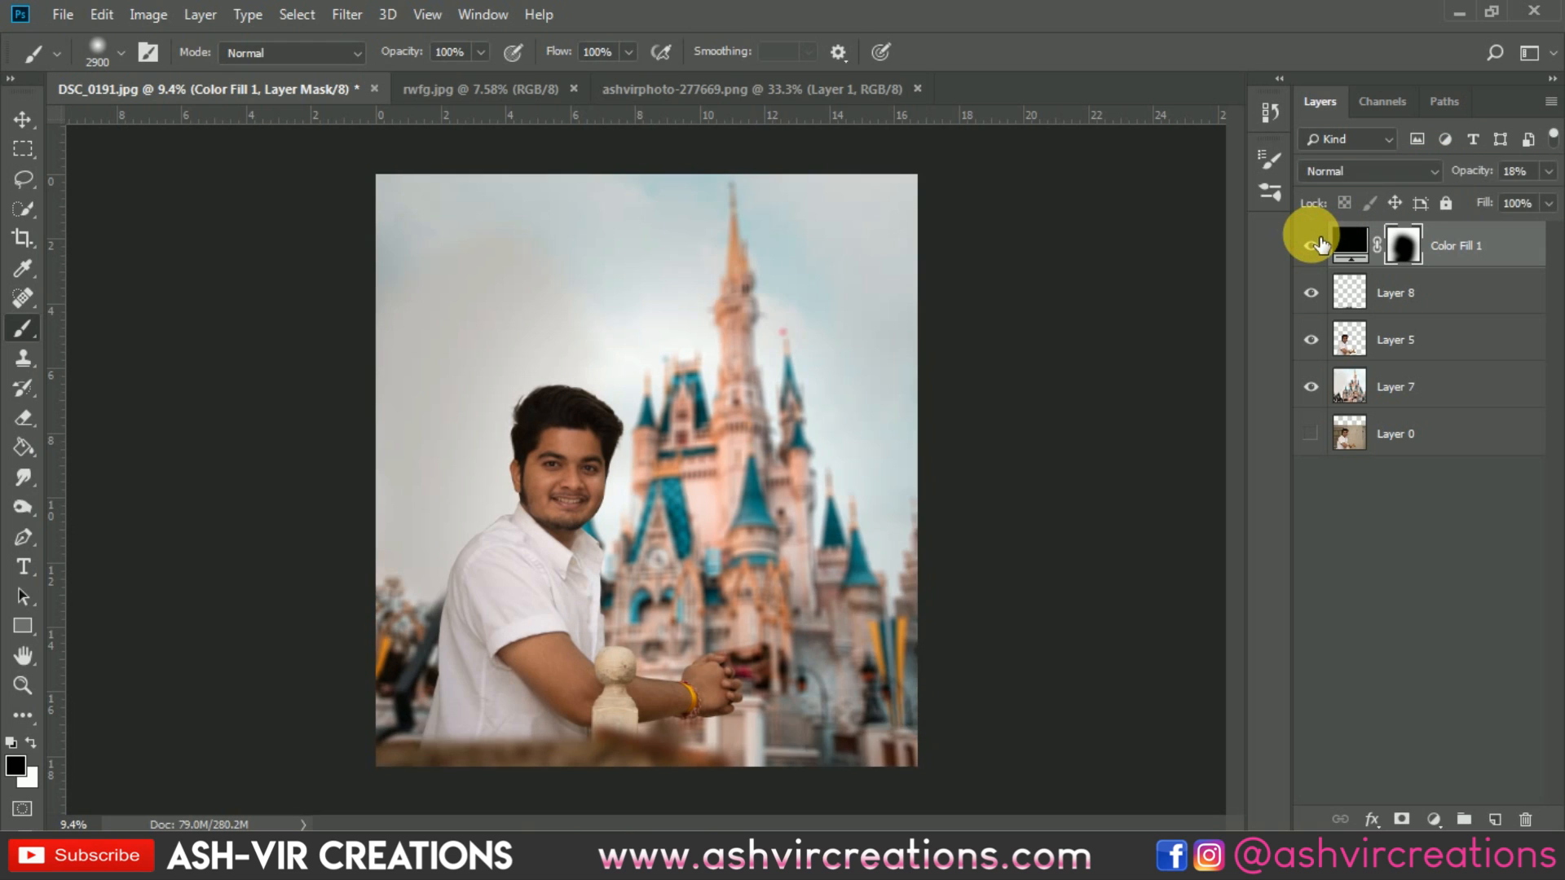
click(1314, 245)
click(1314, 245)
click(1314, 245)
click(1315, 244)
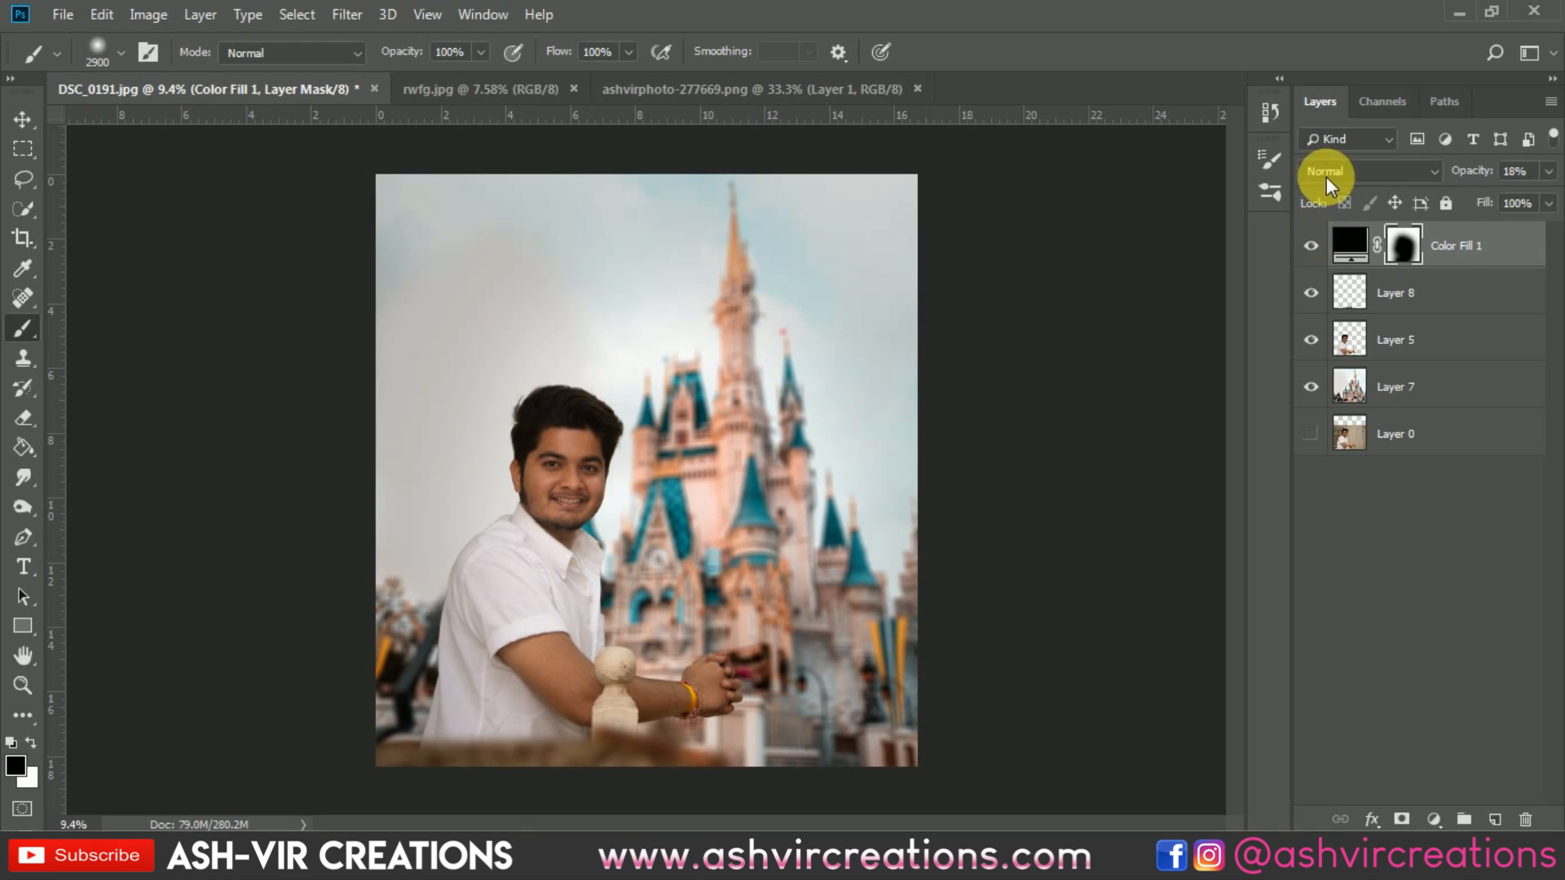
- Set Color Fill 1 to Multiply blending at 10% opacity and compare the image with and without it
click(1327, 177)
click(1331, 254)
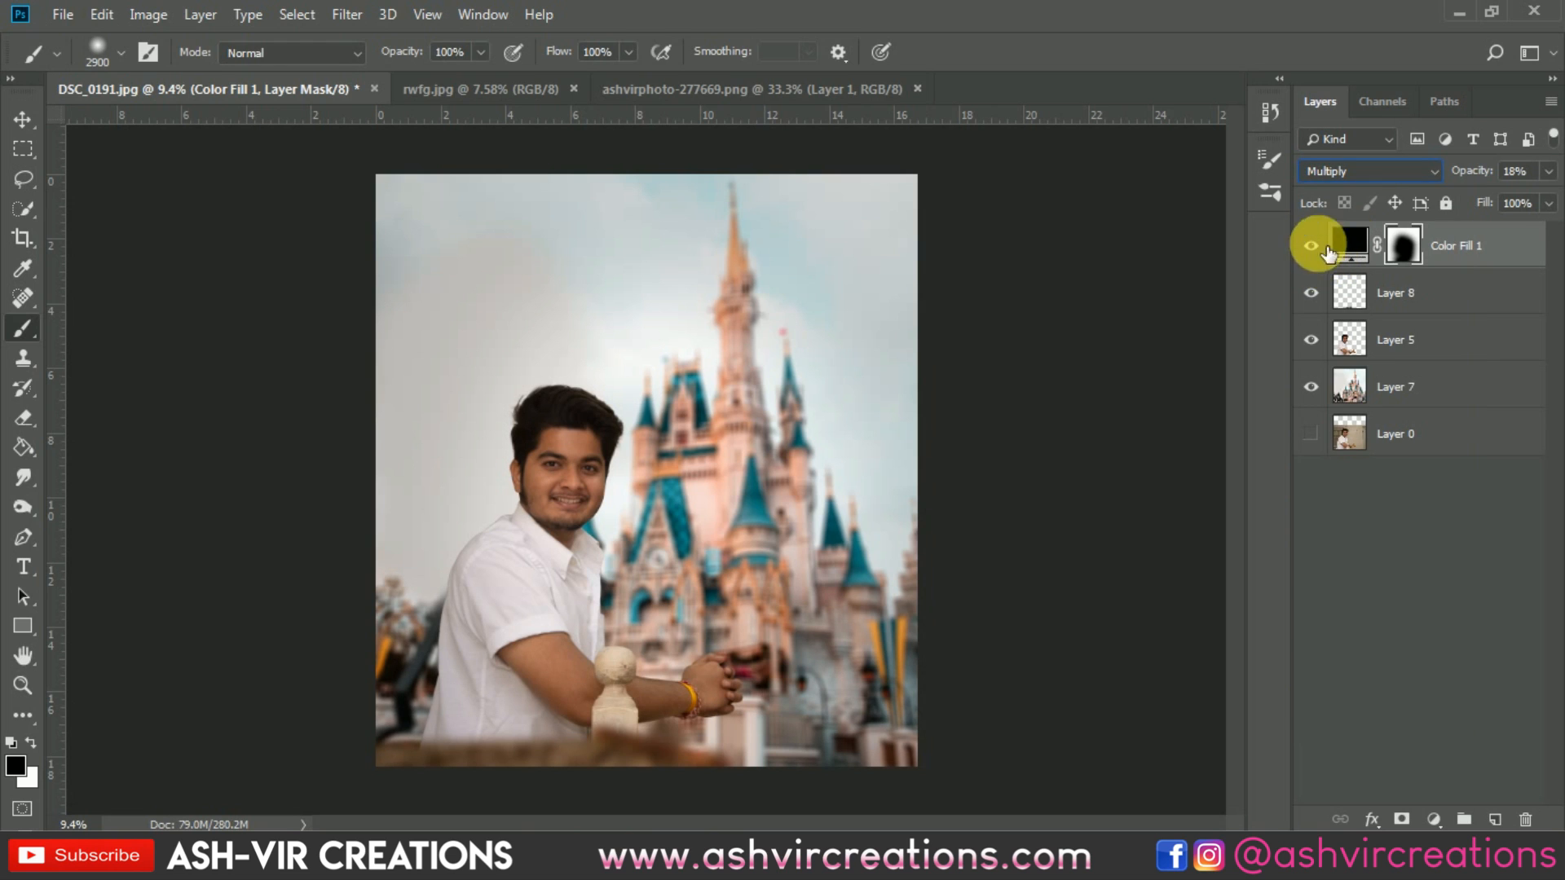
drag(1467, 173, 1468, 173)
click(1311, 249)
click(1312, 249)
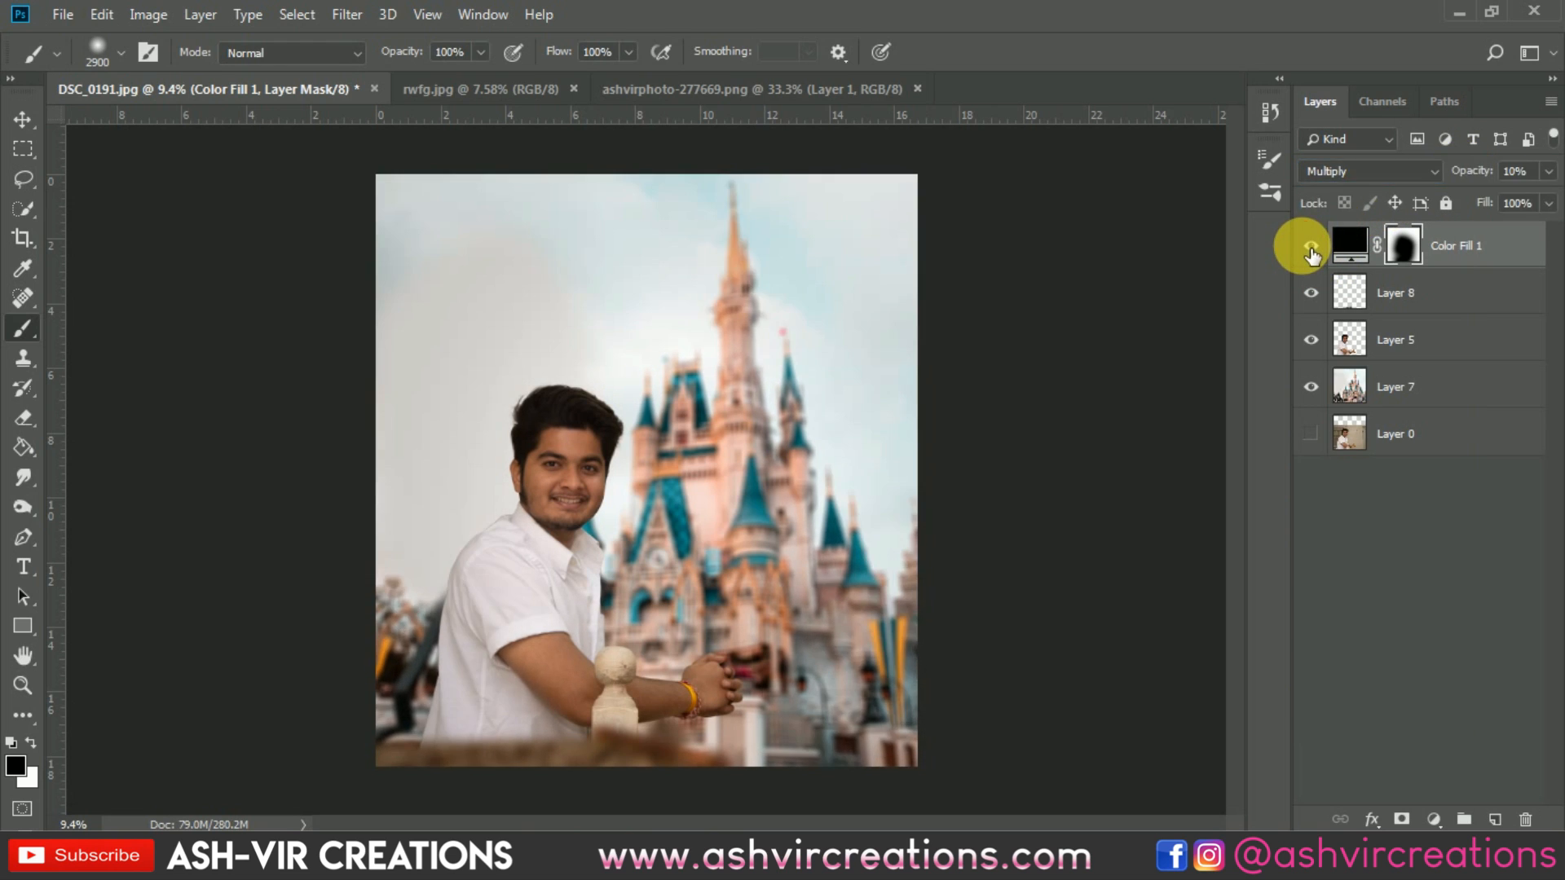
click(1312, 249)
click(1311, 248)
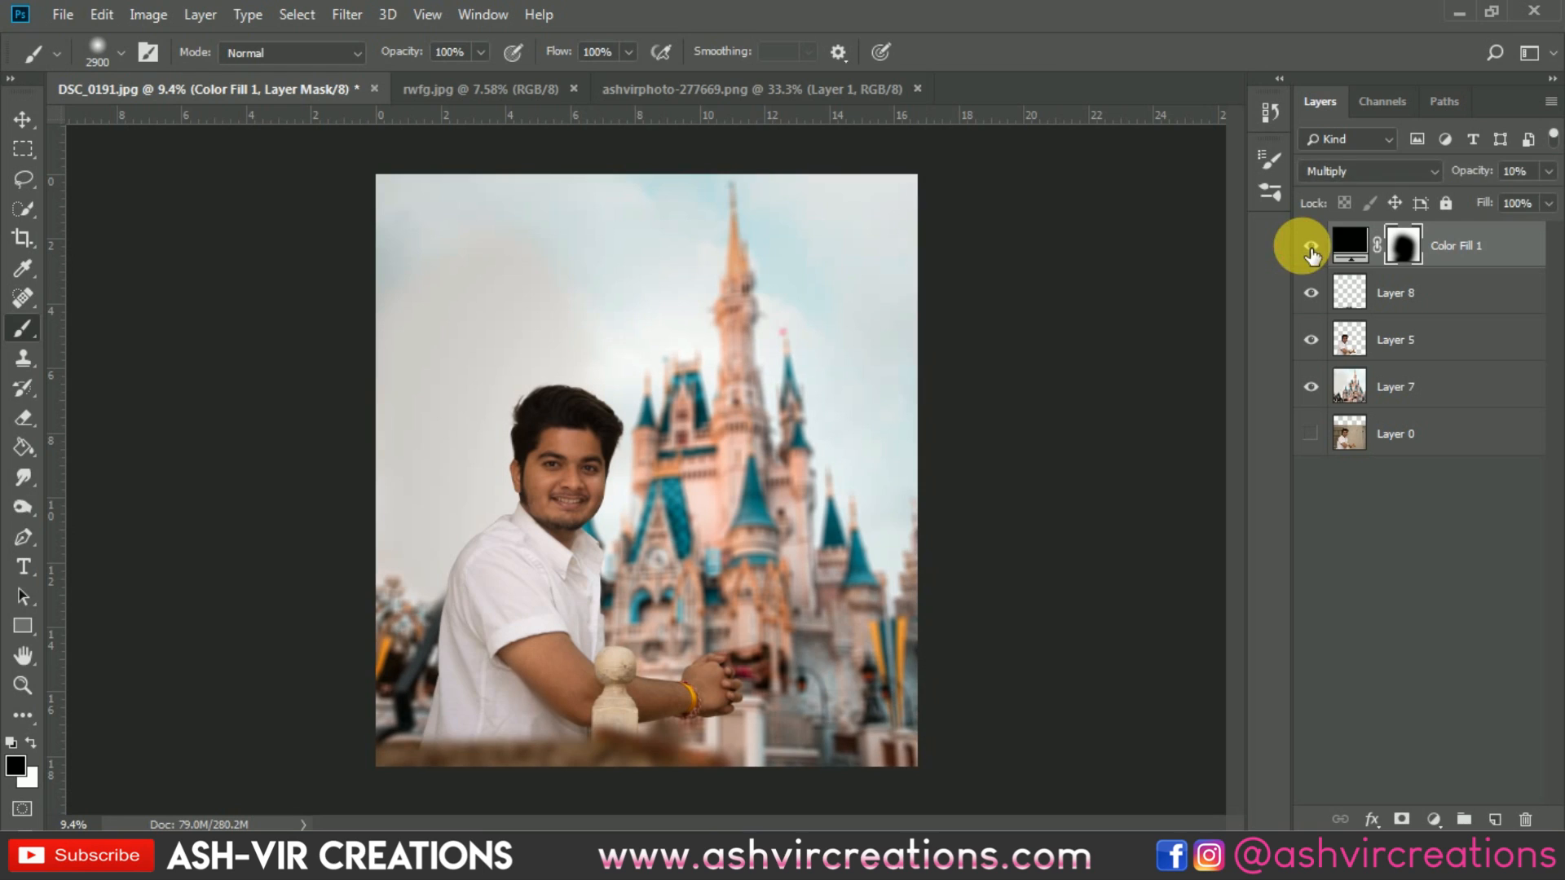
- Apply Levels to the man's layer, Layer 5, with input black 5 and input white 247, and fine-tune the midtones
click(1412, 383)
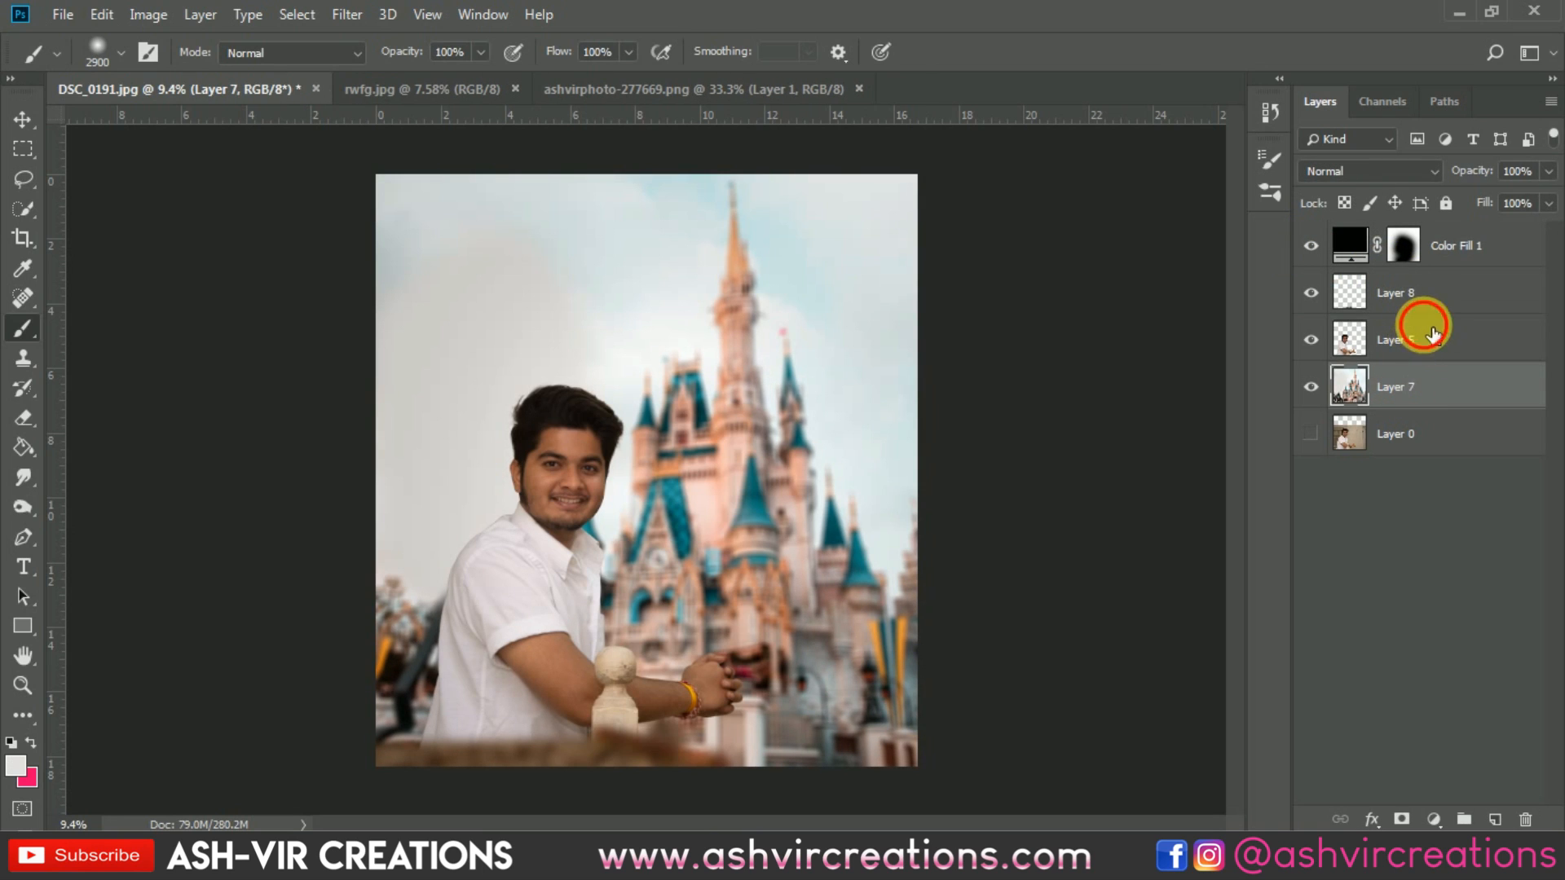
click(1433, 332)
key(ctrl+l)
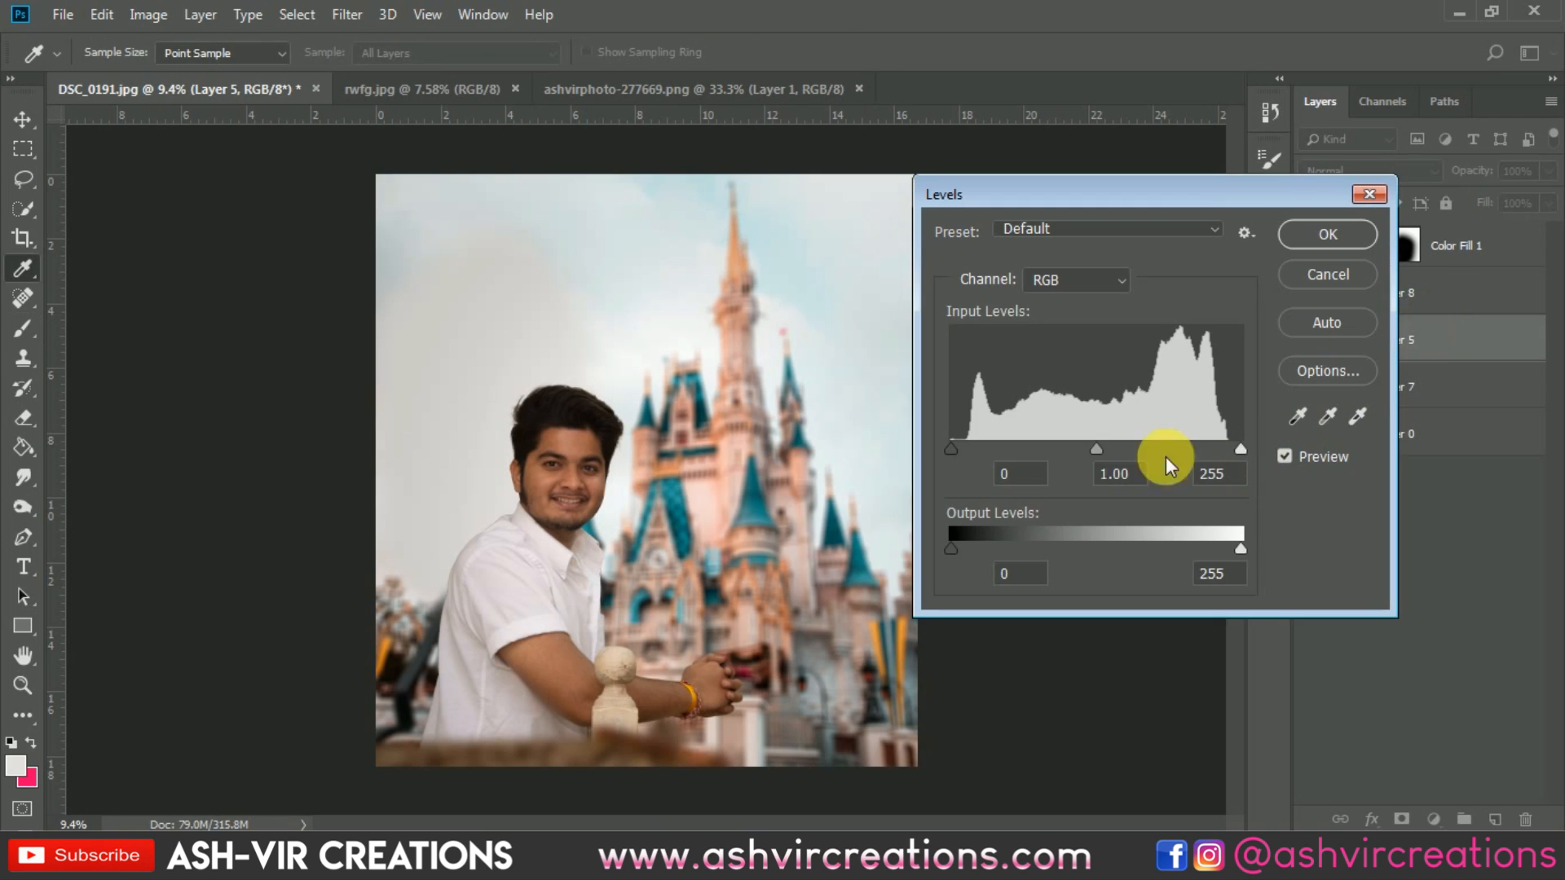
drag(959, 449, 957, 445)
drag(1236, 447, 1231, 446)
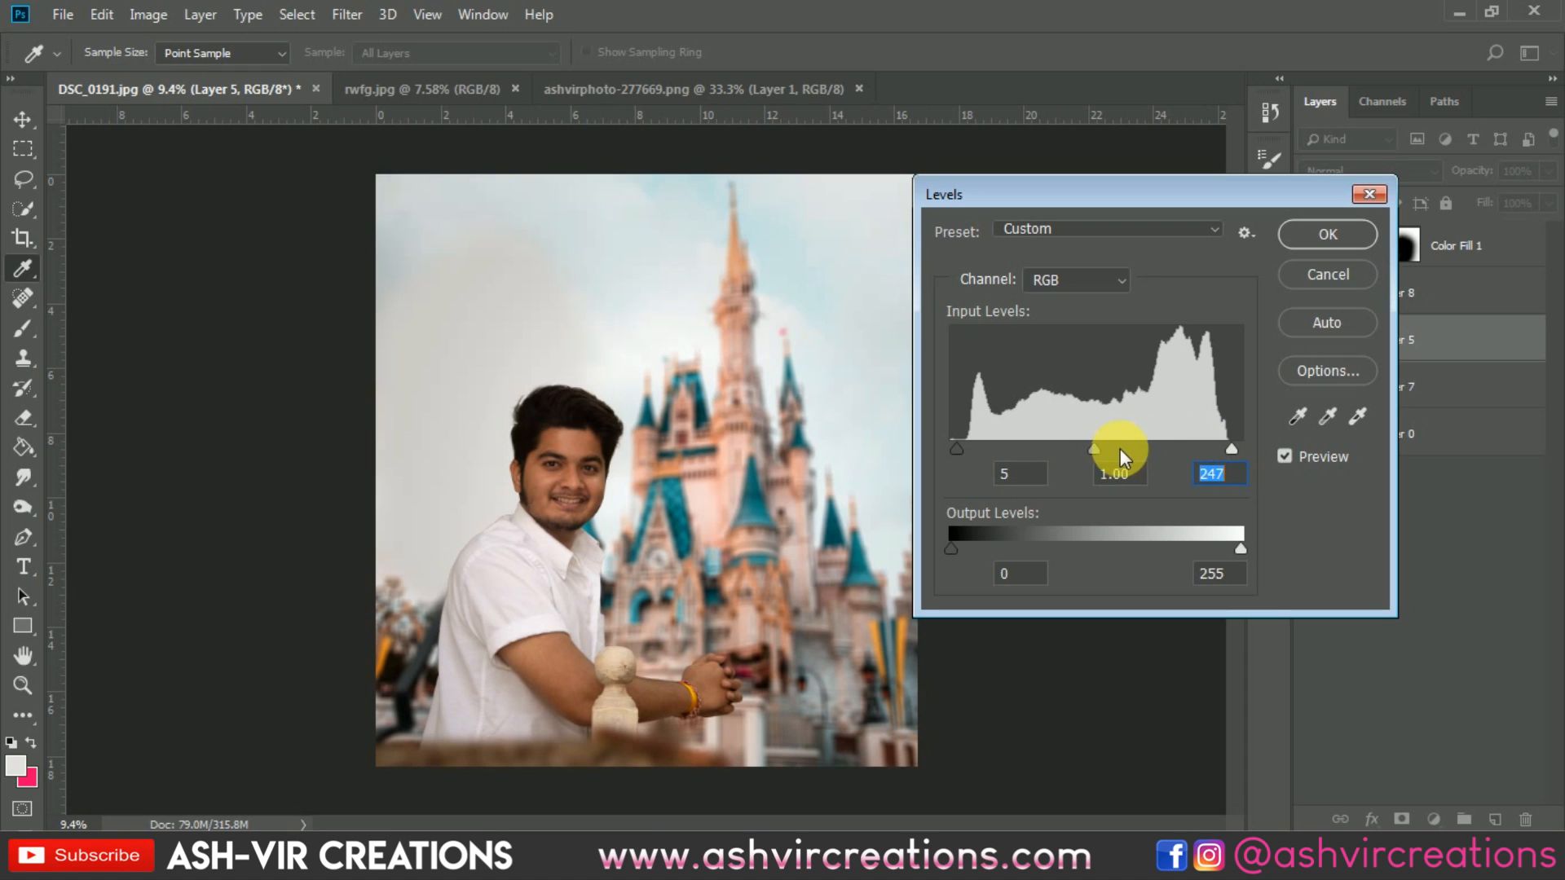
drag(1099, 447, 1099, 447)
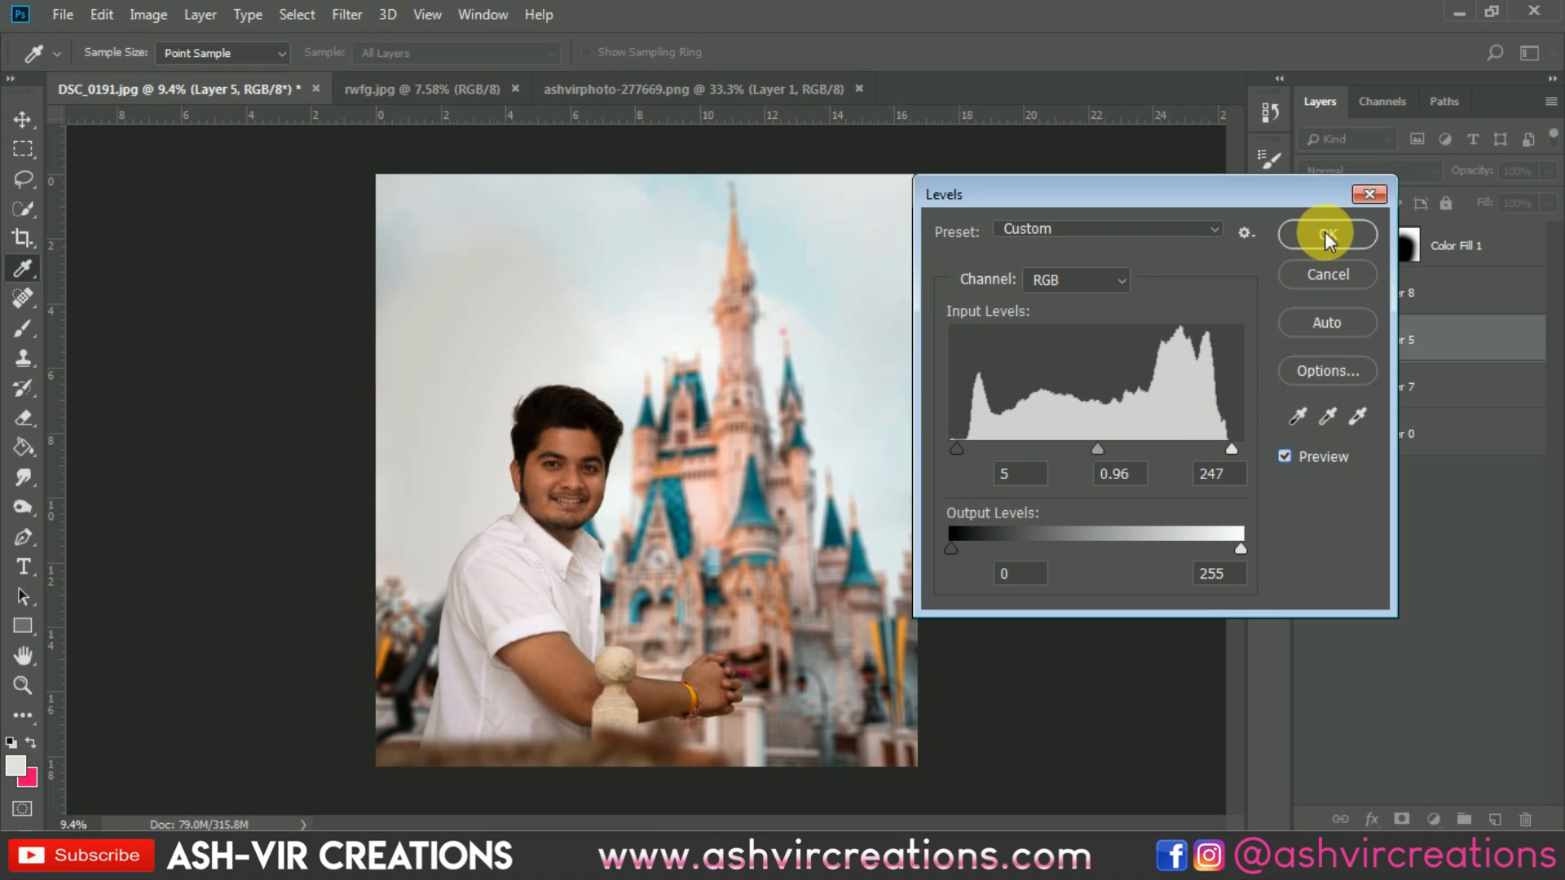
drag(1323, 232, 1096, 451)
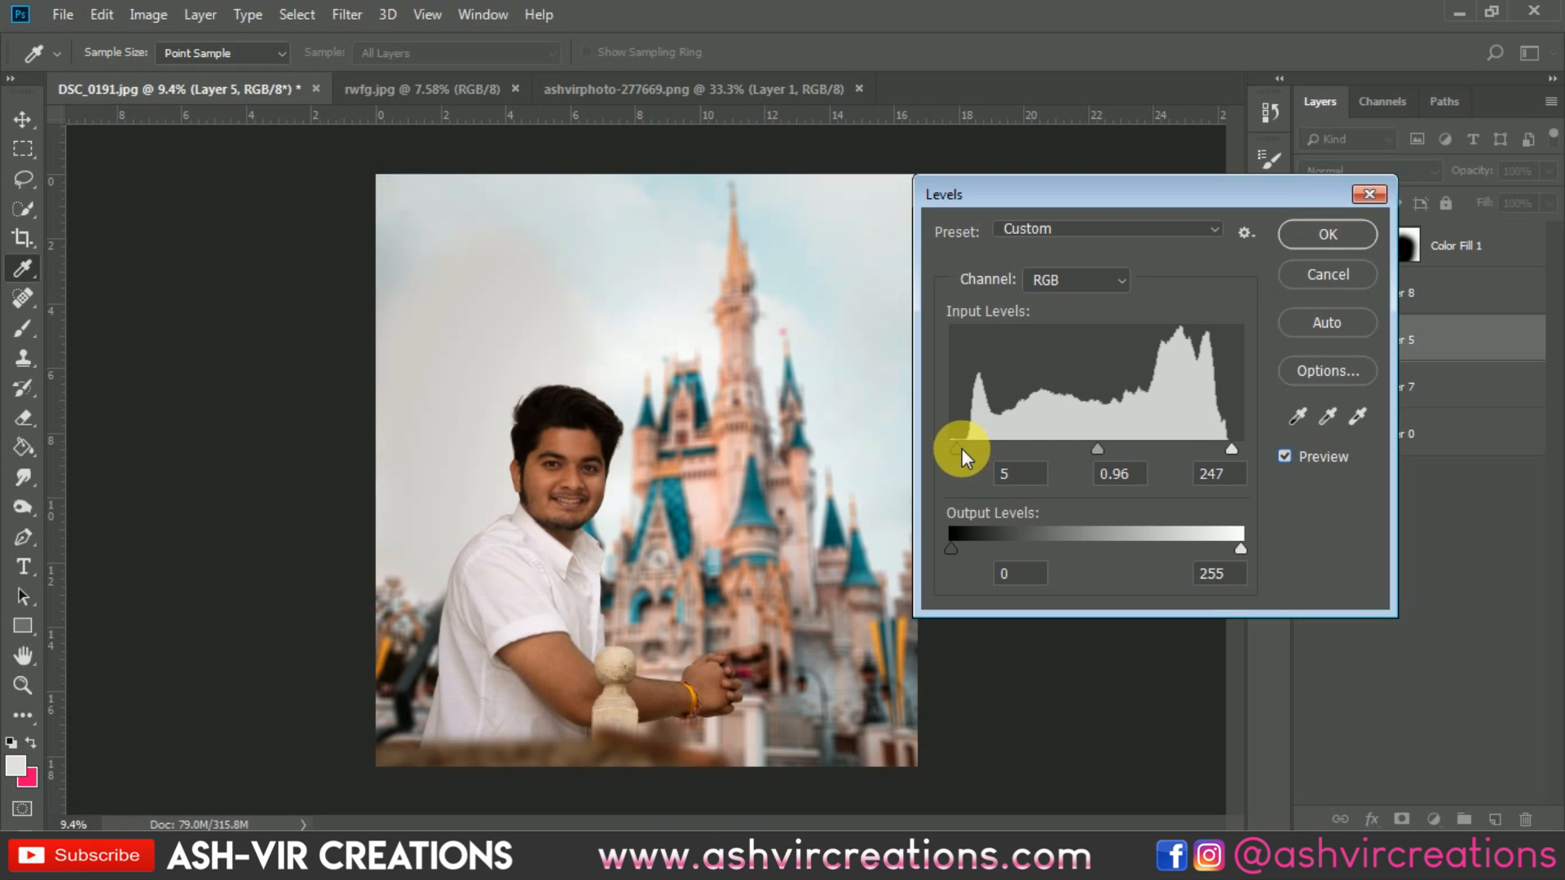
click(1094, 447)
click(1321, 222)
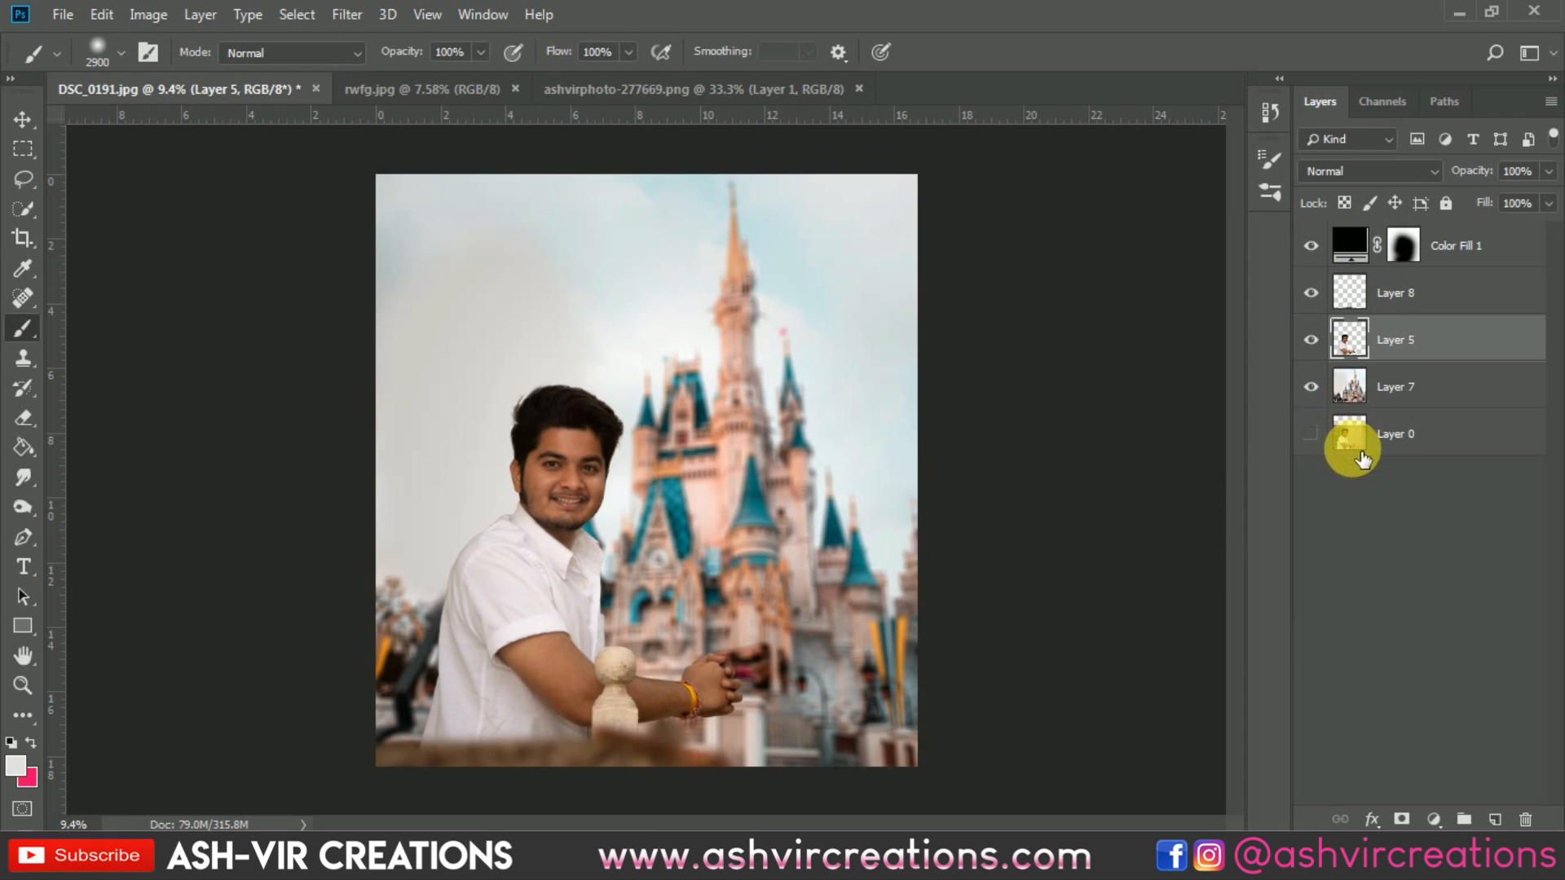
- Merge Layer 7, Layer 5, Layer 8 and Color Fill 1 into one layer
click(1358, 390)
shift+click(1455, 248)
right_click(1444, 244)
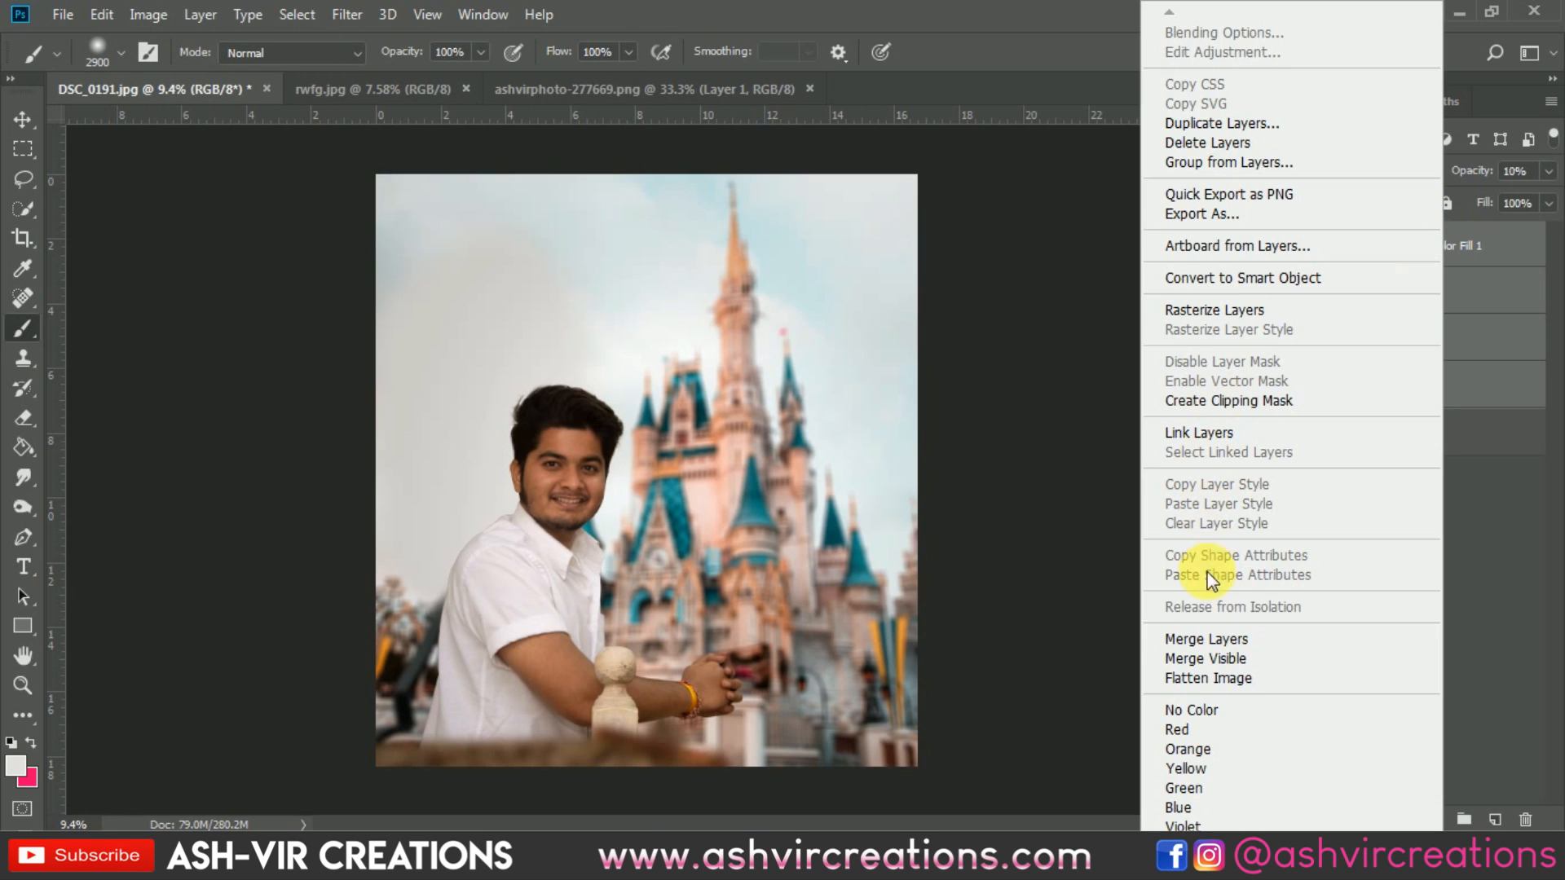
click(1214, 632)
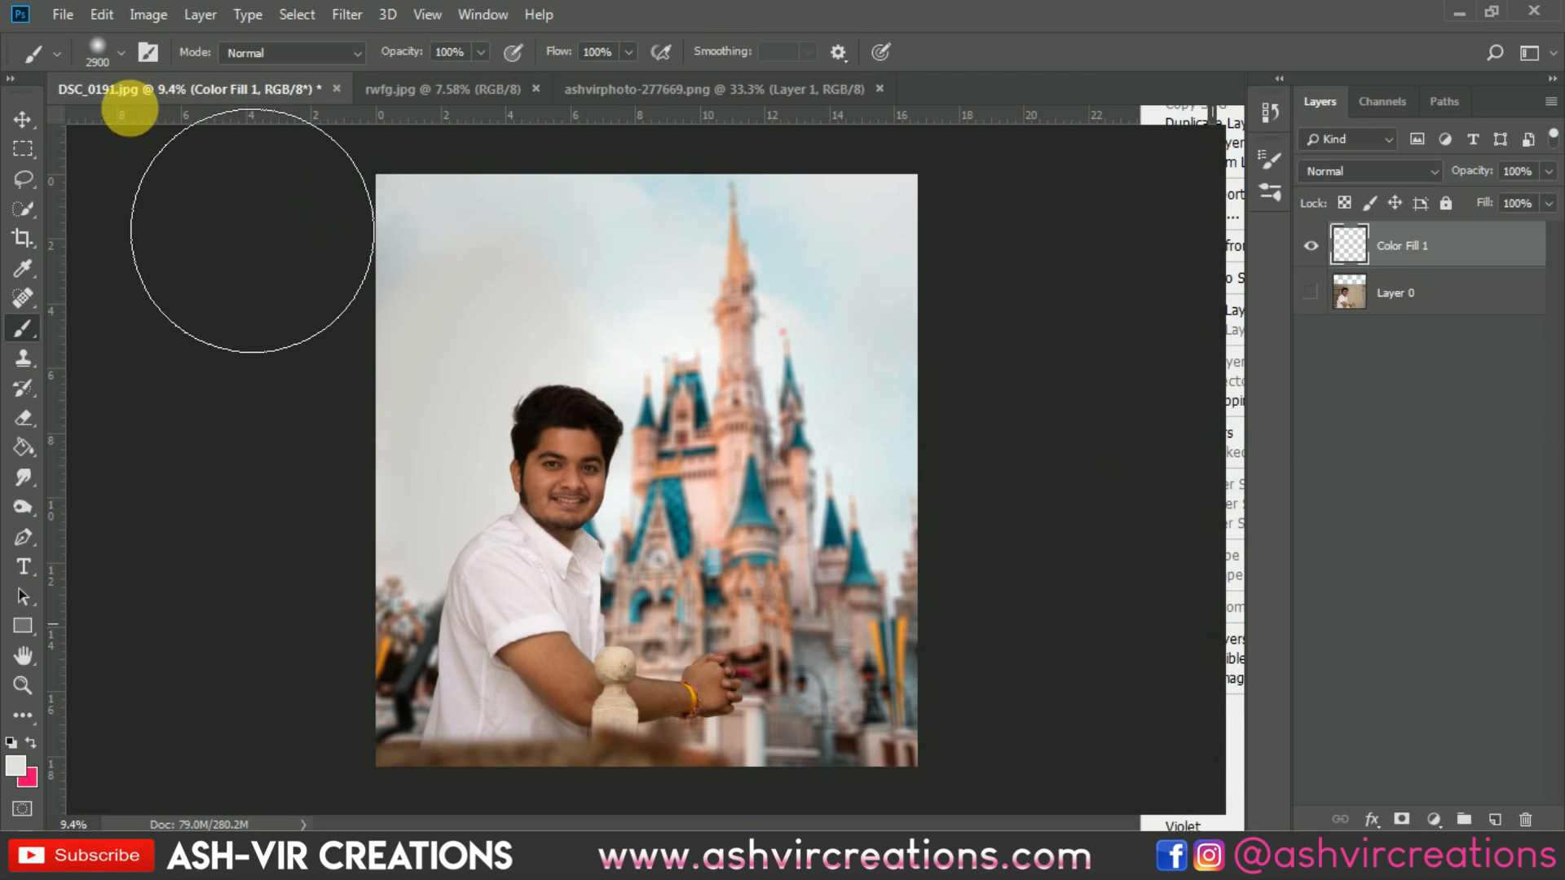
- Crop the image at its existing canvas edges with Delete Cropped Pixels enabled
click(23, 119)
key(ctrl+0)
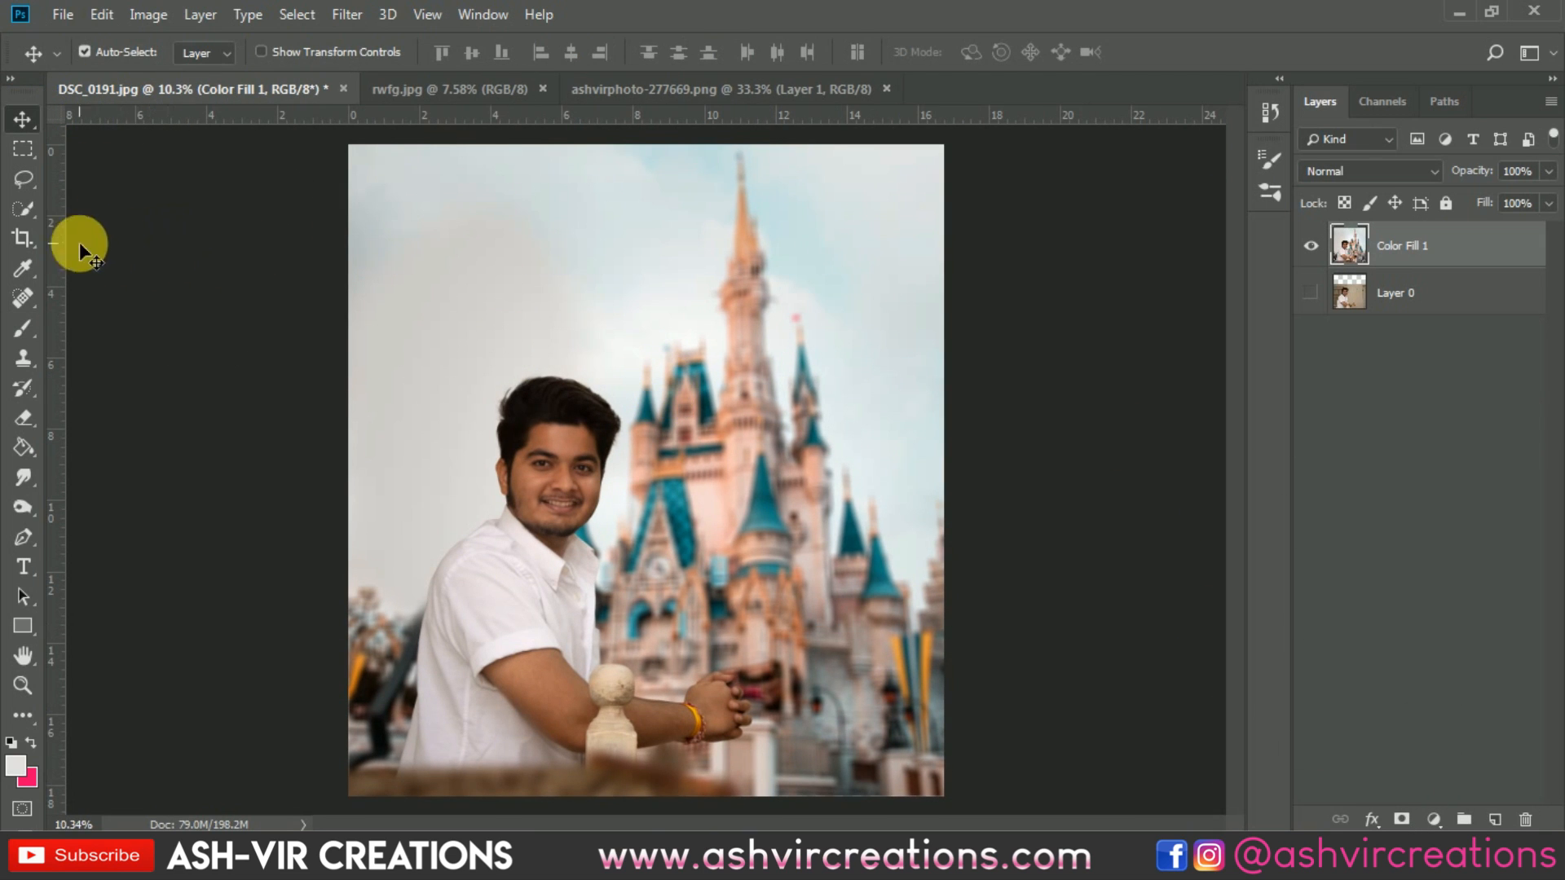
click(36, 241)
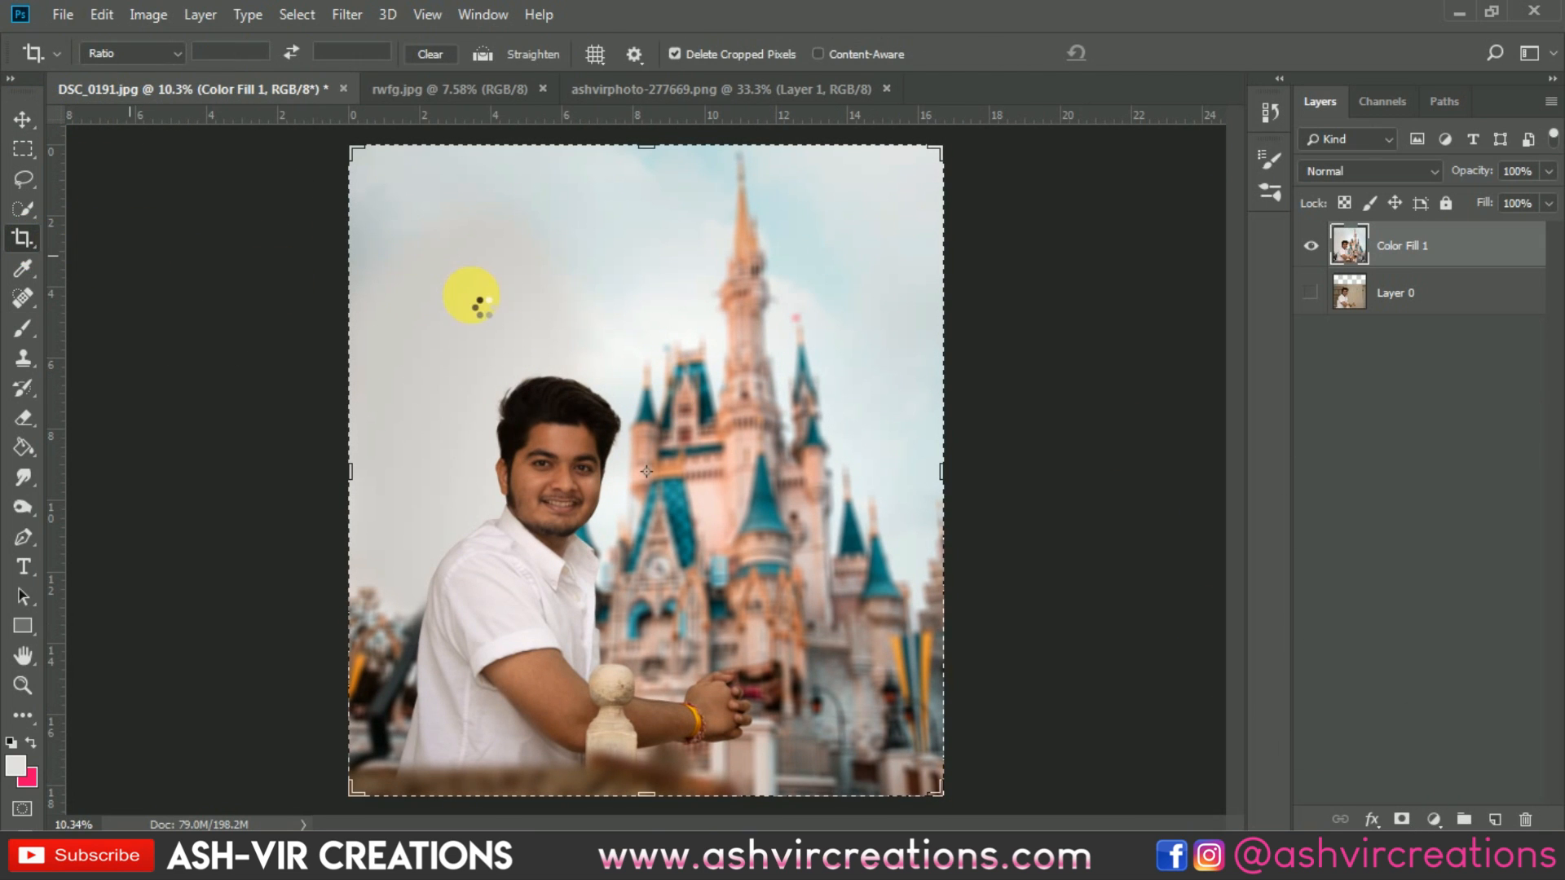
double_click(481, 303)
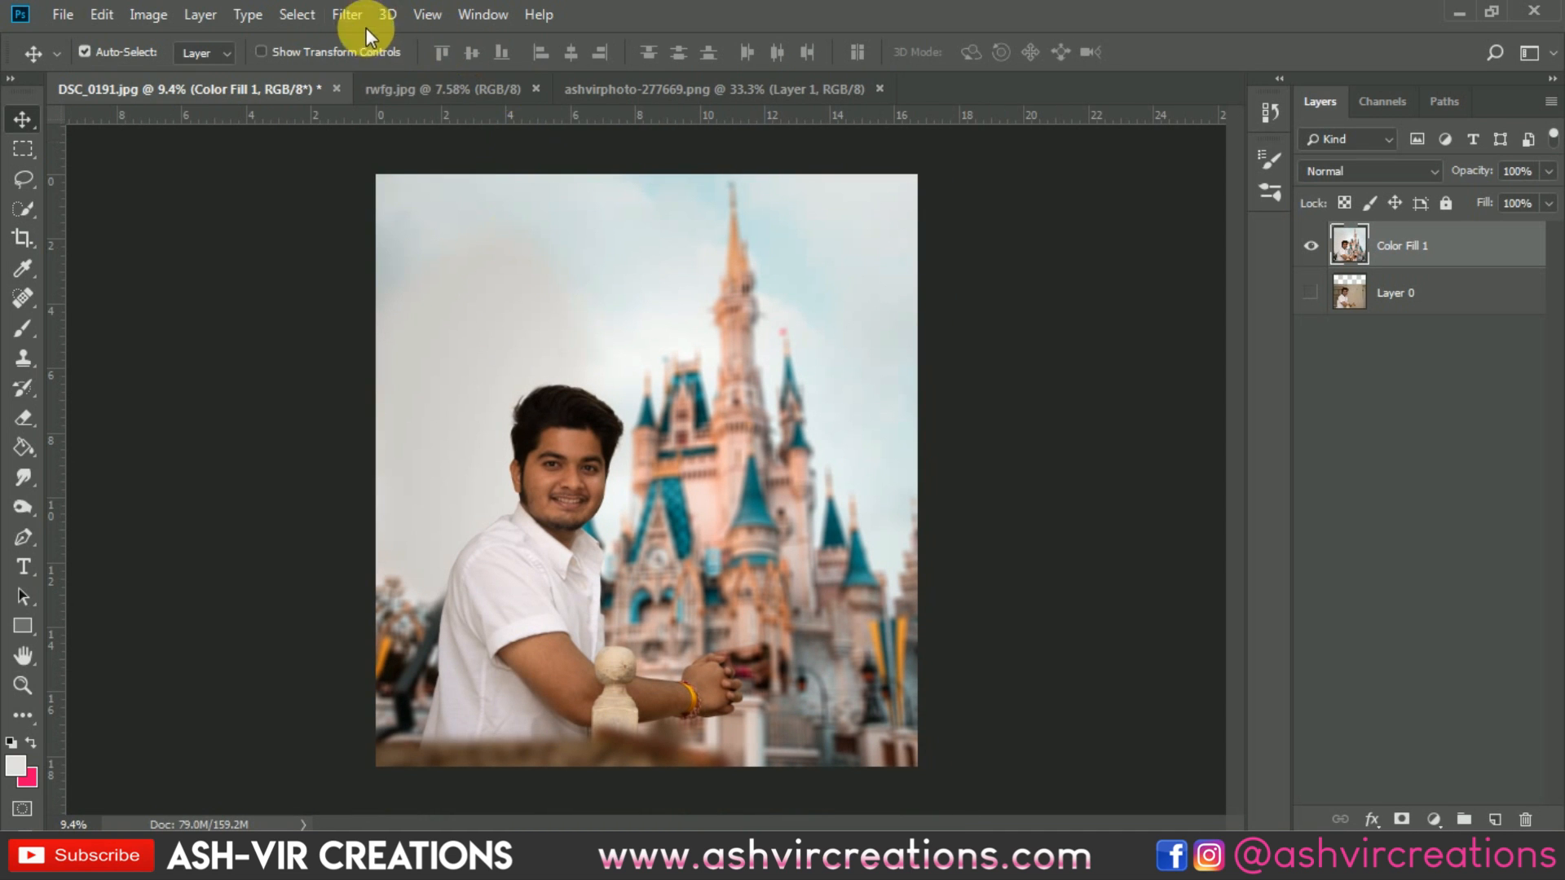
click(349, 16)
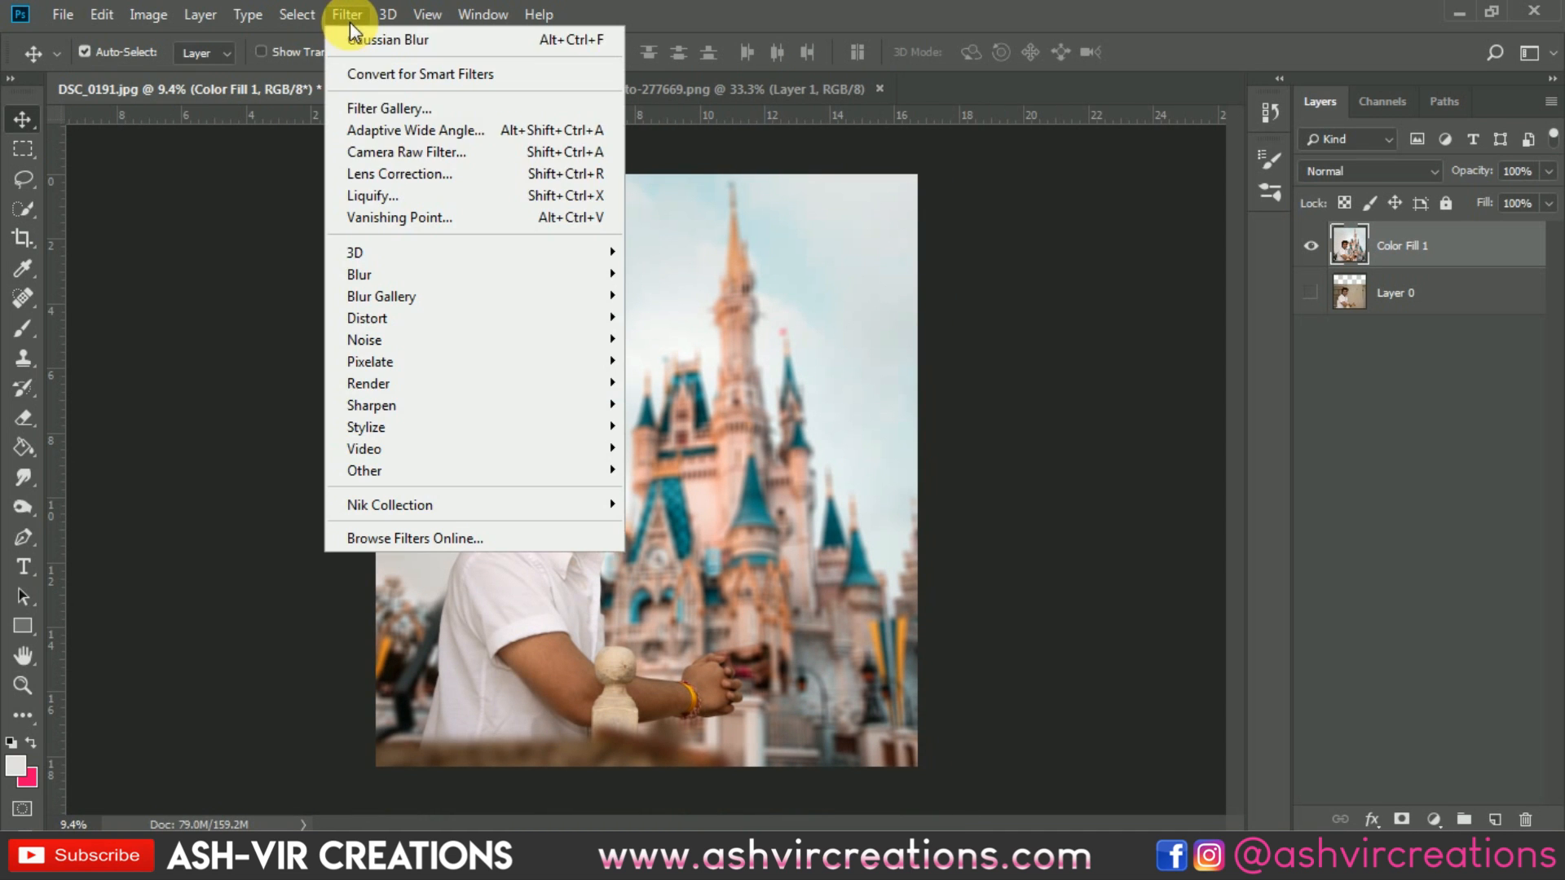
click(384, 155)
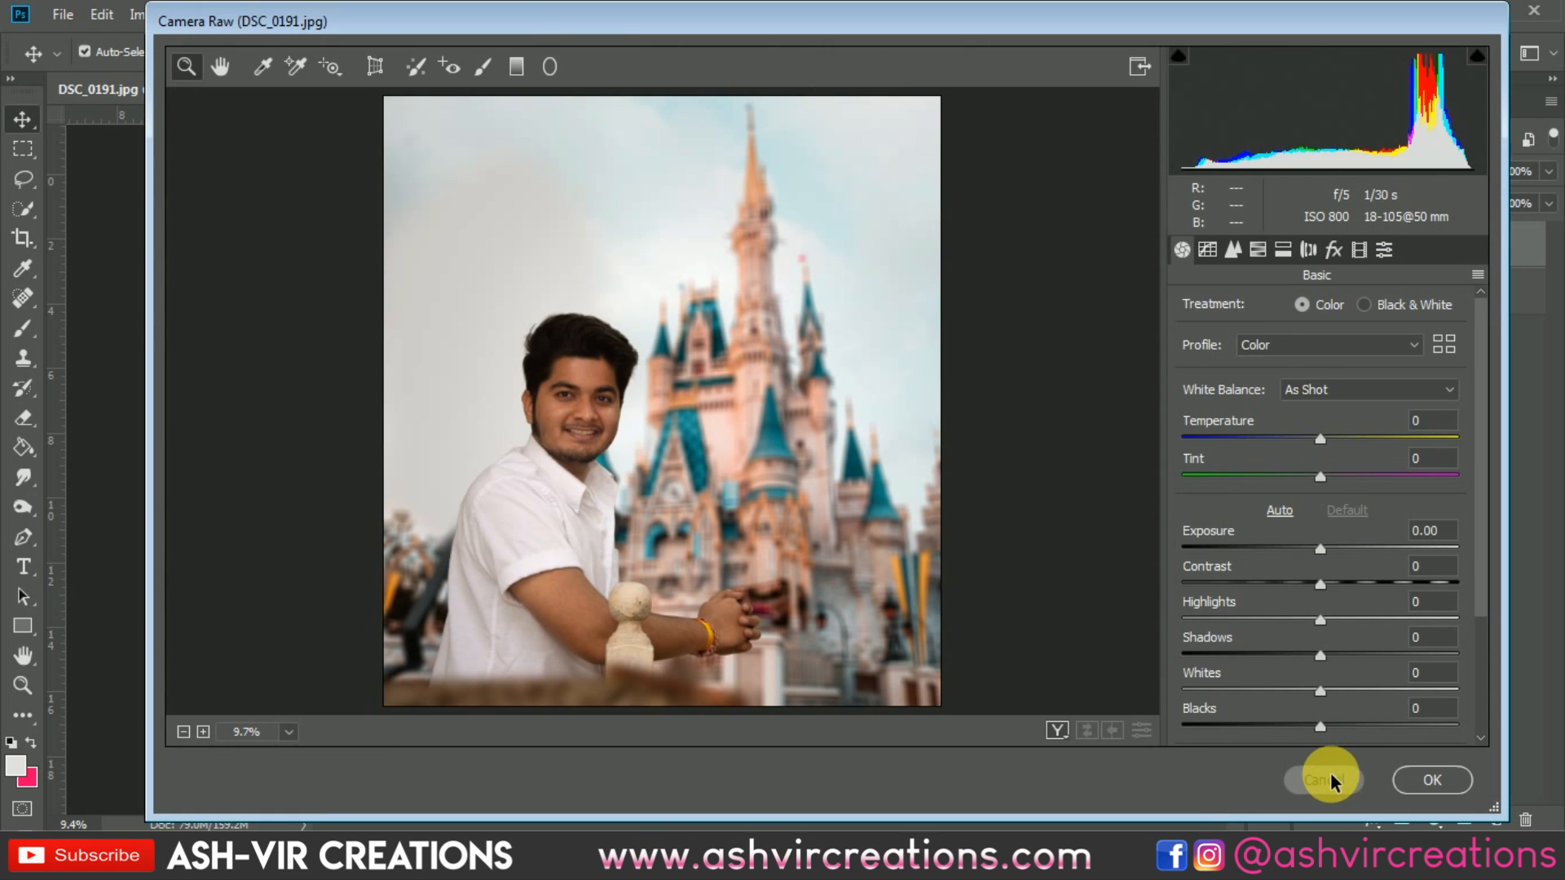
click(1330, 774)
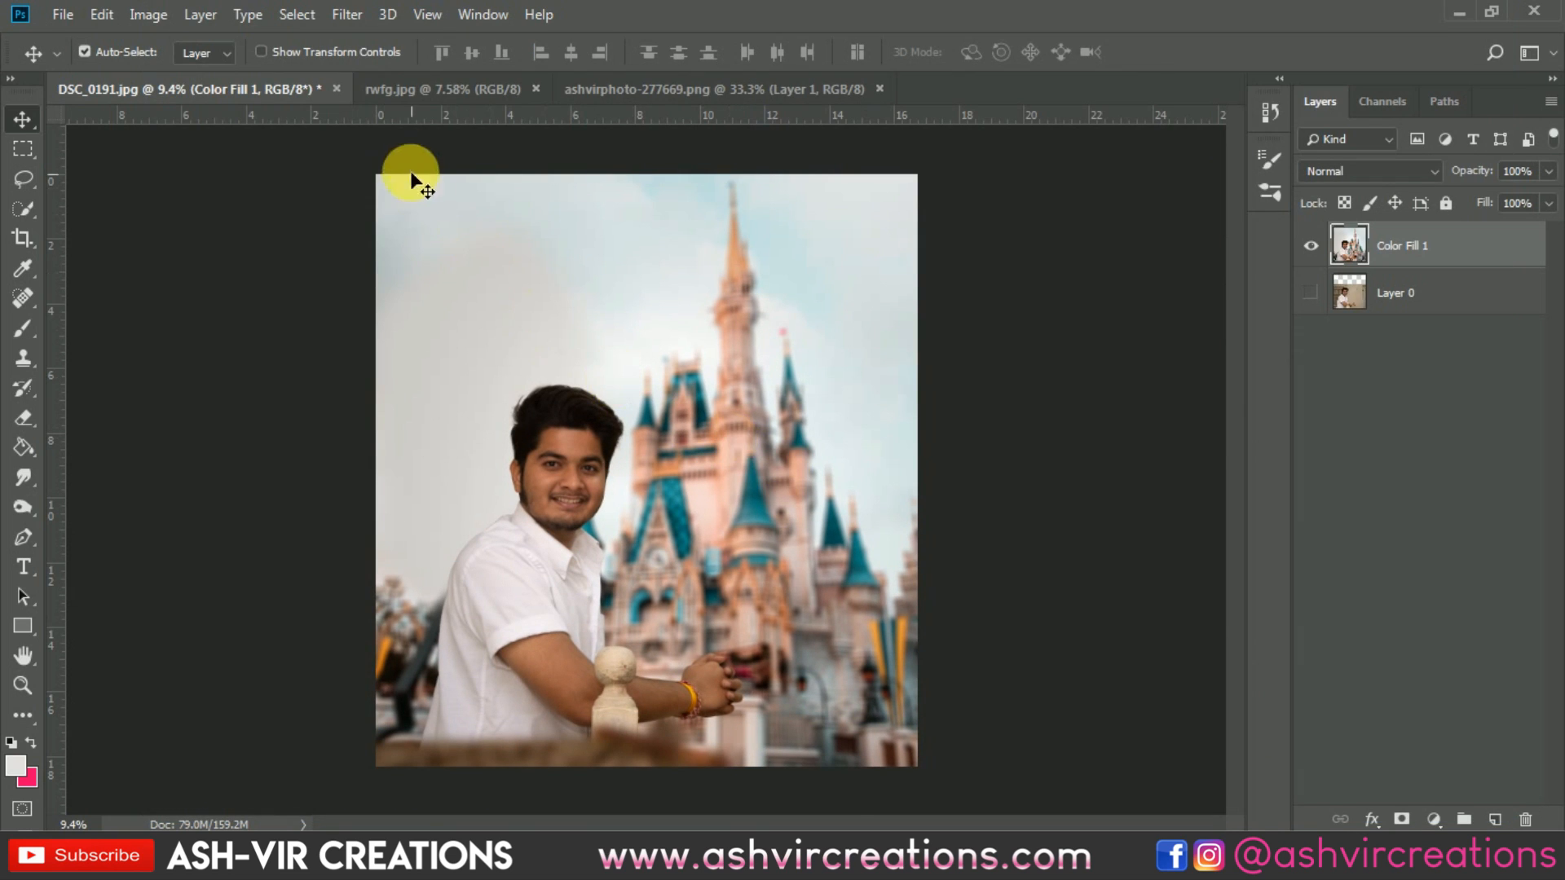
- Open the merged layer in the Camera Raw Filter and show the list of user presets
click(349, 15)
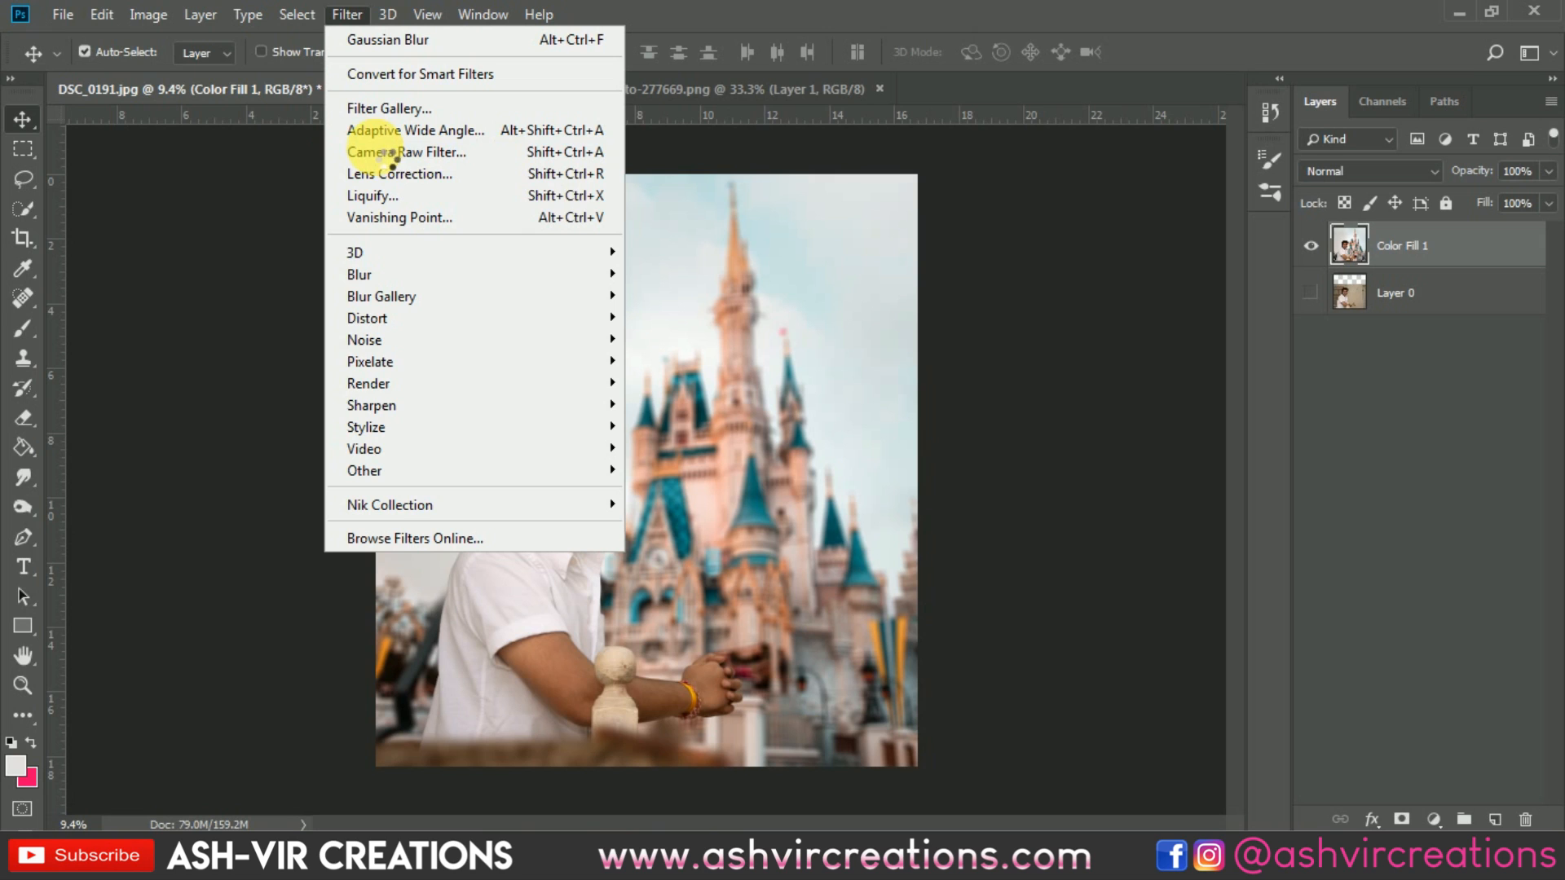
click(400, 163)
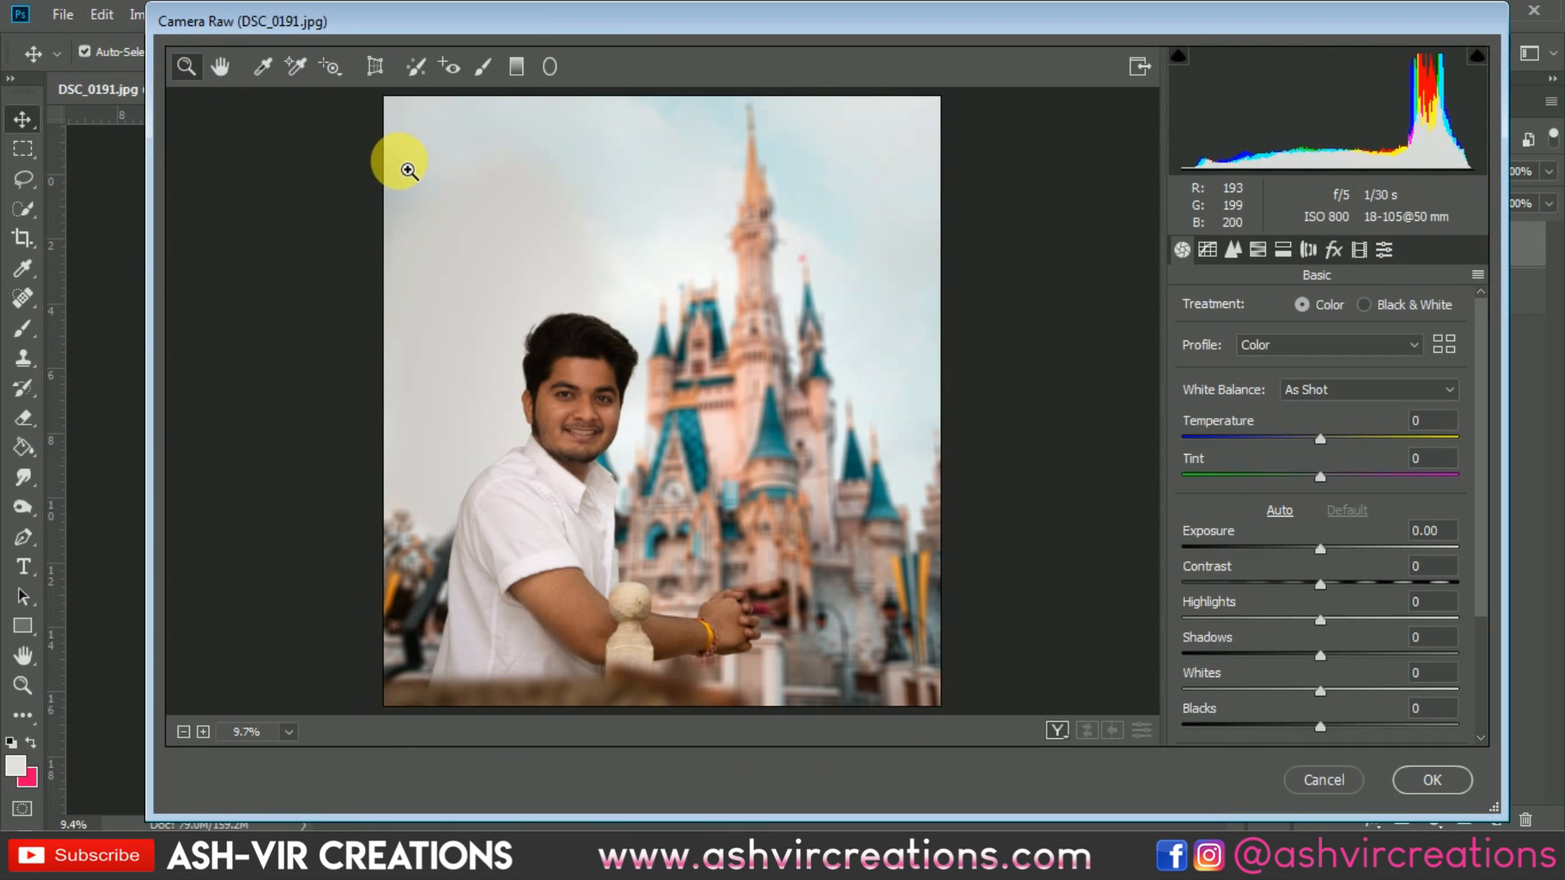
click(1391, 249)
scroll(1431, 341, down, 2)
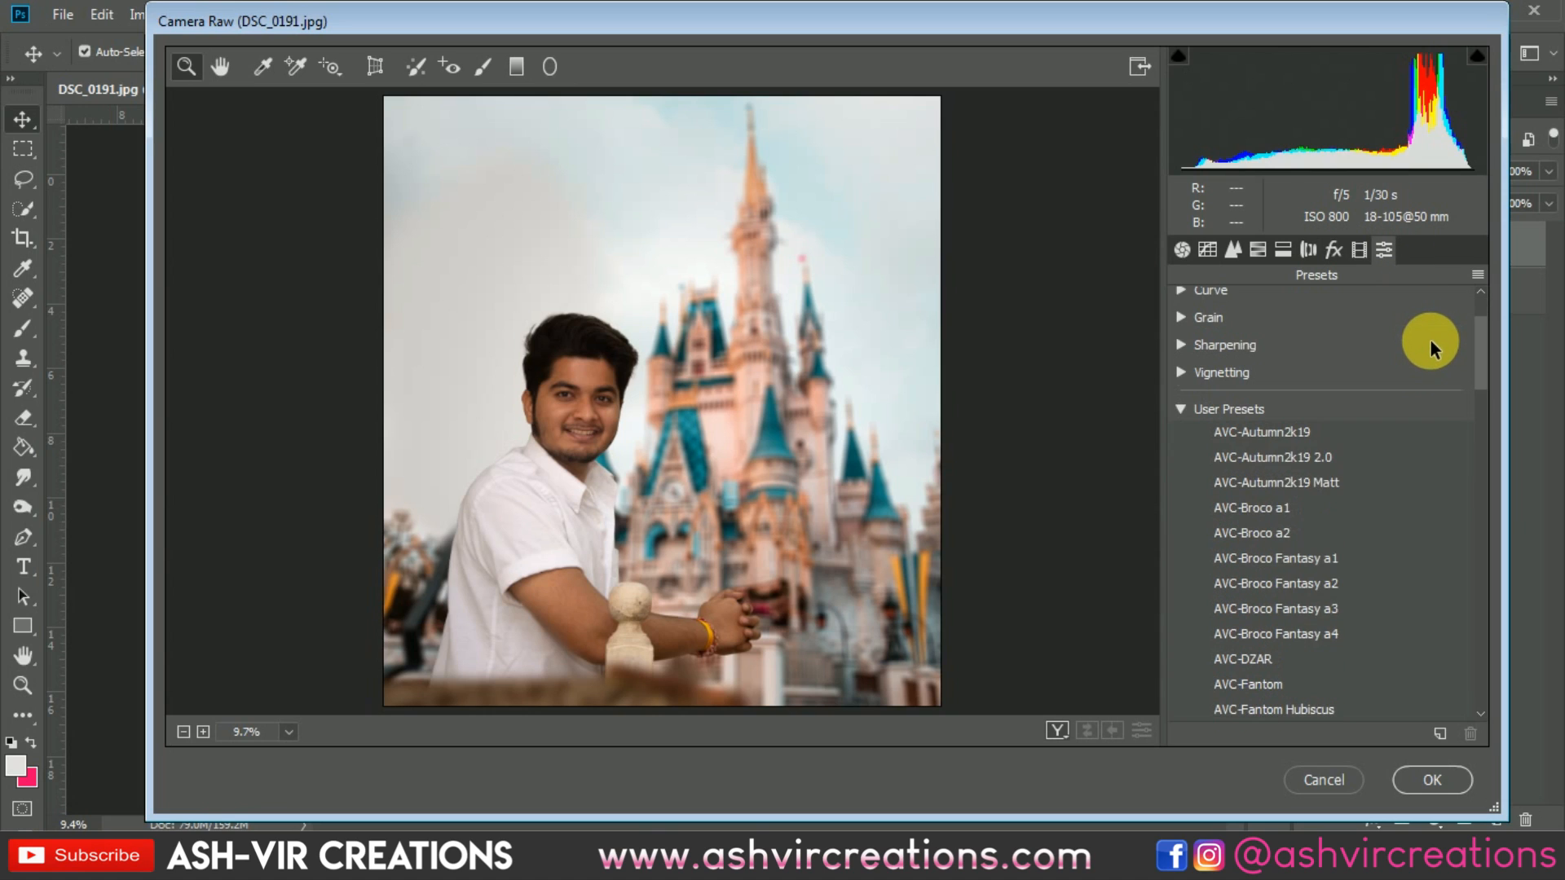
scroll(1429, 335, down, 1)
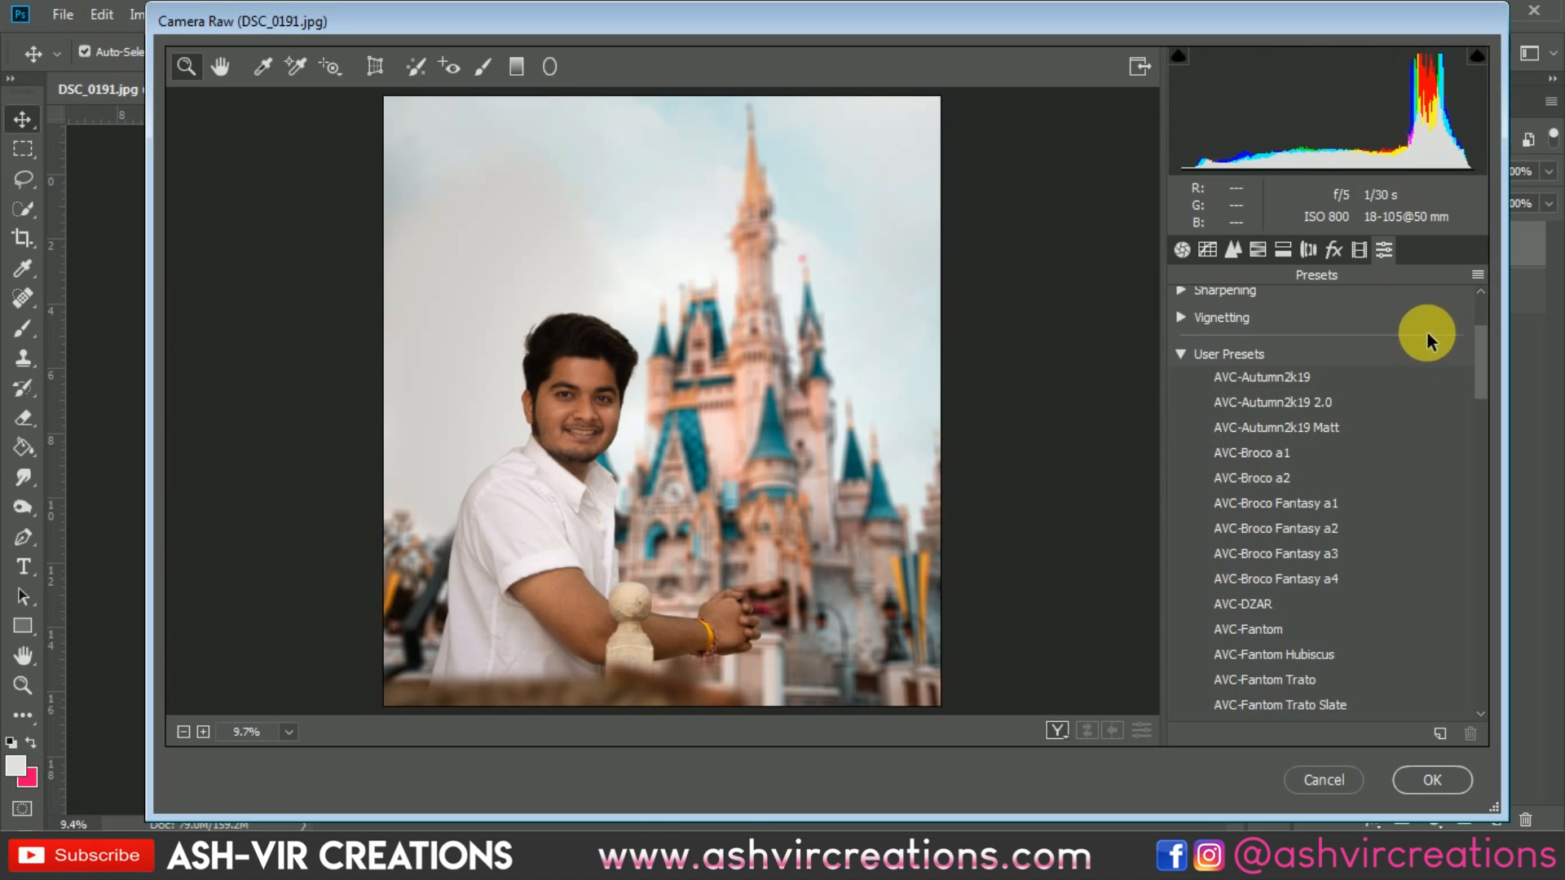
- Preview the AVC-Autumn2k19 and AVC-Broco preset variants on the composite, through AVC-Broco Fantasy a4
click(1318, 384)
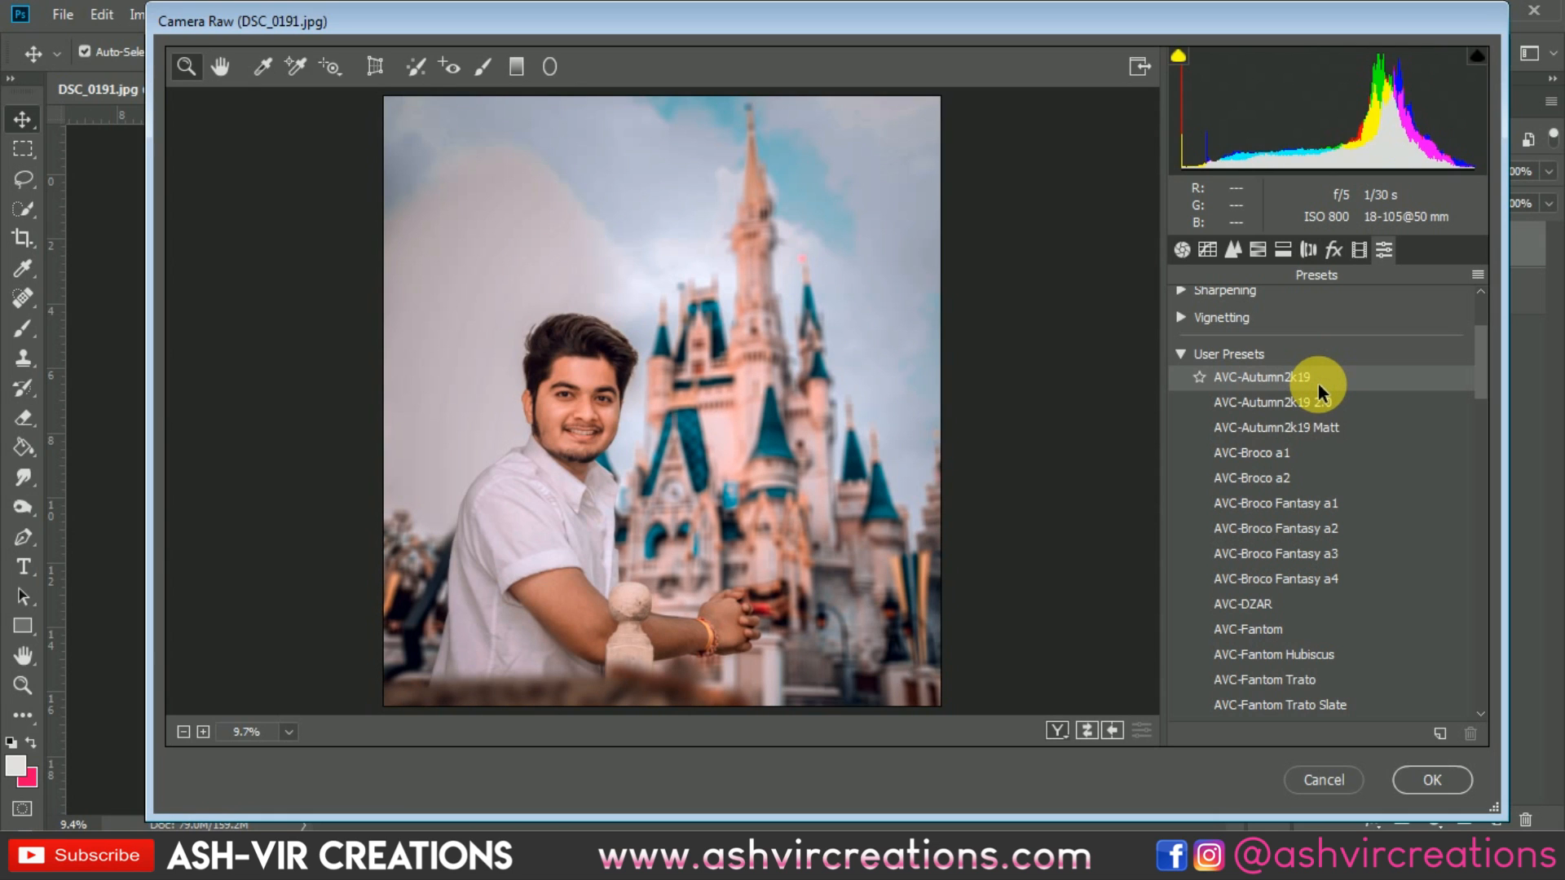
click(1313, 406)
click(1311, 428)
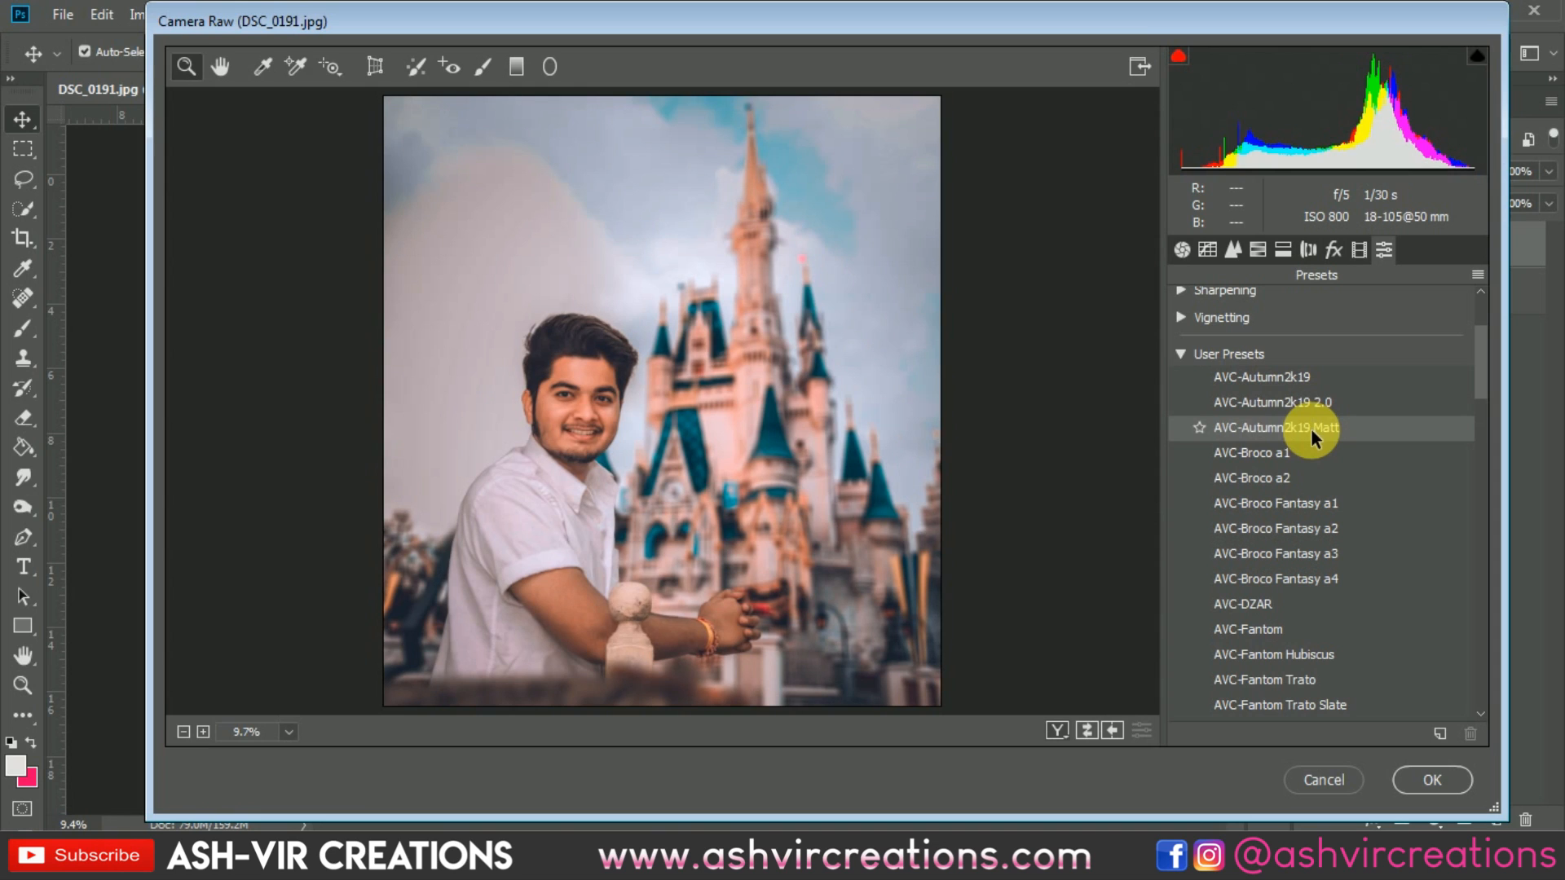
click(1304, 452)
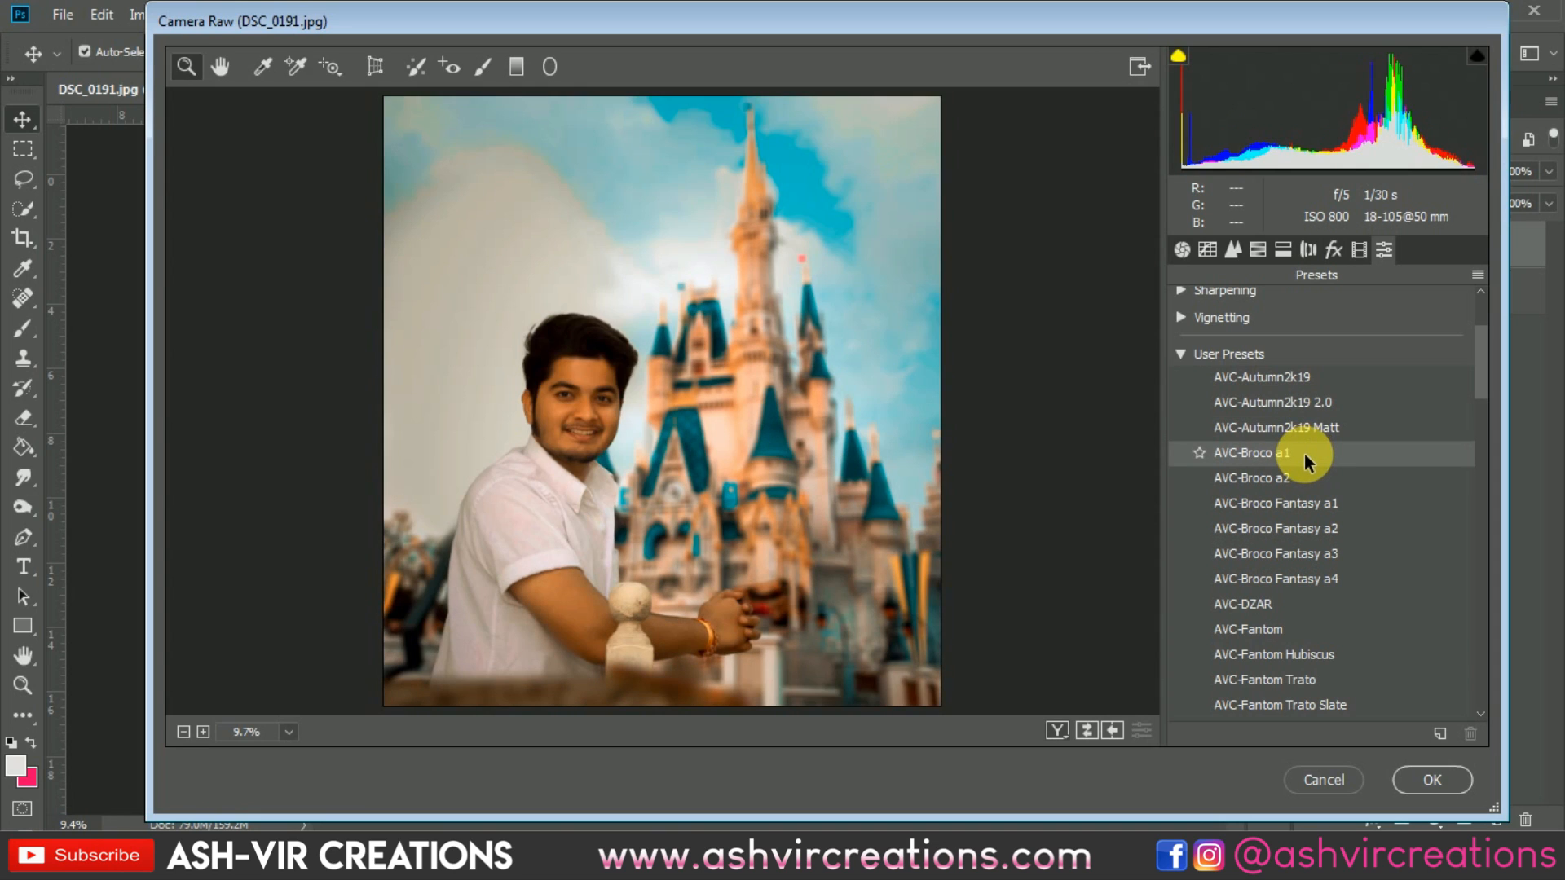
click(1299, 499)
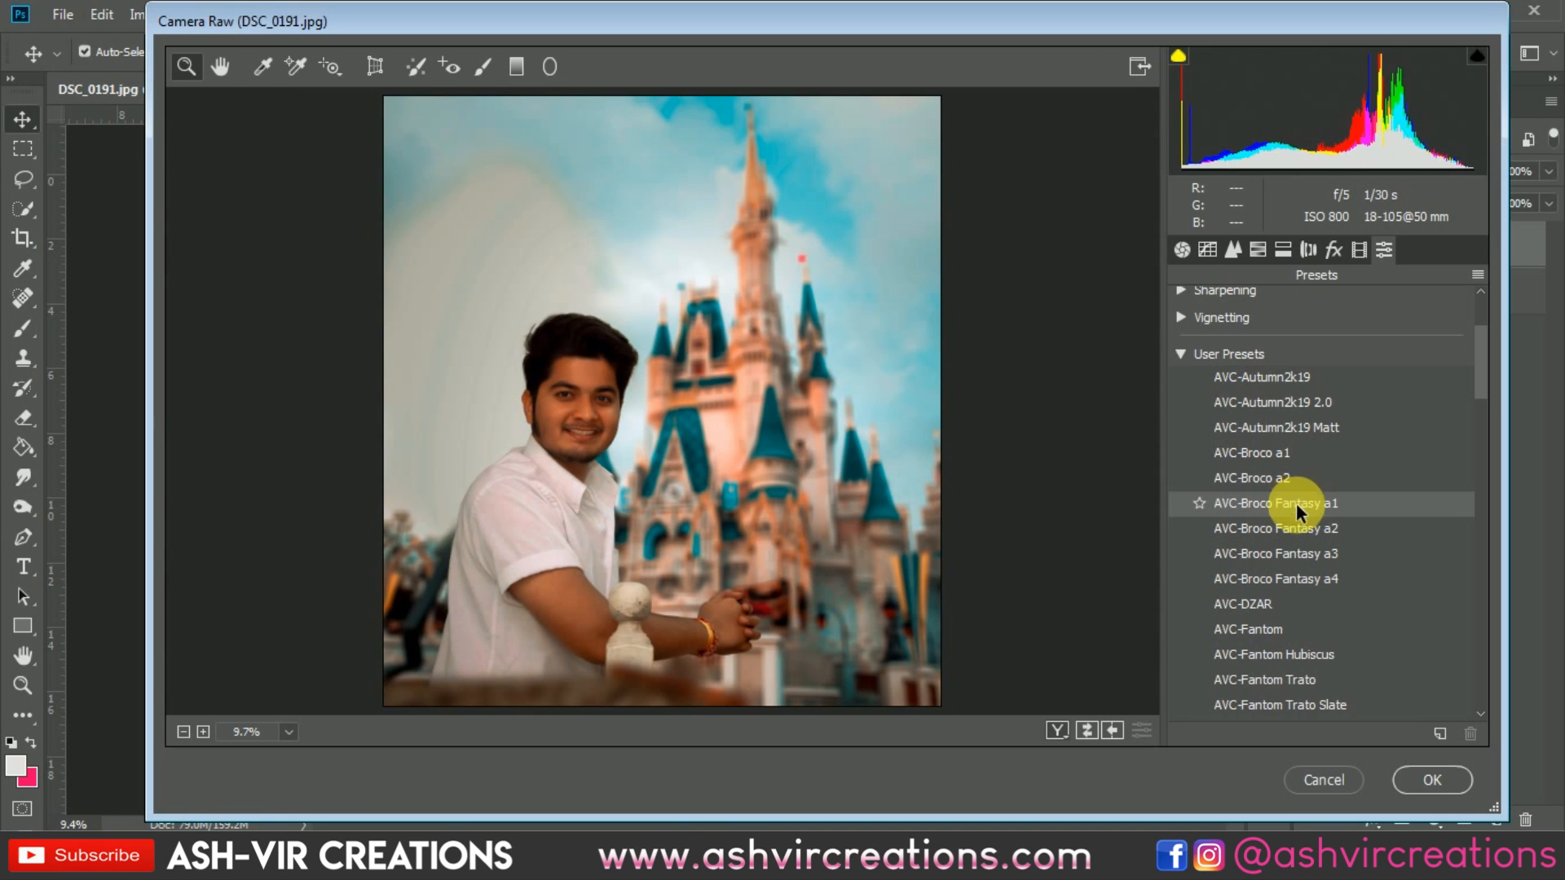
click(1290, 560)
click(1292, 577)
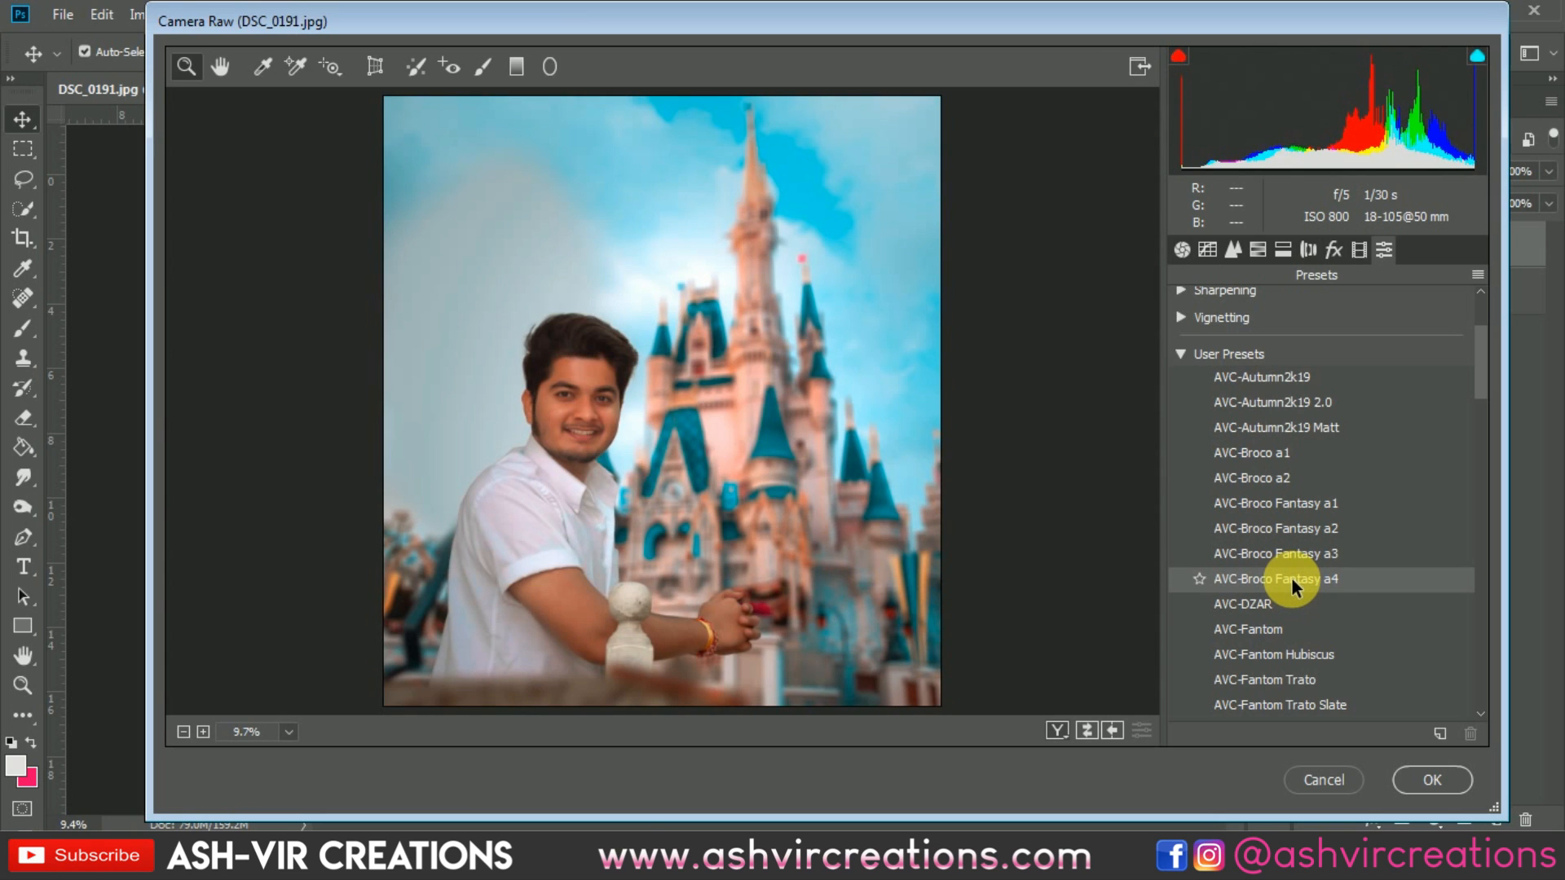
- Preview AVC-DZAR and the AVC-Fantom presets, including Hubiscus, Trato, Trato Slate, Vsco Trato and Yardley
click(1291, 606)
scroll(1294, 607, down, 2)
click(1303, 576)
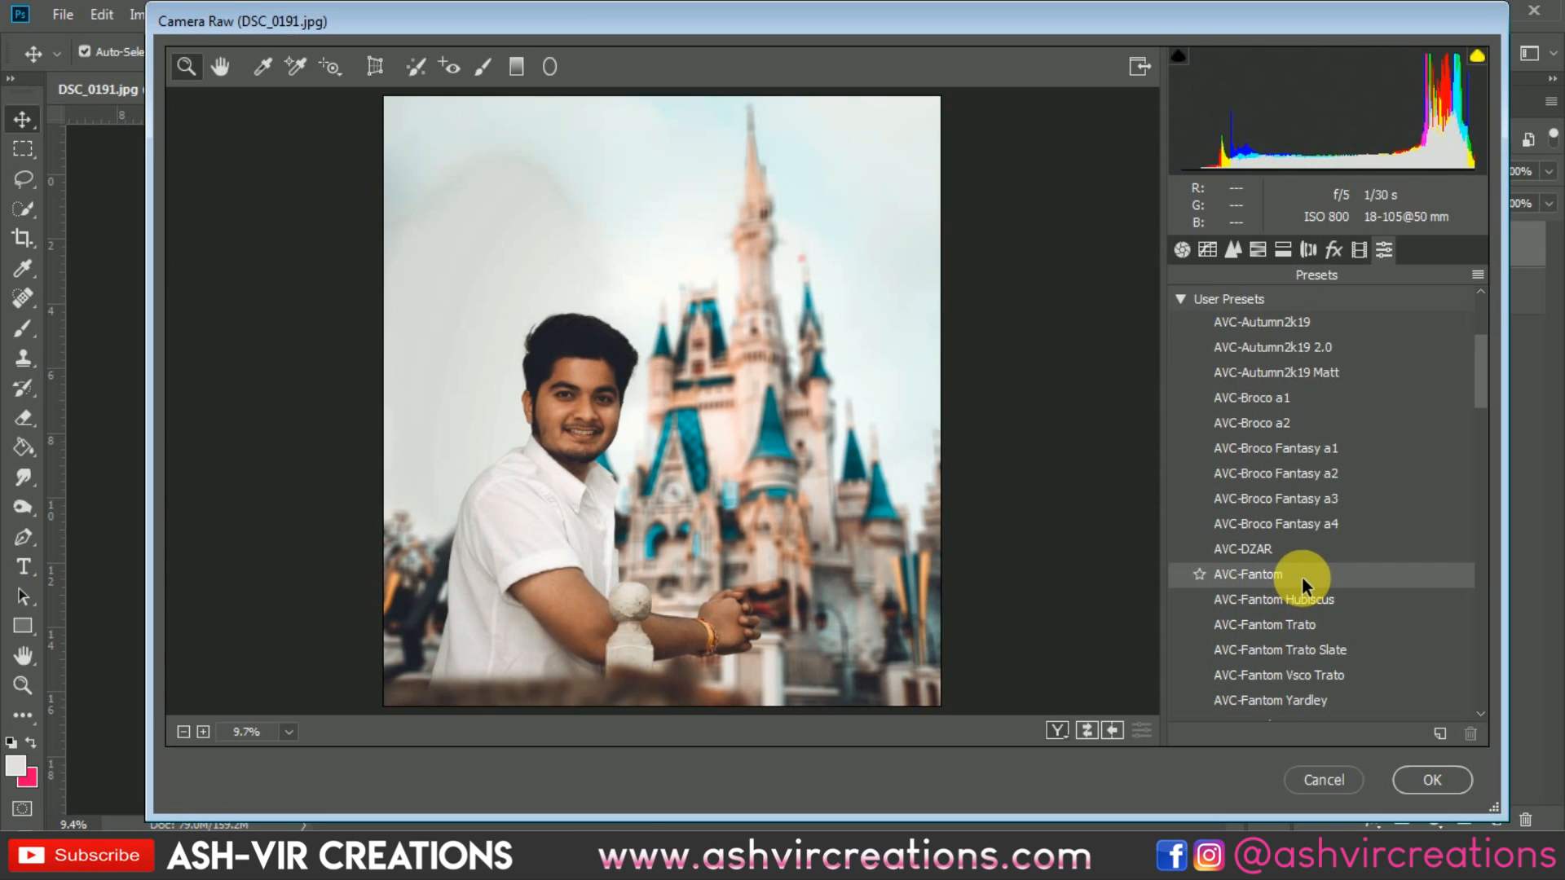
click(1307, 599)
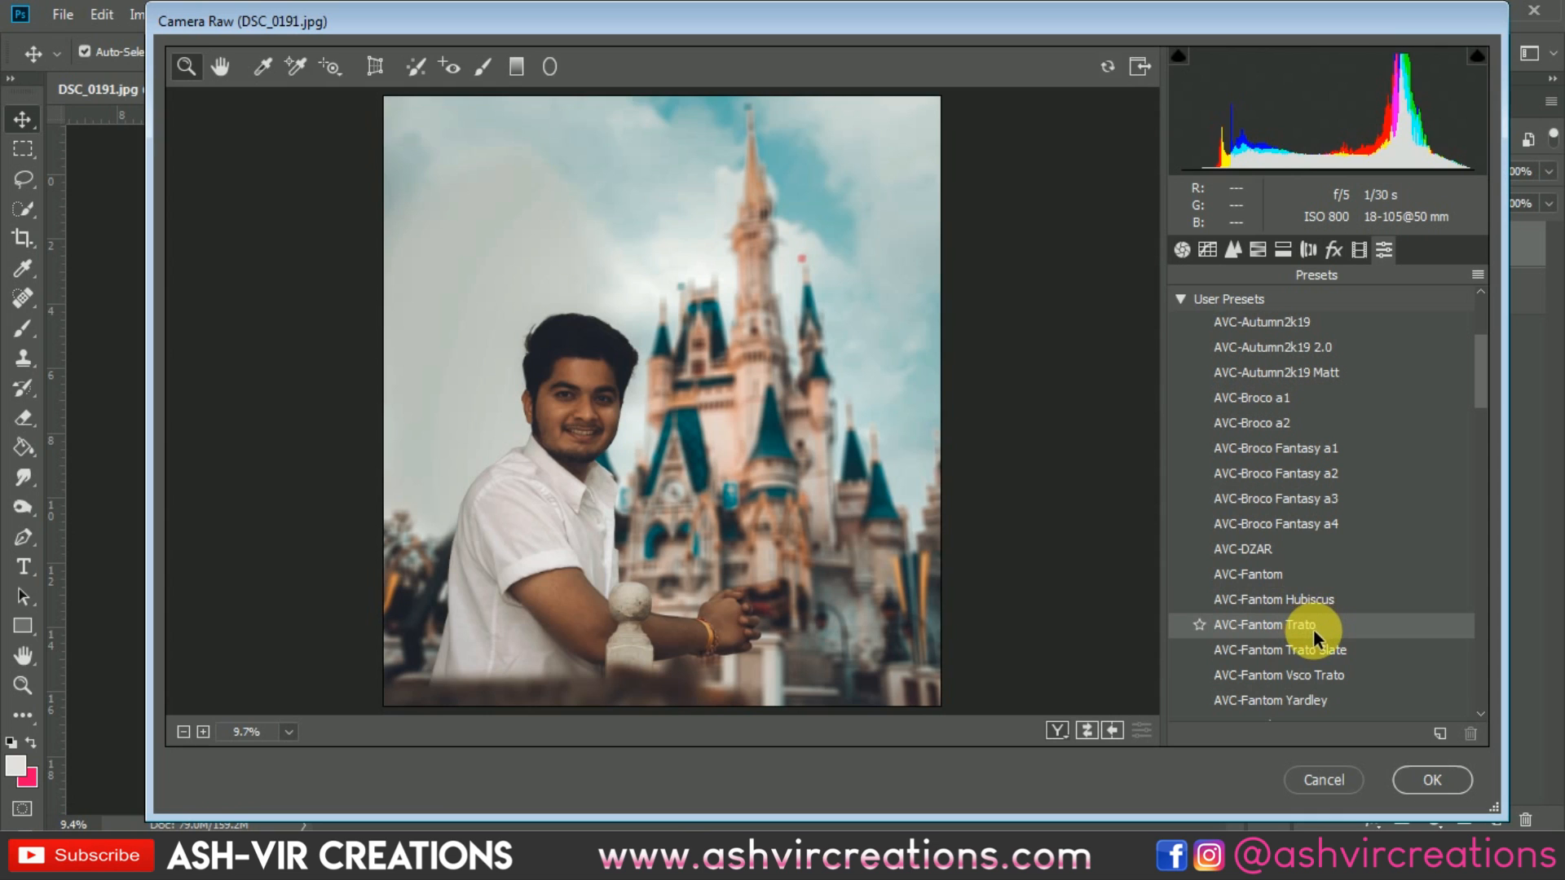
click(1314, 626)
click(1313, 649)
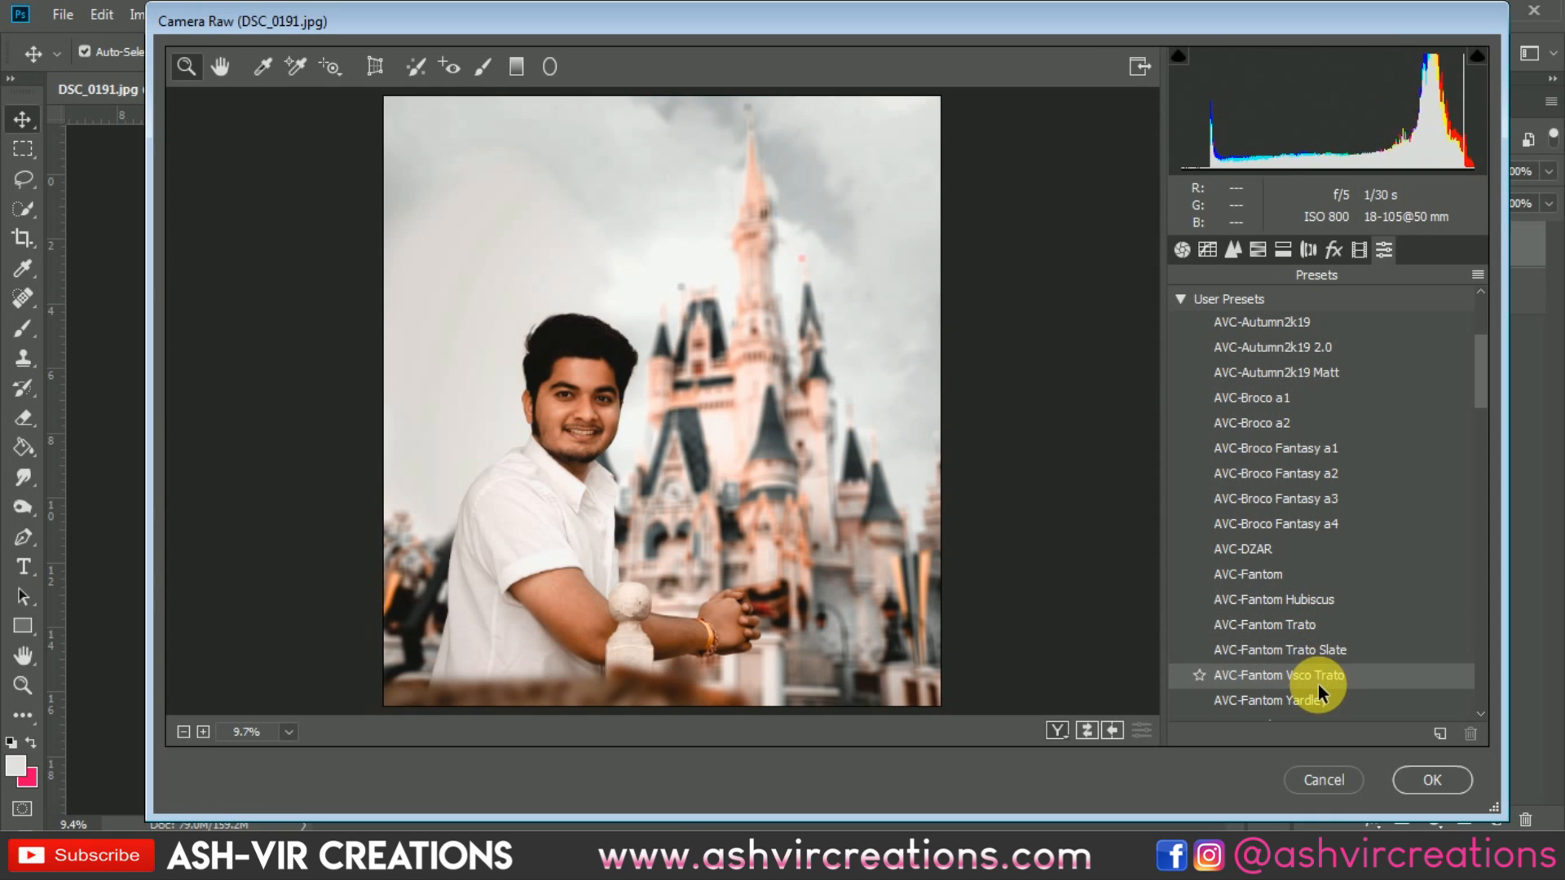
click(1318, 684)
click(1318, 703)
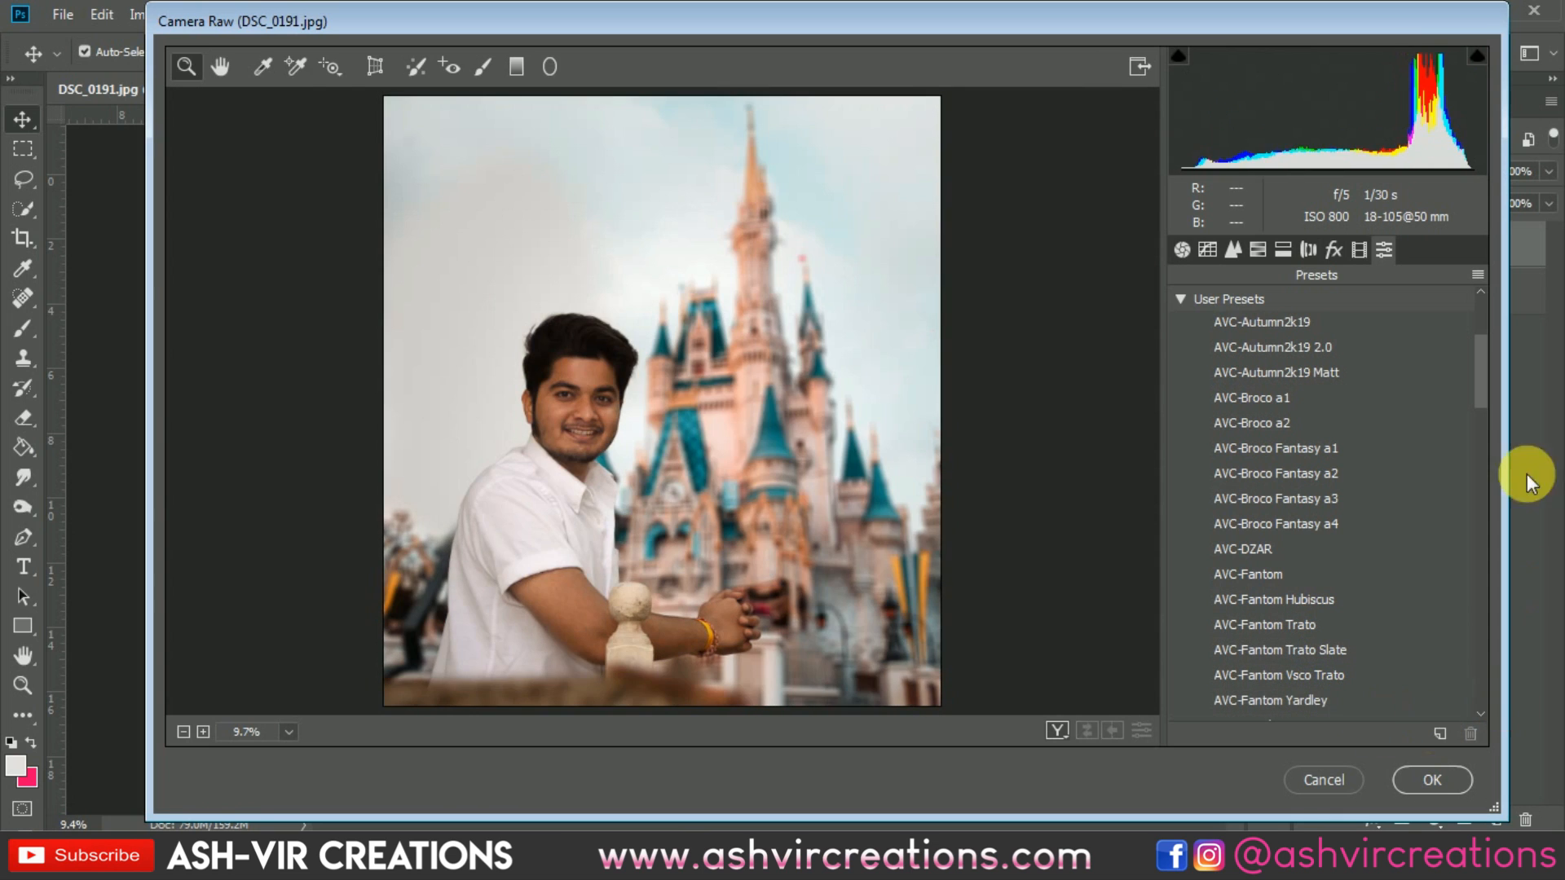
- Preview the AVC-Moody presets from Cro-Pro Matt through the Dark Green and Green variants to Matt Black
drag(1480, 382, 1483, 444)
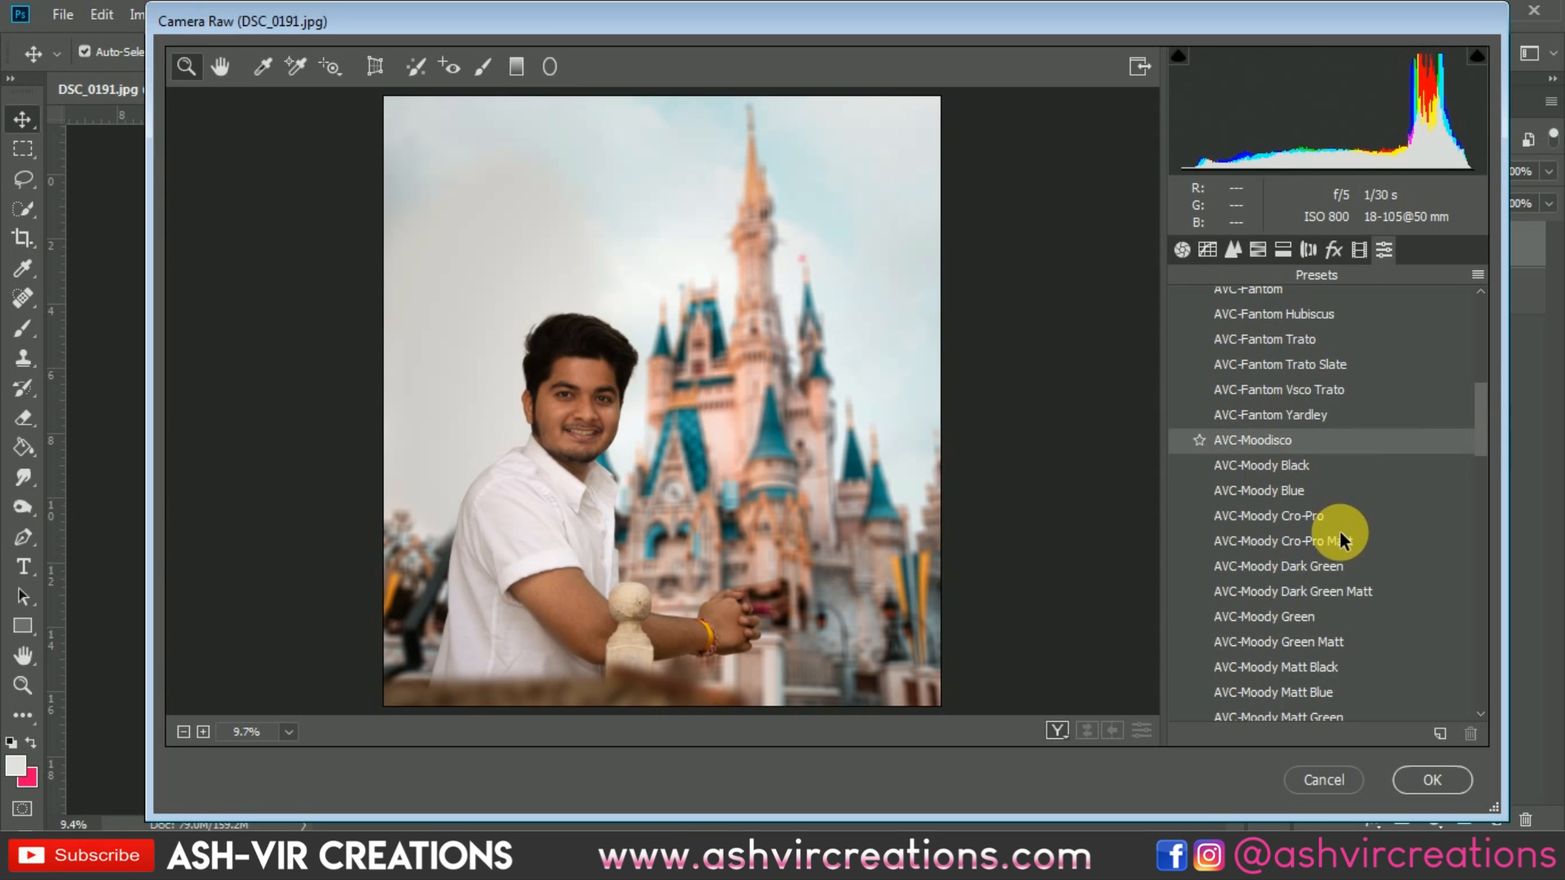
click(1337, 539)
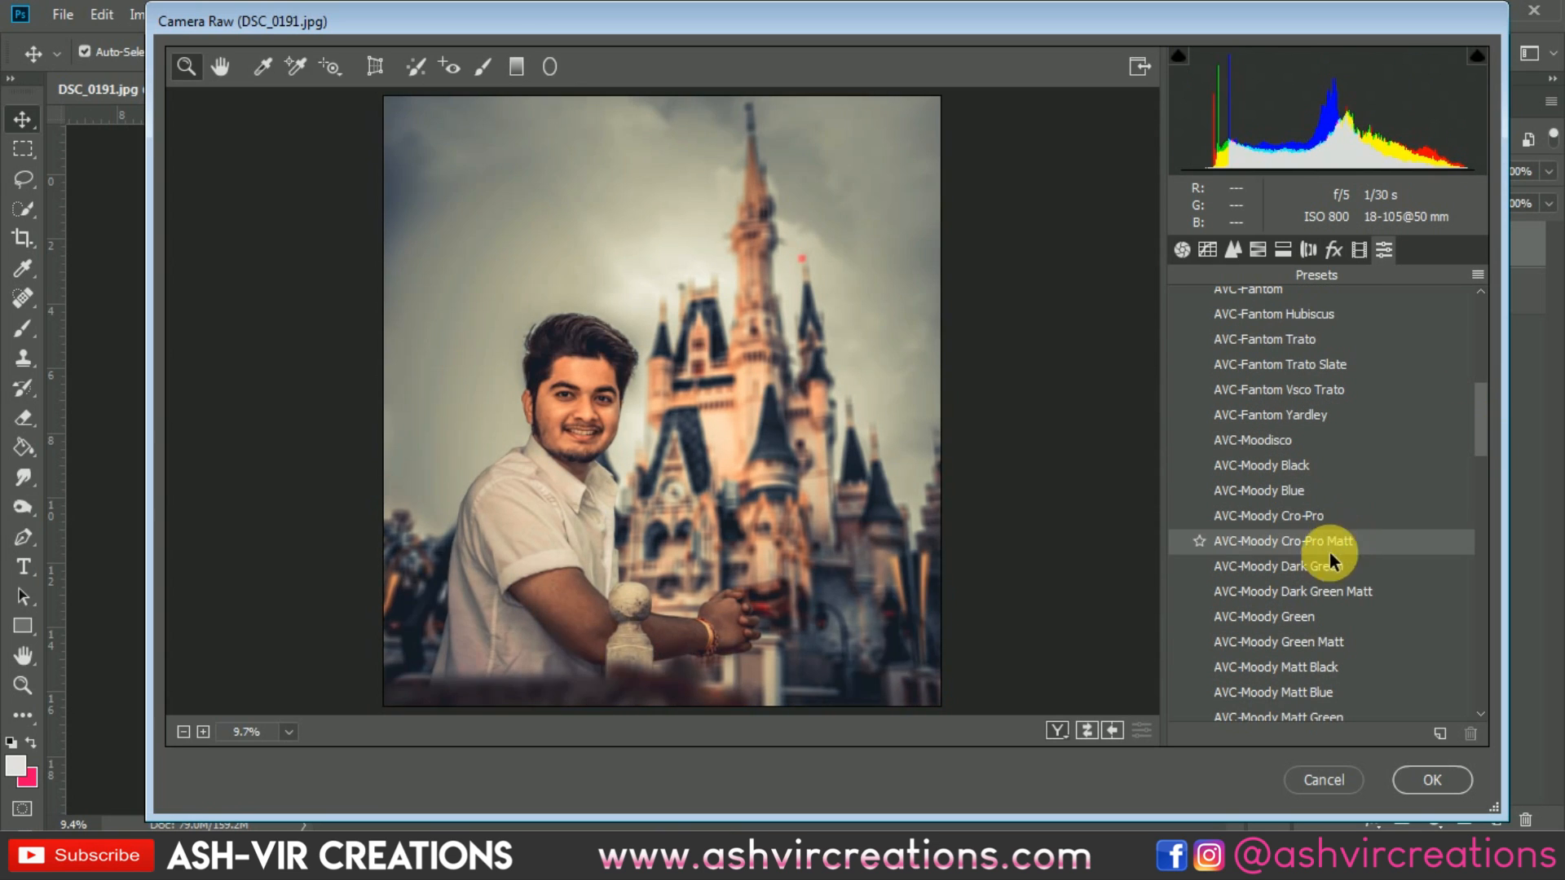
click(1328, 566)
click(1323, 594)
click(1322, 618)
click(1321, 641)
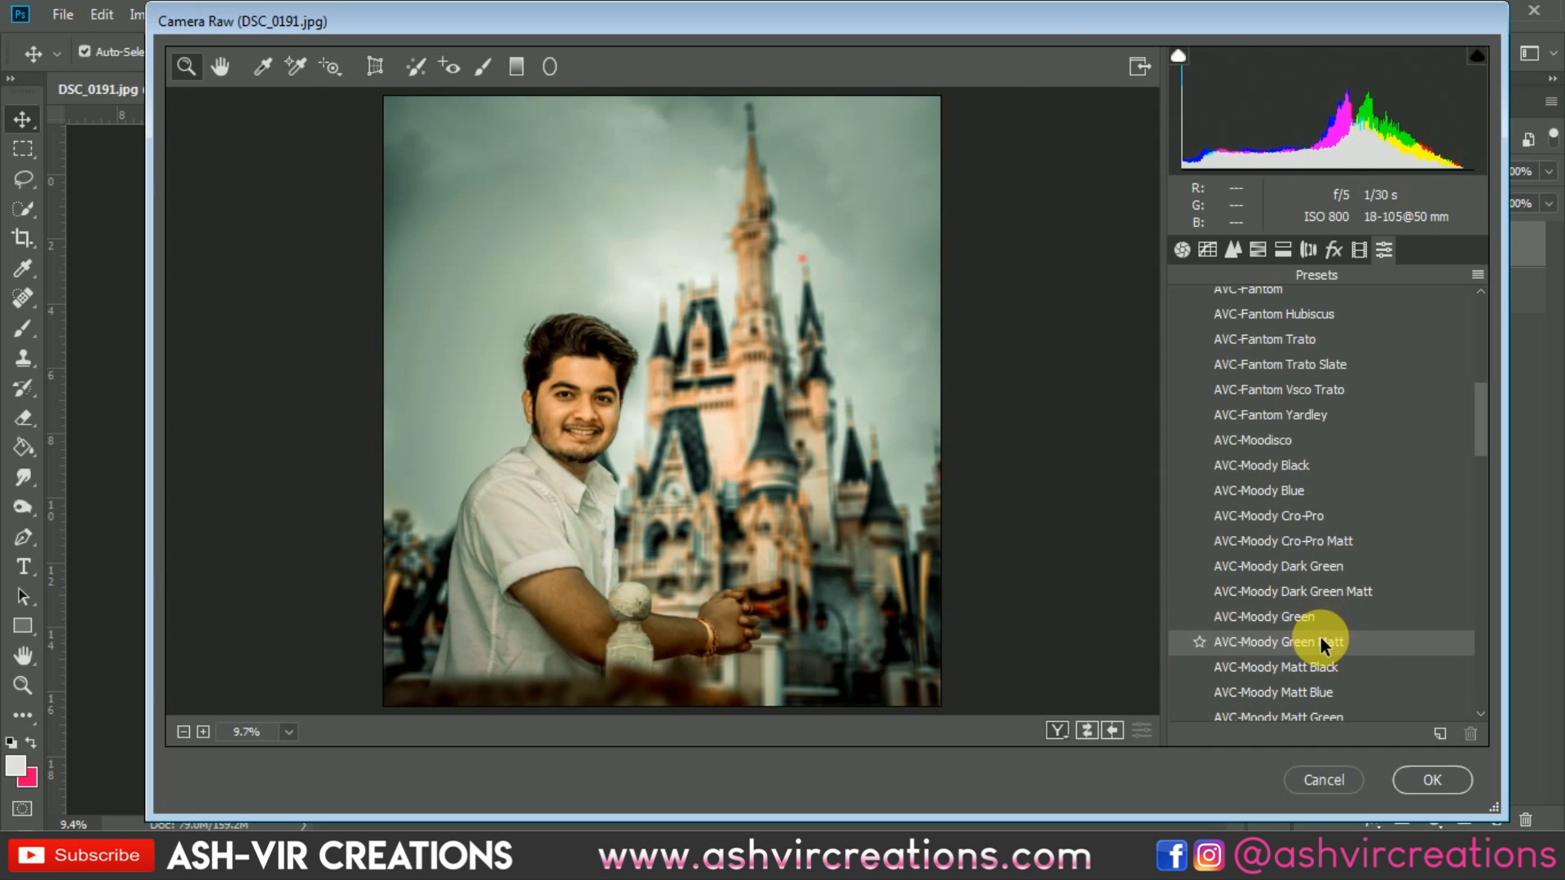
click(1320, 657)
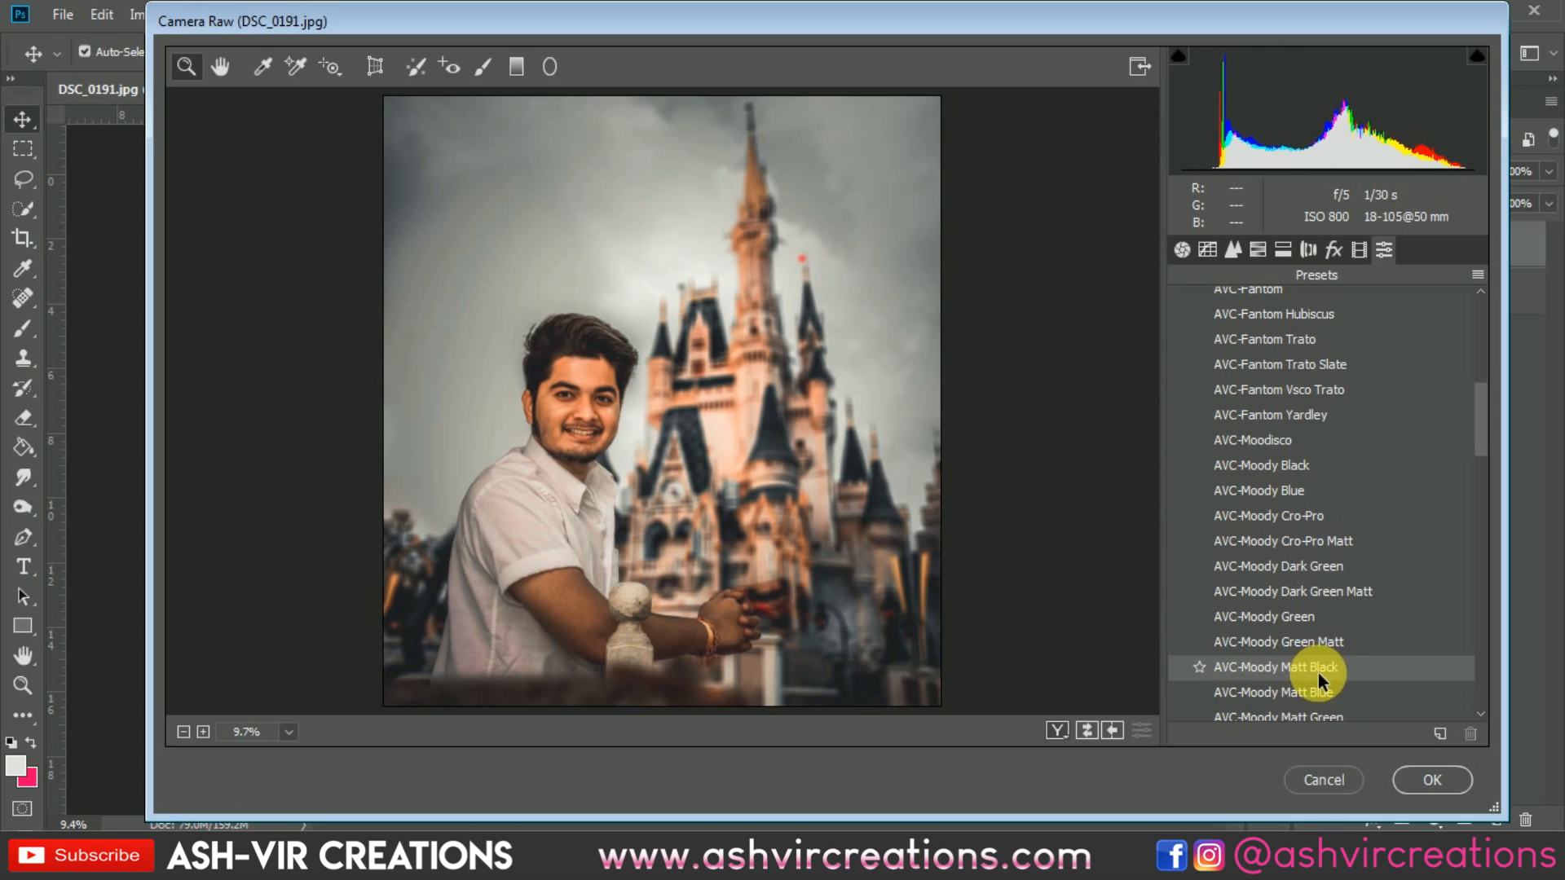
- Preview the presets AVC-MS d1, d2 and d3, AVC-Ocre and AVC-Ocrema on the composite
scroll(1486, 441, down, 5)
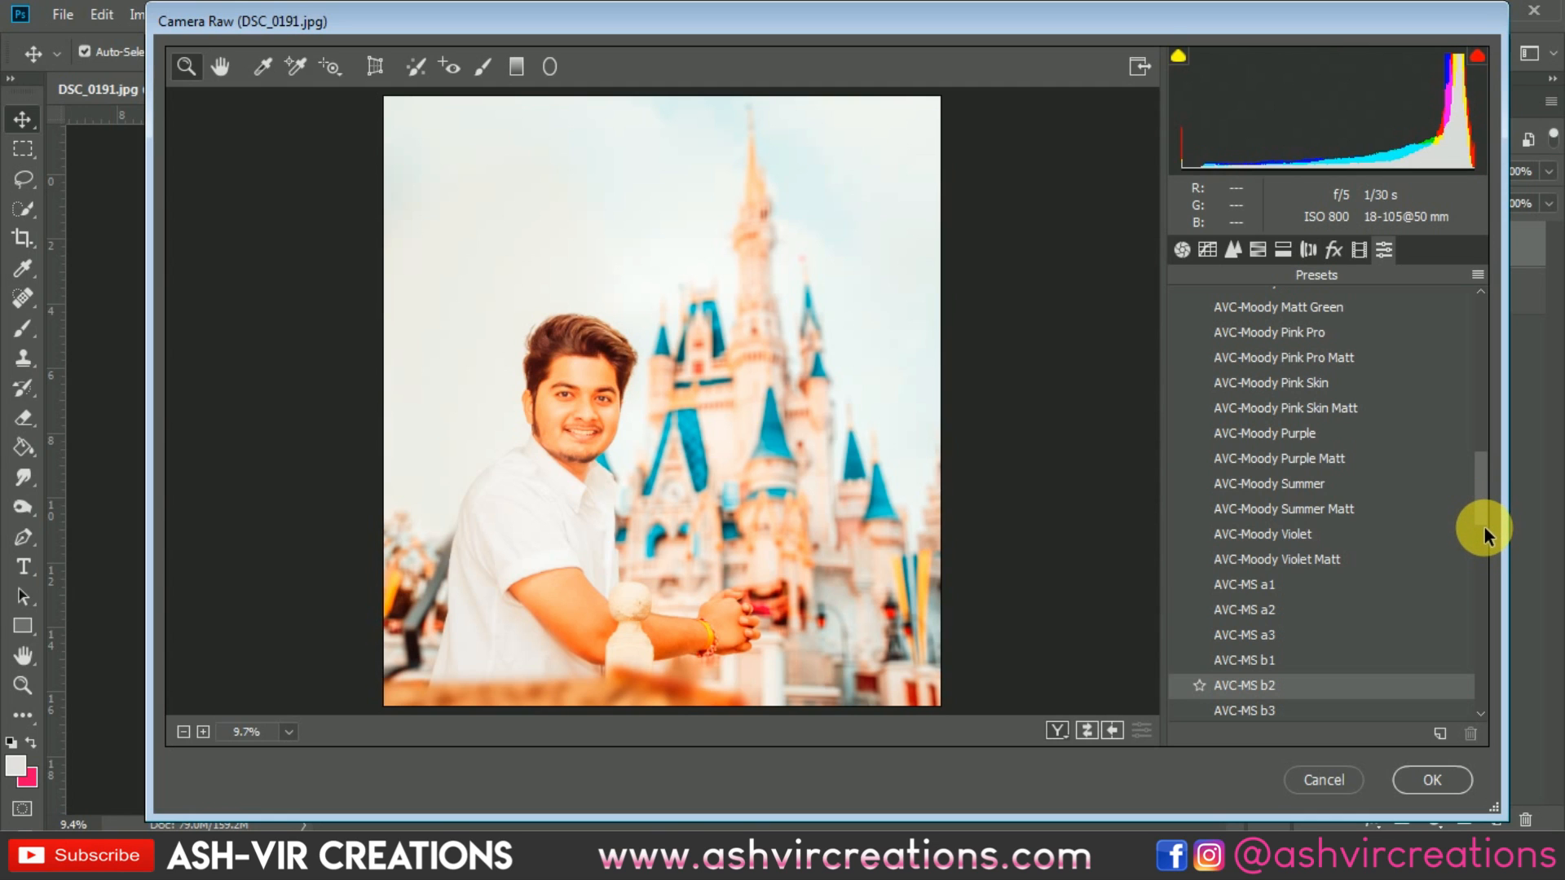
drag(1482, 499, 1482, 569)
click(1283, 485)
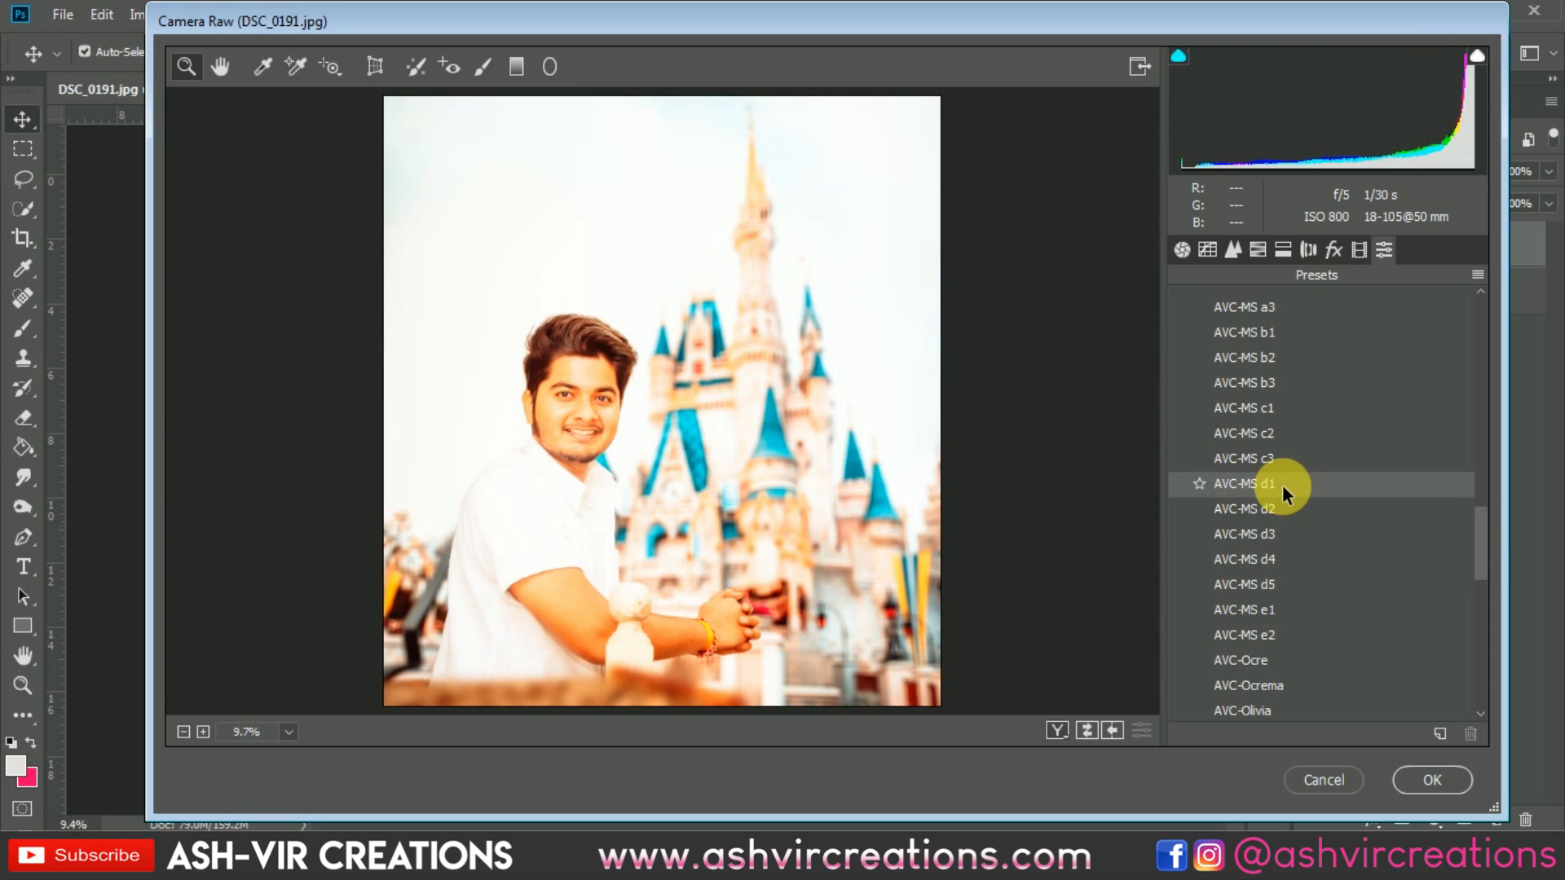
click(1283, 507)
click(1284, 530)
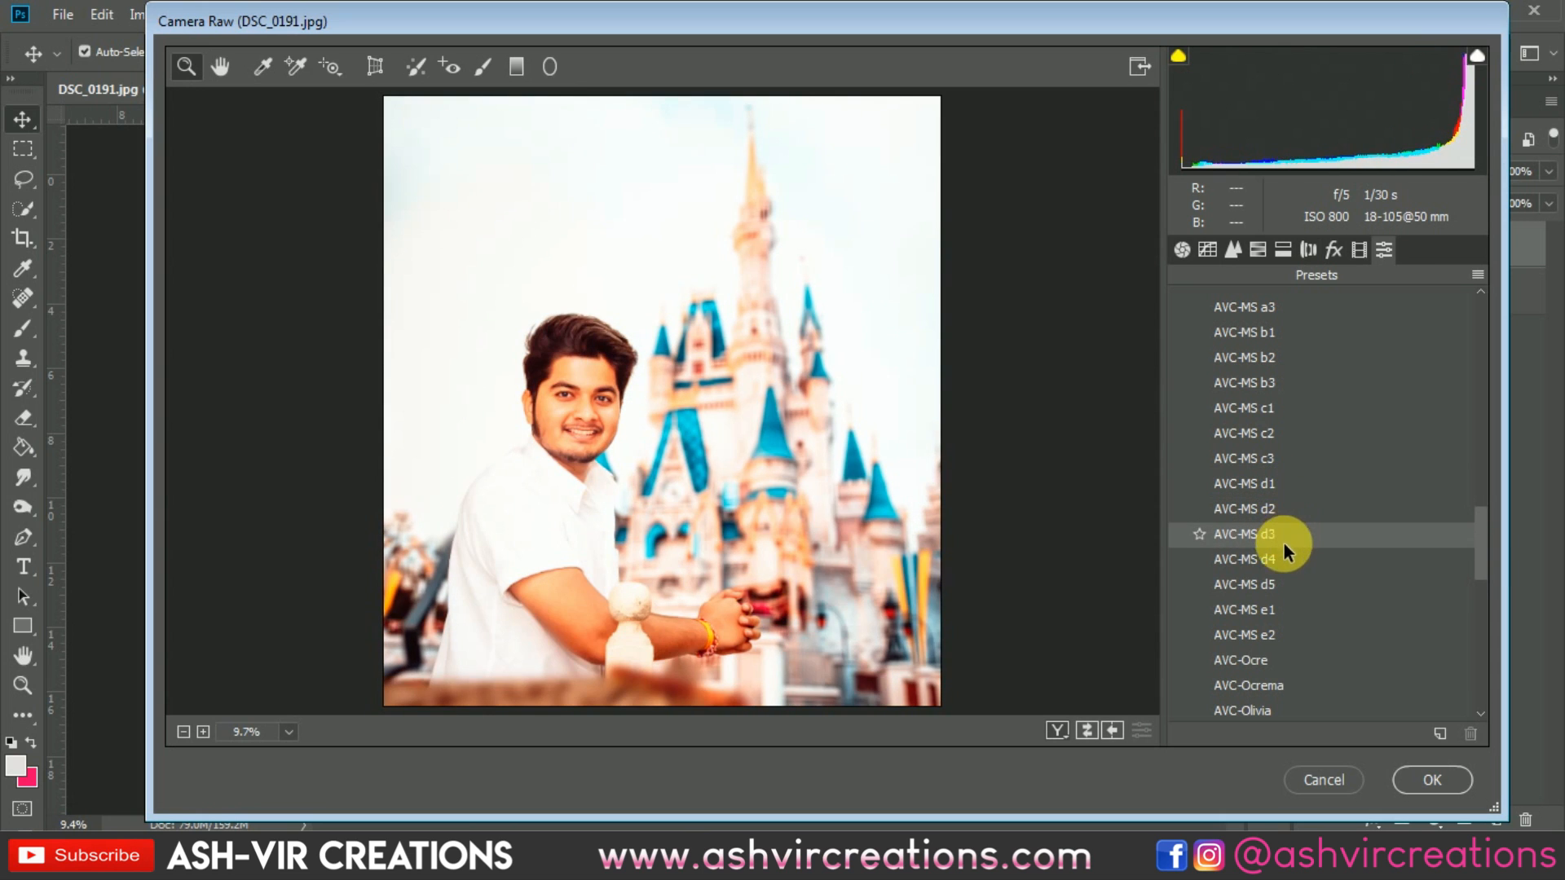
click(1288, 661)
click(1285, 685)
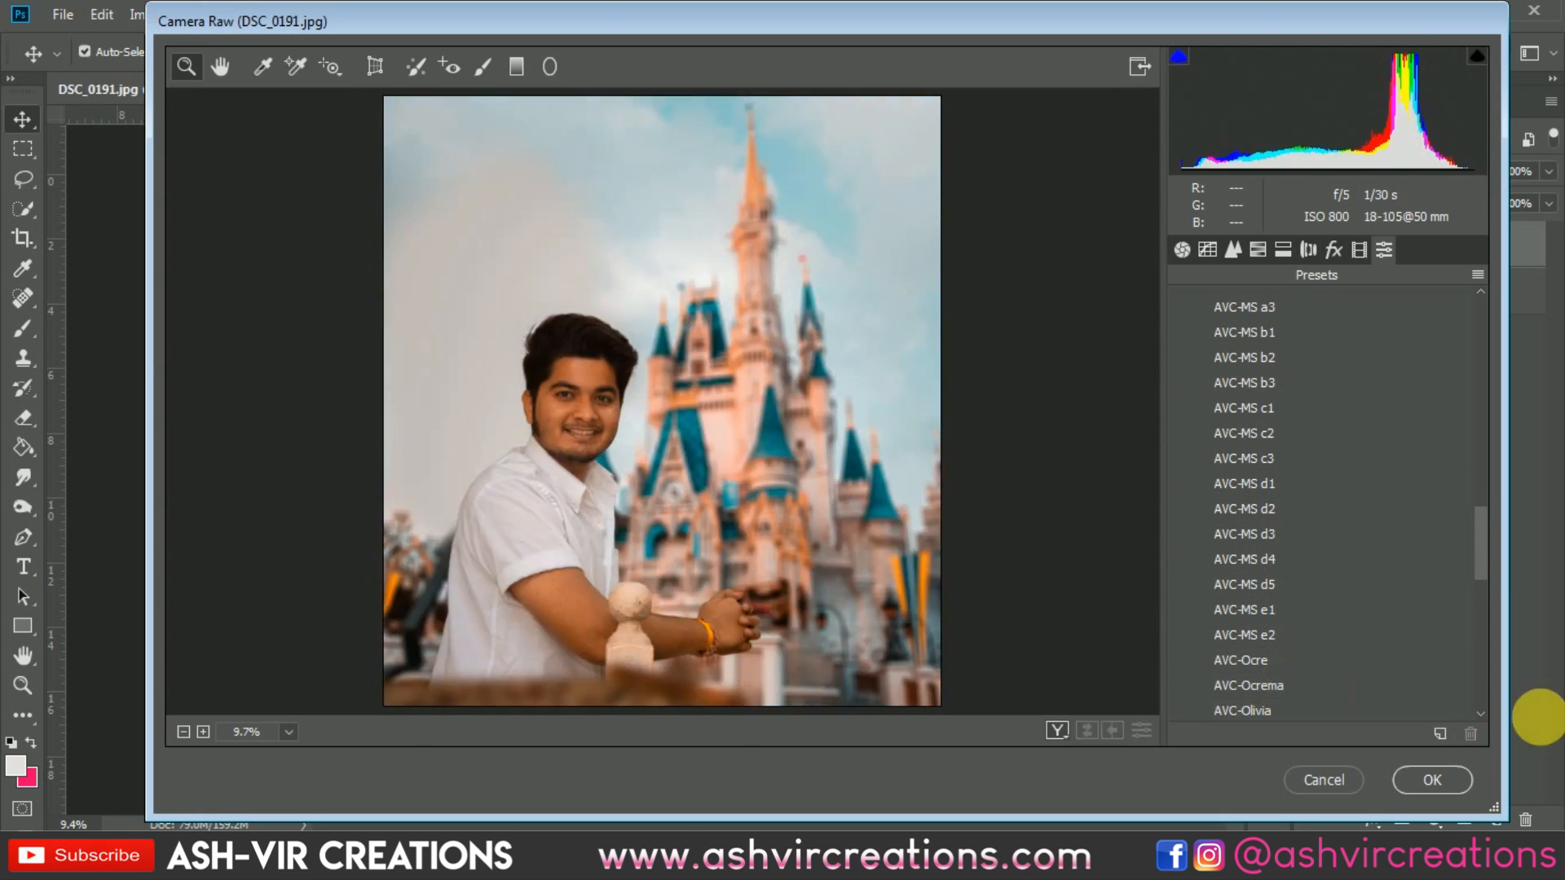
- Preview several AVC-Poped Up presets on the composite, including a2, a3, a4 and a6
drag(1478, 552, 1481, 617)
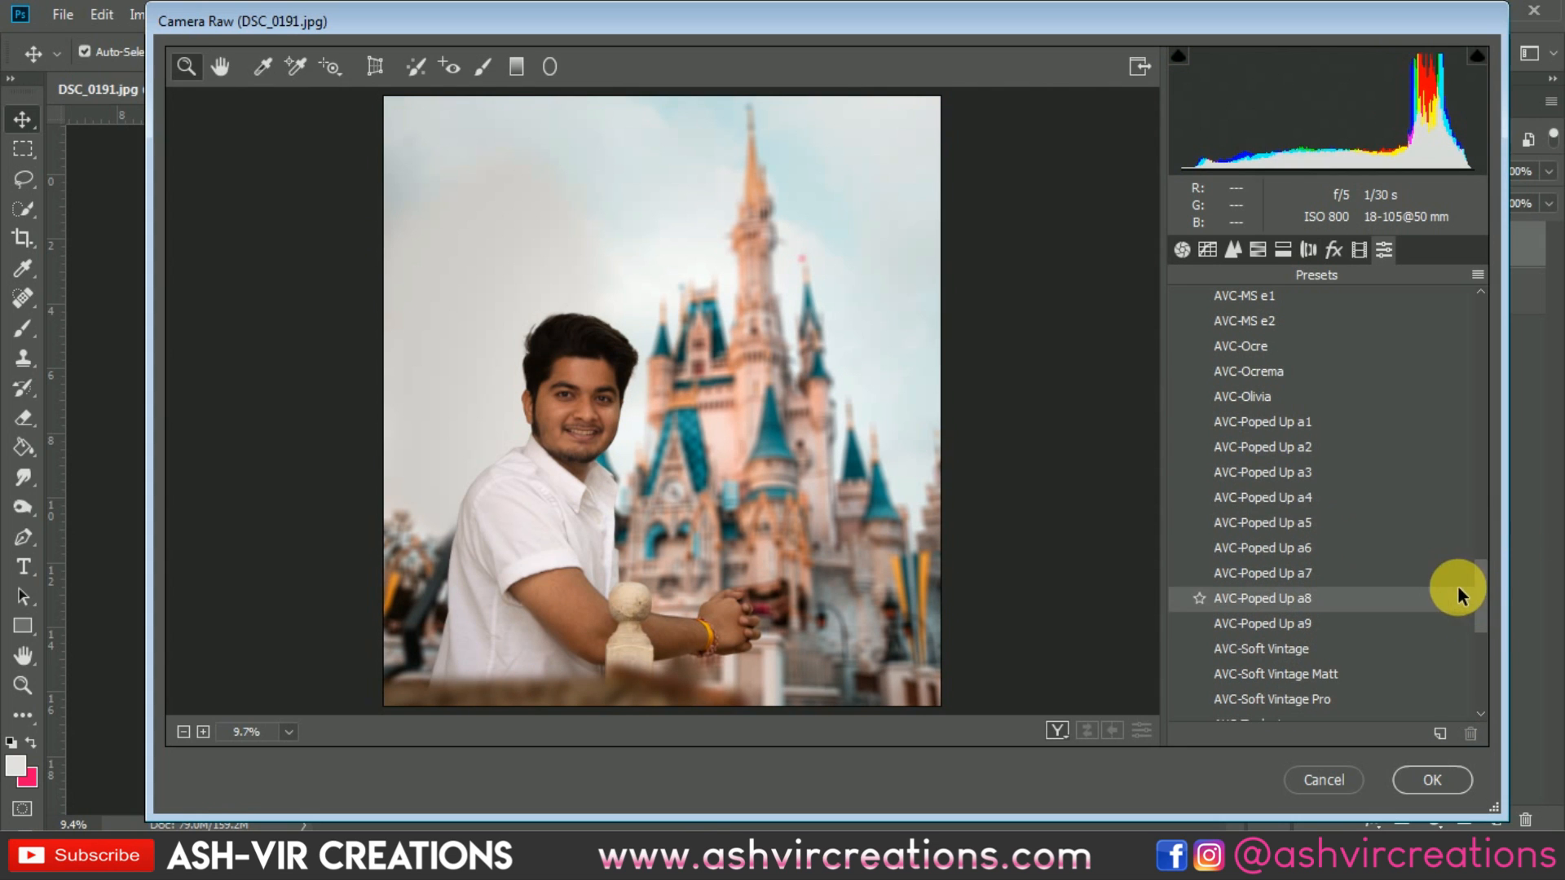
click(1283, 505)
click(1285, 473)
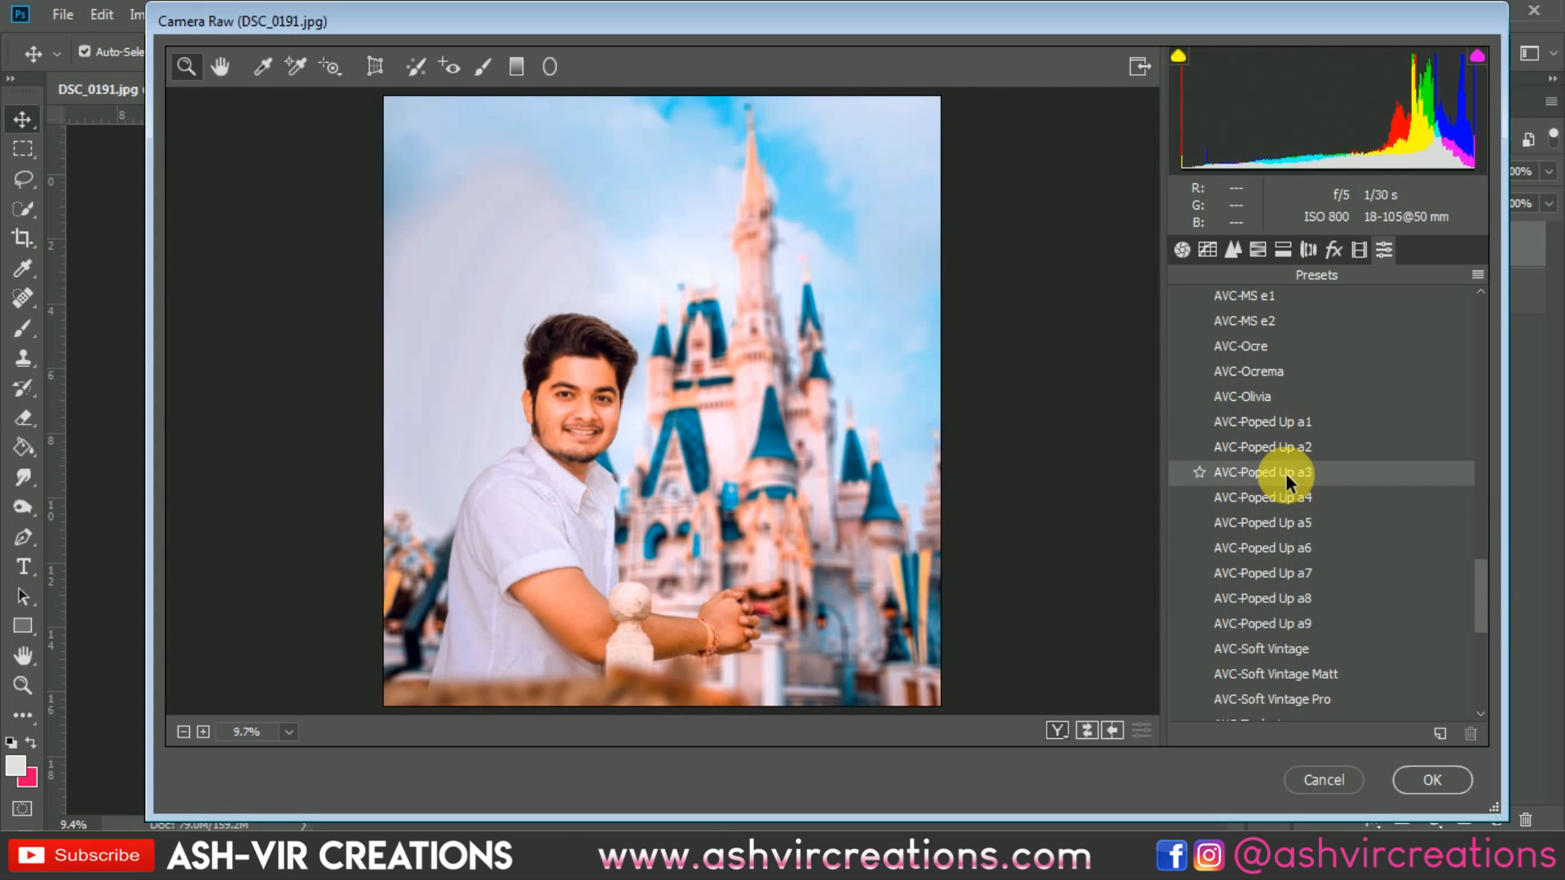
click(1280, 445)
click(1276, 545)
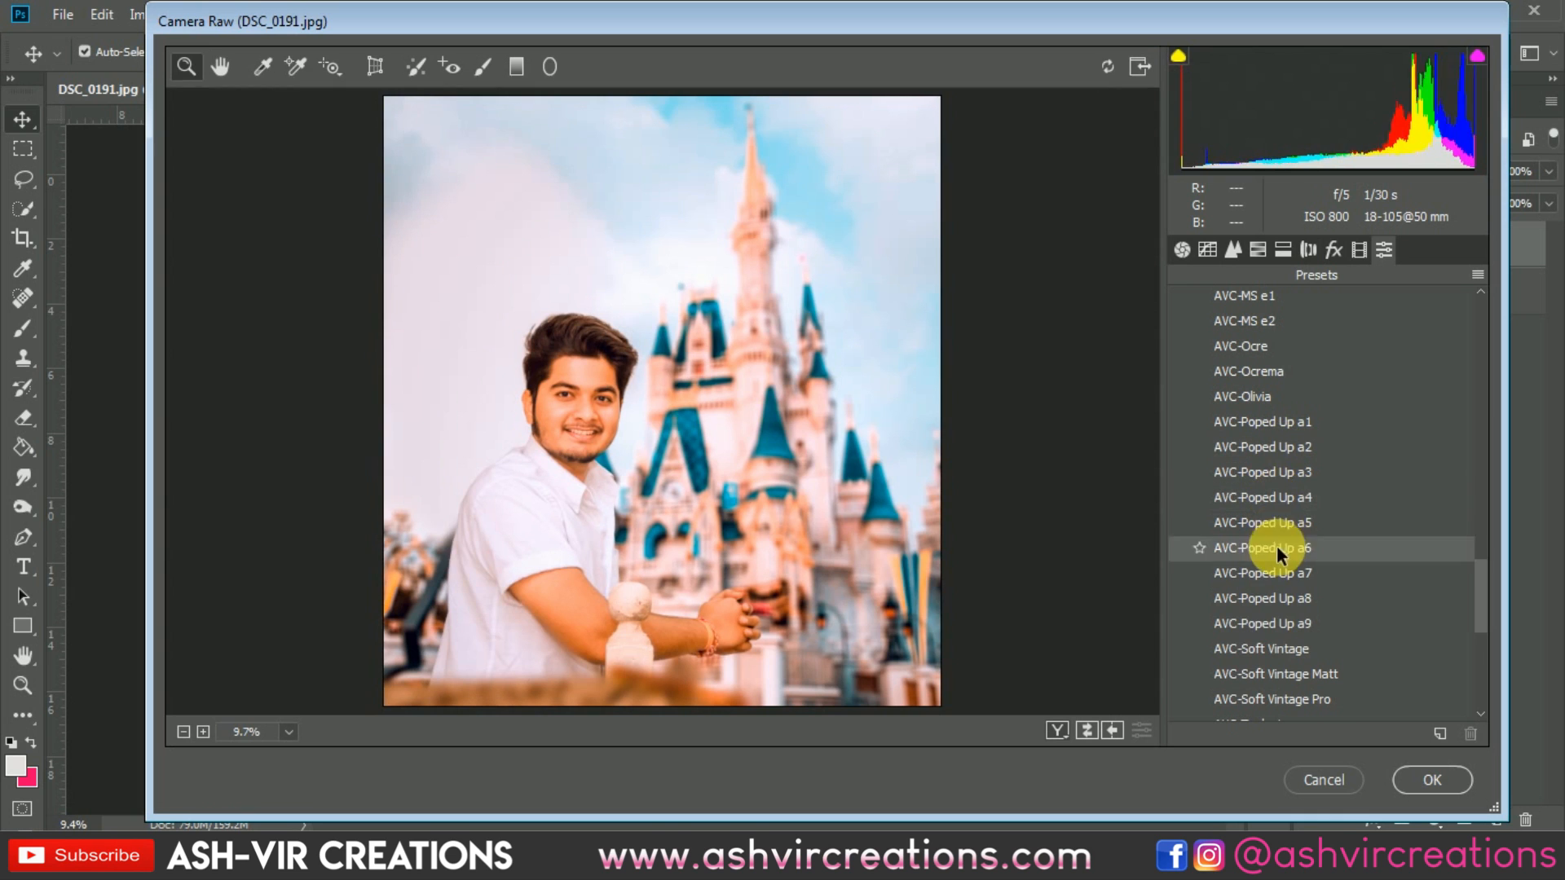
- Preview the remaining presets from AVC-Soft Vintage and AVC-Teal through Teal + Gold, closing Camera Raw without applying any
scroll(1270, 678, down, 3)
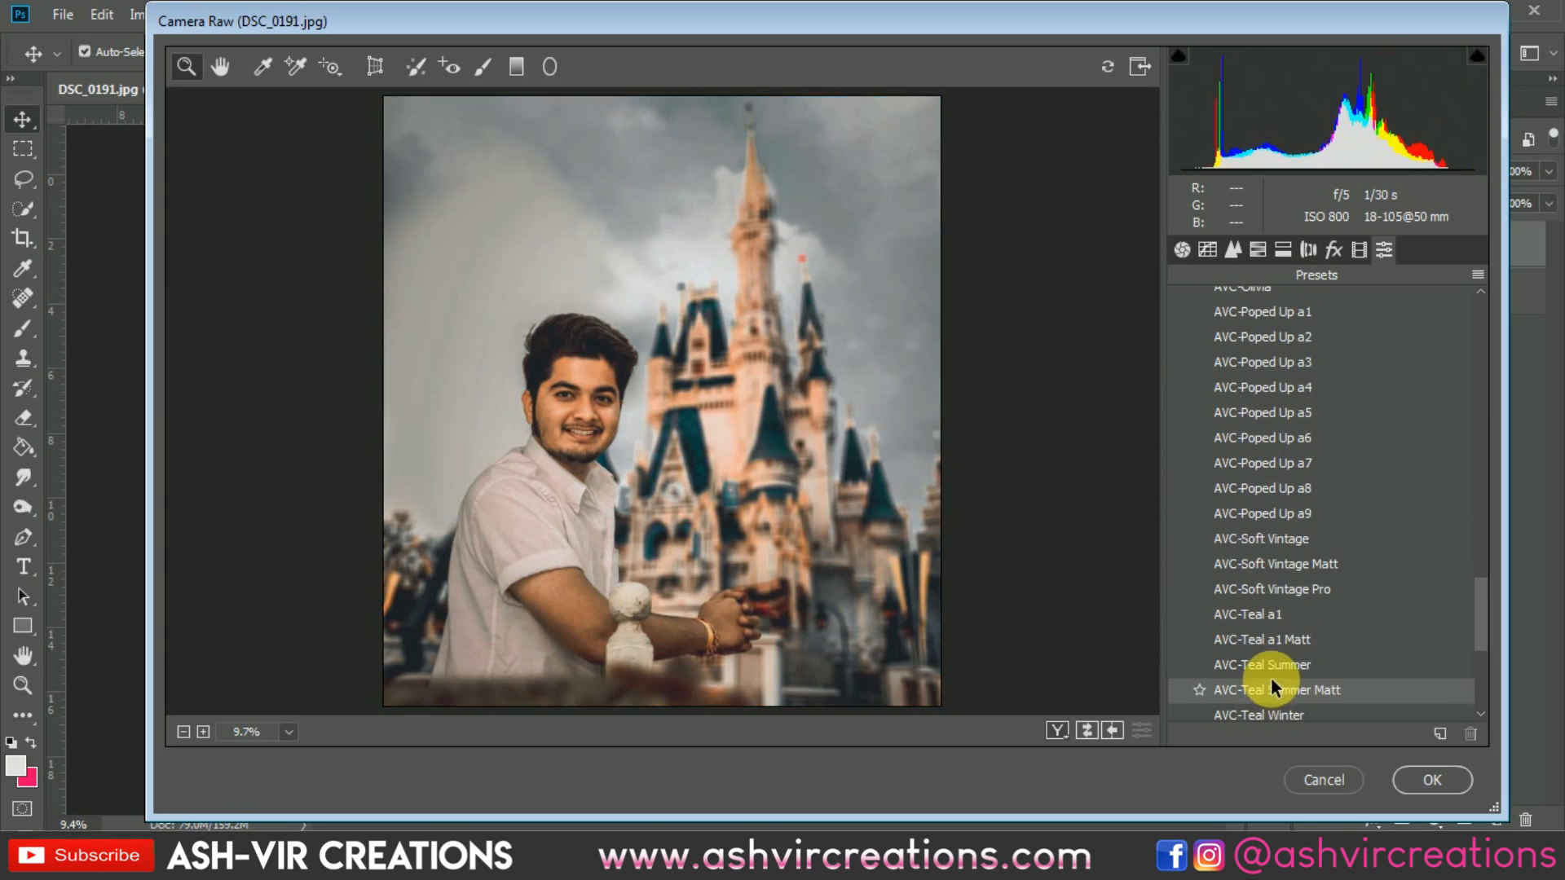
scroll(1271, 677, down, 2)
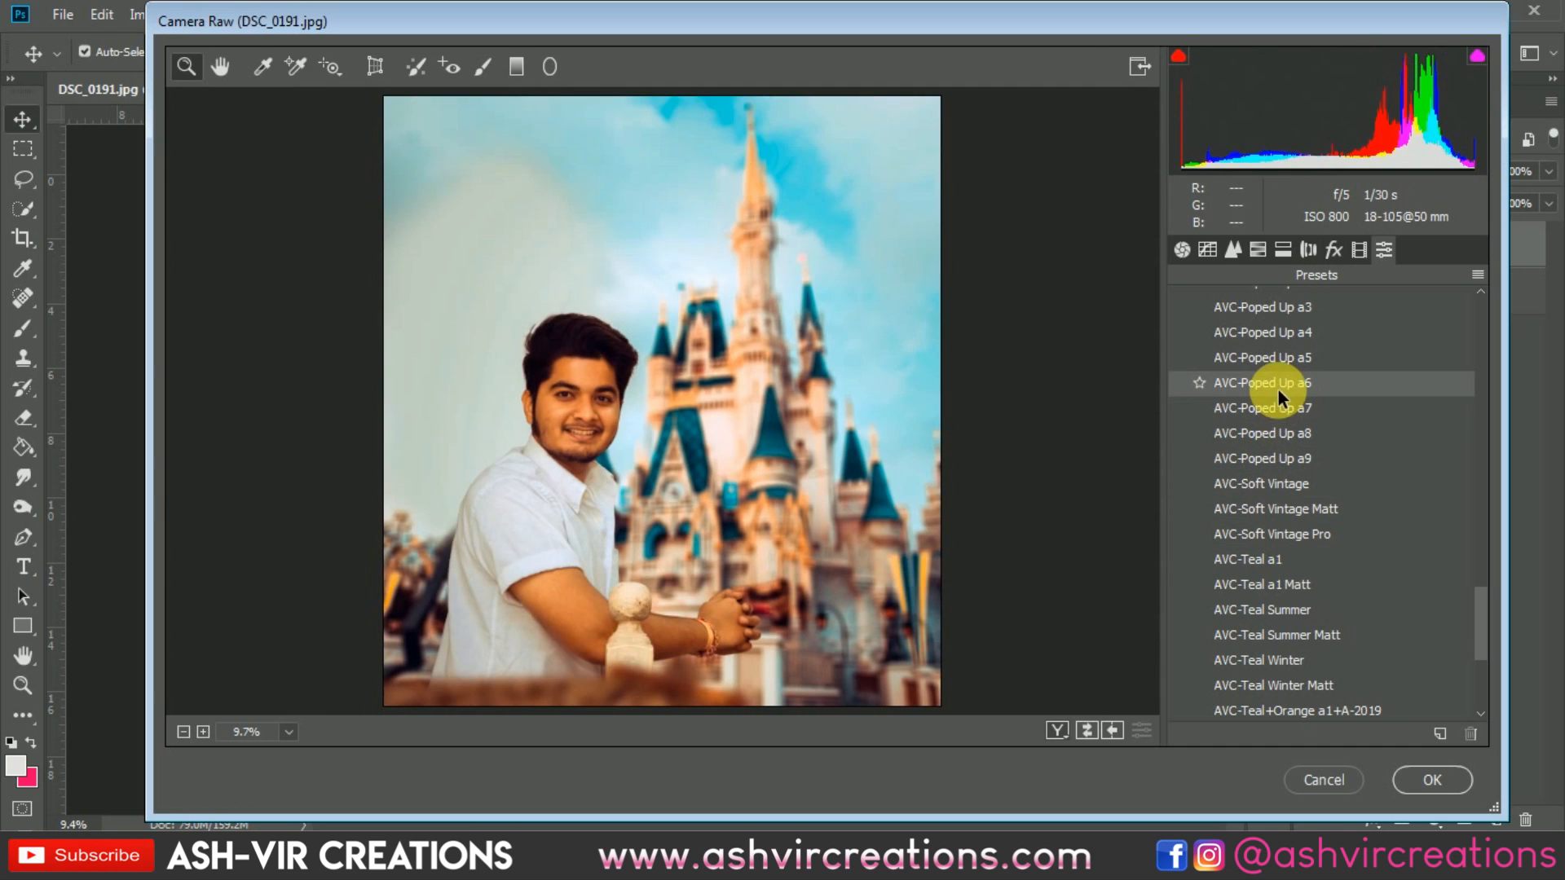
scroll(1279, 386, up, 2)
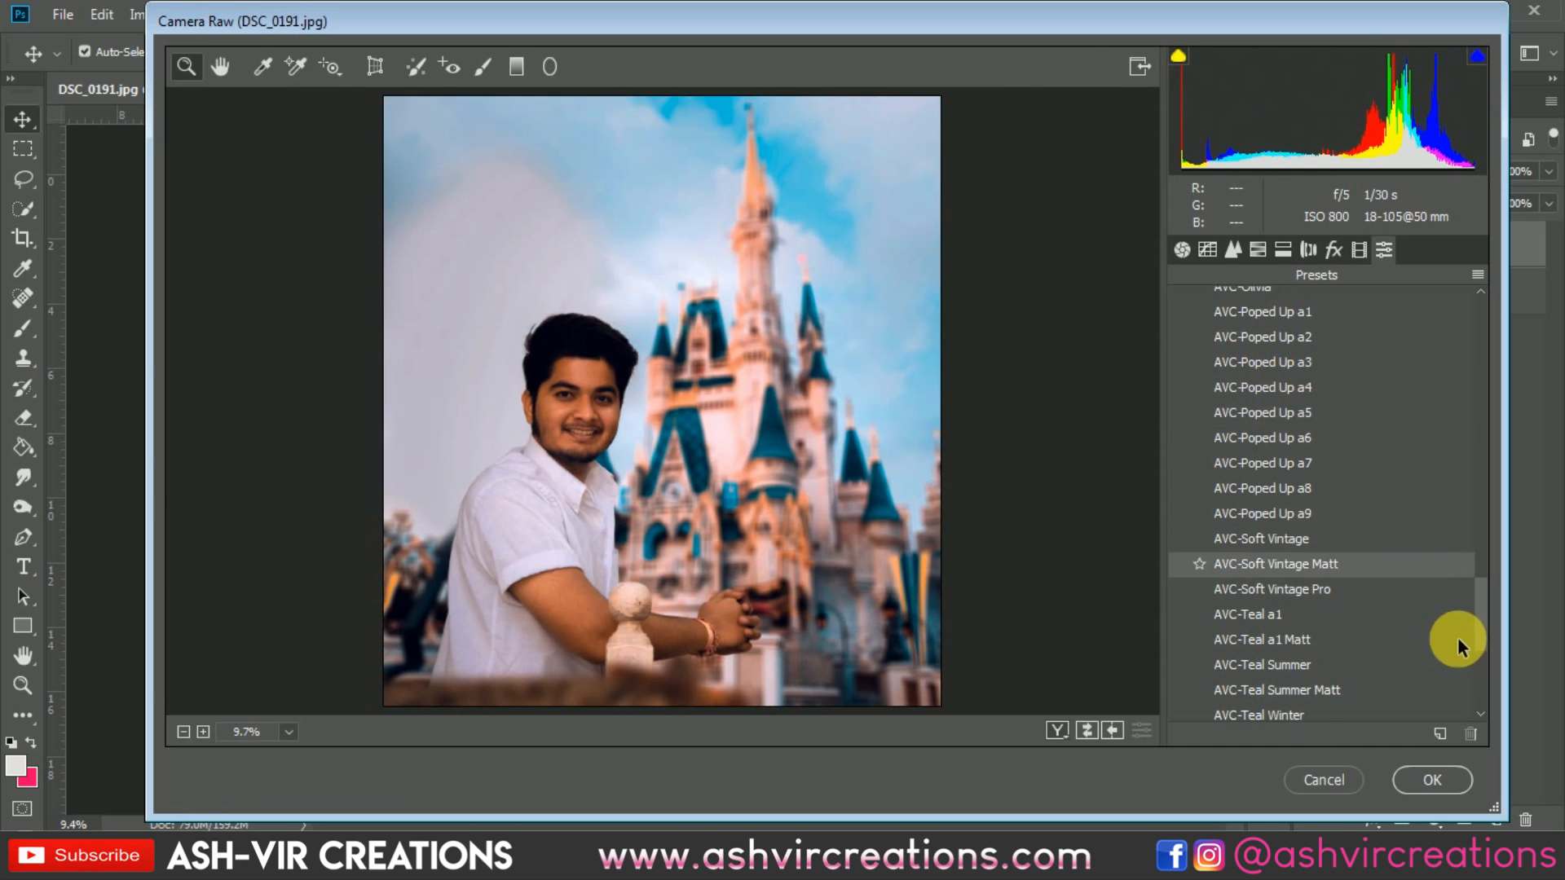
scroll(1457, 638, down, 5)
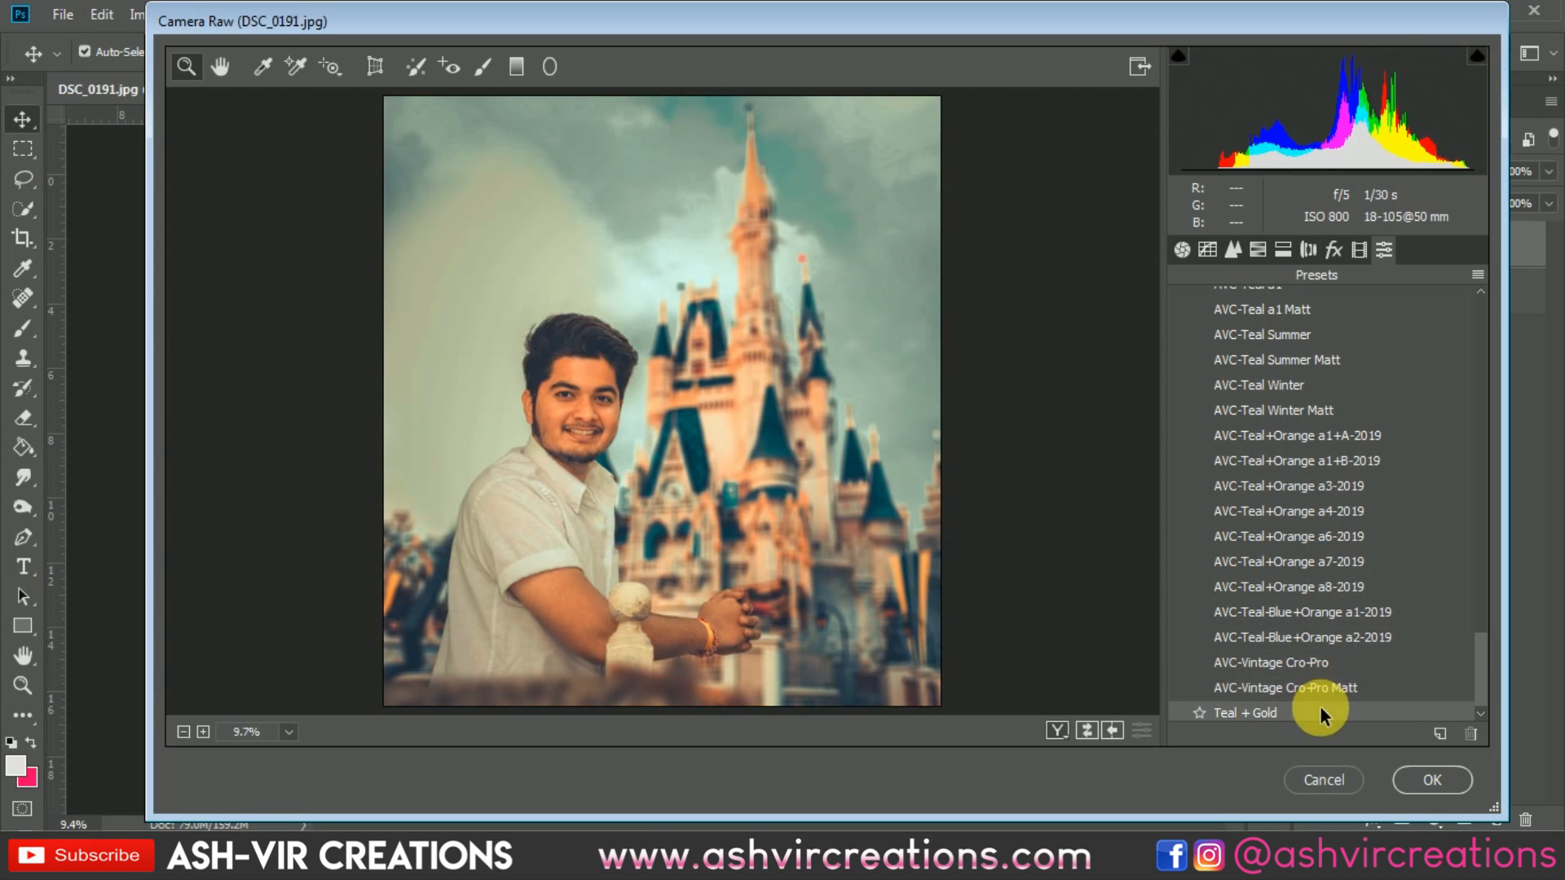
scroll(1320, 710, down, 1)
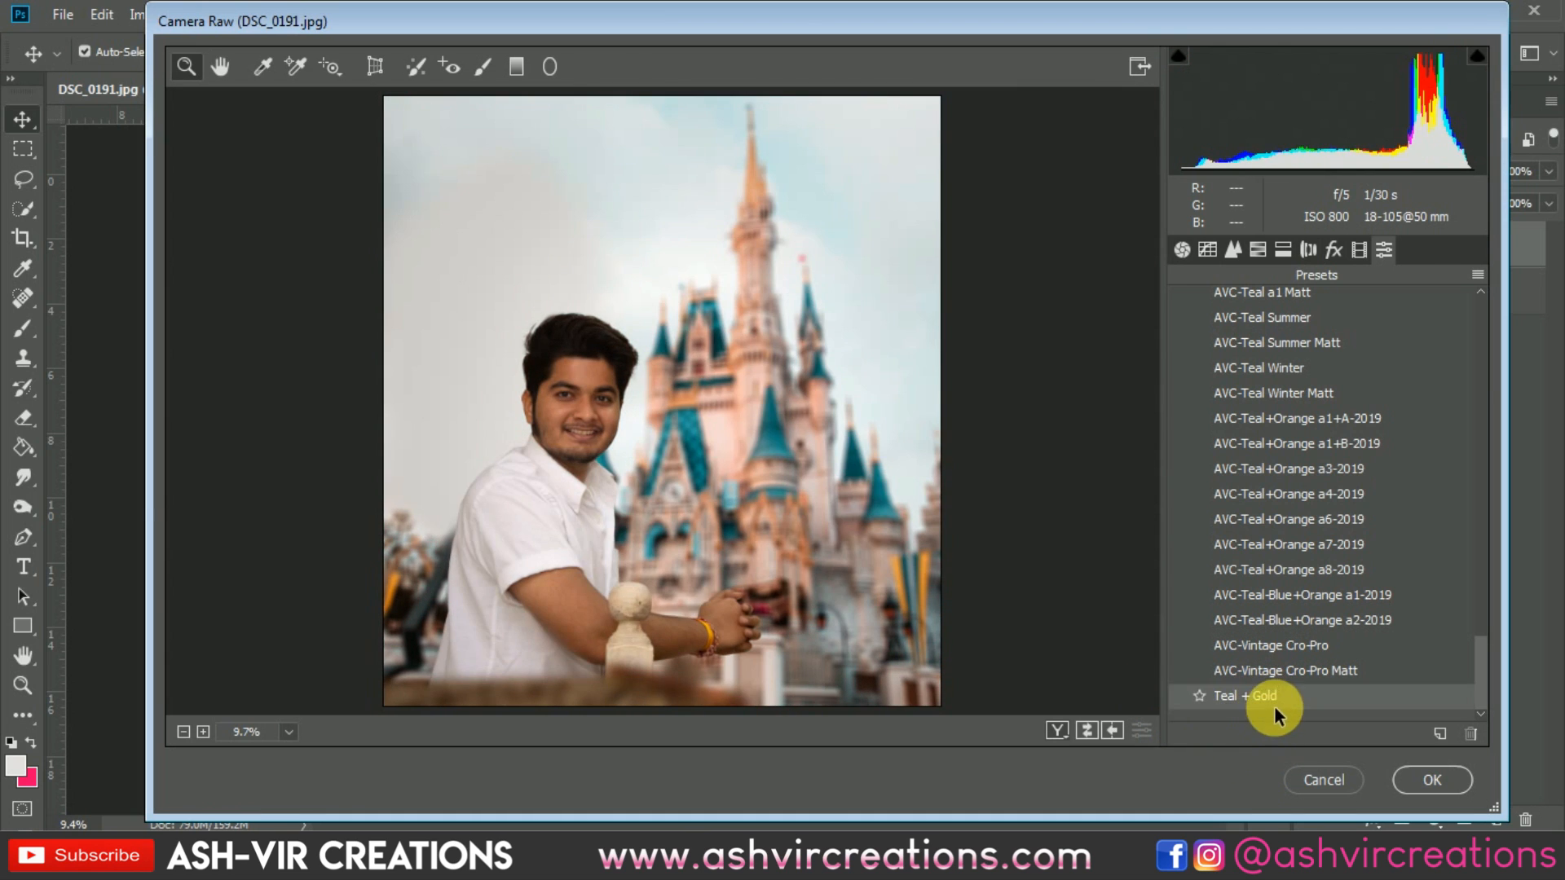
click(1274, 697)
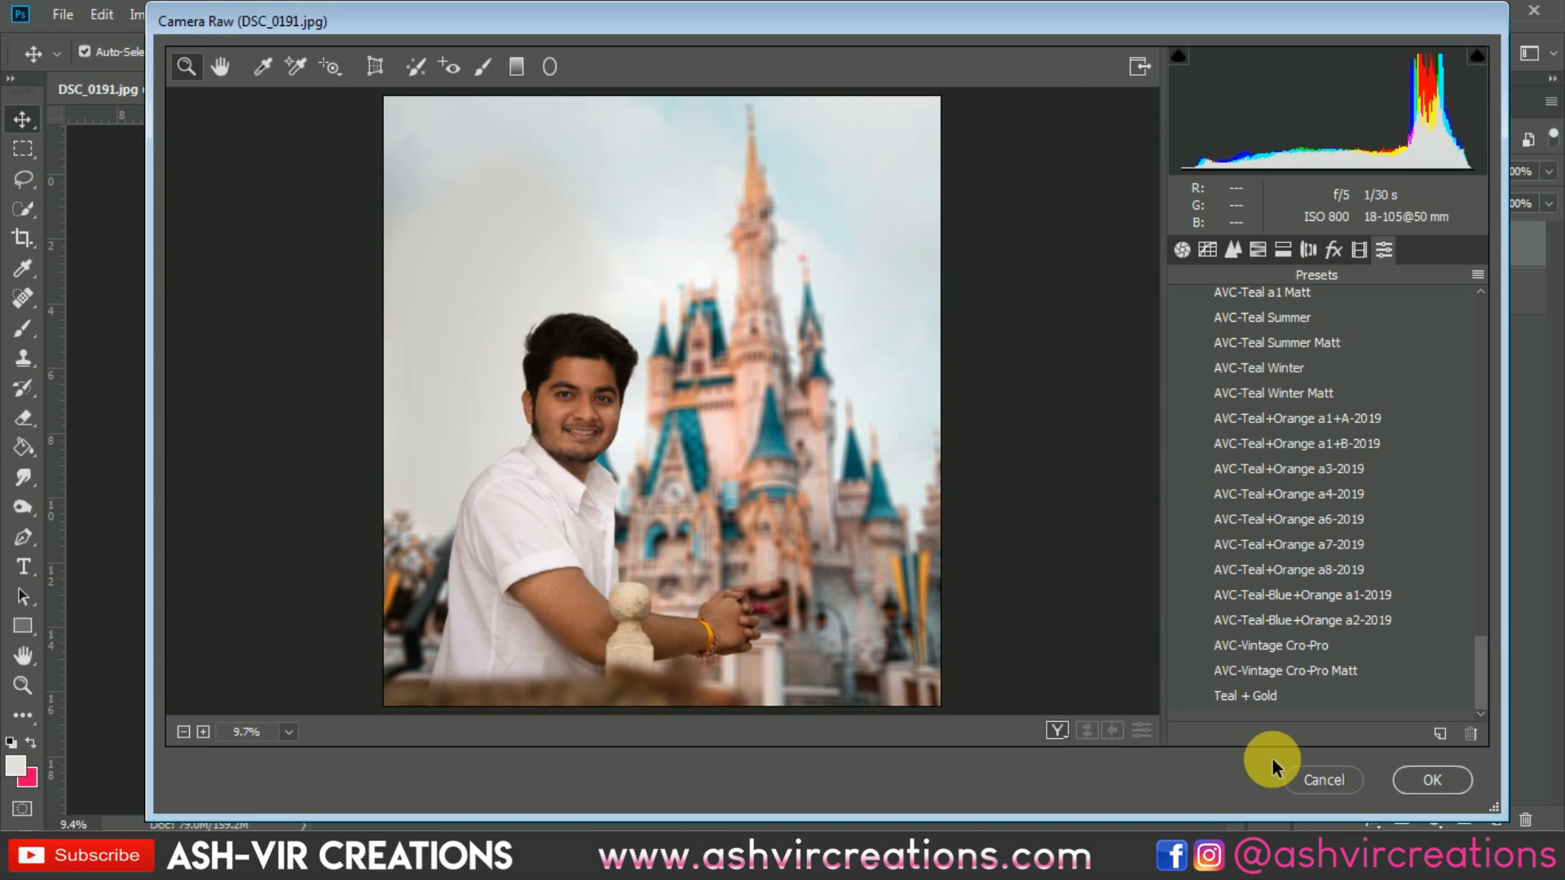
click(1318, 779)
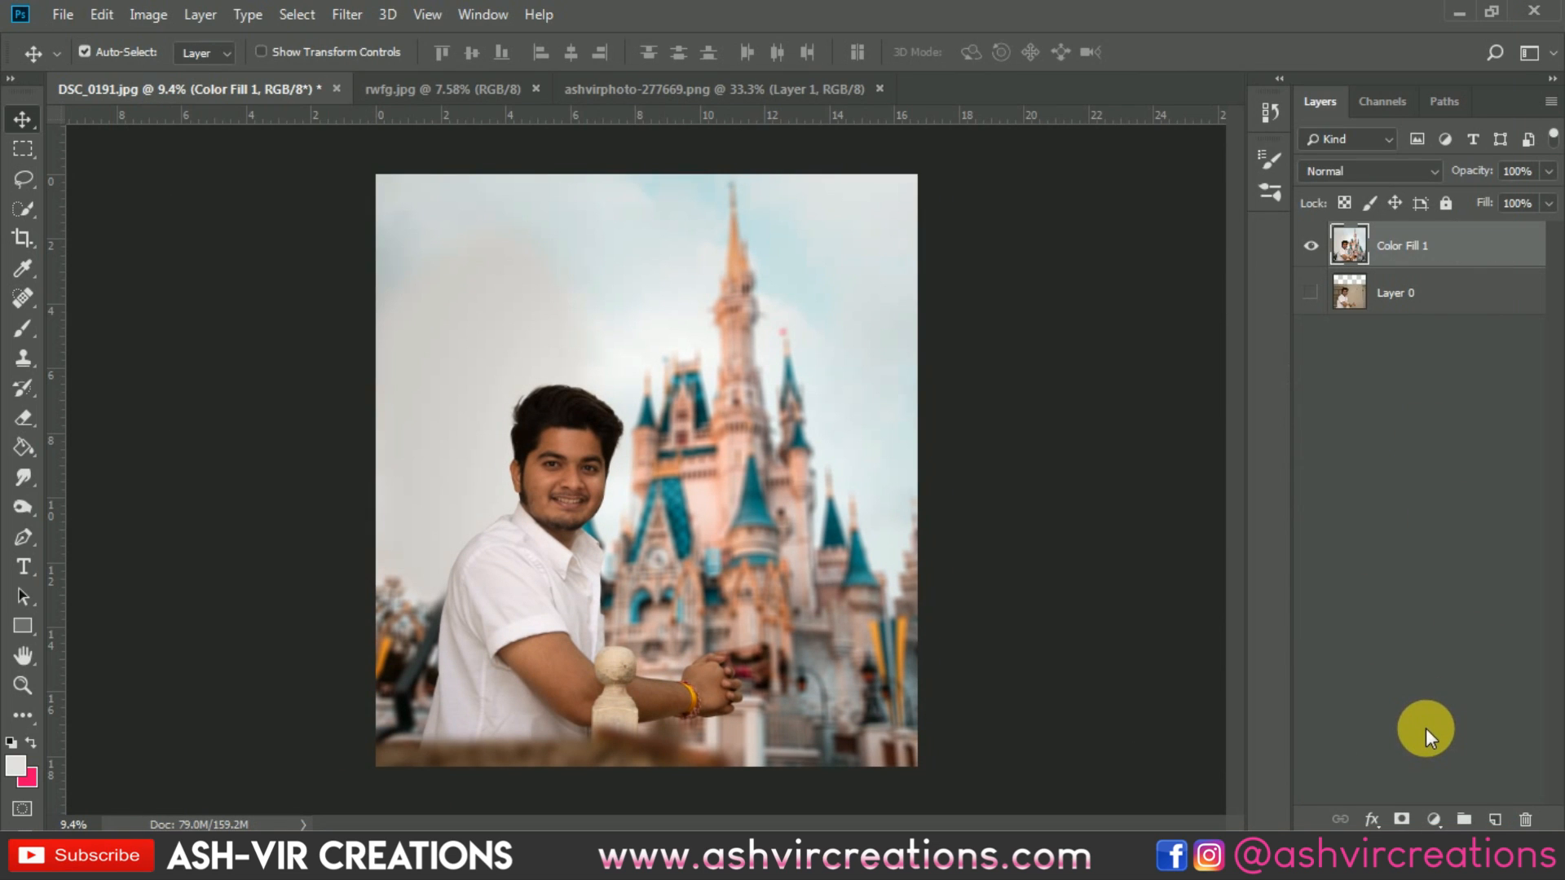
click(1434, 820)
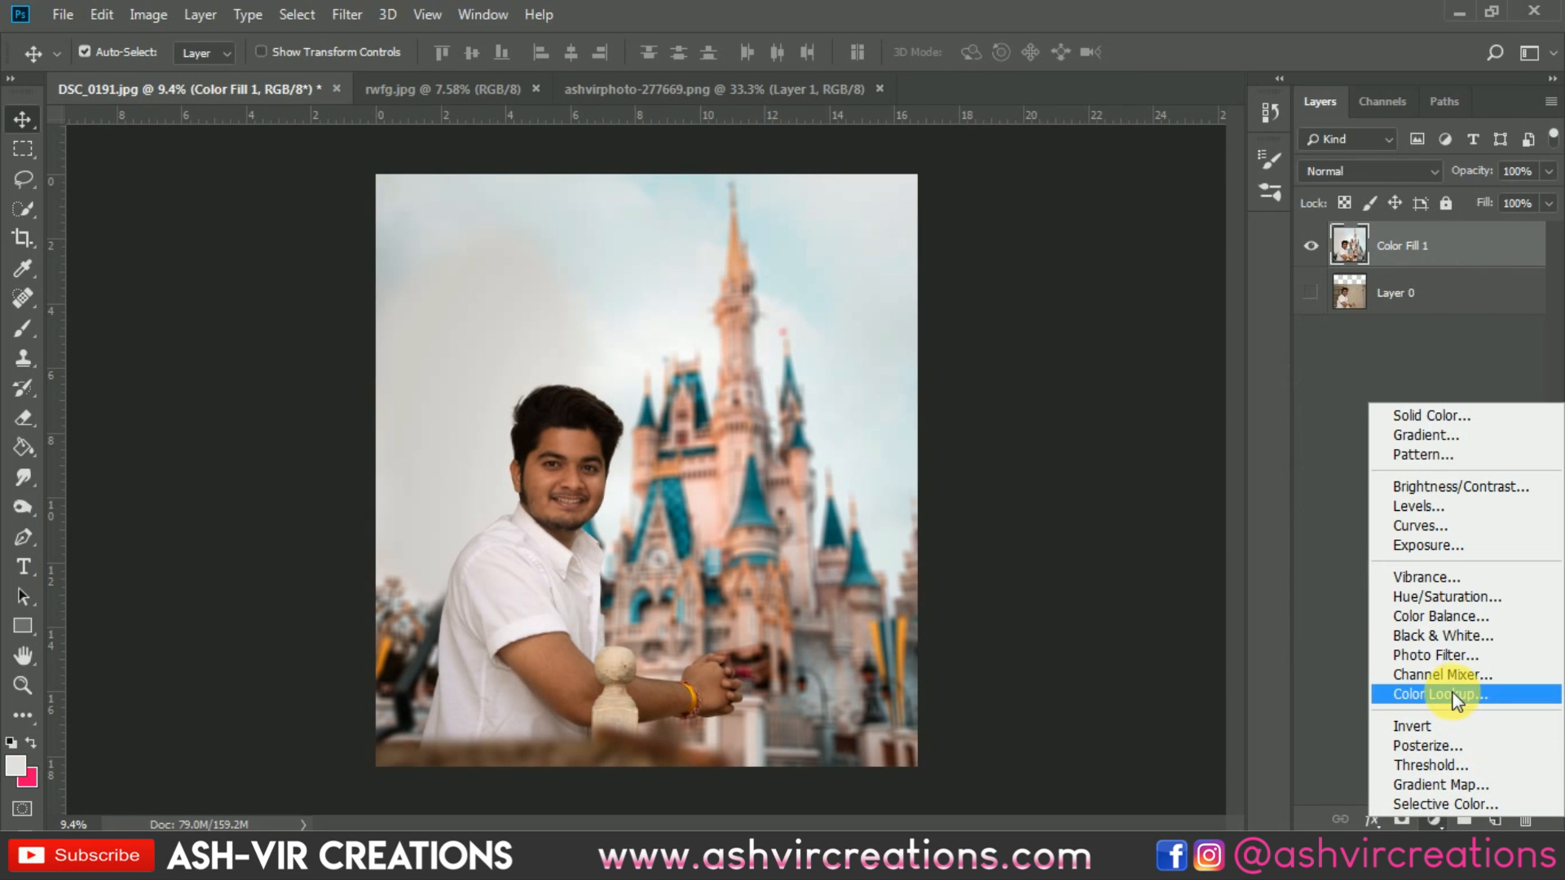
click(1437, 694)
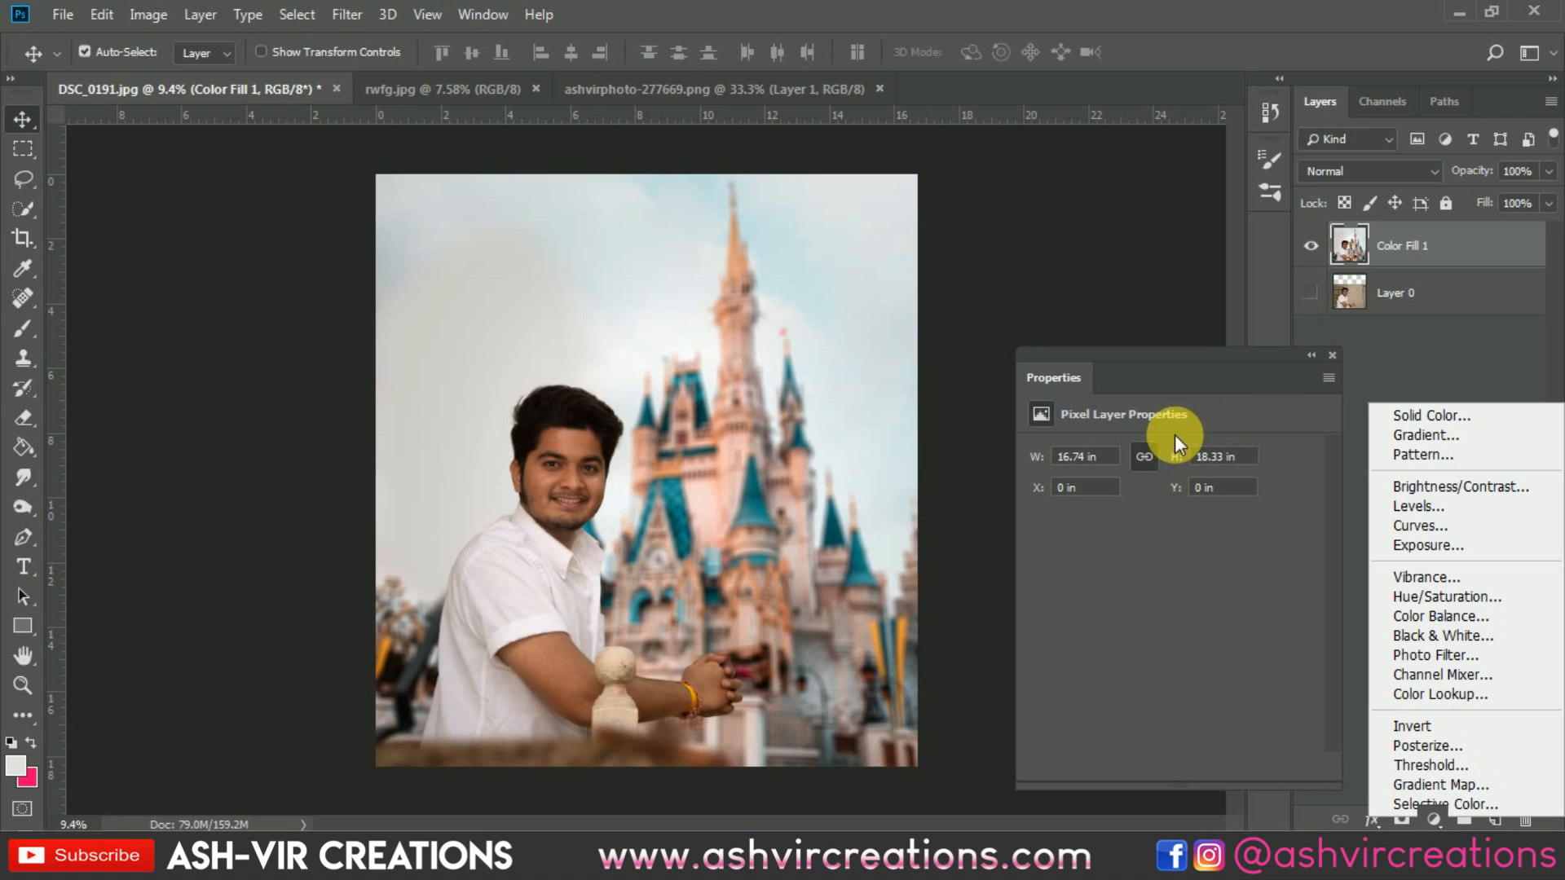
click(1333, 356)
key(ctrl+z)
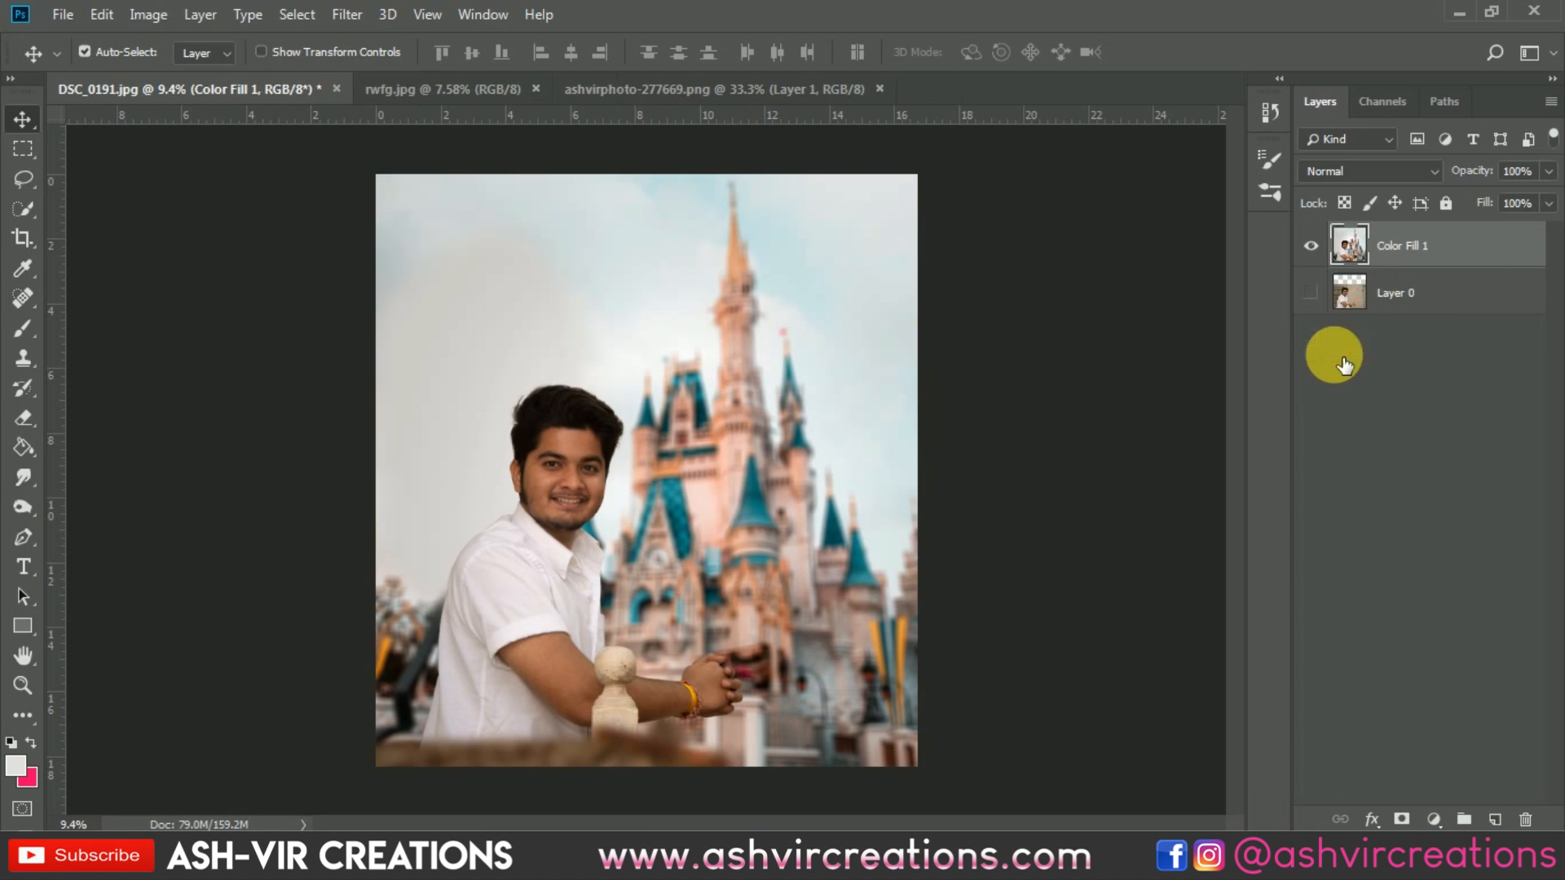
- Add a Curves adjustment layer and place shadow and highlight points on the Blue channel curve, lowering the highlights slightly
click(1434, 820)
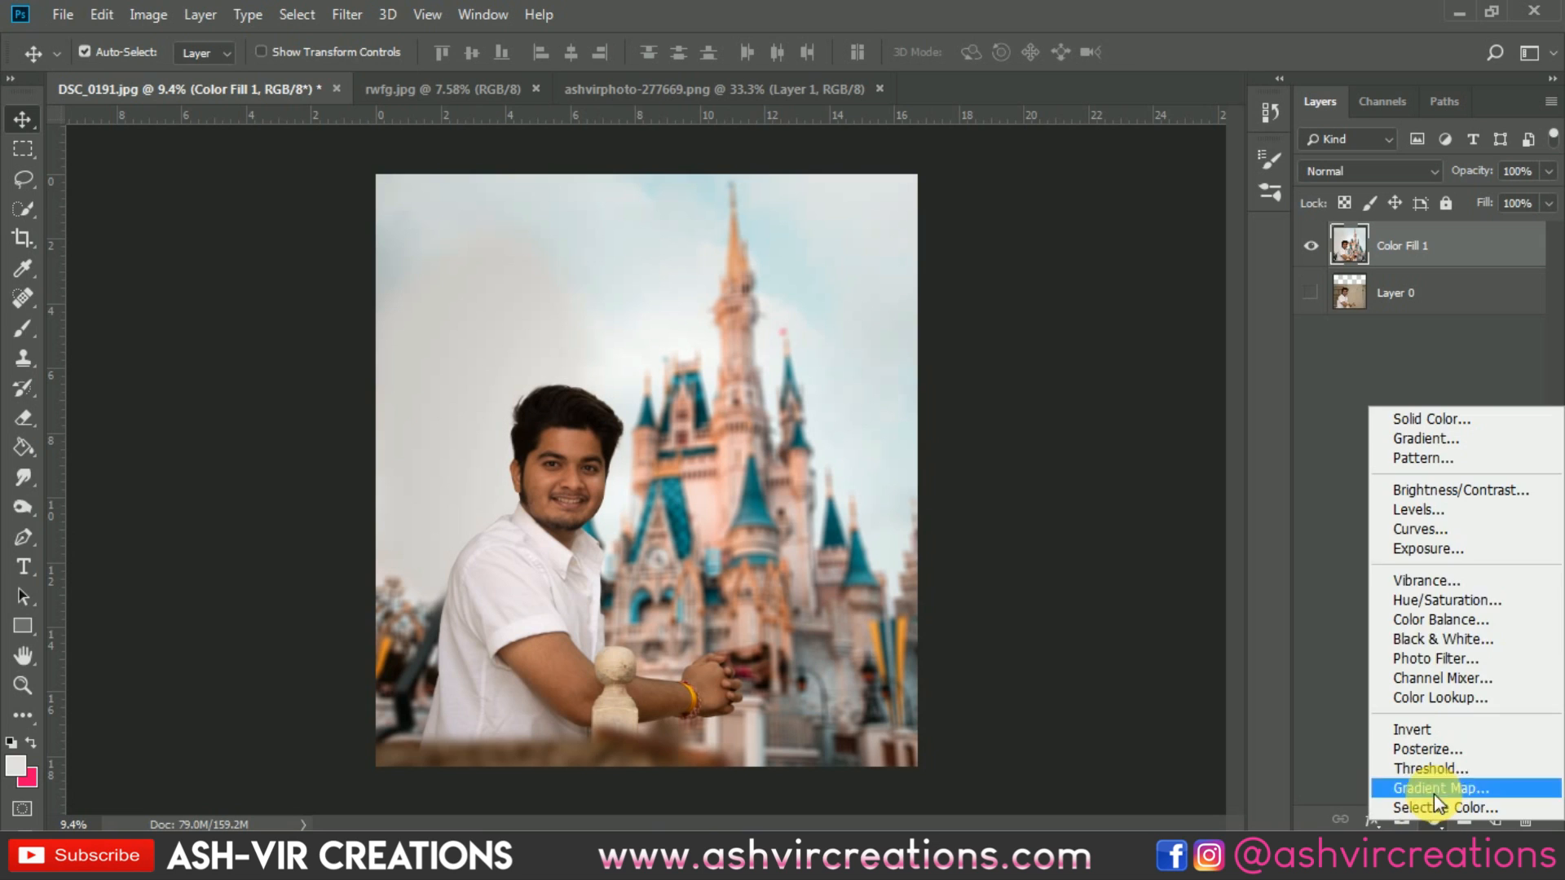
click(1433, 528)
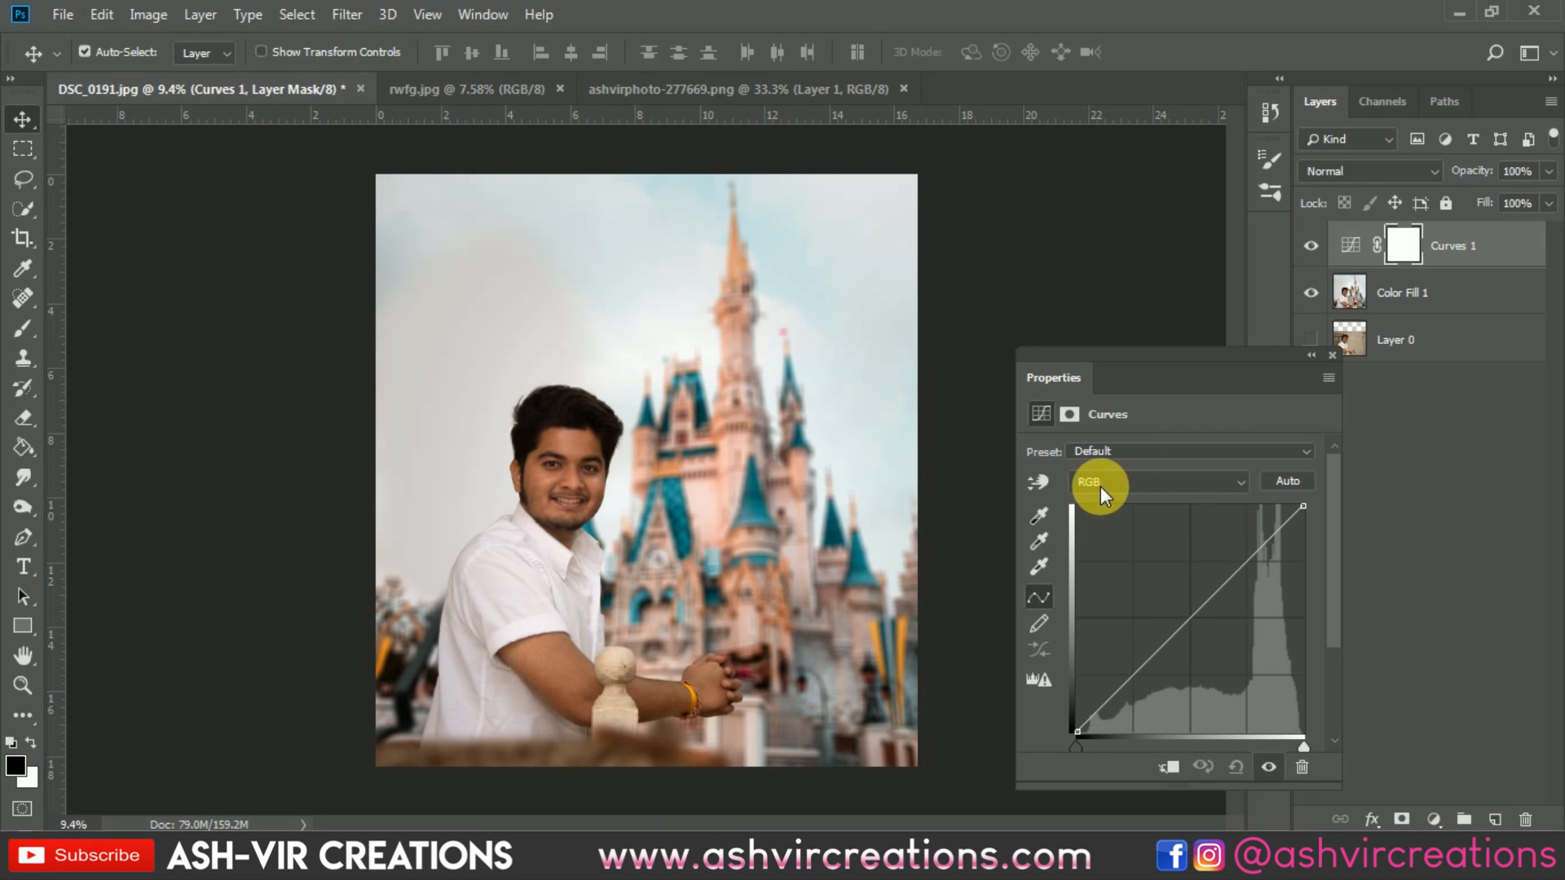
click(1101, 486)
click(1090, 561)
drag(1118, 694, 1128, 694)
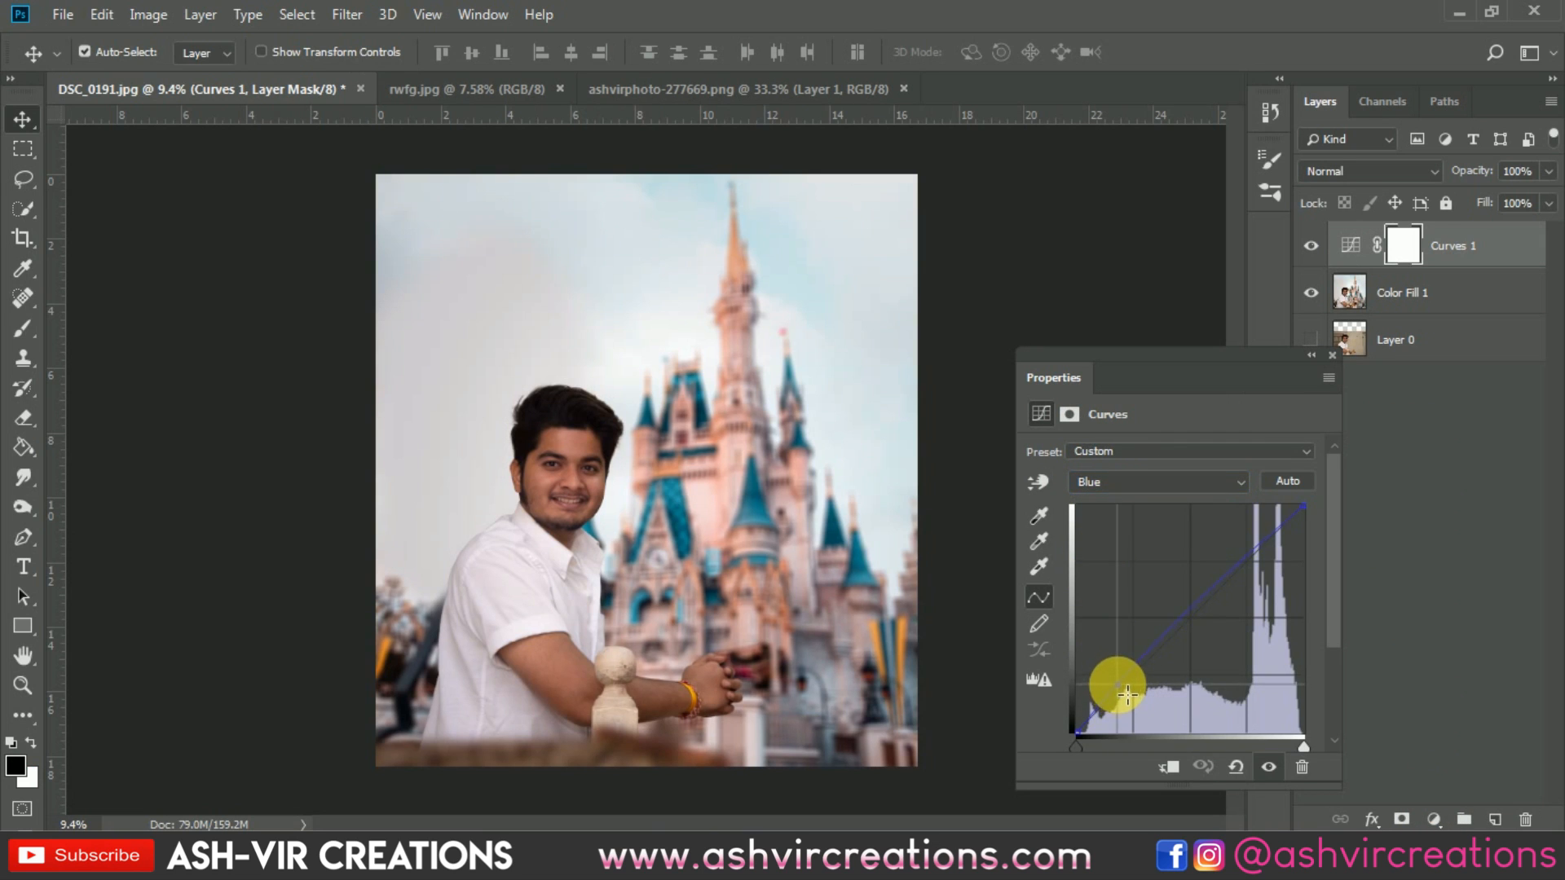
drag(1245, 556, 1263, 569)
drag(1132, 692, 1121, 691)
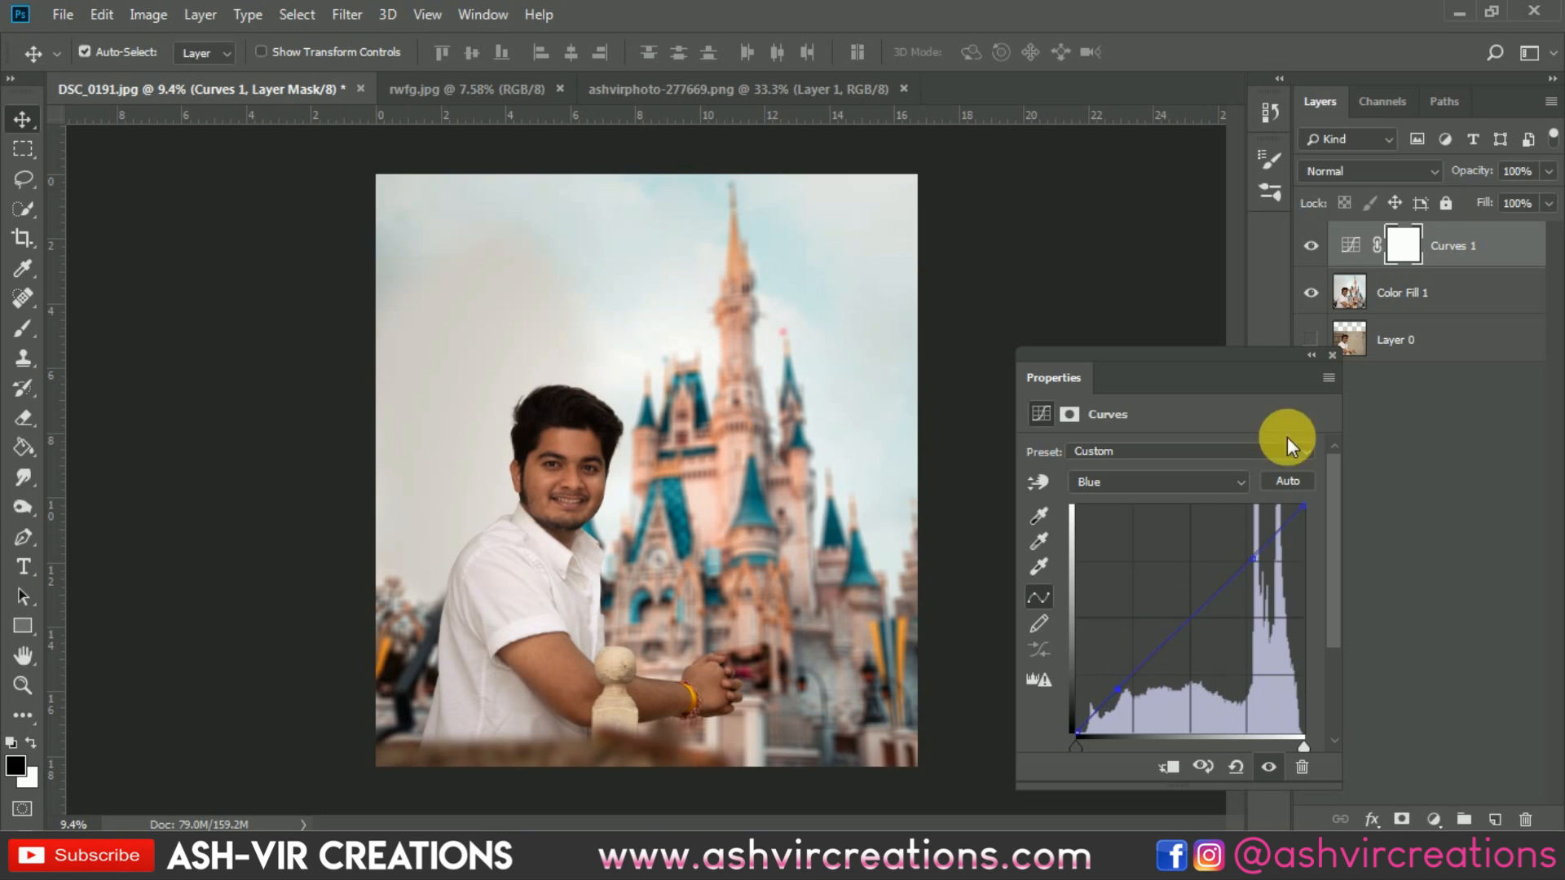
click(1325, 358)
- Compare the composite with and without the Curves adjustment layer
click(1311, 246)
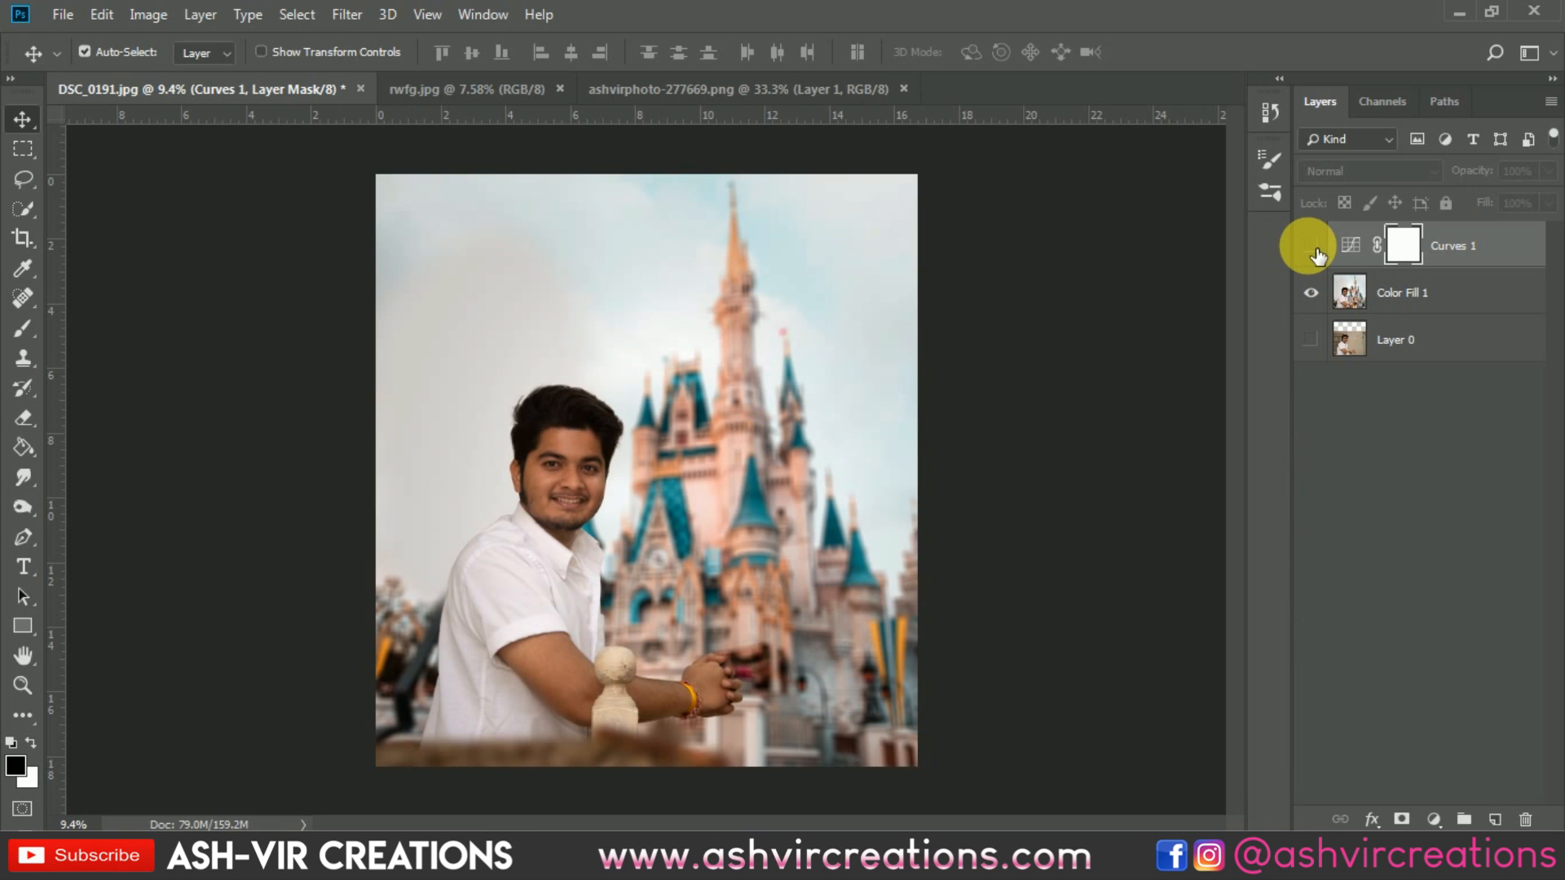
click(1309, 246)
click(1310, 246)
click(1309, 246)
- Merge the Curves 1 adjustment with the Color Fill 1 layer and duplicate the merged layer
click(1413, 294)
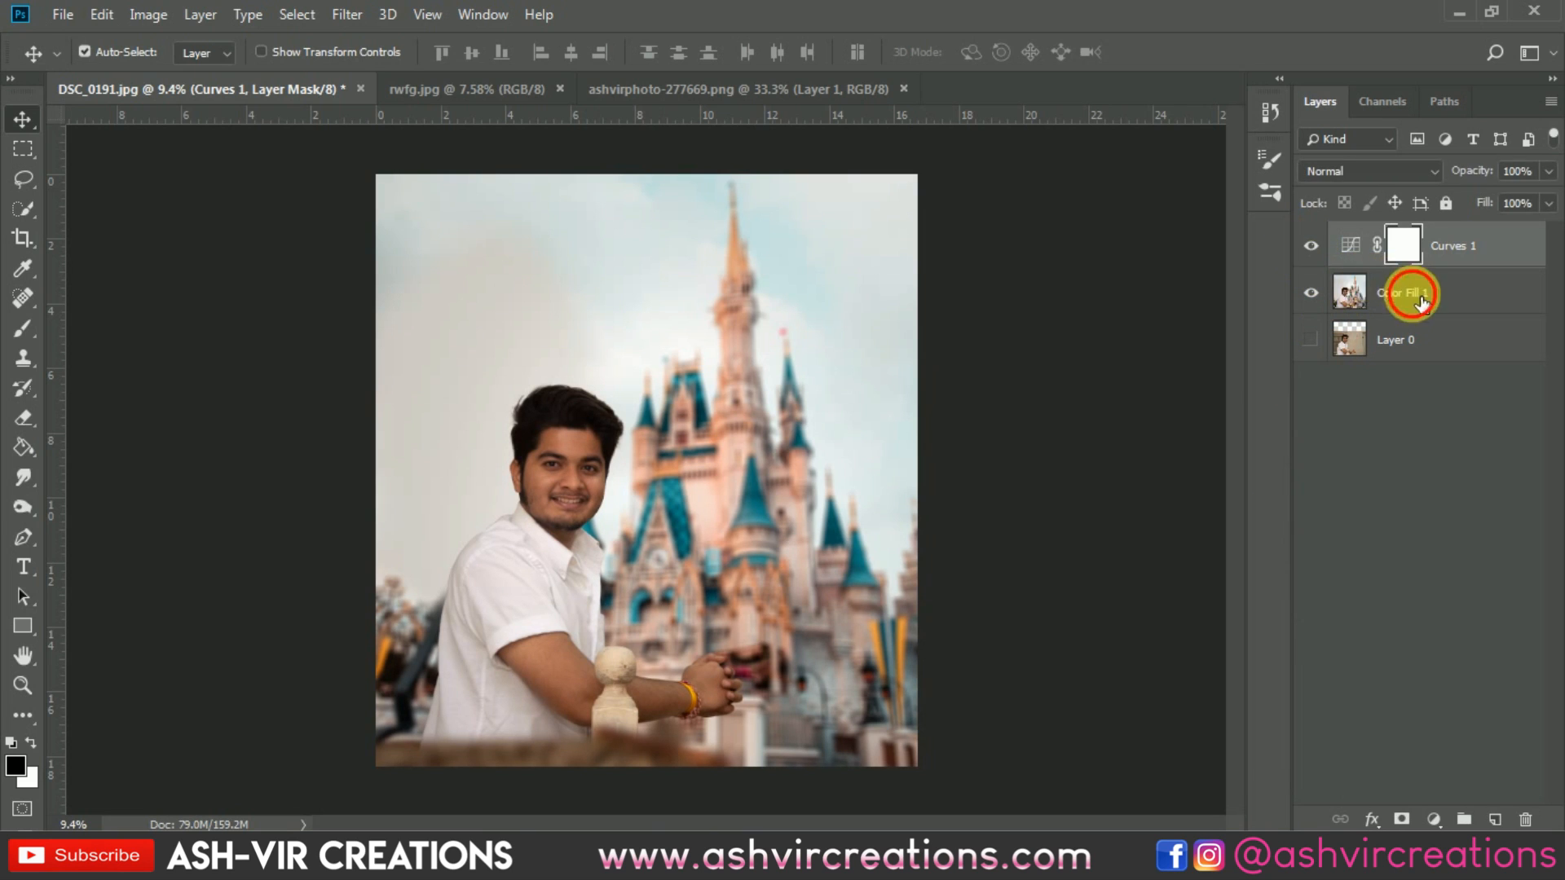
right_click(1412, 294)
click(1220, 638)
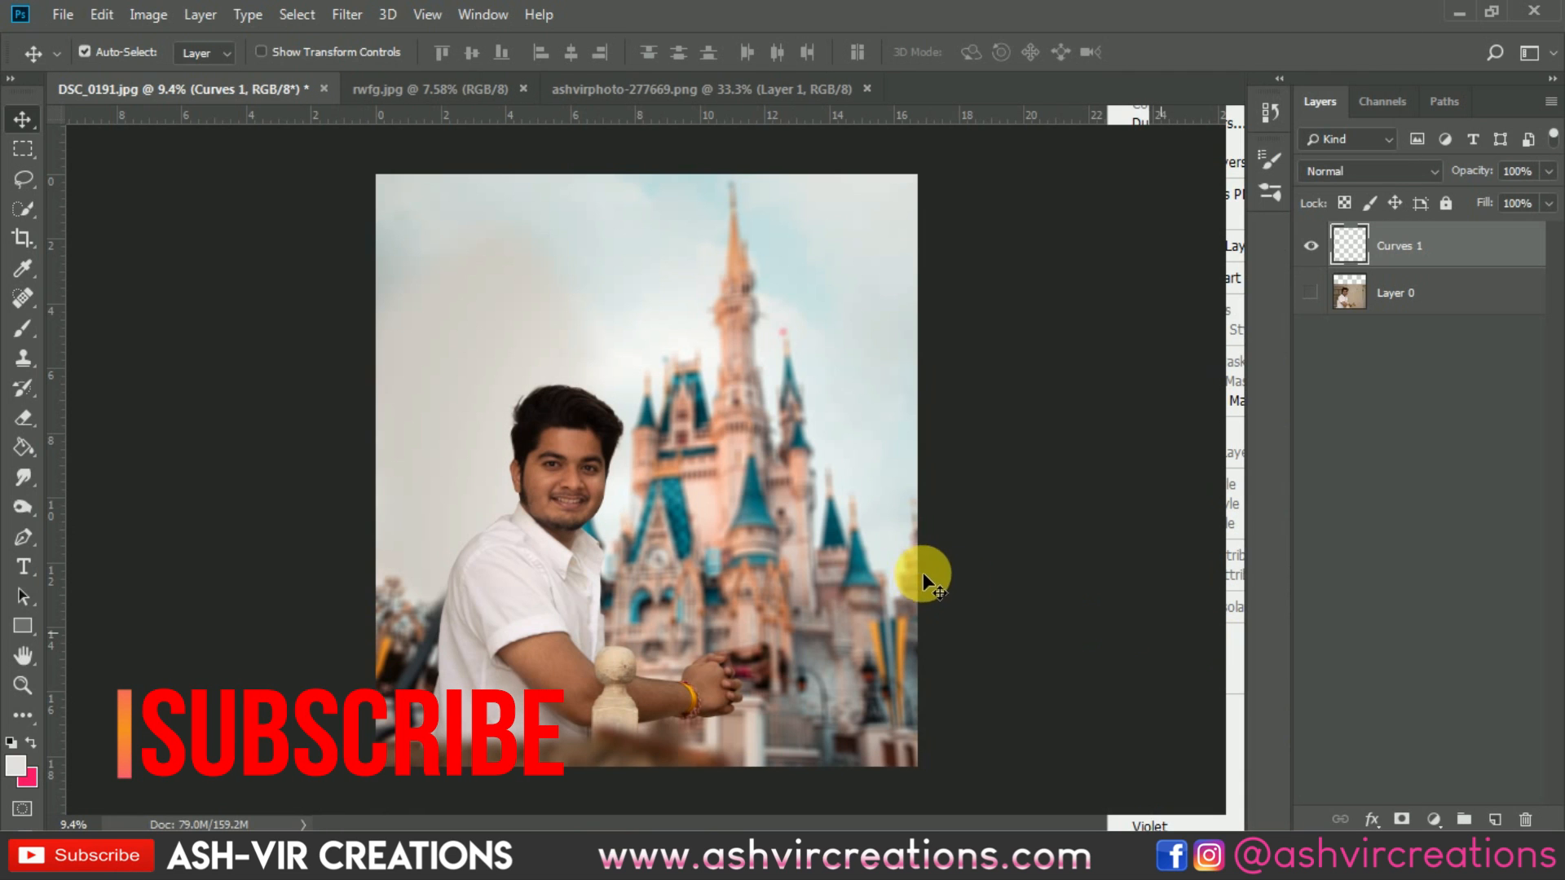
right_click(1430, 240)
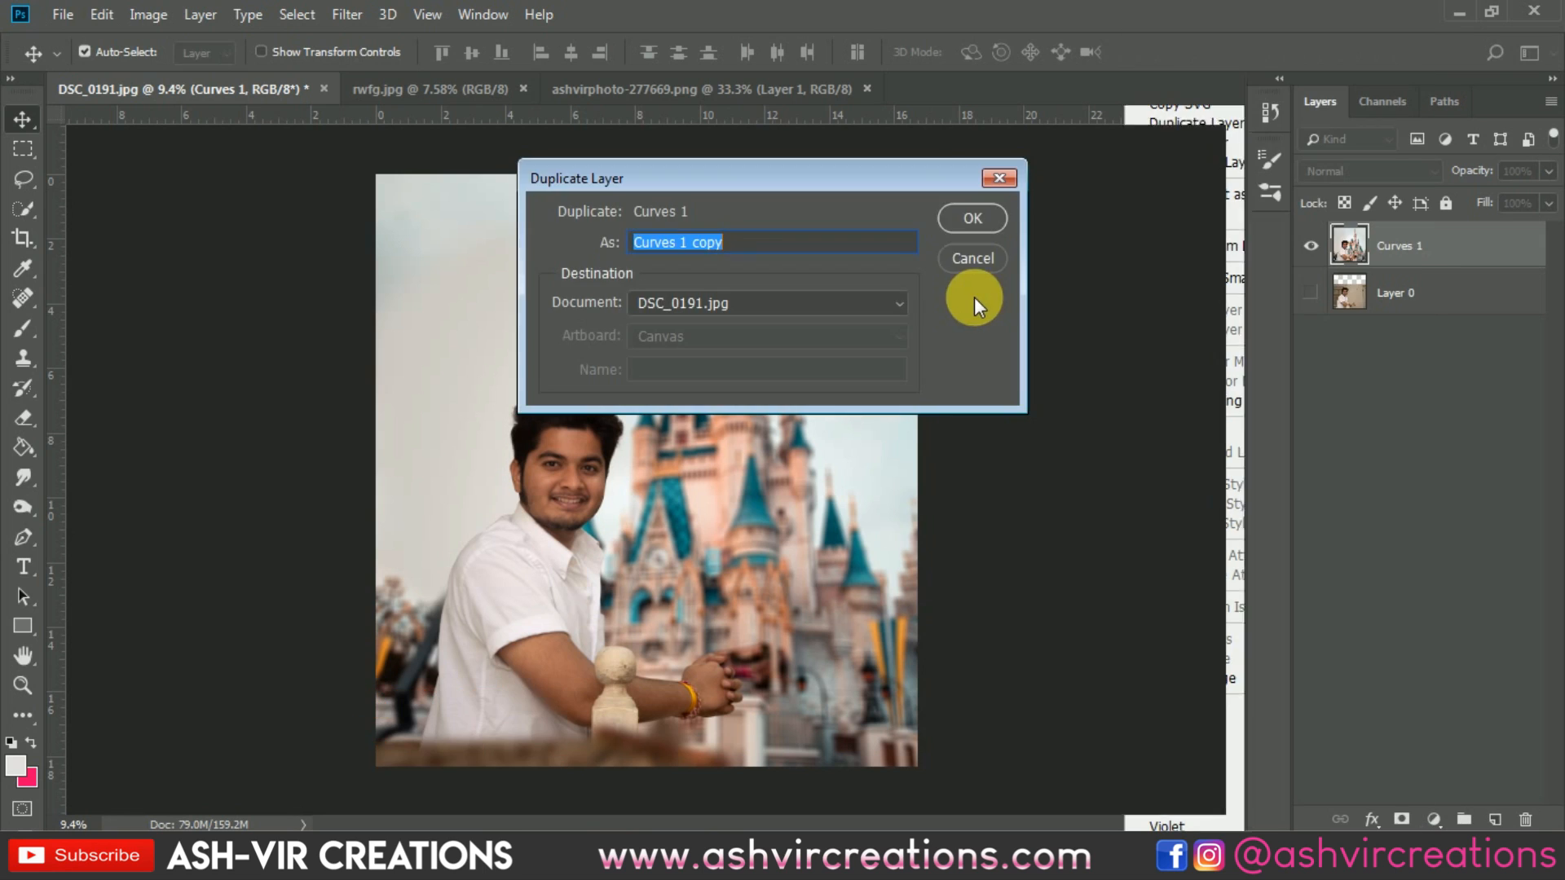
click(967, 221)
- Apply the Camera Raw filter to the duplicate with the AVC-Teal+Orange a3-2019 preset, after trying Teal + Gold and AVC-Vintage Cro-Pro Matt
click(347, 18)
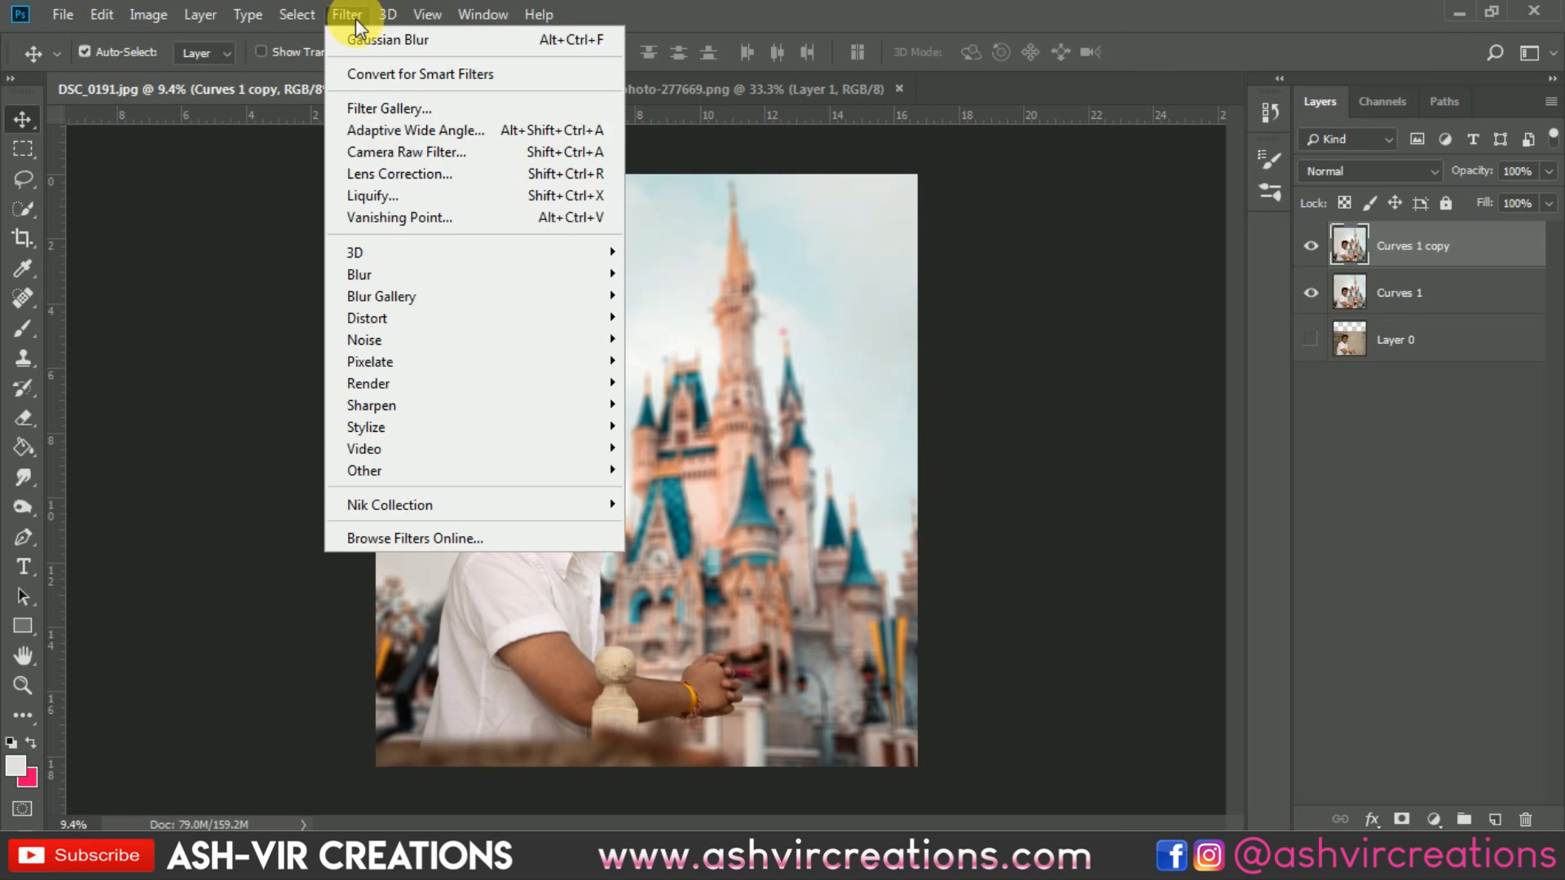
click(449, 153)
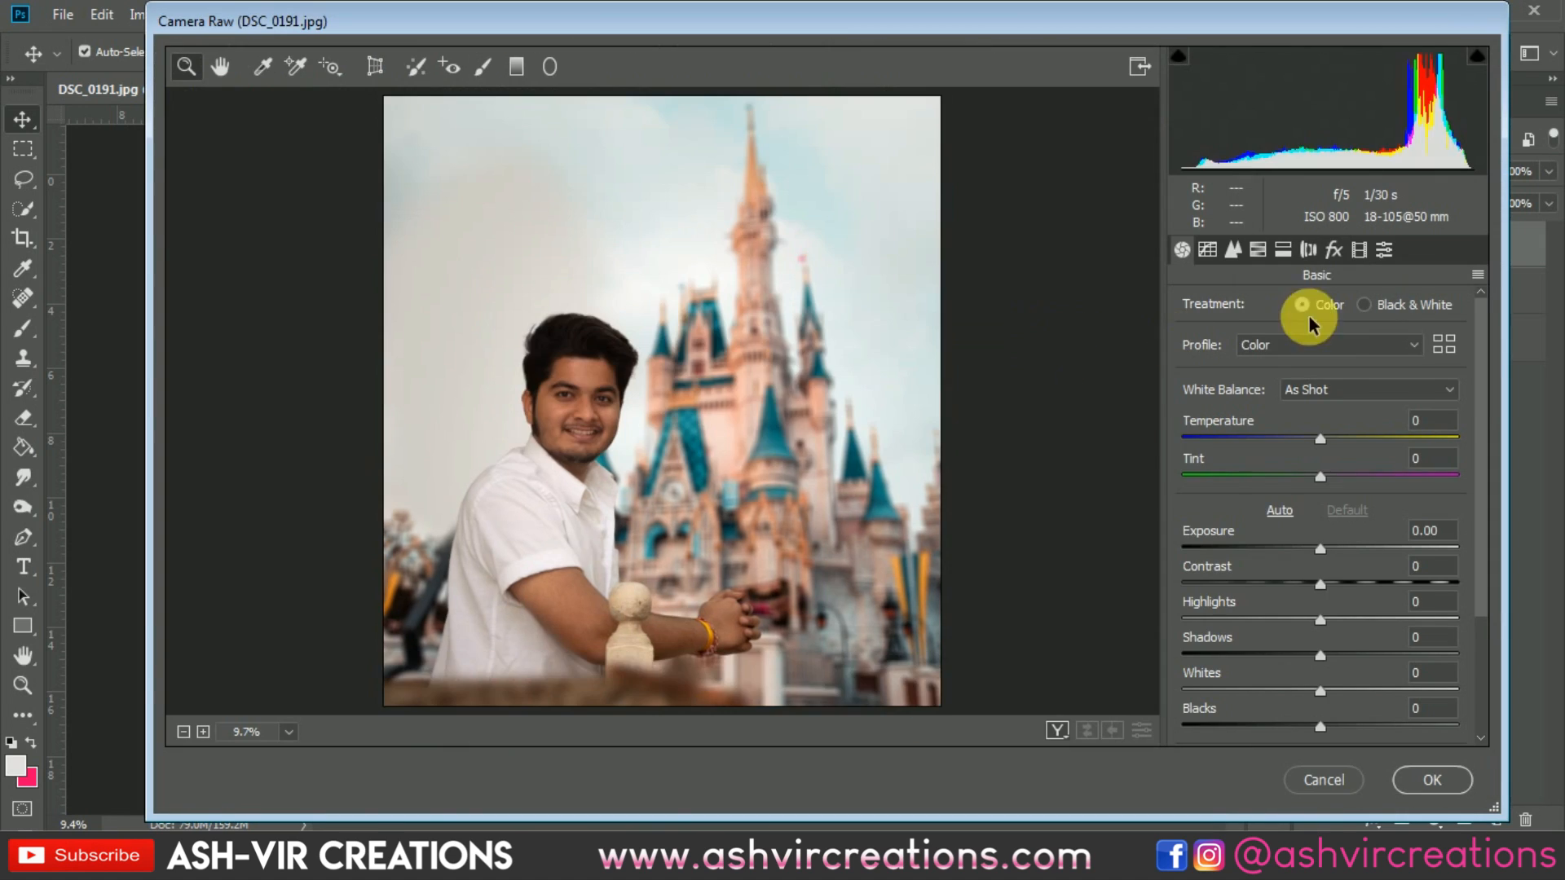
click(1379, 247)
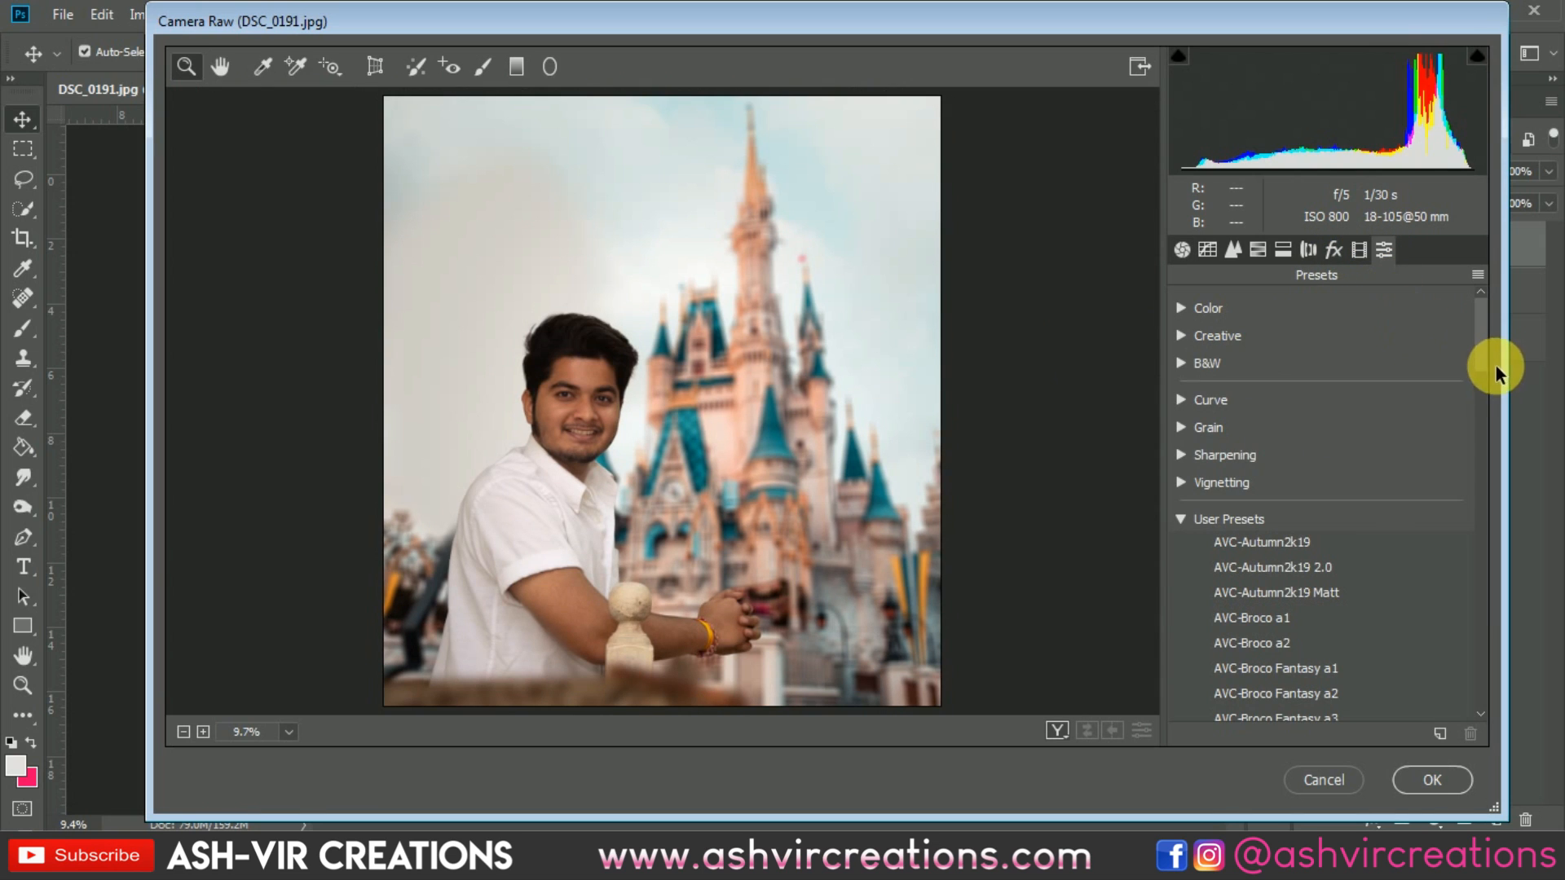
drag(1480, 355, 1505, 716)
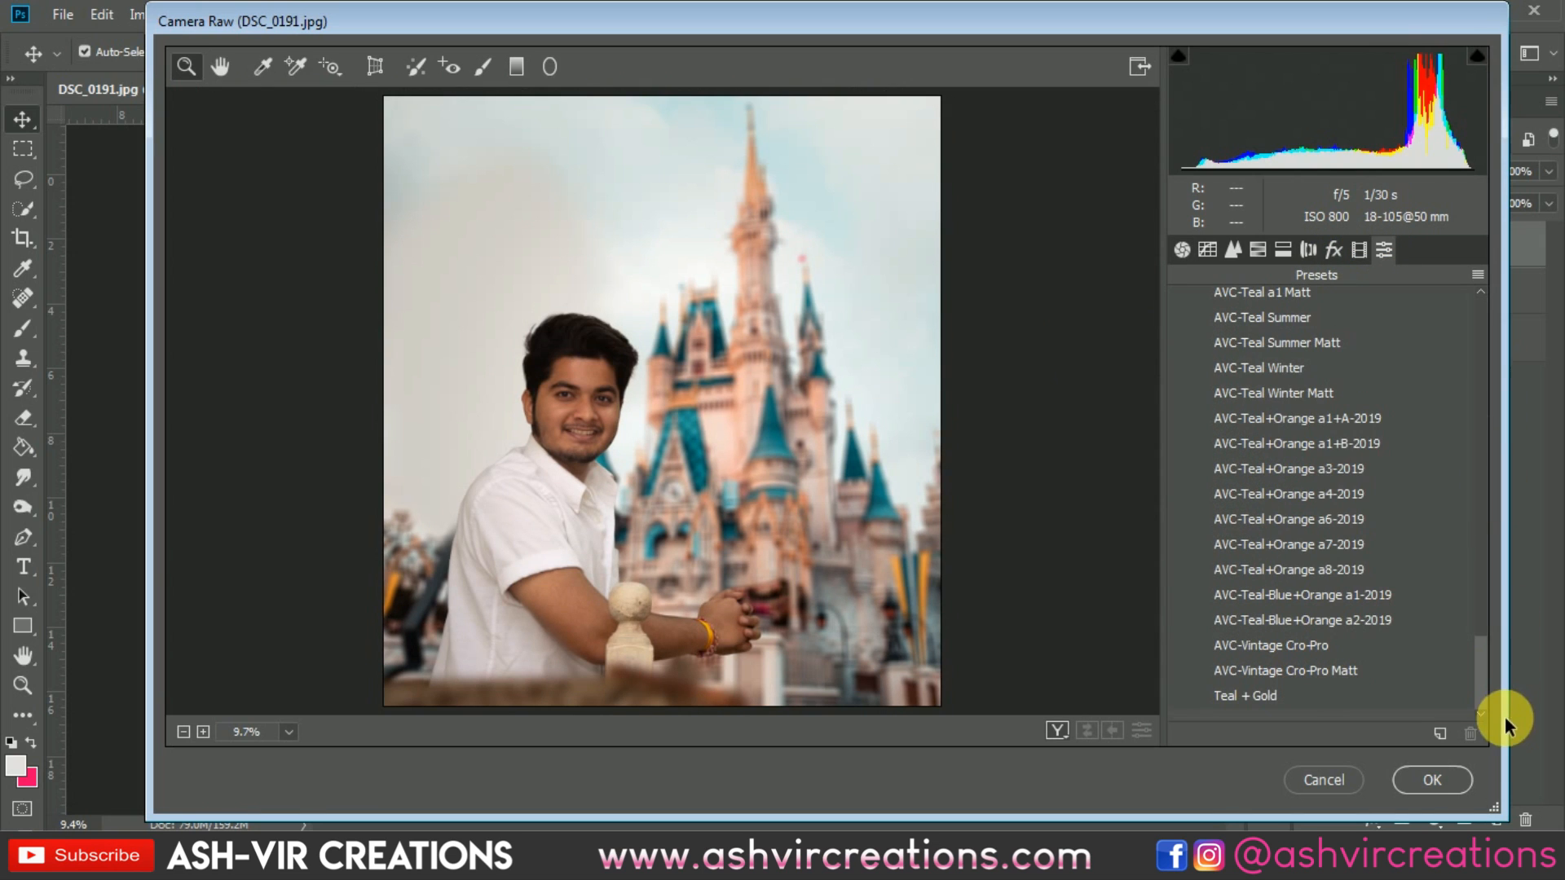
click(1343, 704)
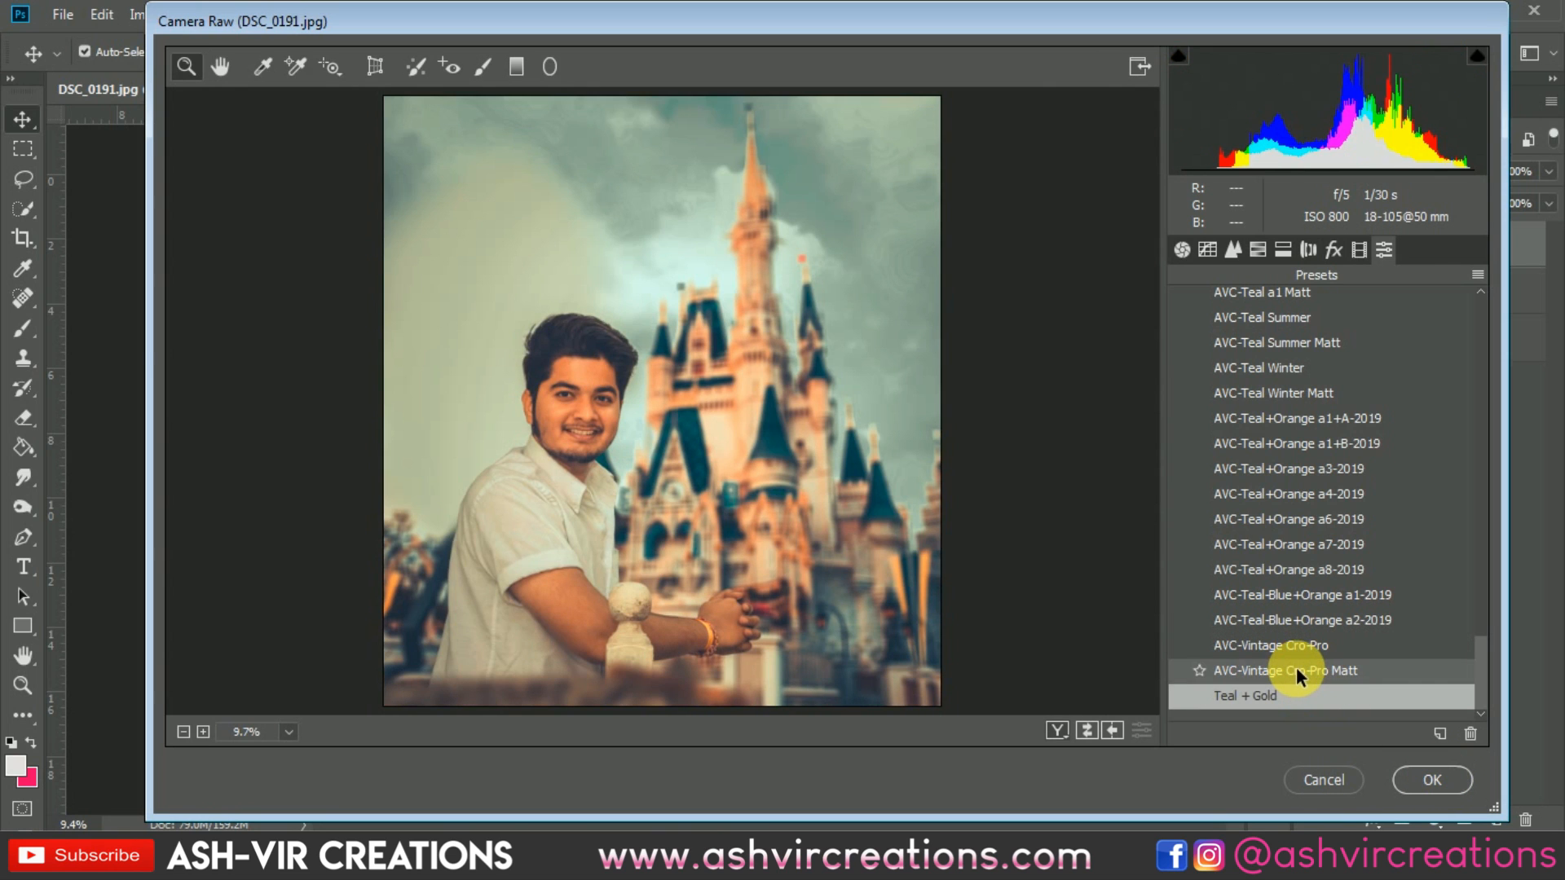
click(1296, 668)
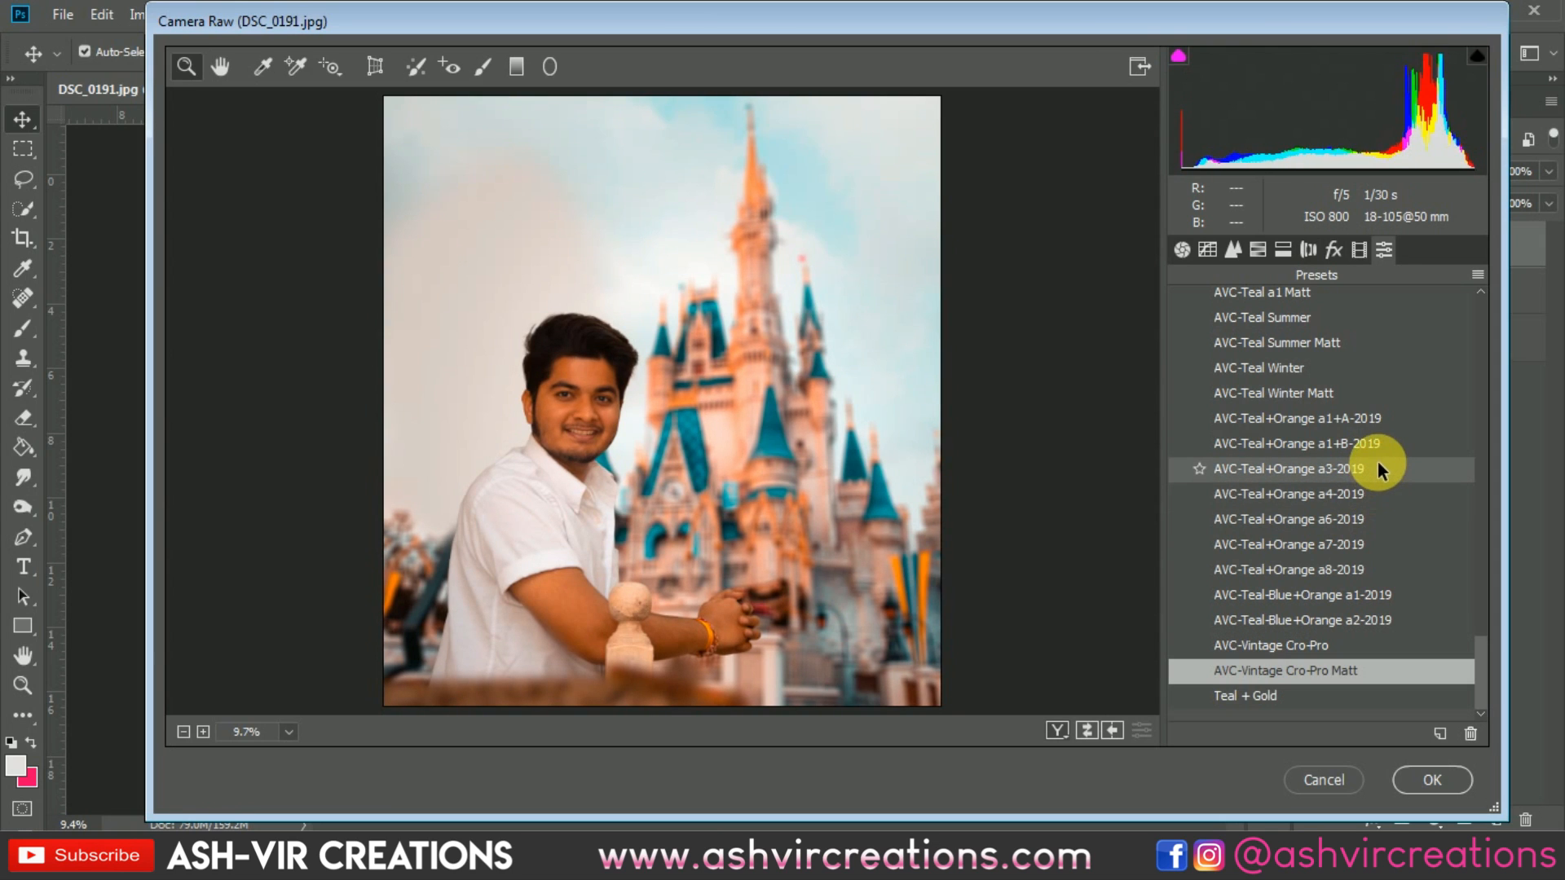
click(1378, 460)
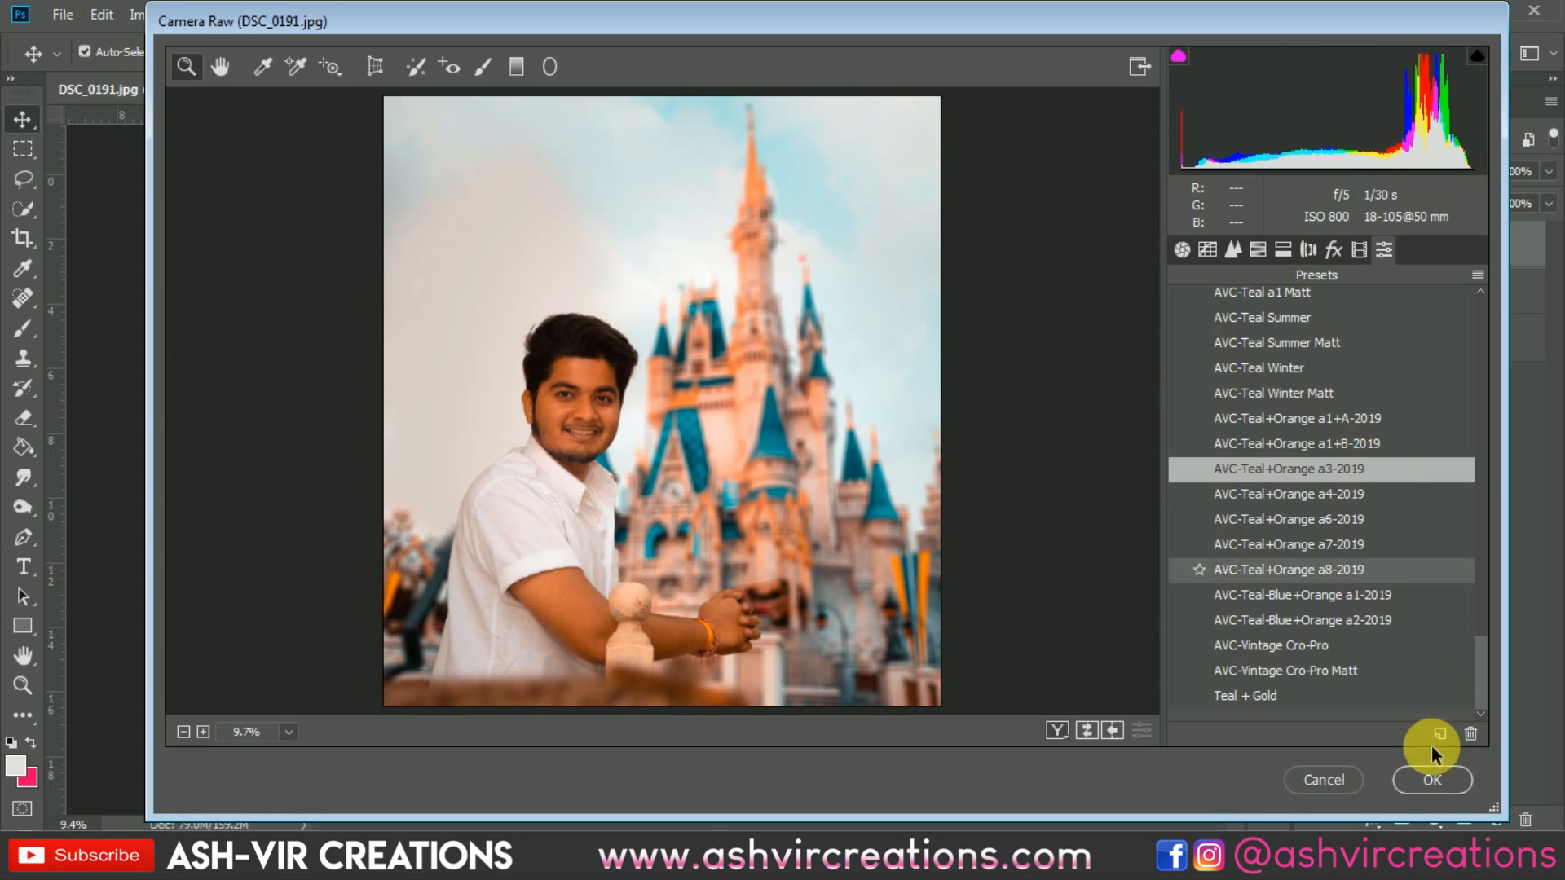
click(1423, 782)
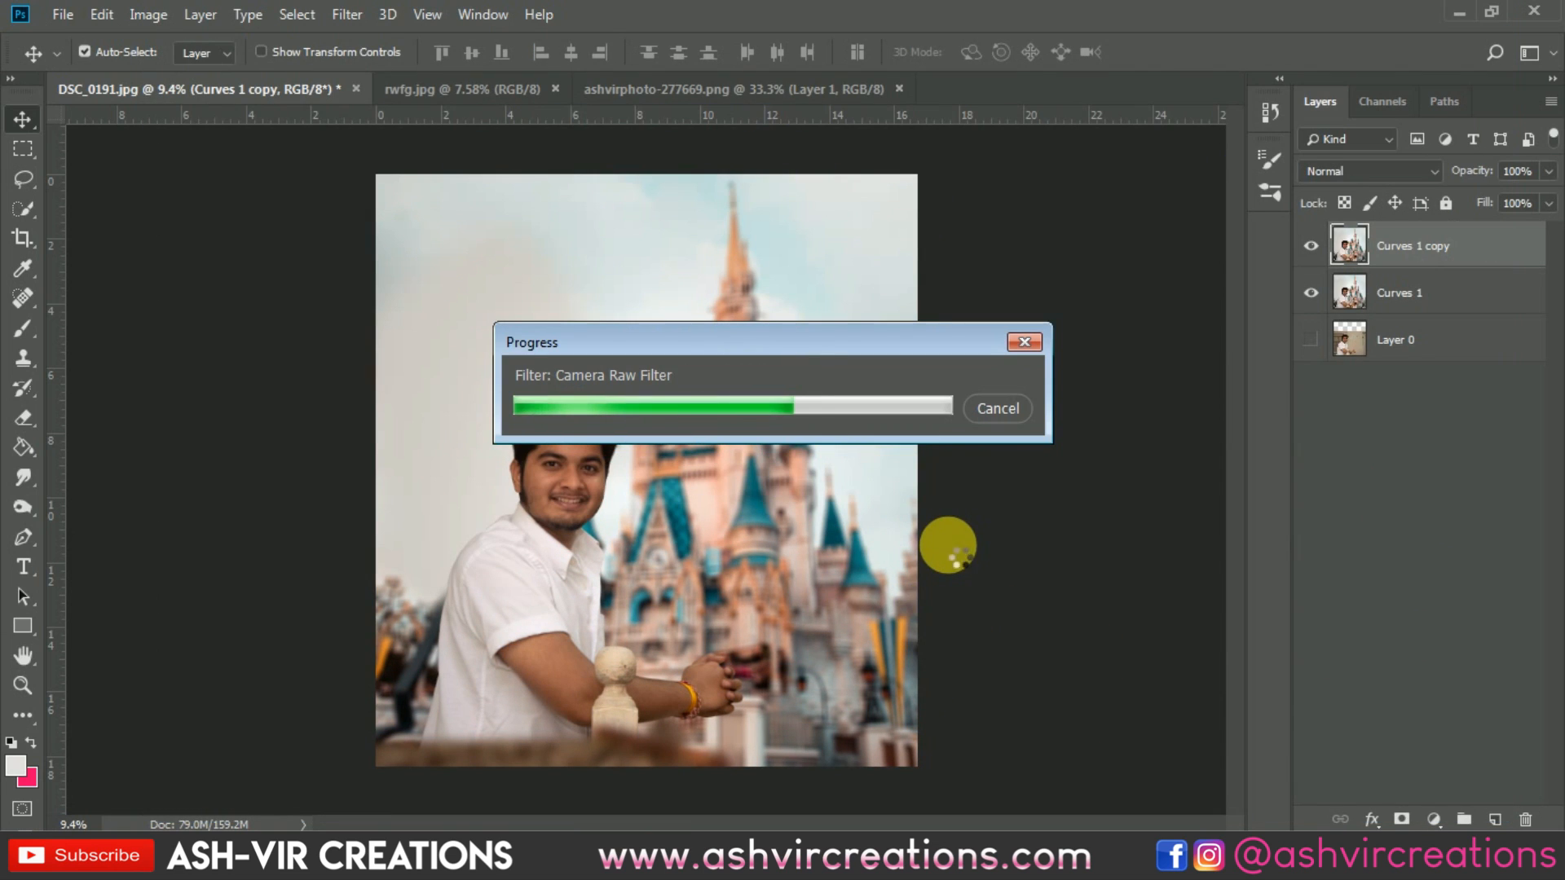
- Compare the composite with the graded Curves 1 copy layer hidden and shown
scroll(914, 483, up, 2)
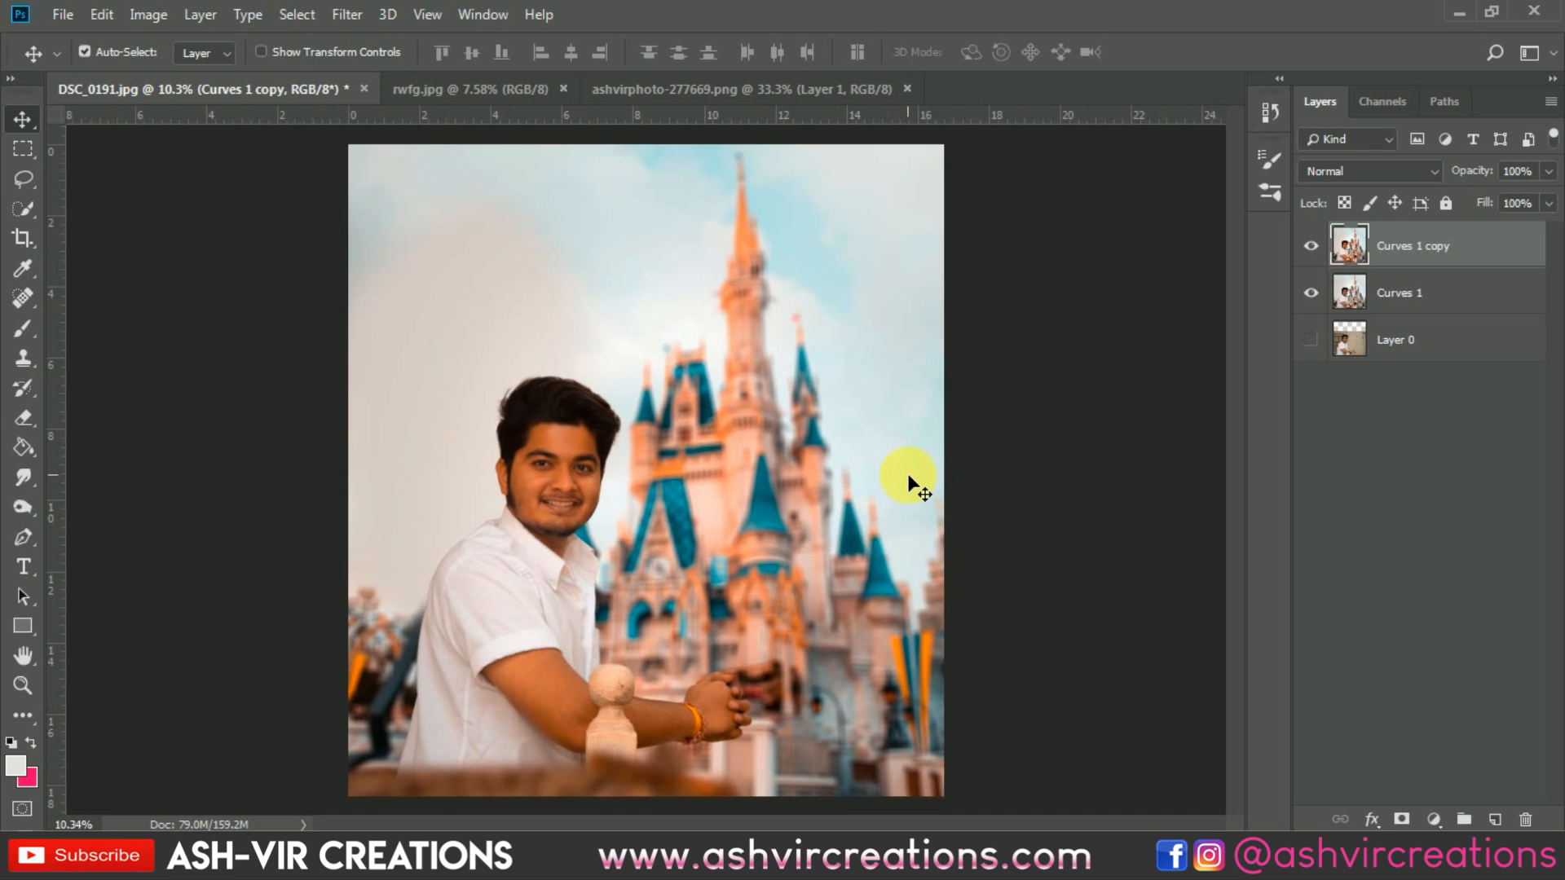
scroll(1124, 367, down, 1)
click(1311, 246)
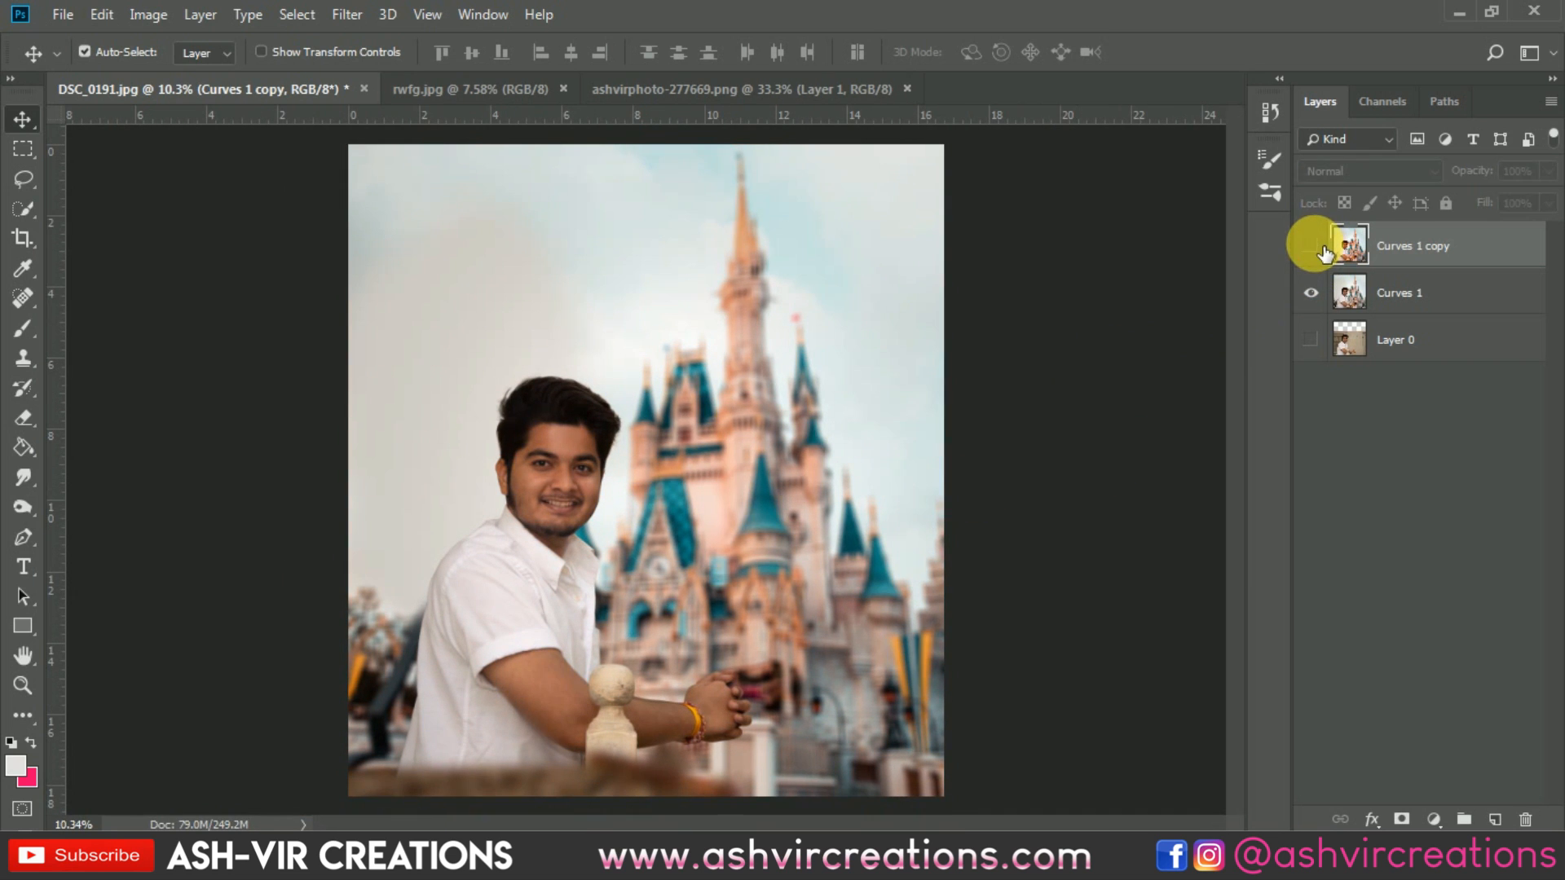
click(1311, 246)
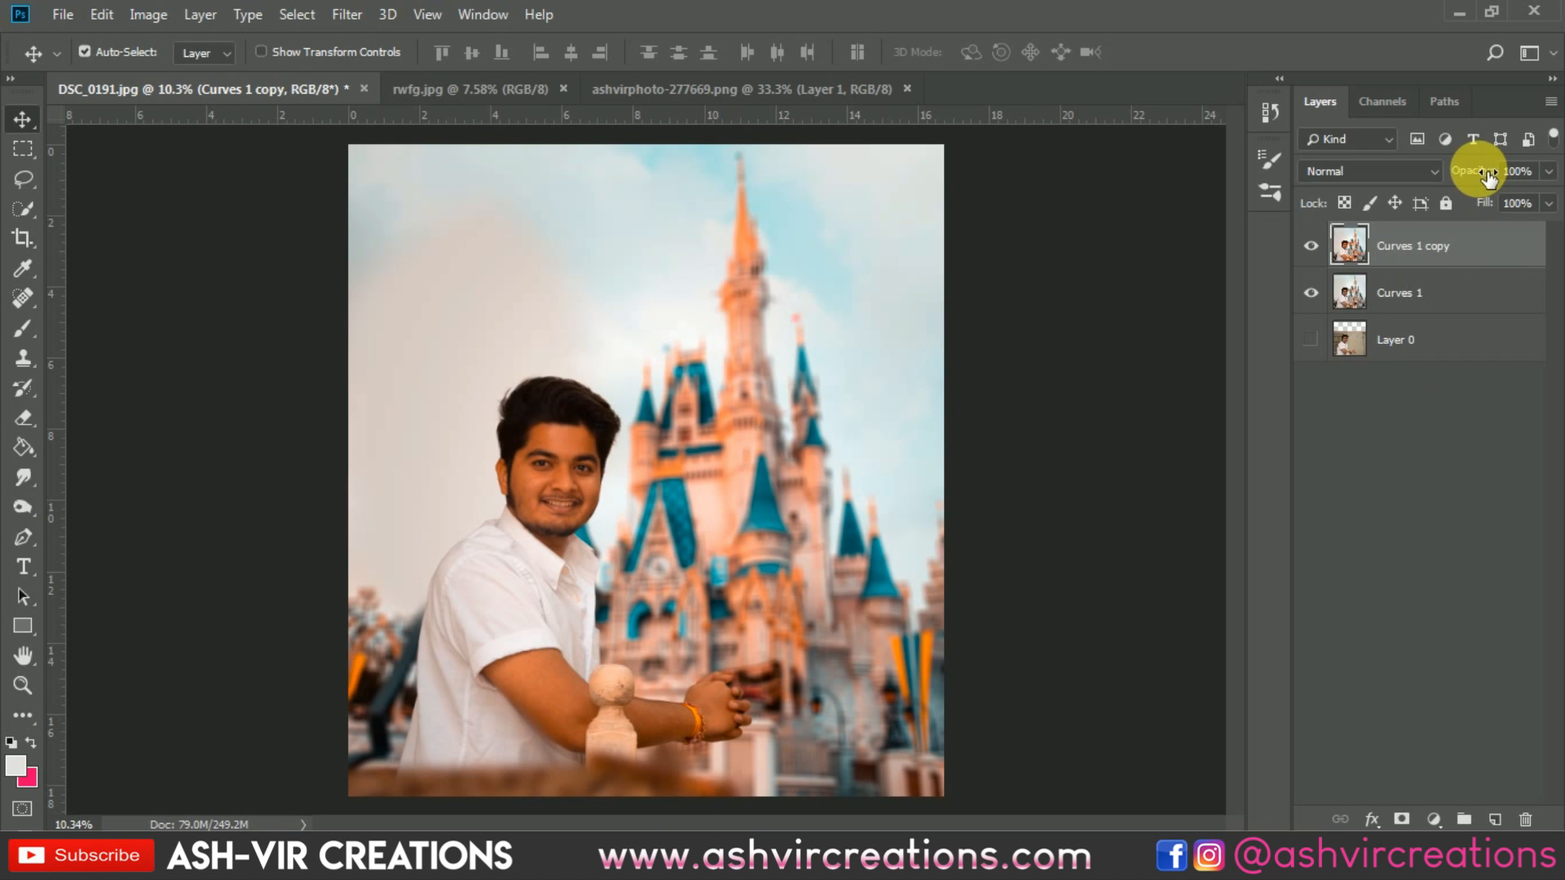
- Lower the Curves 1 copy layer's opacity to 45% and compare the composite with and without it
drag(1489, 177, 1425, 180)
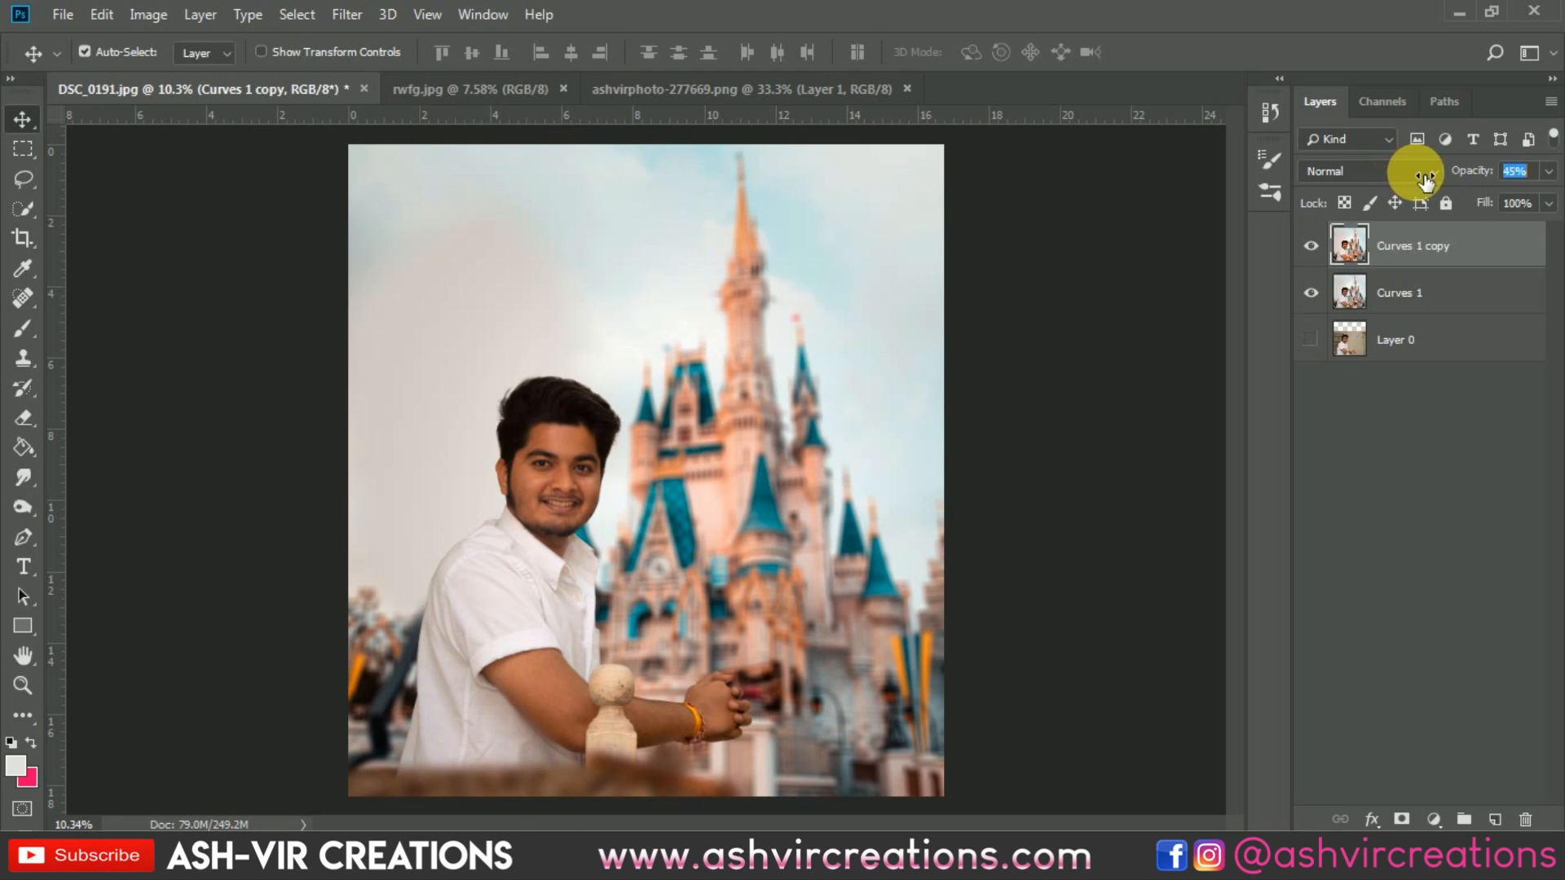
click(1317, 246)
click(1317, 245)
click(1312, 246)
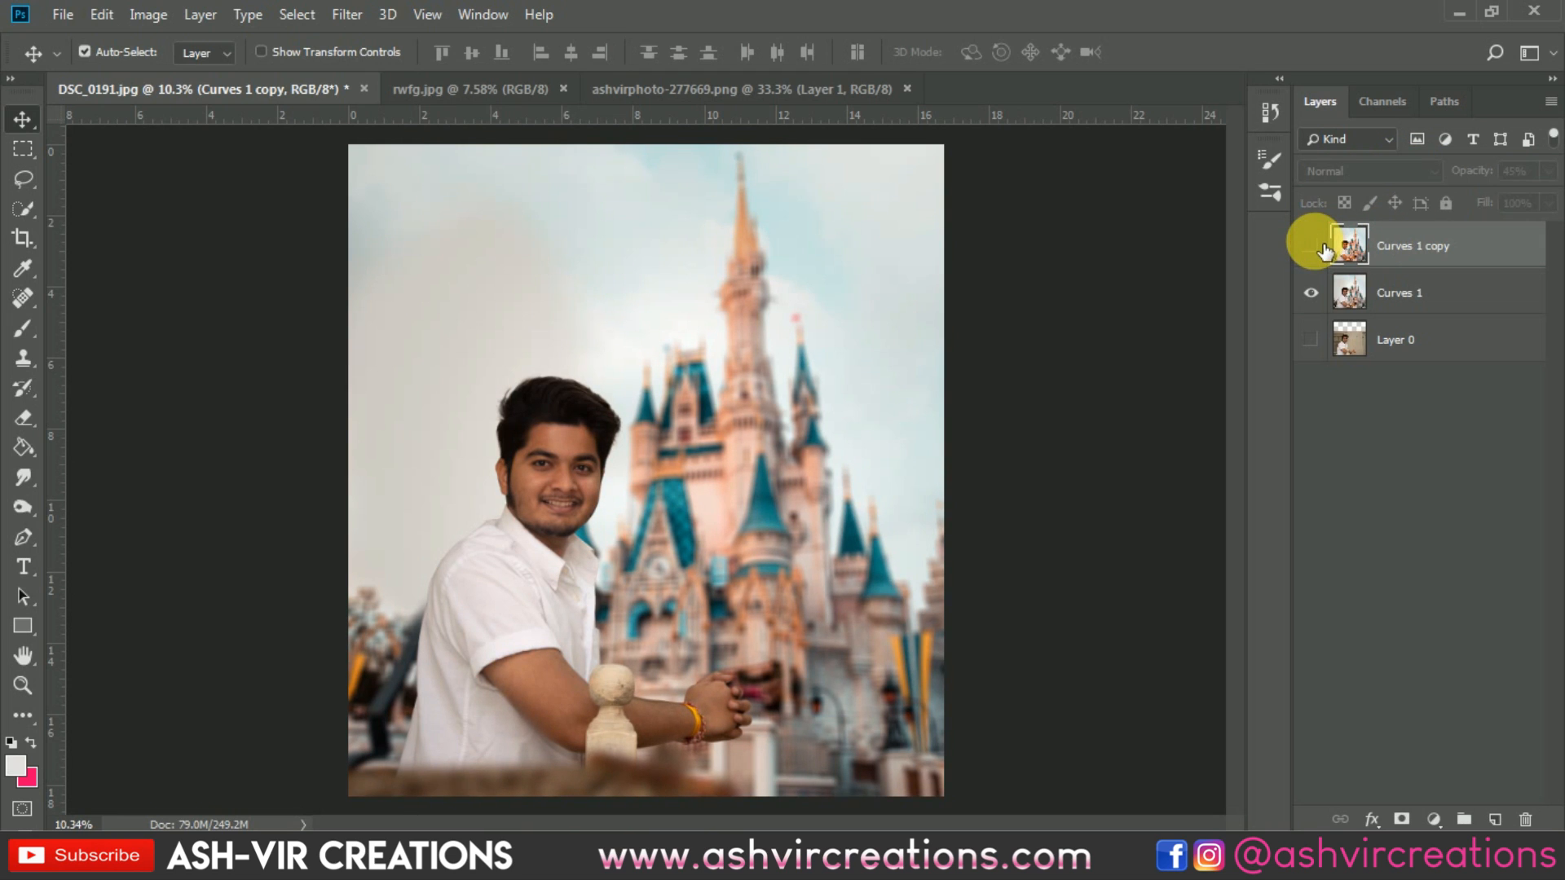
click(1313, 247)
scroll(1162, 295, down, 2)
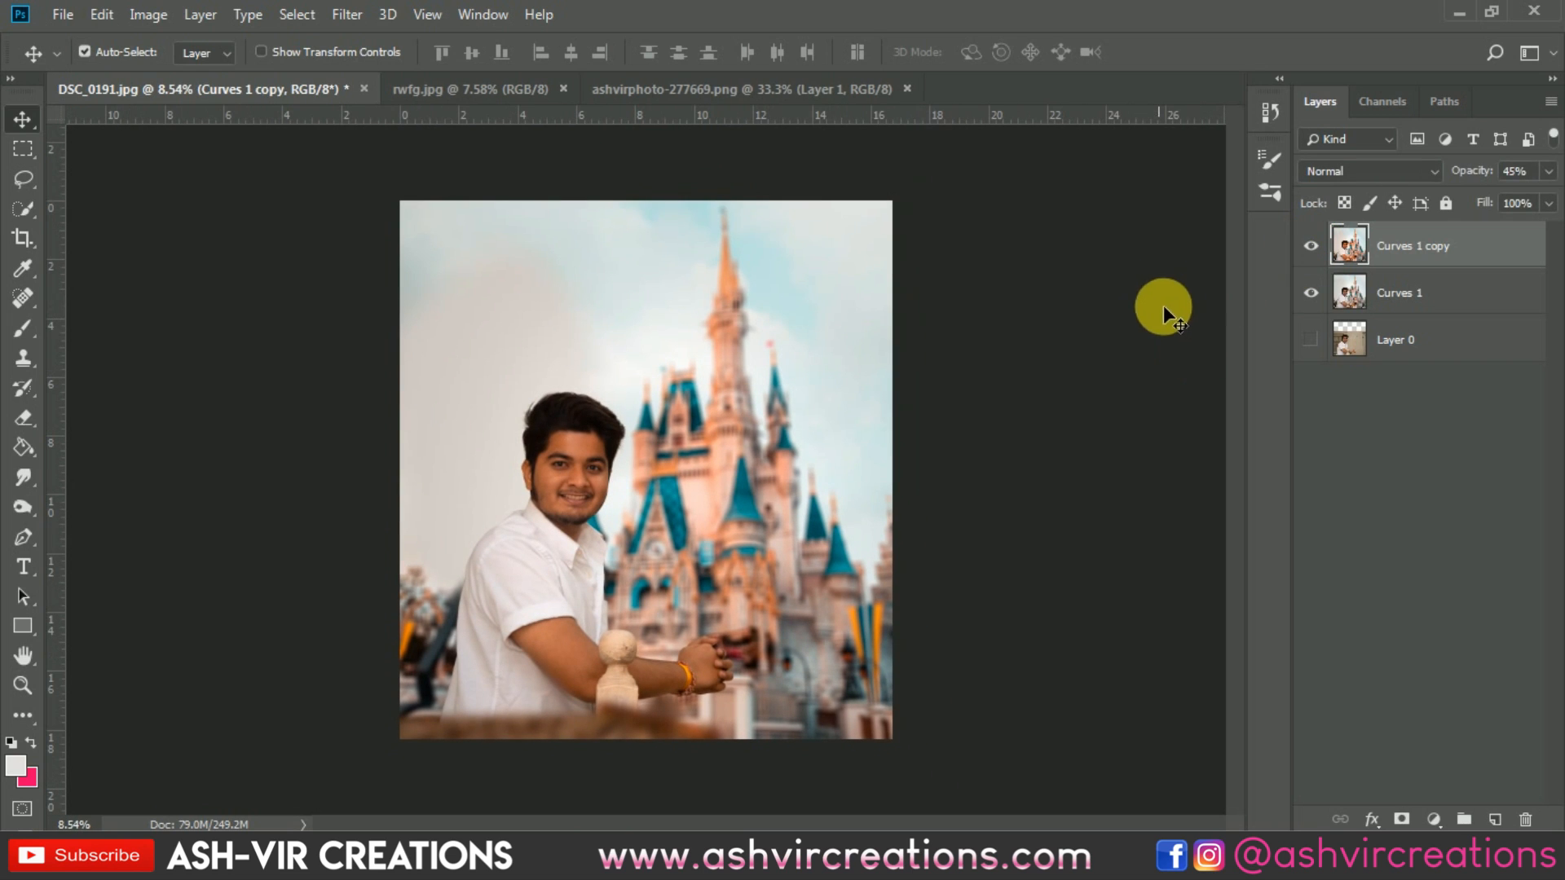
- Raise the Curves 1 copy layer's opacity to 52% and add a Hue/Saturation adjustment layer above it
drag(1482, 177, 1488, 171)
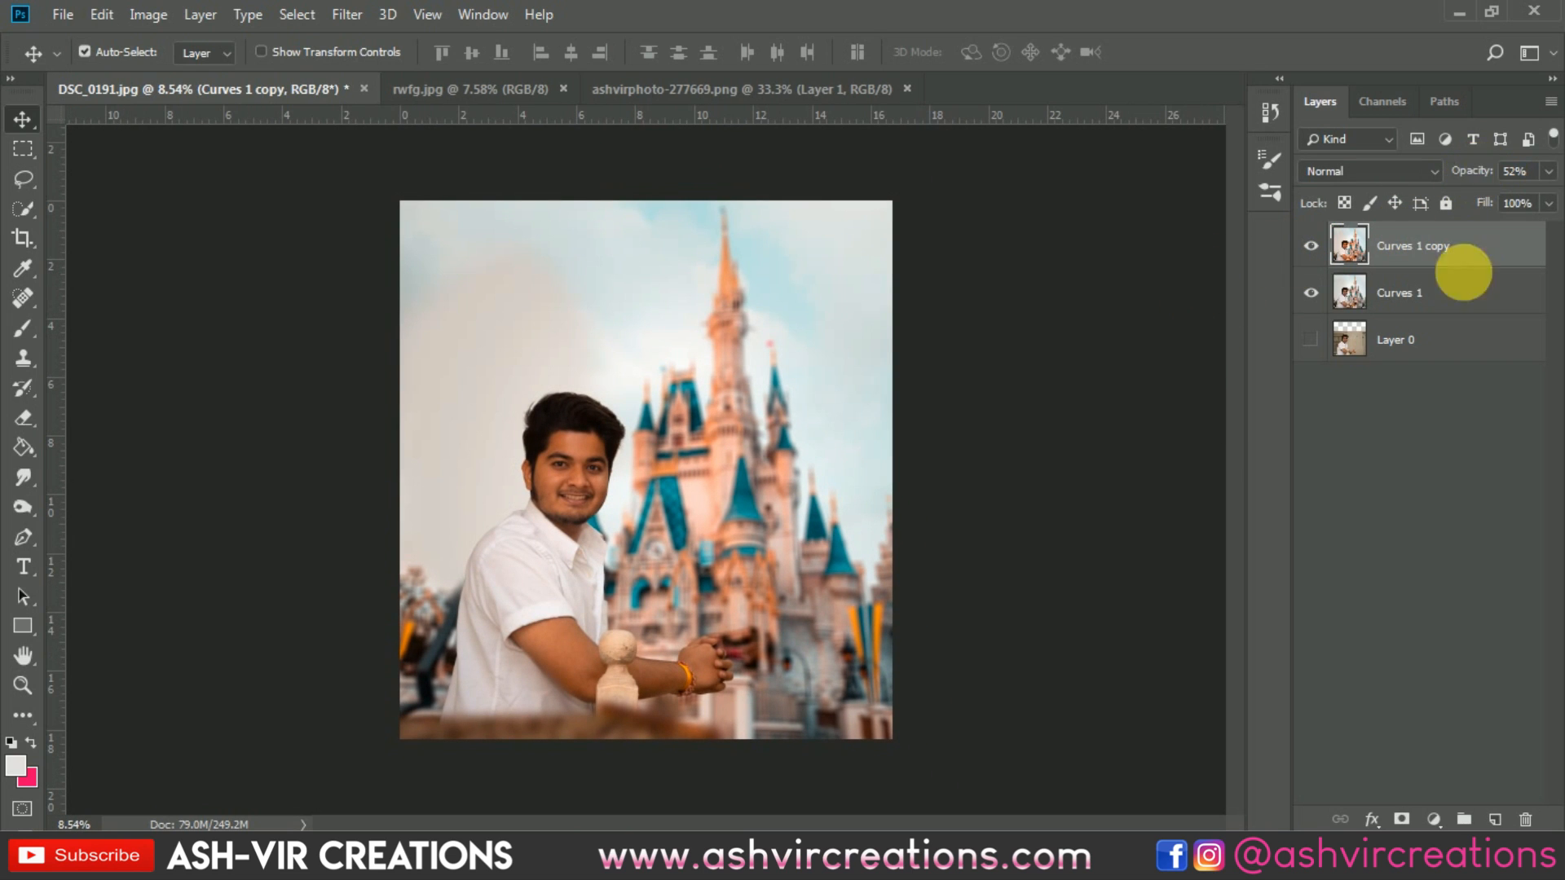
click(1433, 820)
click(1447, 597)
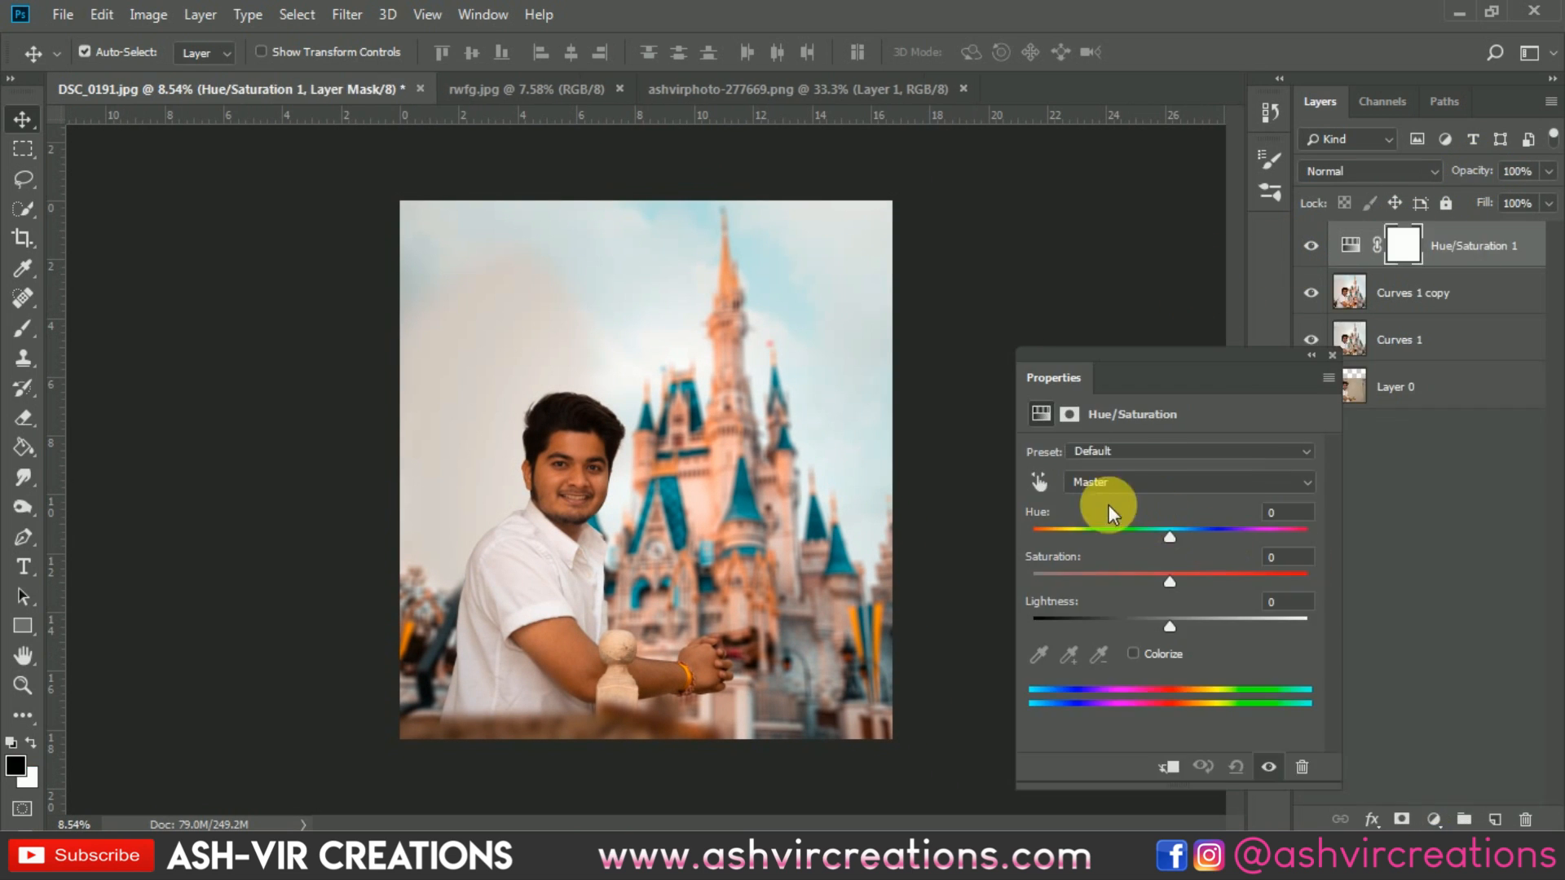
- Sample the man's skin tone to target the Reds and set their Hue to -2 and Saturation to -15
click(1040, 483)
click(557, 440)
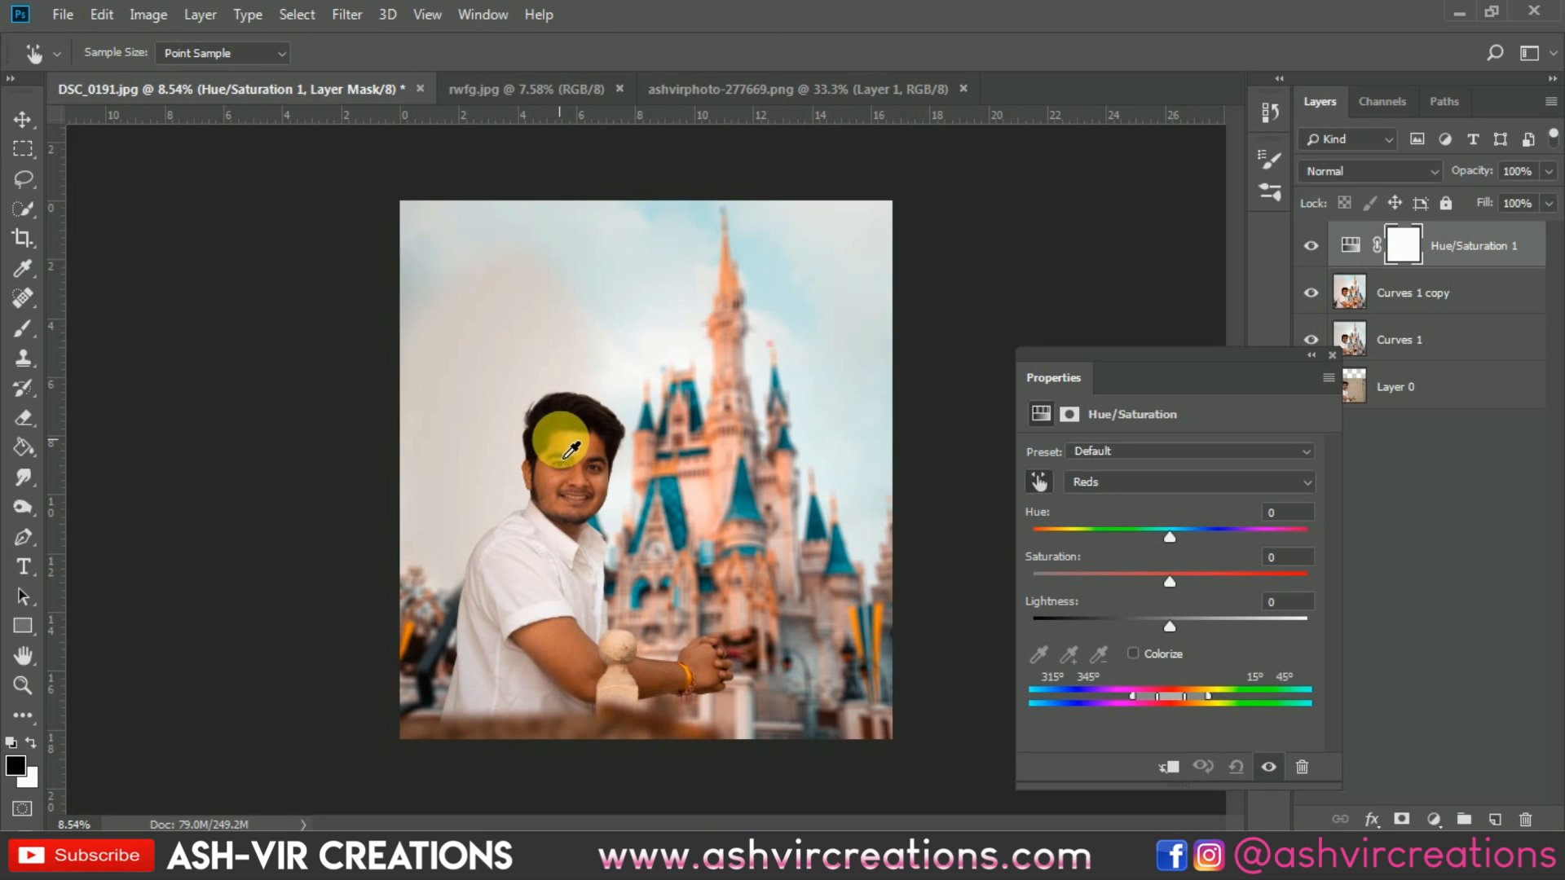
drag(1177, 533, 1167, 533)
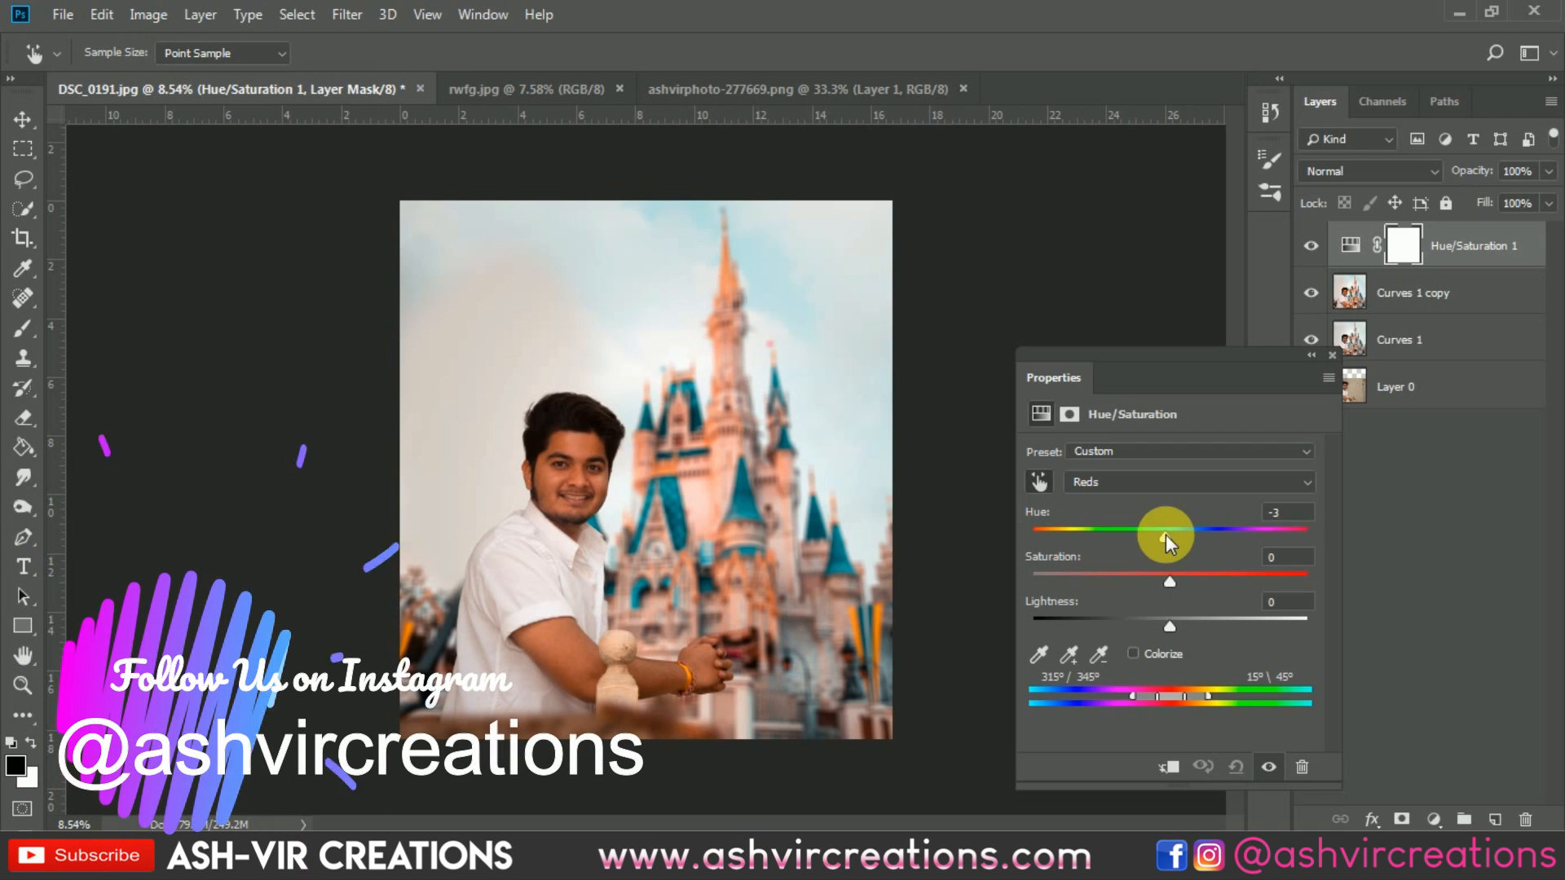
drag(1159, 568, 1150, 574)
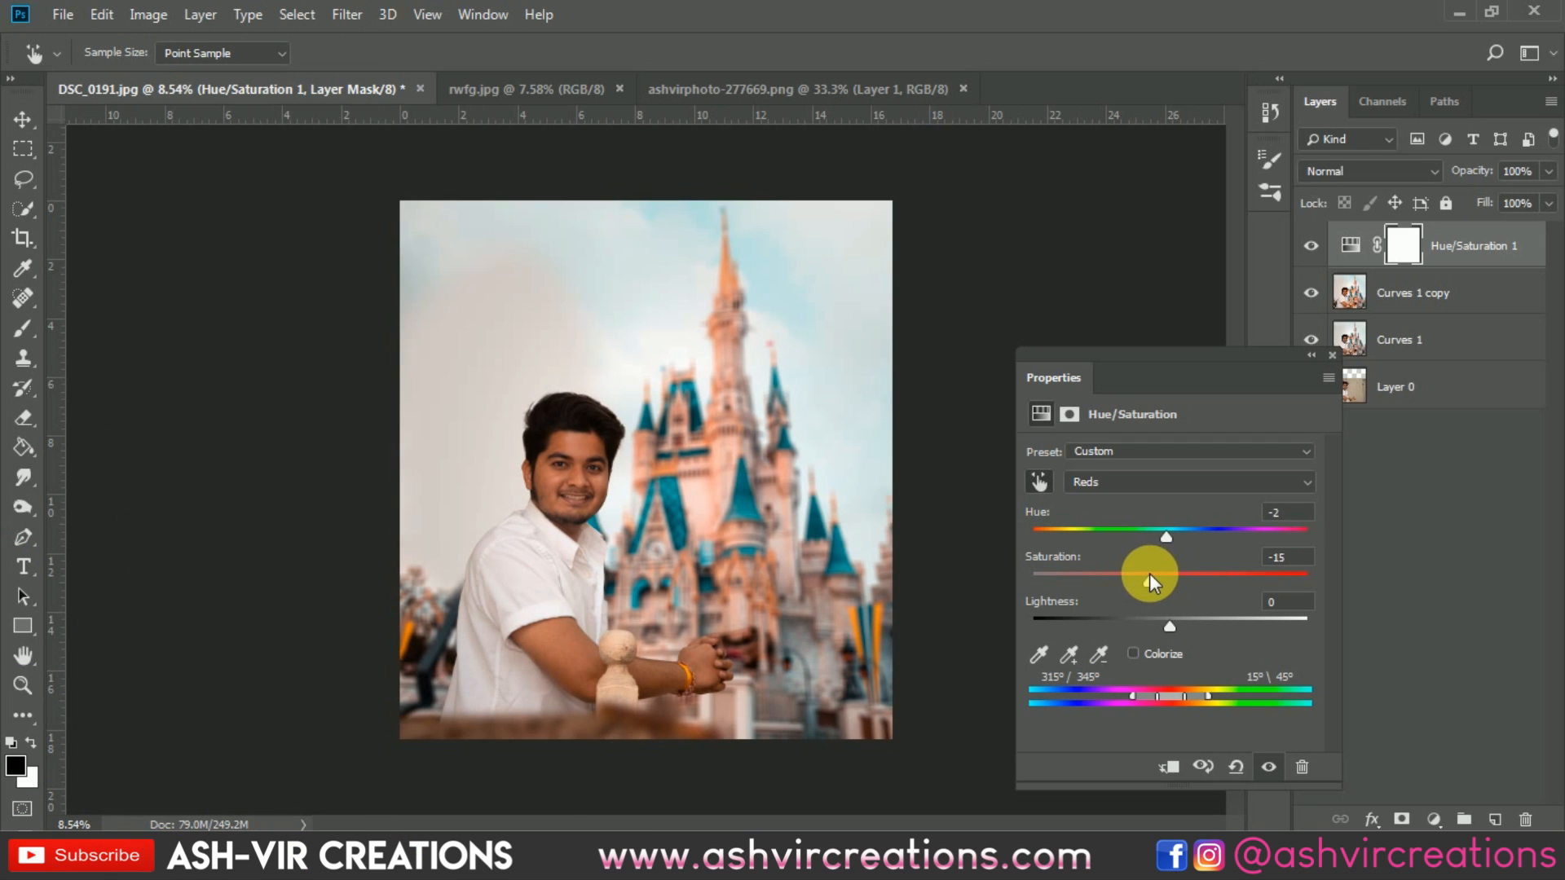
click(1333, 356)
- Compare the composite with the Hue/Saturation 1 adjustment hidden and shown
scroll(861, 481, up, 2)
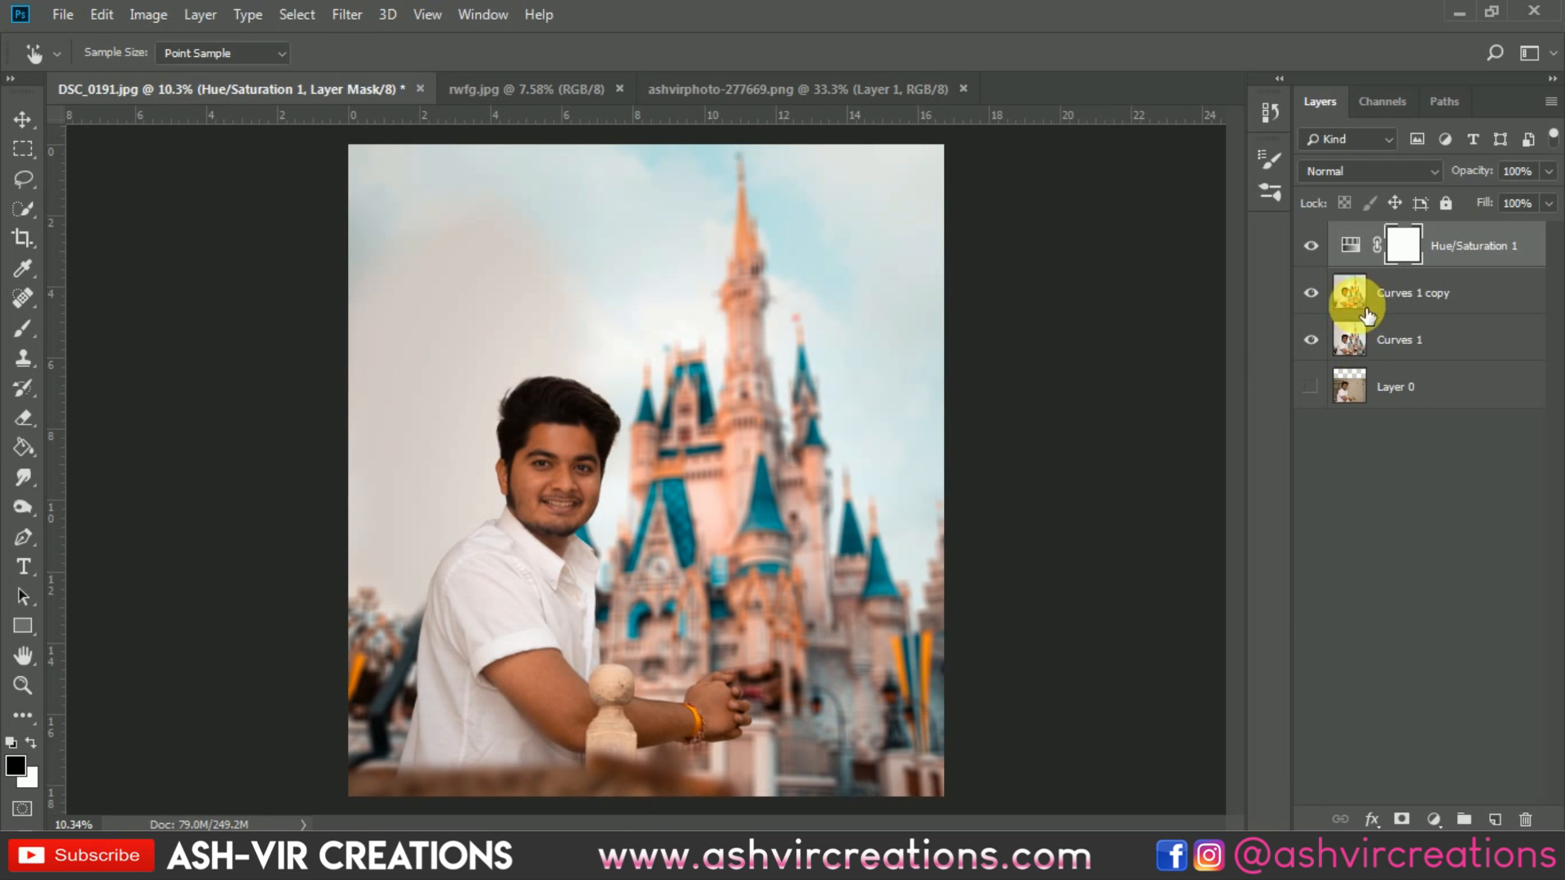
click(1314, 248)
click(1309, 246)
click(1309, 246)
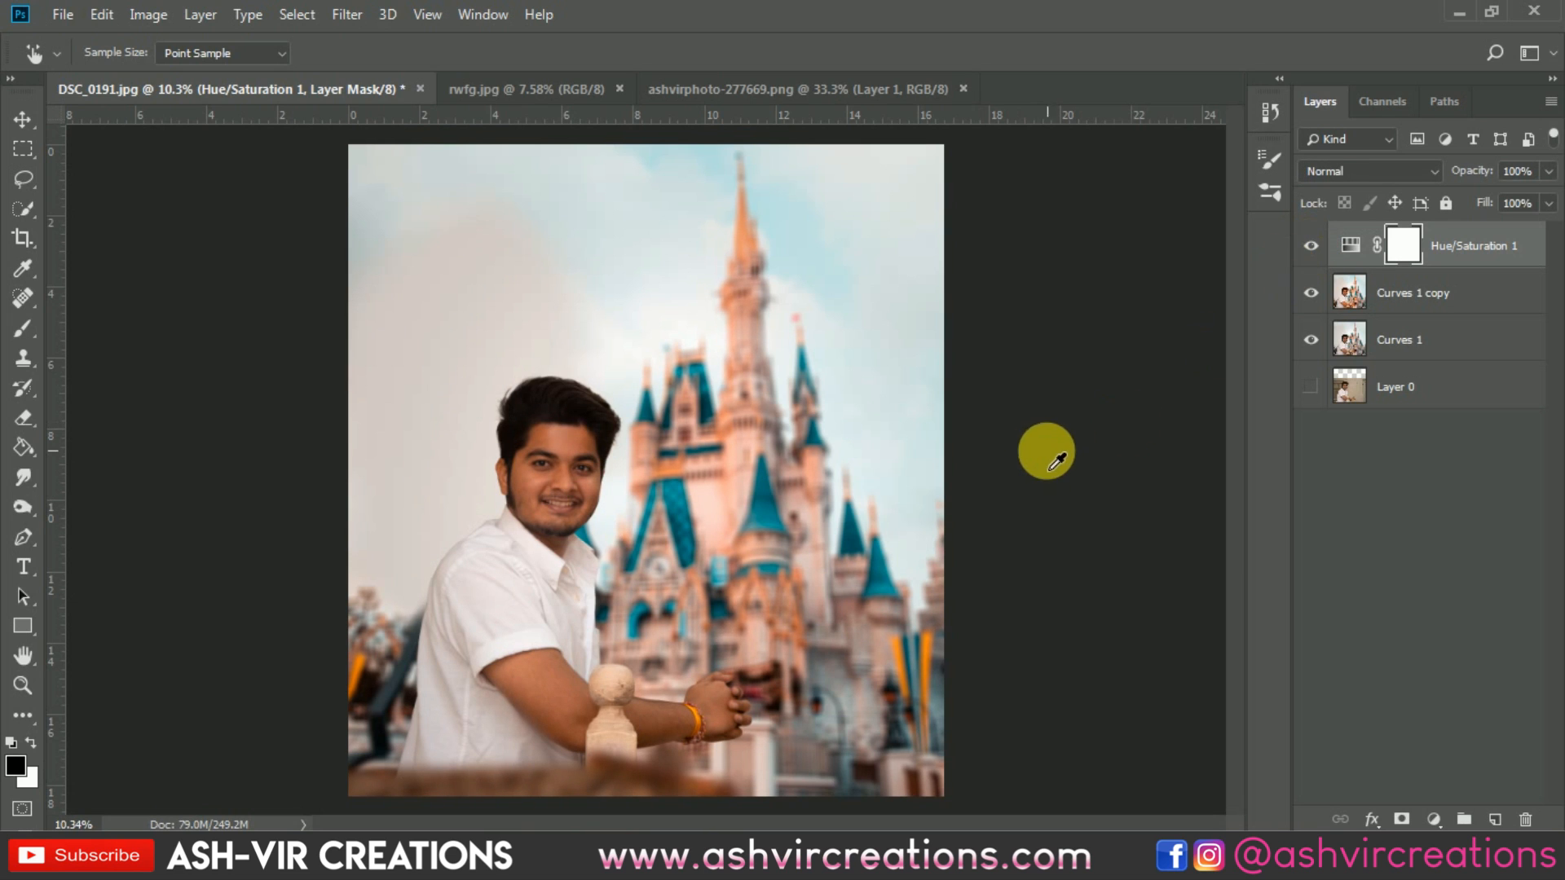
scroll(660, 476, down, 1)
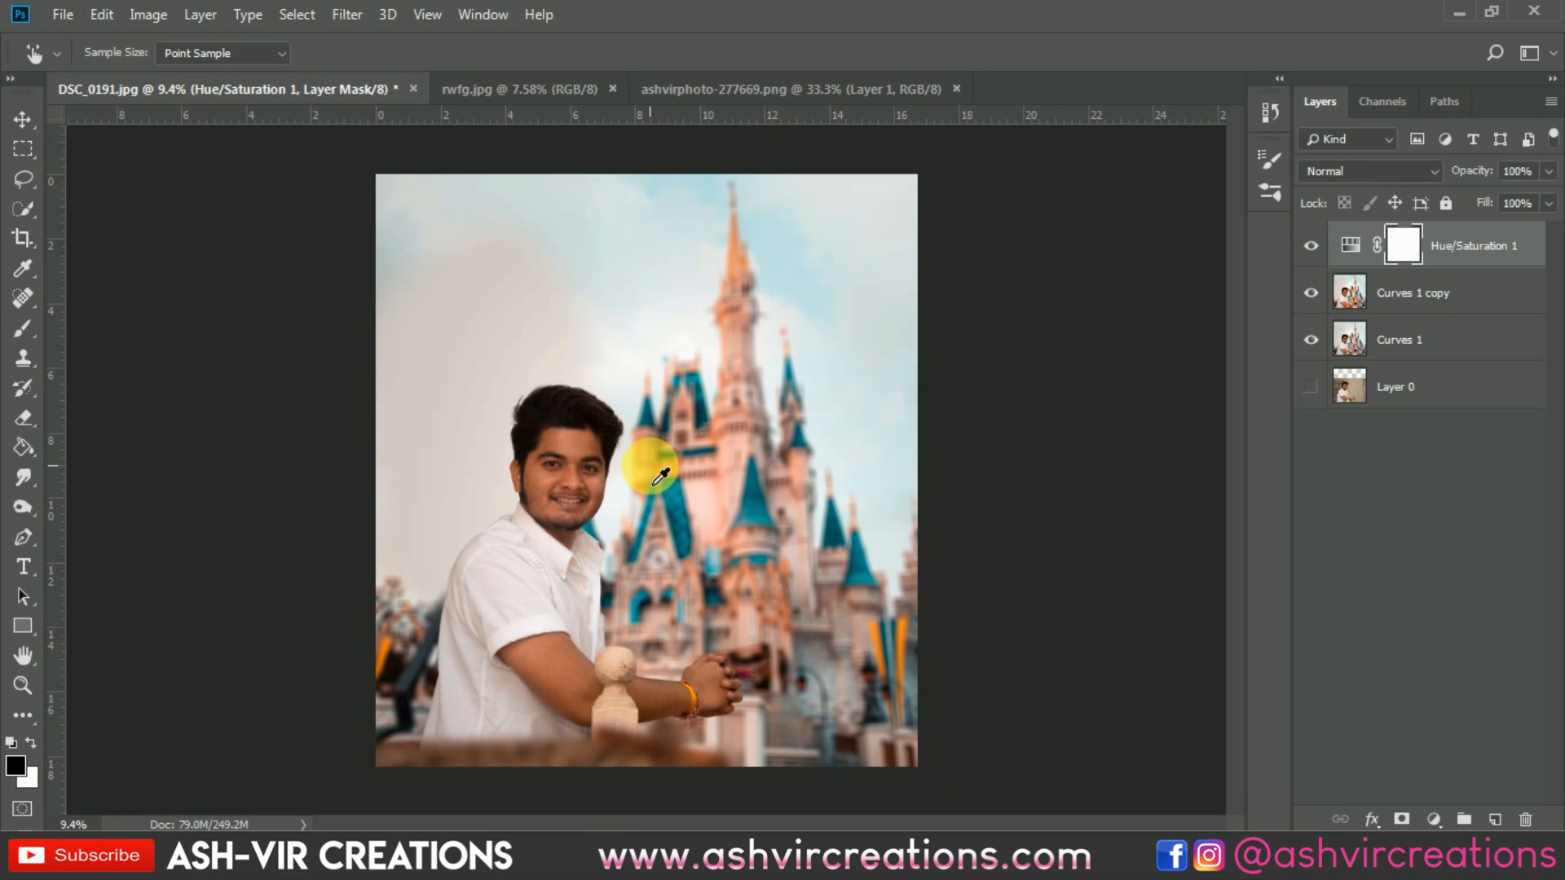
scroll(660, 476, up, 1)
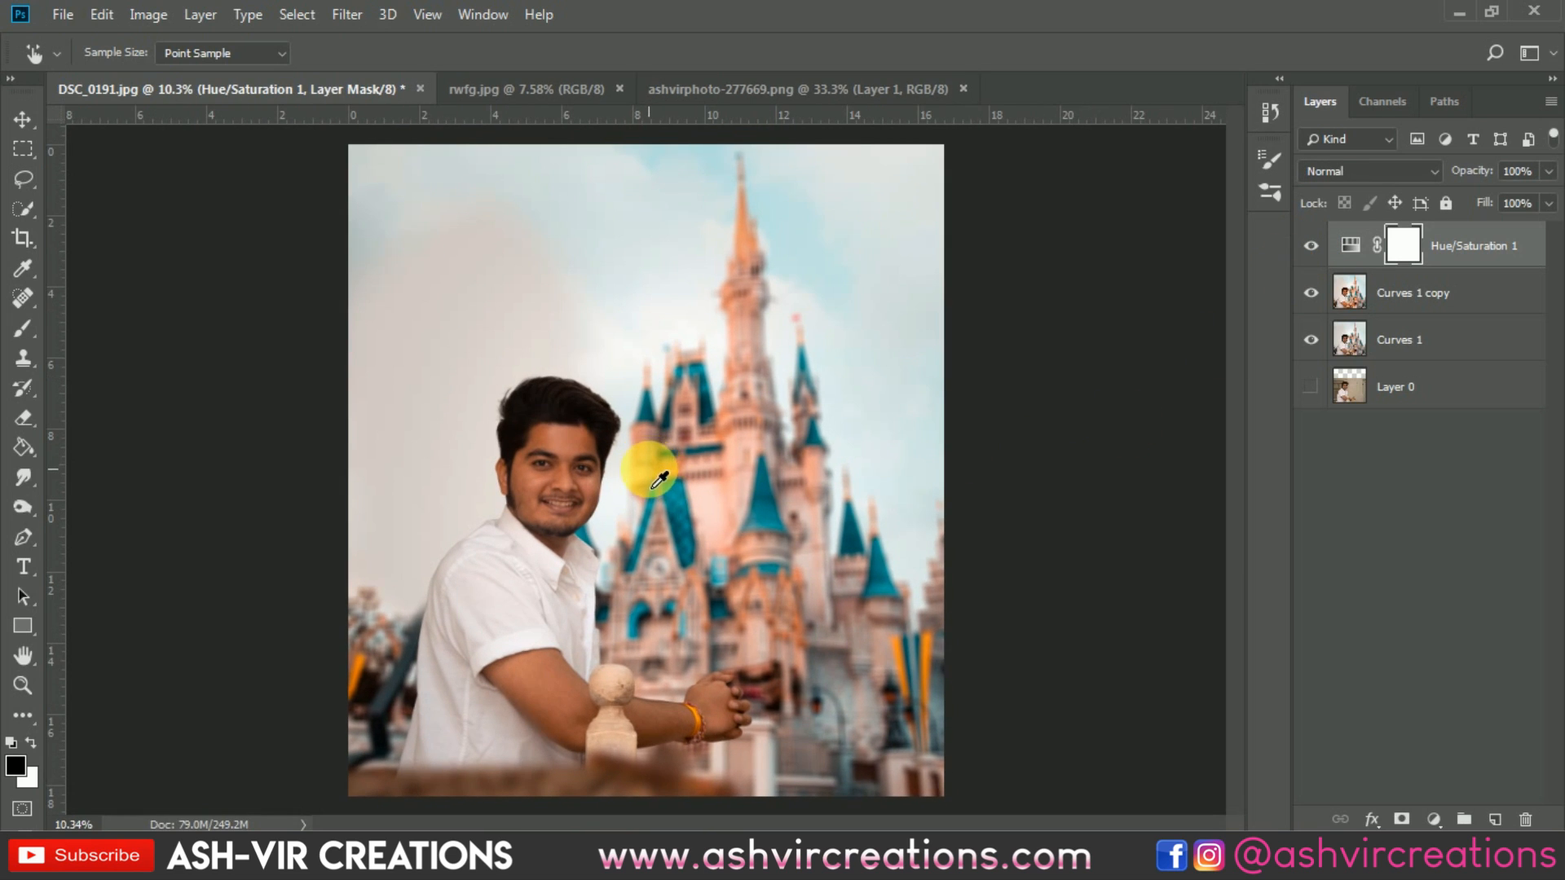
- Merge the Hue/Saturation 1, Curves 1 copy and Curves 1 layers into one layer
shift+click(1437, 328)
right_click(1435, 327)
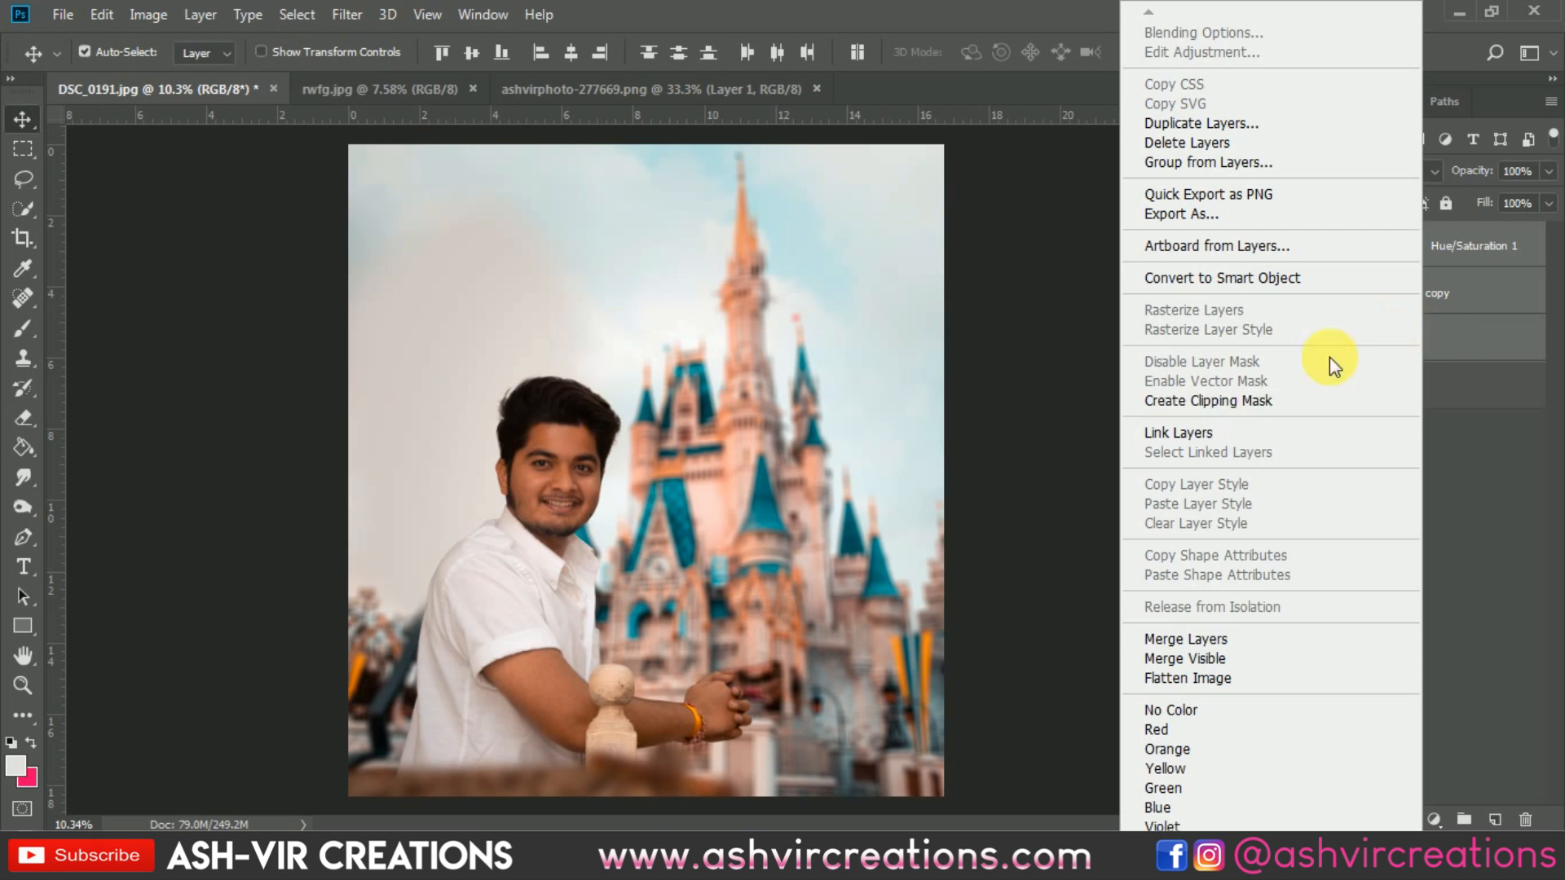
click(1223, 640)
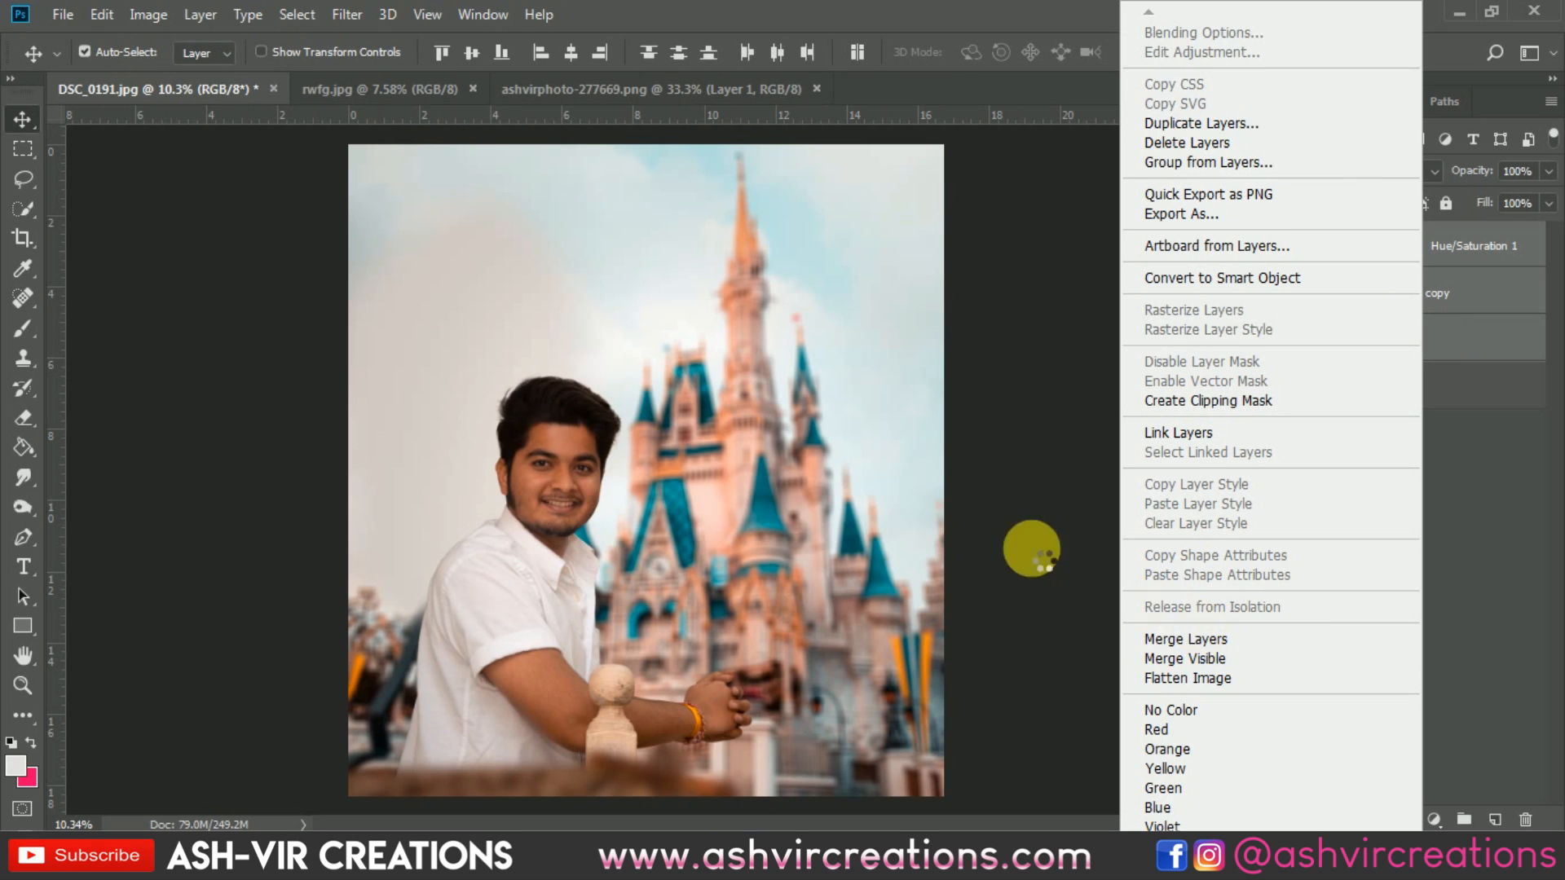
scroll(867, 545, down, 2)
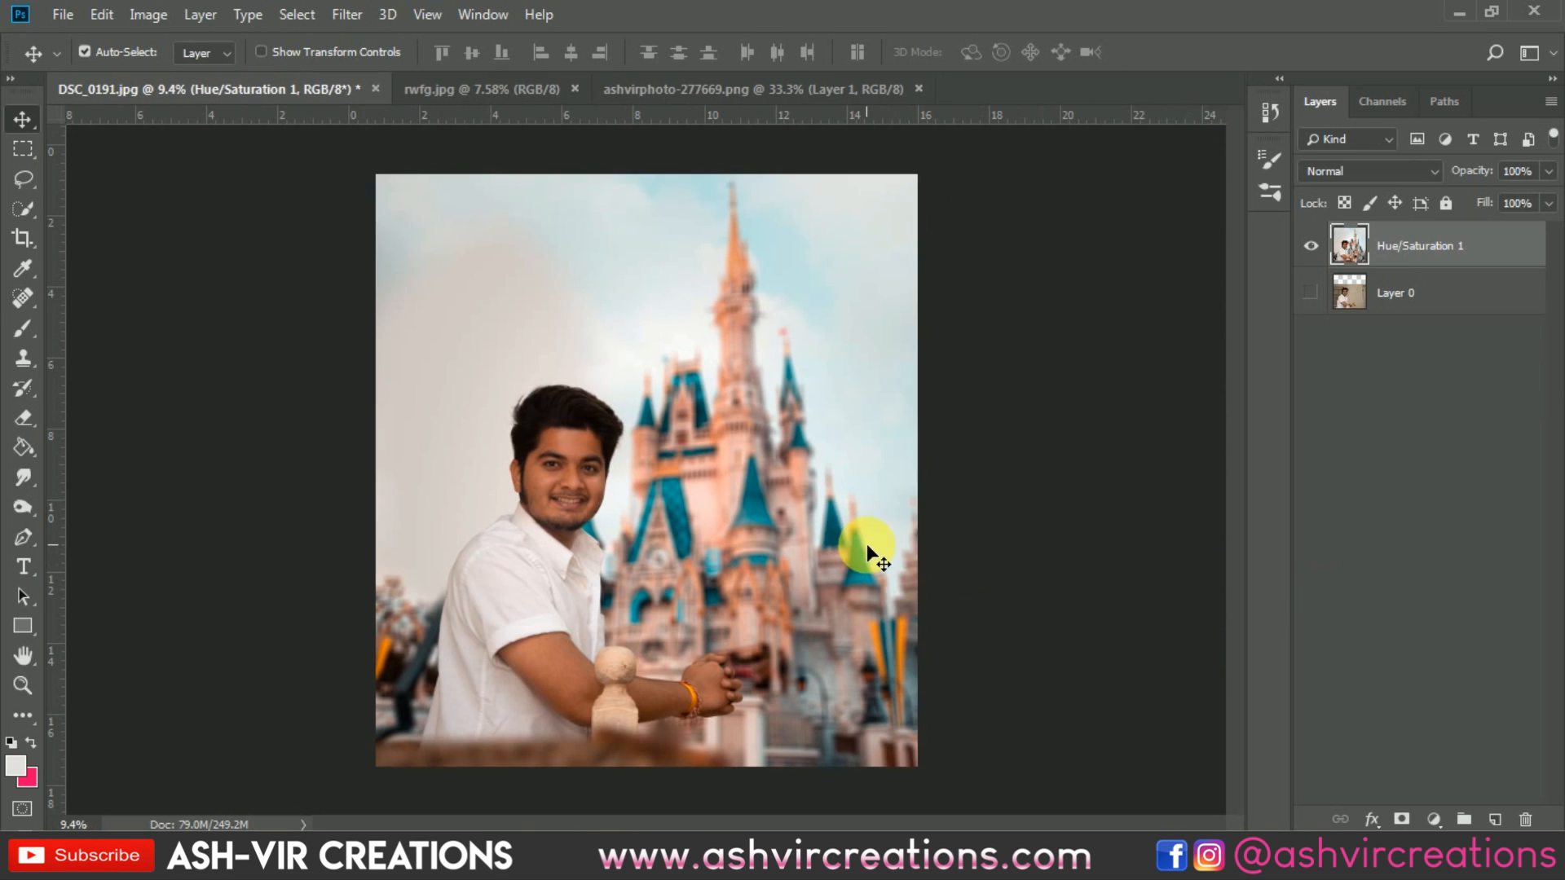
scroll(868, 545, up, 1)
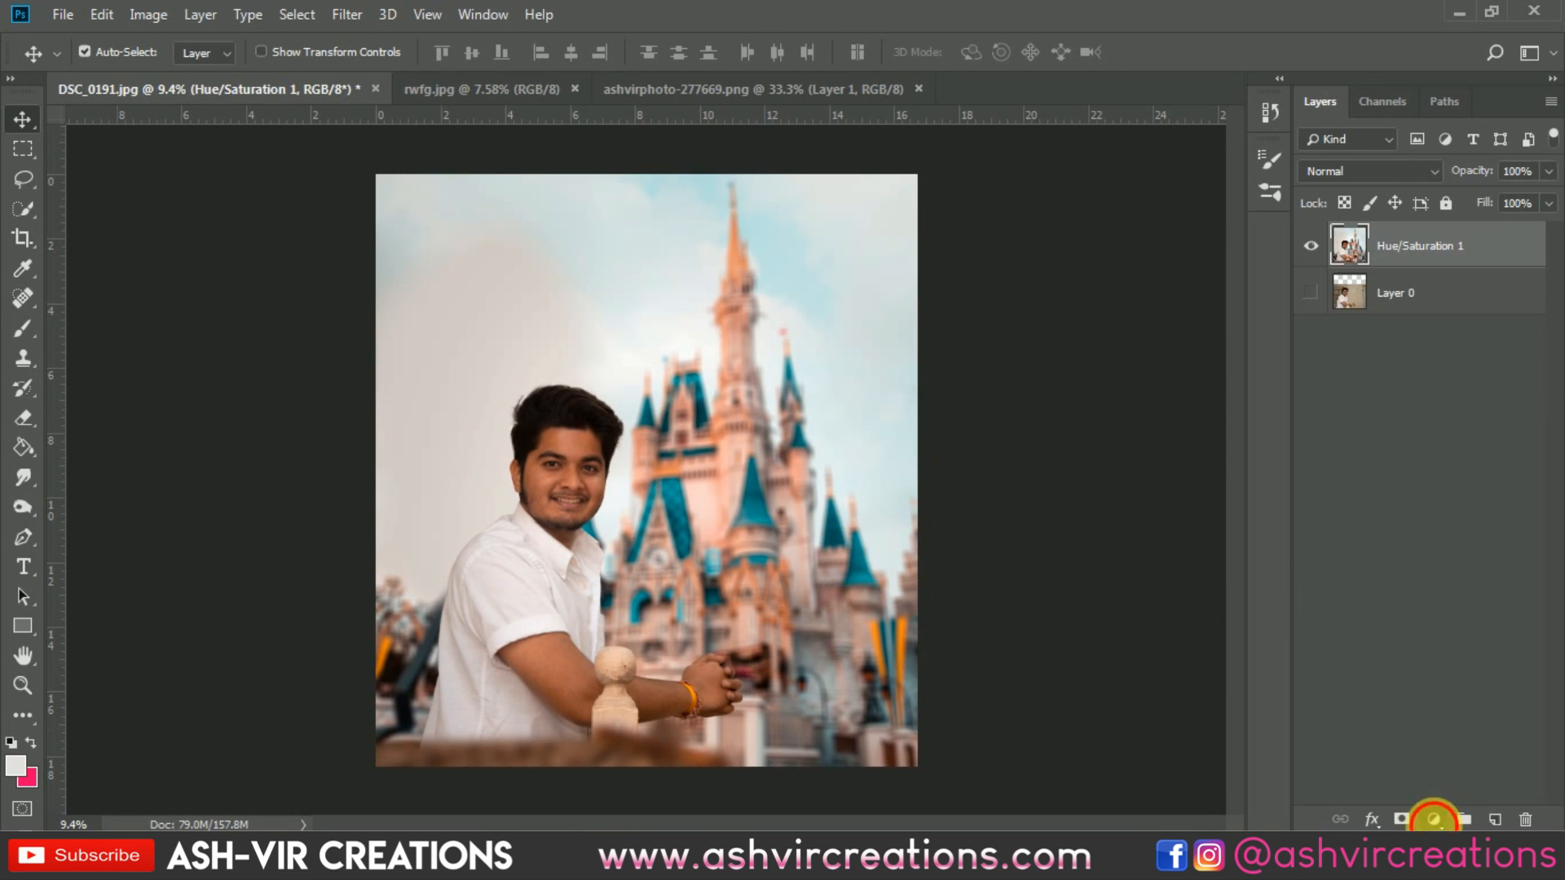
- Add a Curves adjustment layer with highlight and shadow anchor points, and lift the RGB curve's black point slightly for faded shadows
click(1434, 820)
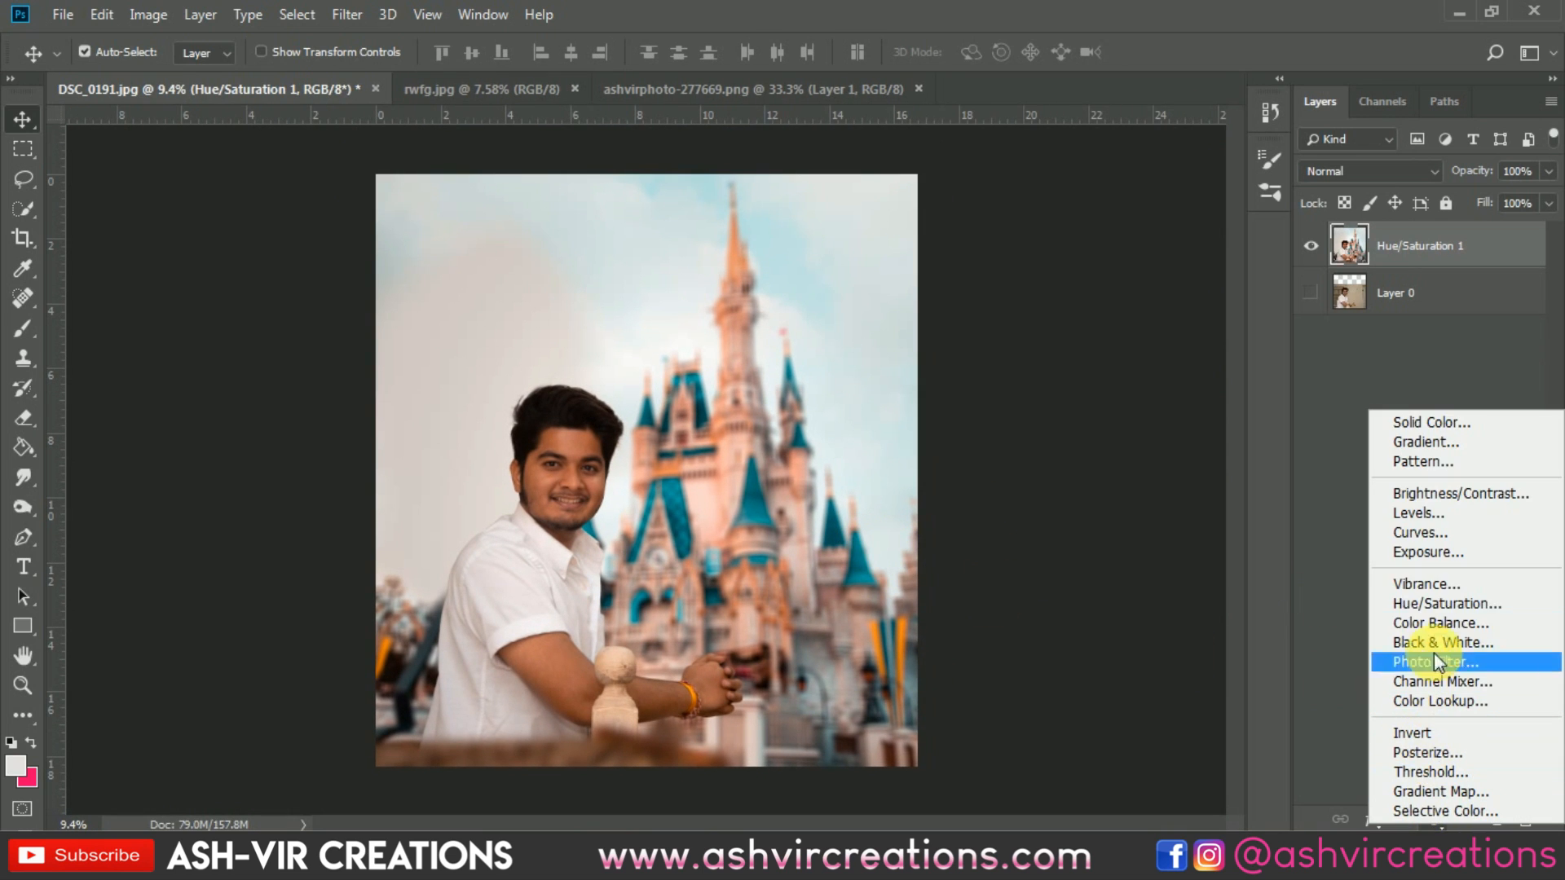
click(1429, 535)
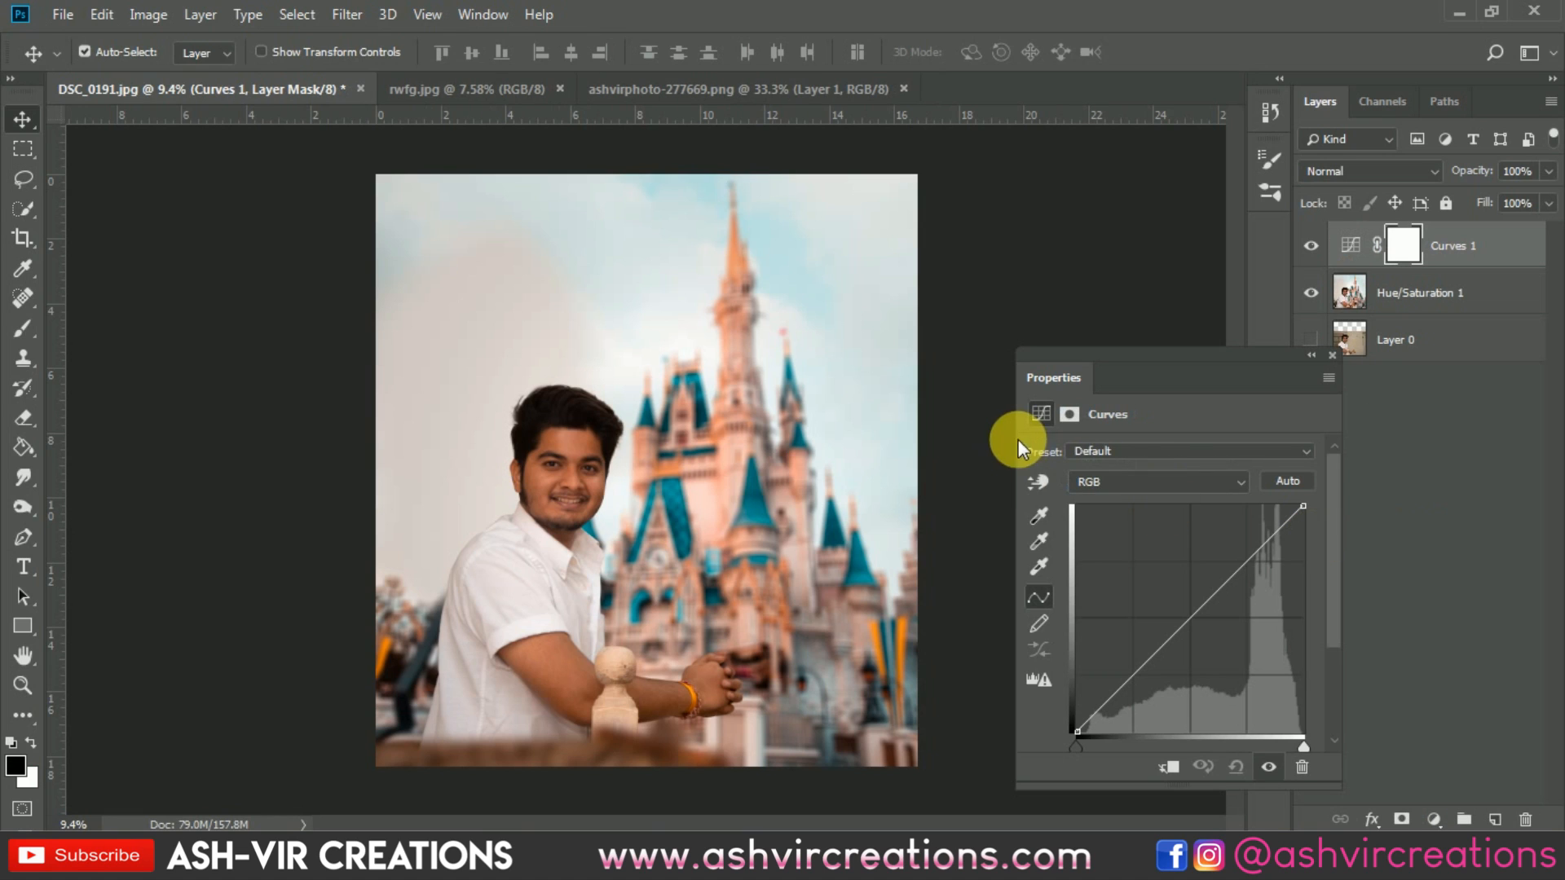
click(1109, 471)
click(1107, 473)
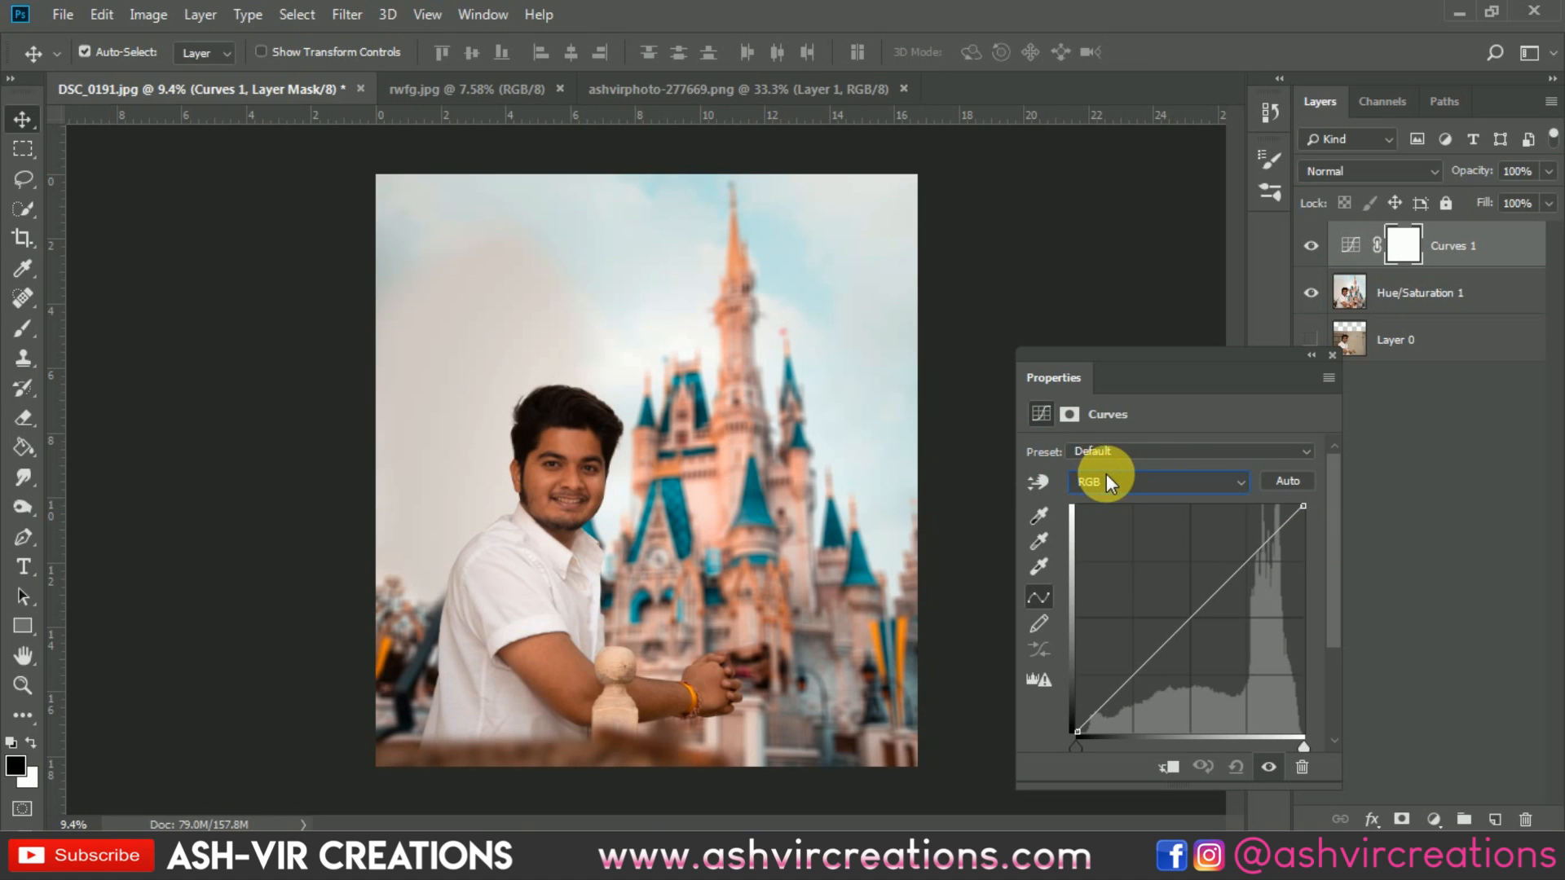
click(1248, 562)
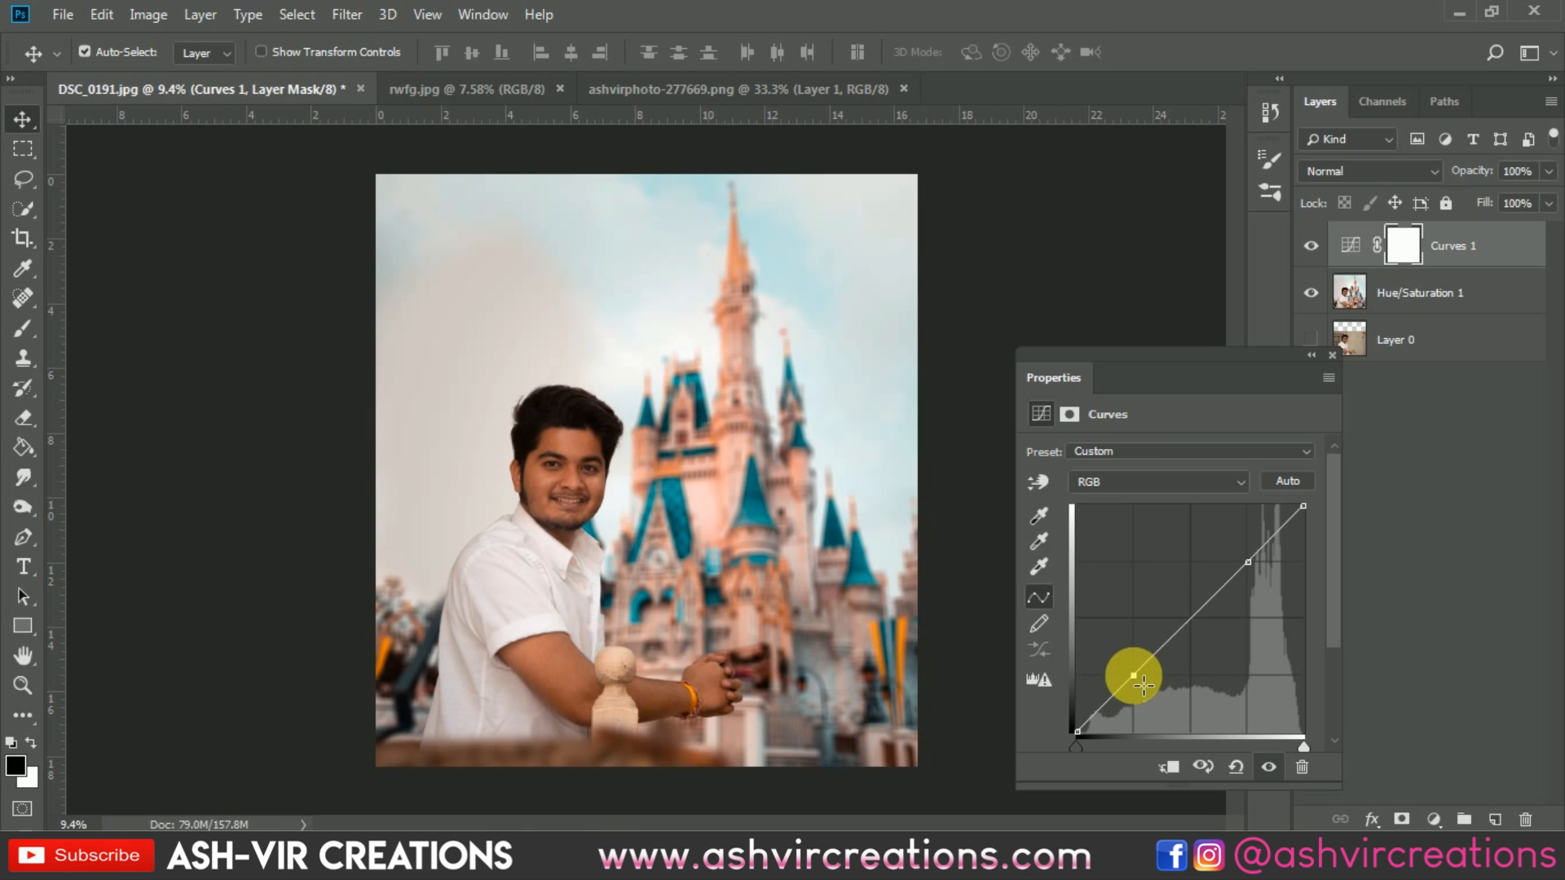
mouse_move(1077, 731)
mouse_down()
mouse_move(1080, 693)
mouse_move(1076, 731)
mouse_move(1066, 709)
mouse_up()
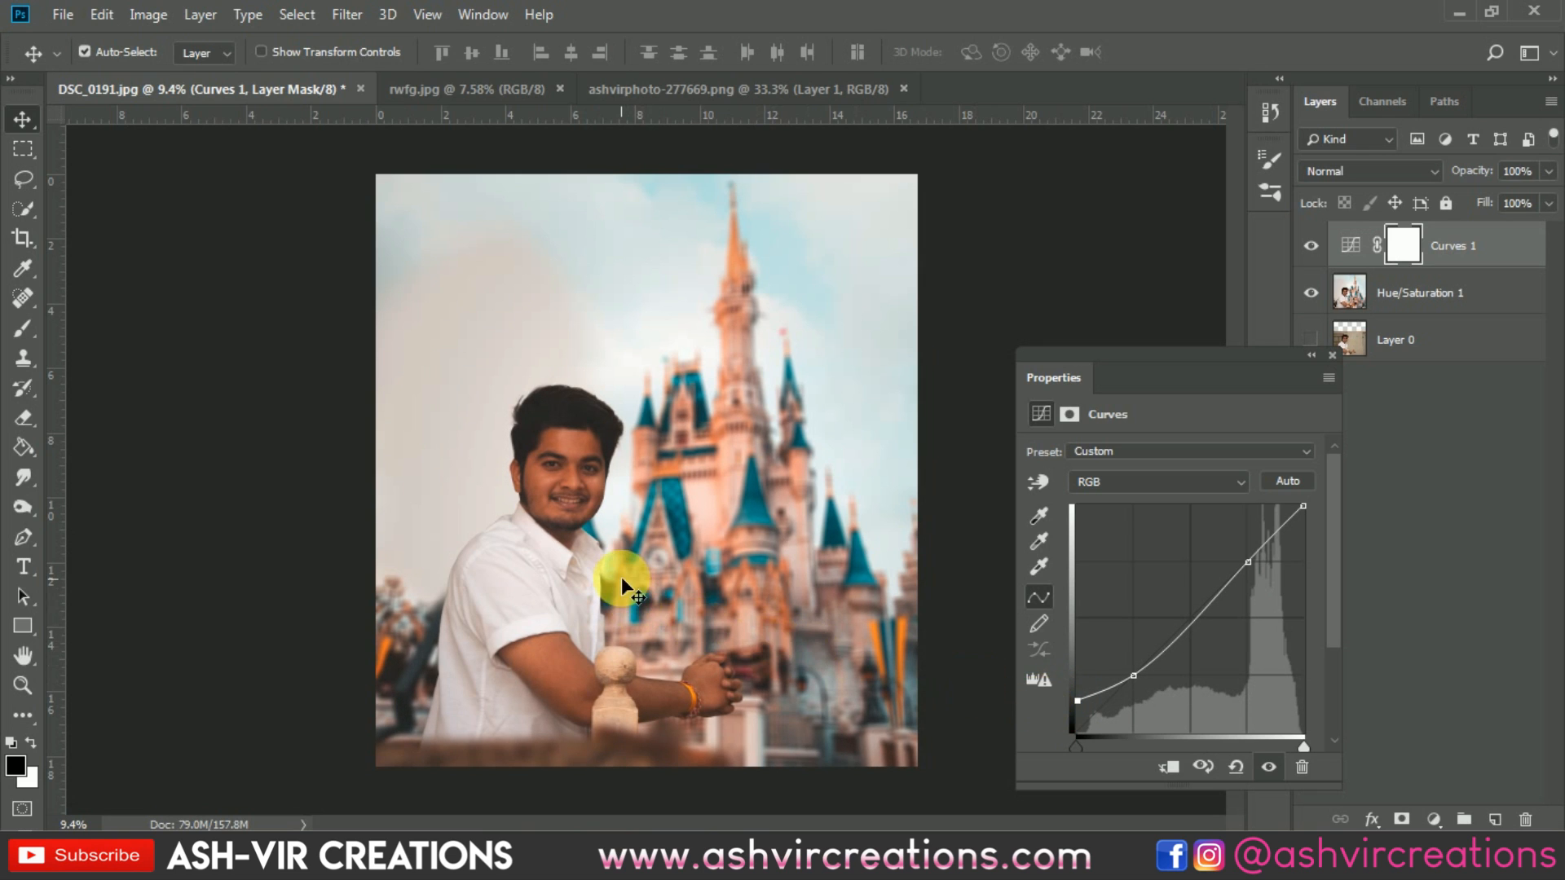
scroll(621, 577, up, 2)
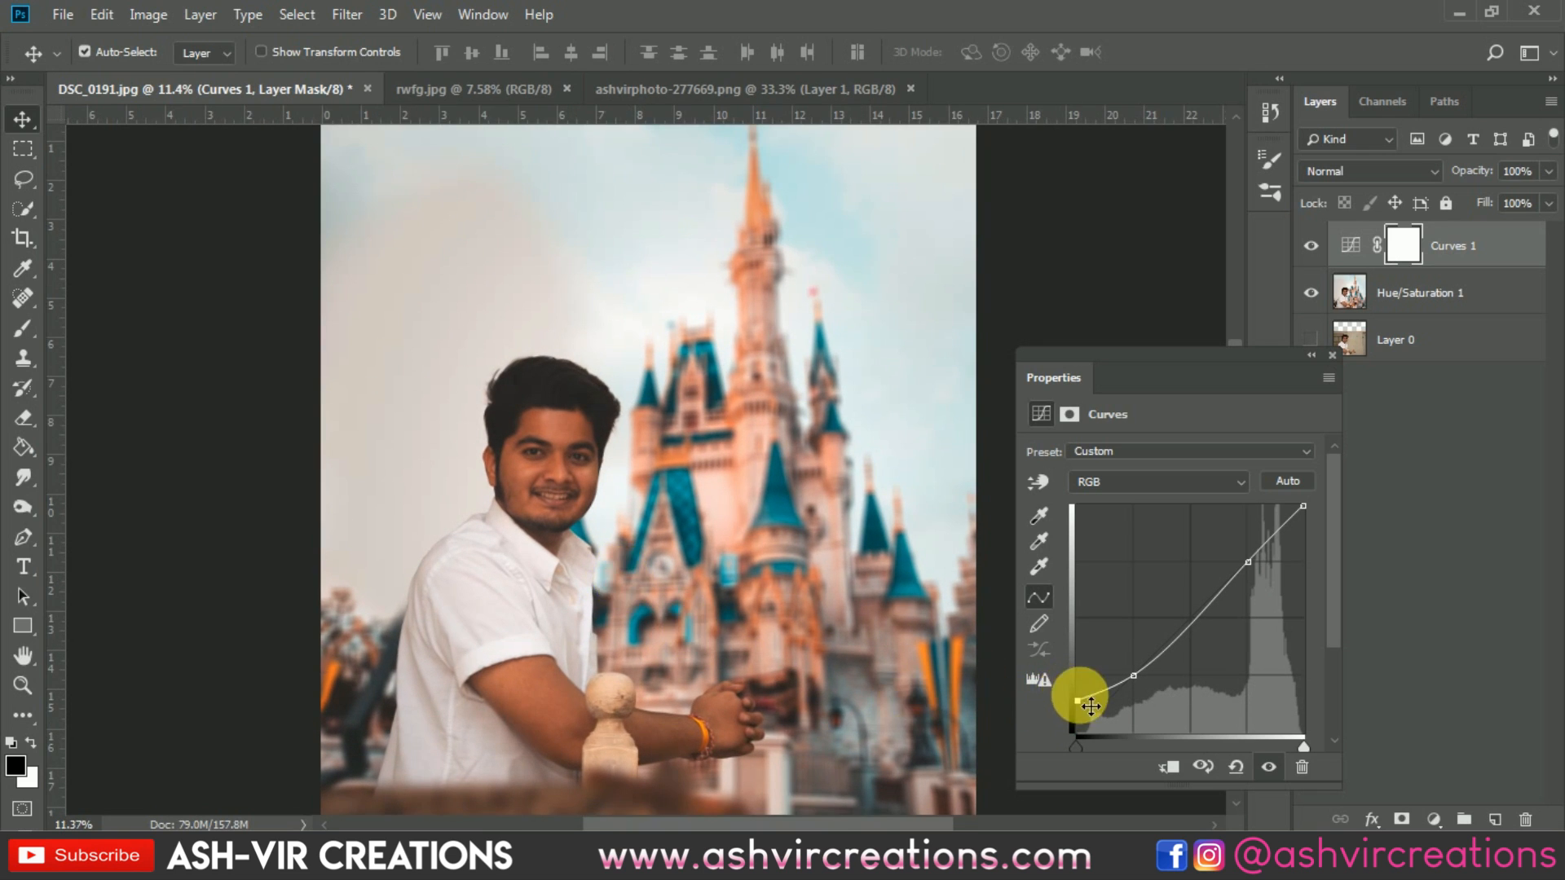
drag(1091, 706, 1054, 716)
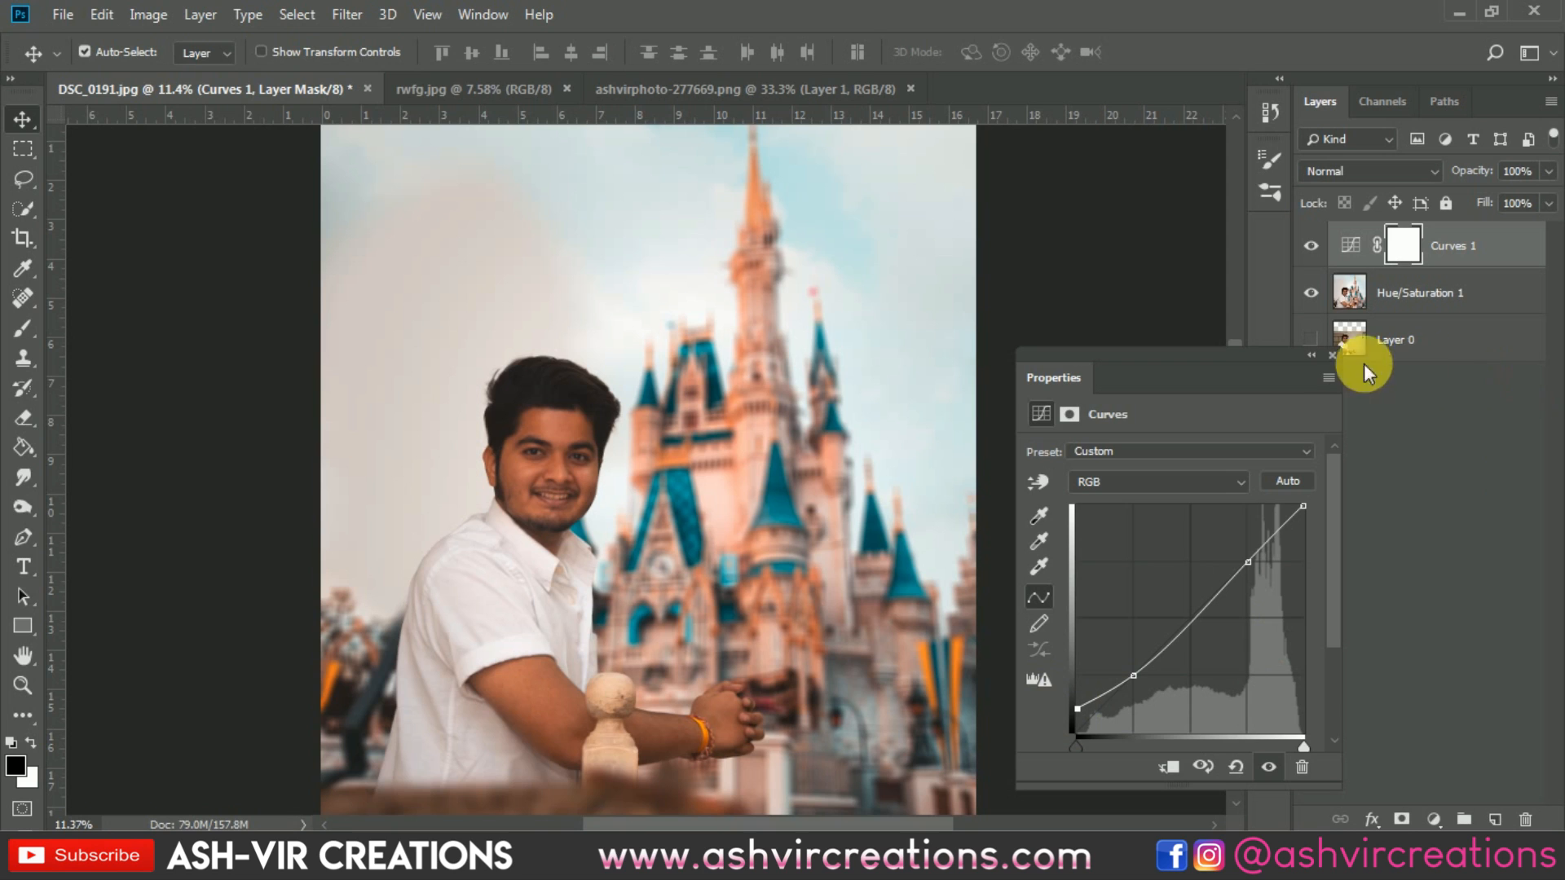
click(1332, 355)
- Compare the composite with the faded-shadow Curves 1 adjustment hidden and shown
click(1321, 245)
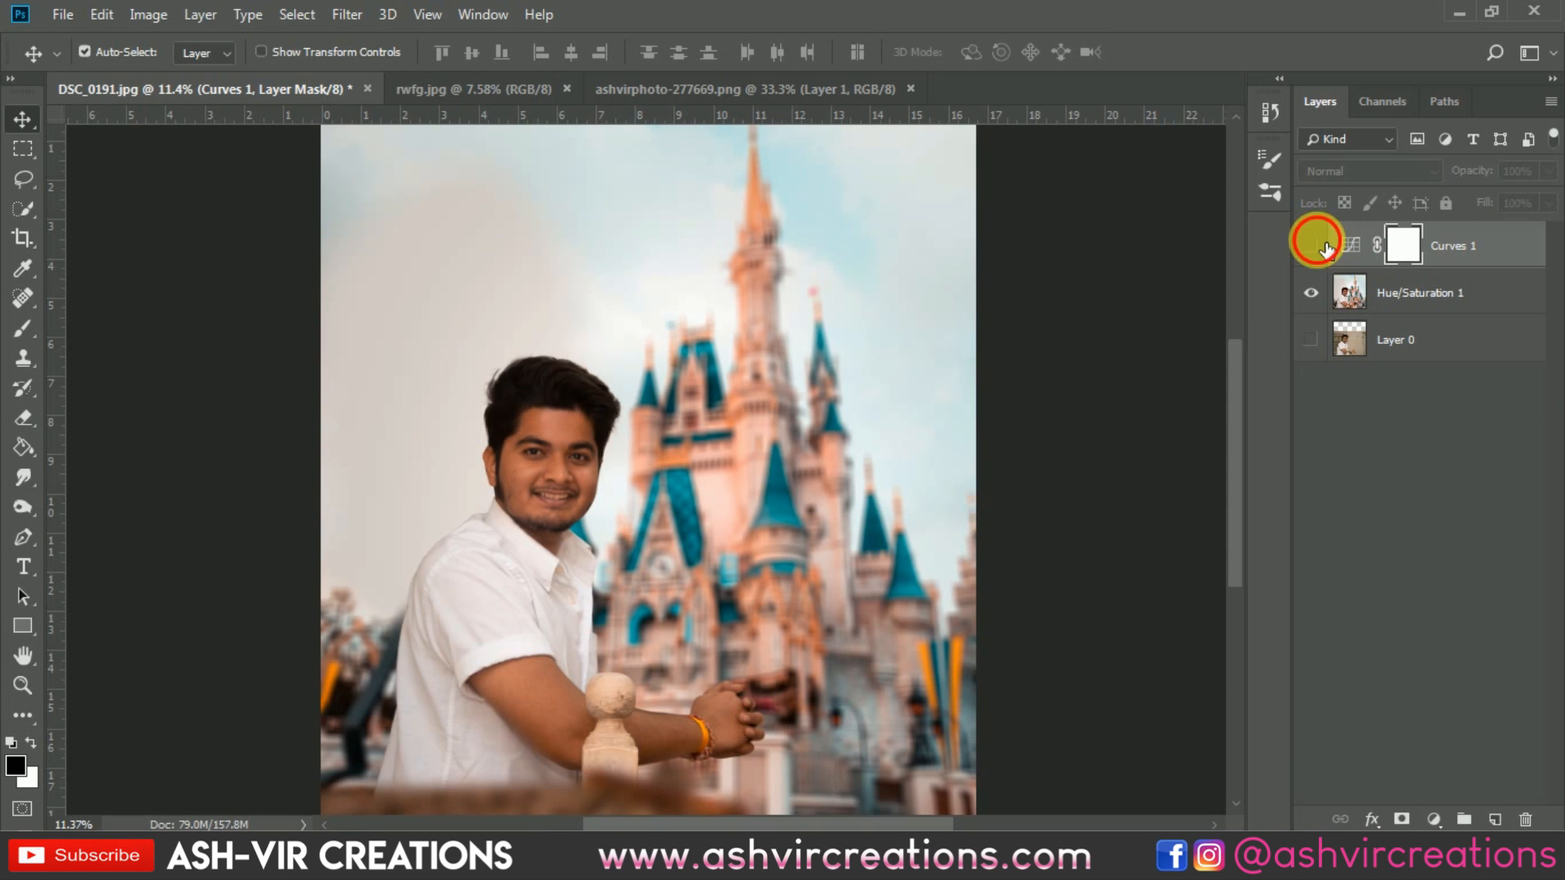
click(1320, 246)
click(1321, 245)
click(1321, 245)
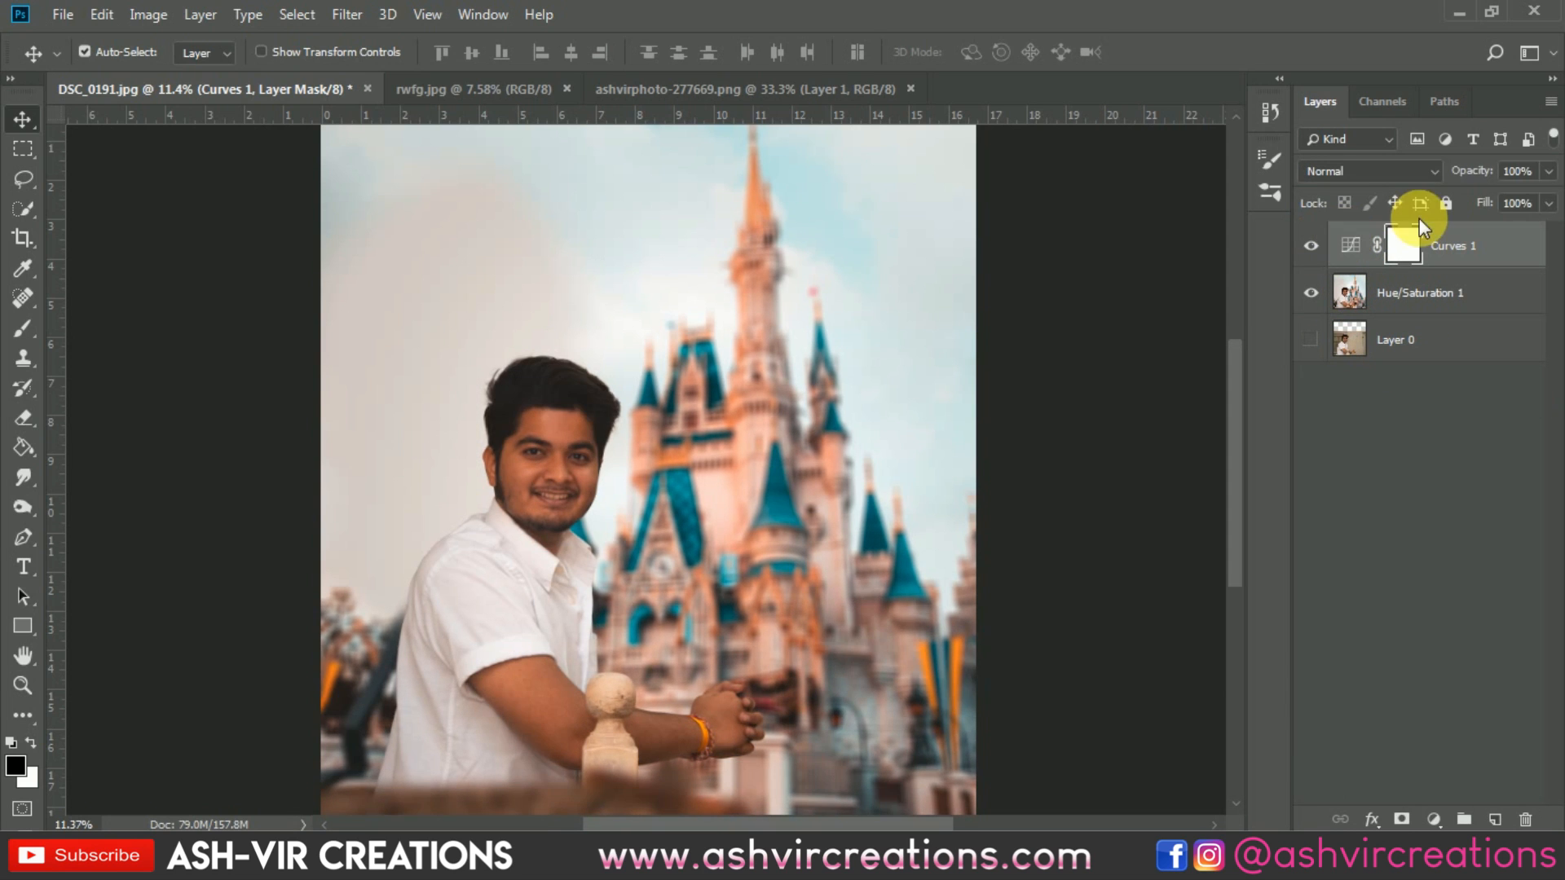
- Lower the Curves 1 adjustment layer's opacity to 73% and compare the composite with and without it
drag(1470, 177, 1451, 179)
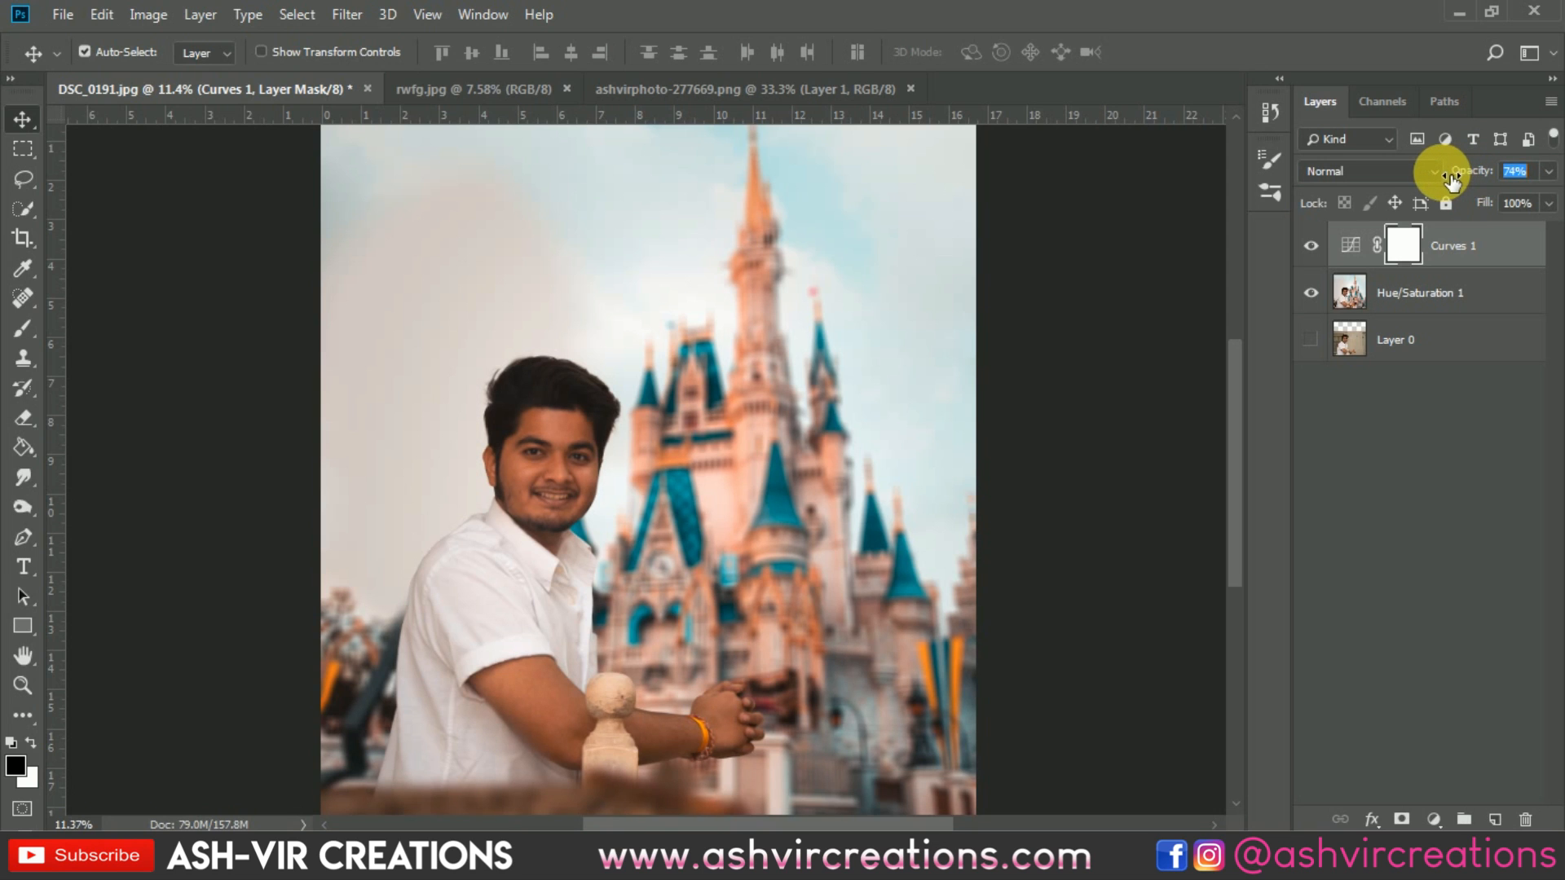
click(1320, 246)
click(1321, 245)
click(1321, 246)
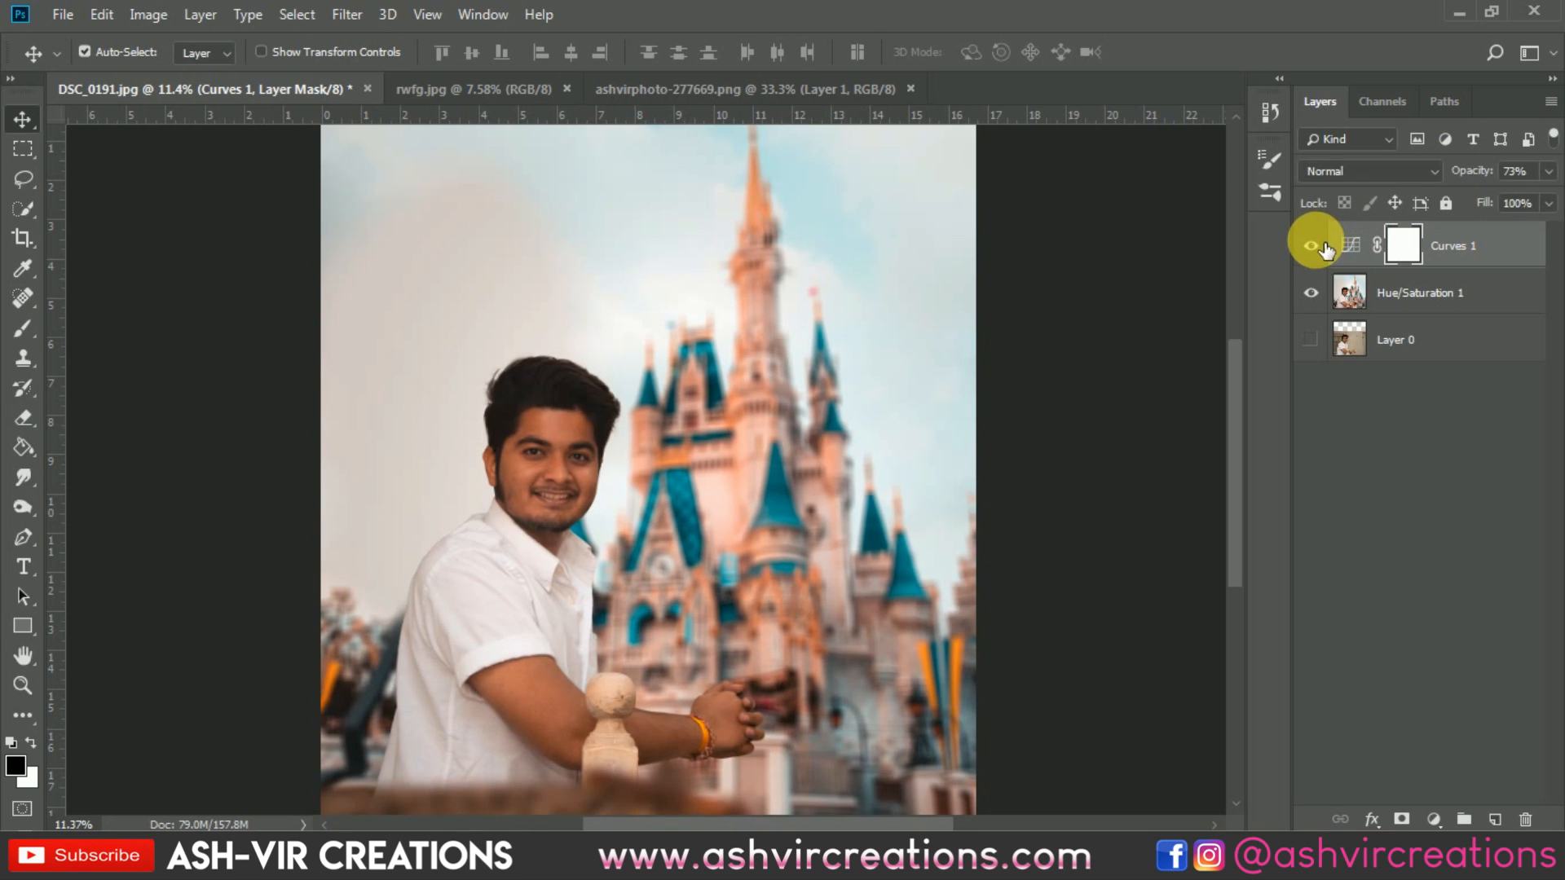
- Merge the Curves 1 adjustment with the Hue/Saturation 1 layer and check the composite up close and as a whole
shift+click(1425, 290)
right_click(1422, 287)
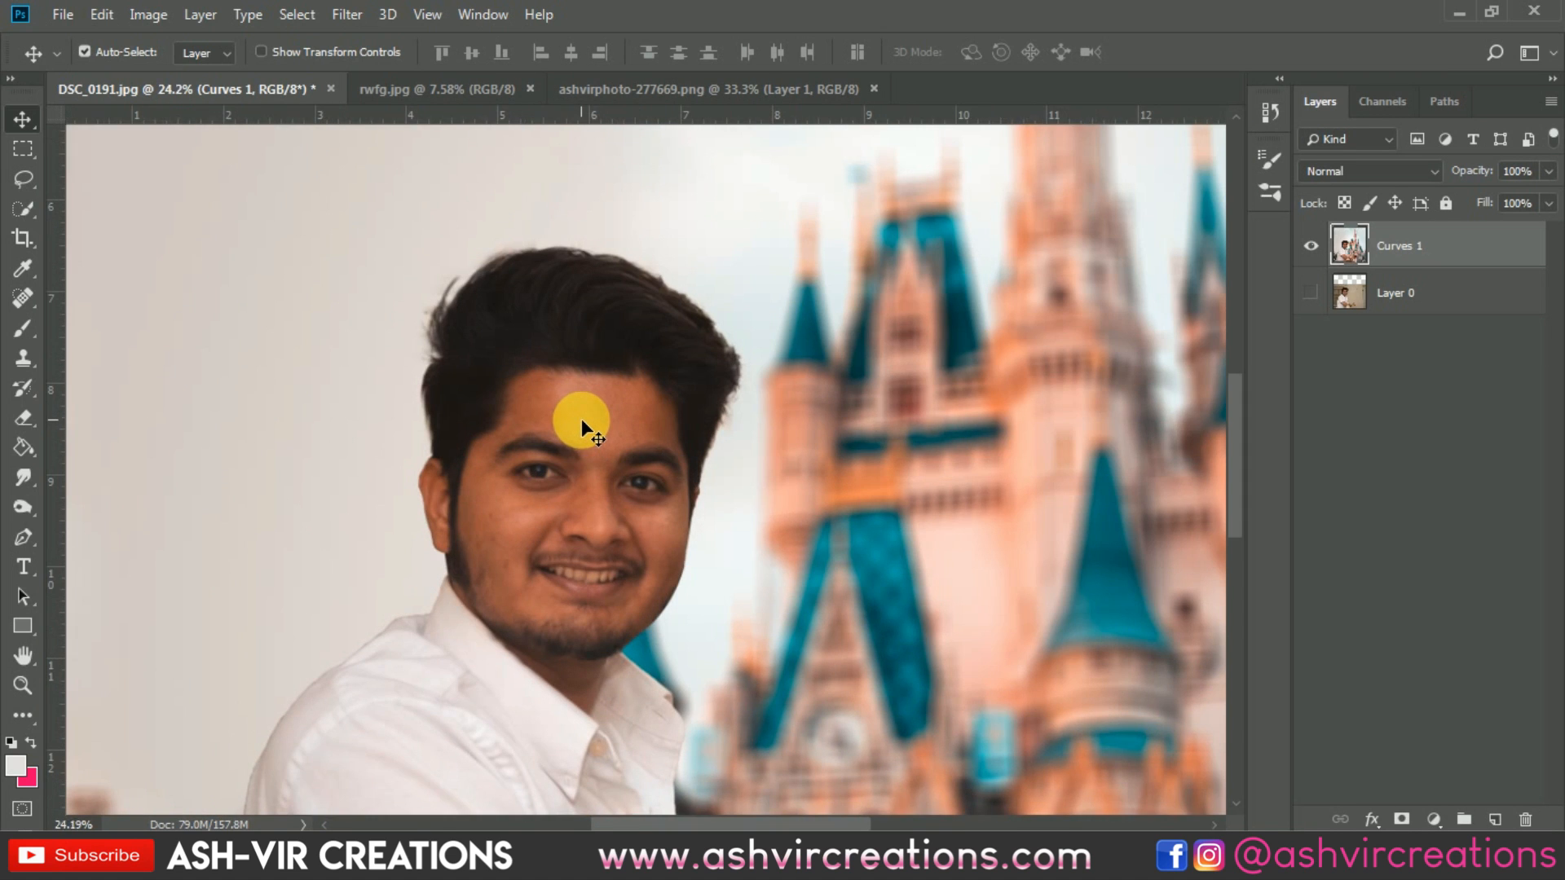
scroll(580, 419, down, 3)
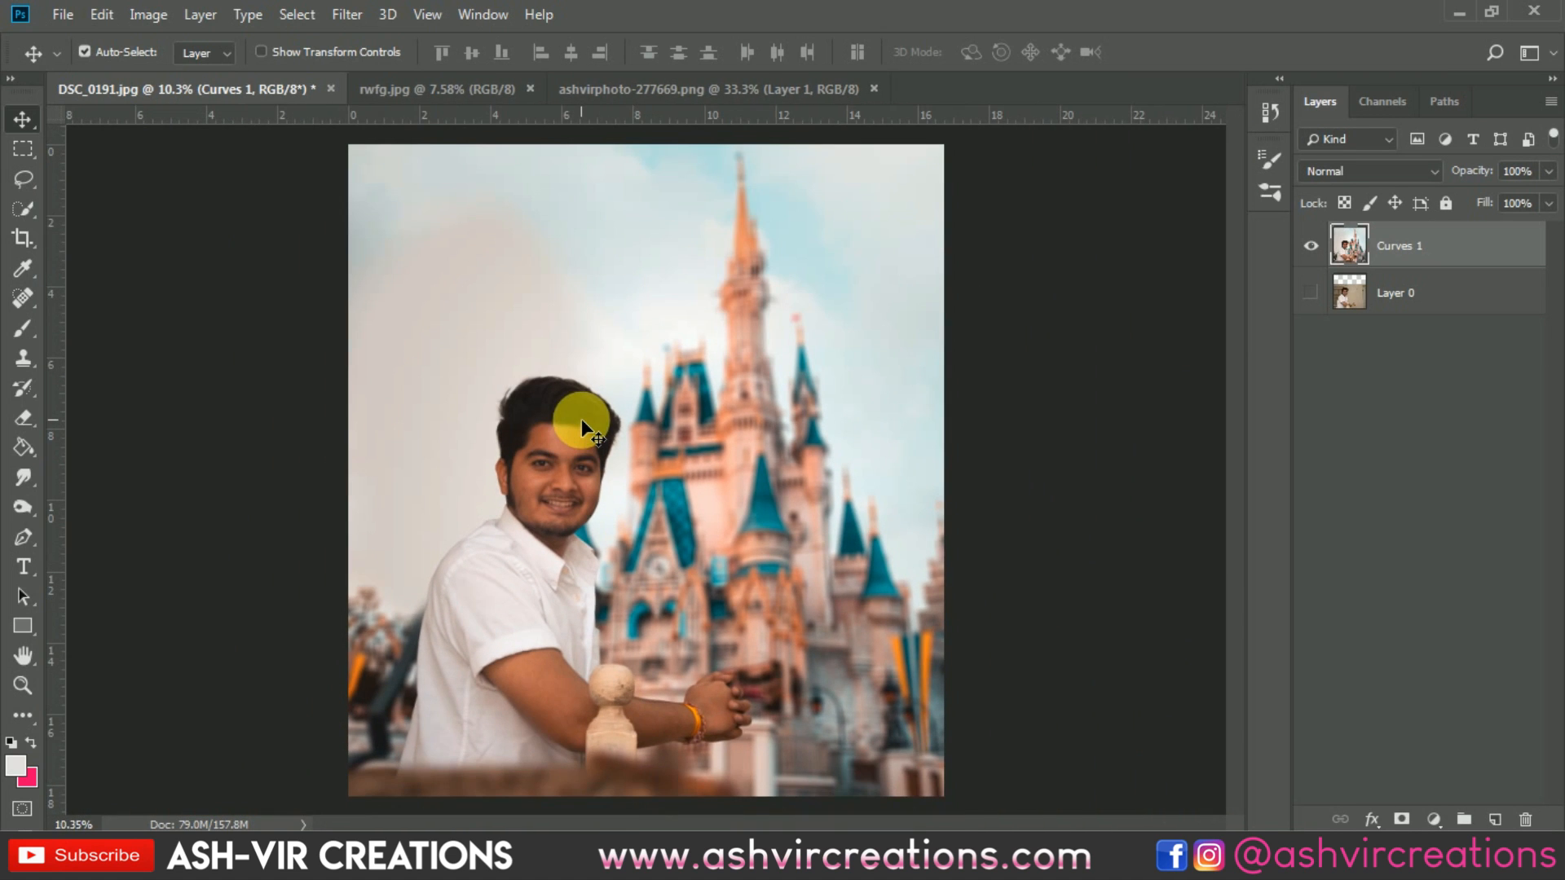
scroll(581, 419, down, 1)
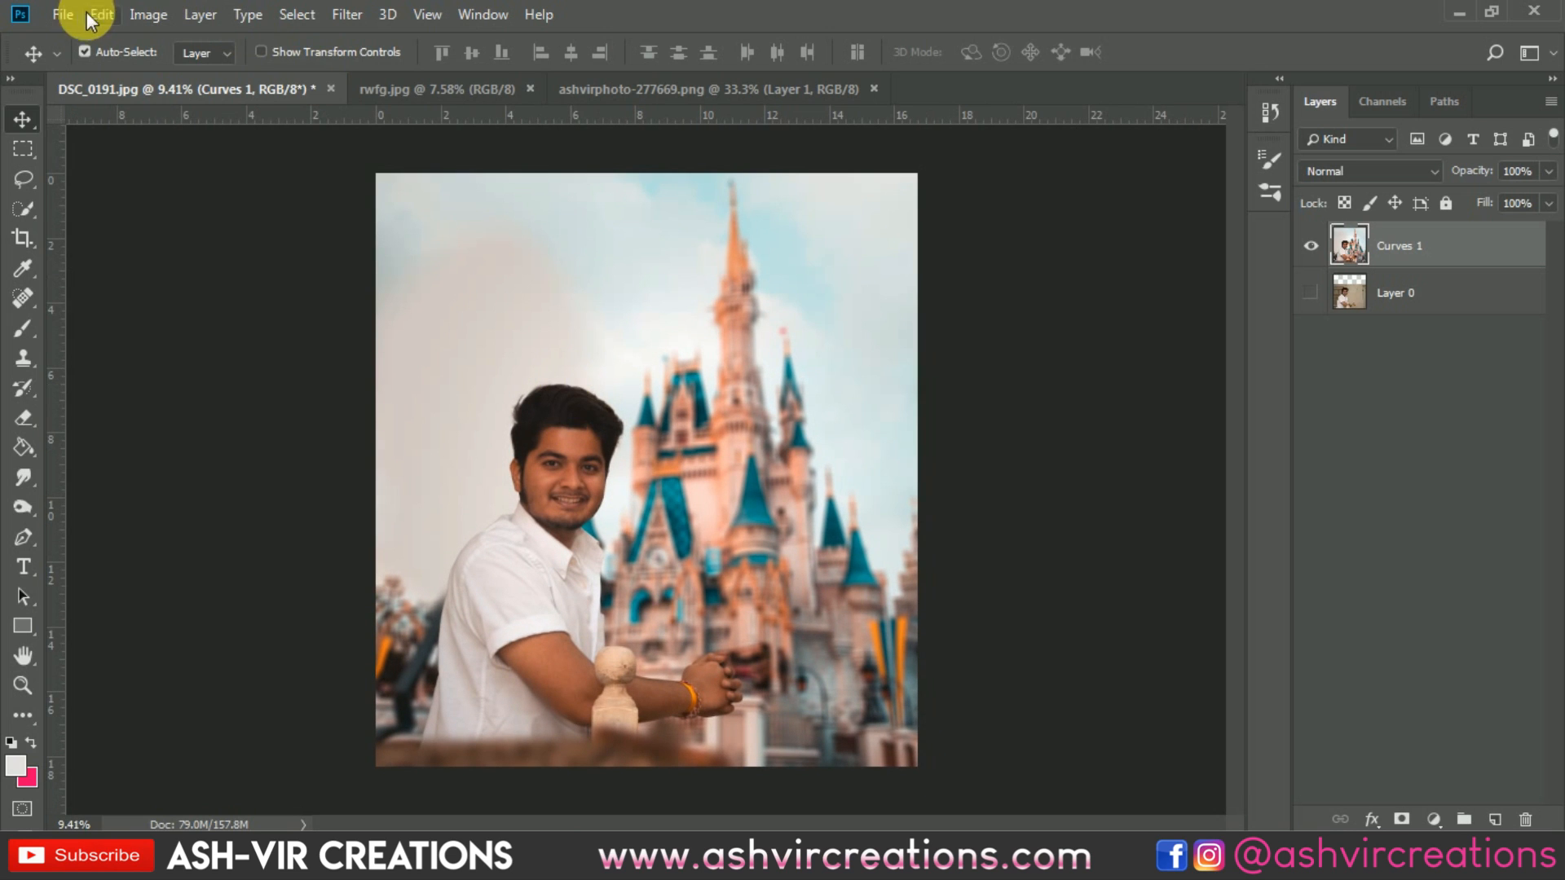
- Open the particle overlay image maxresdefault.jpg from the Desktop folder
click(63, 14)
click(86, 62)
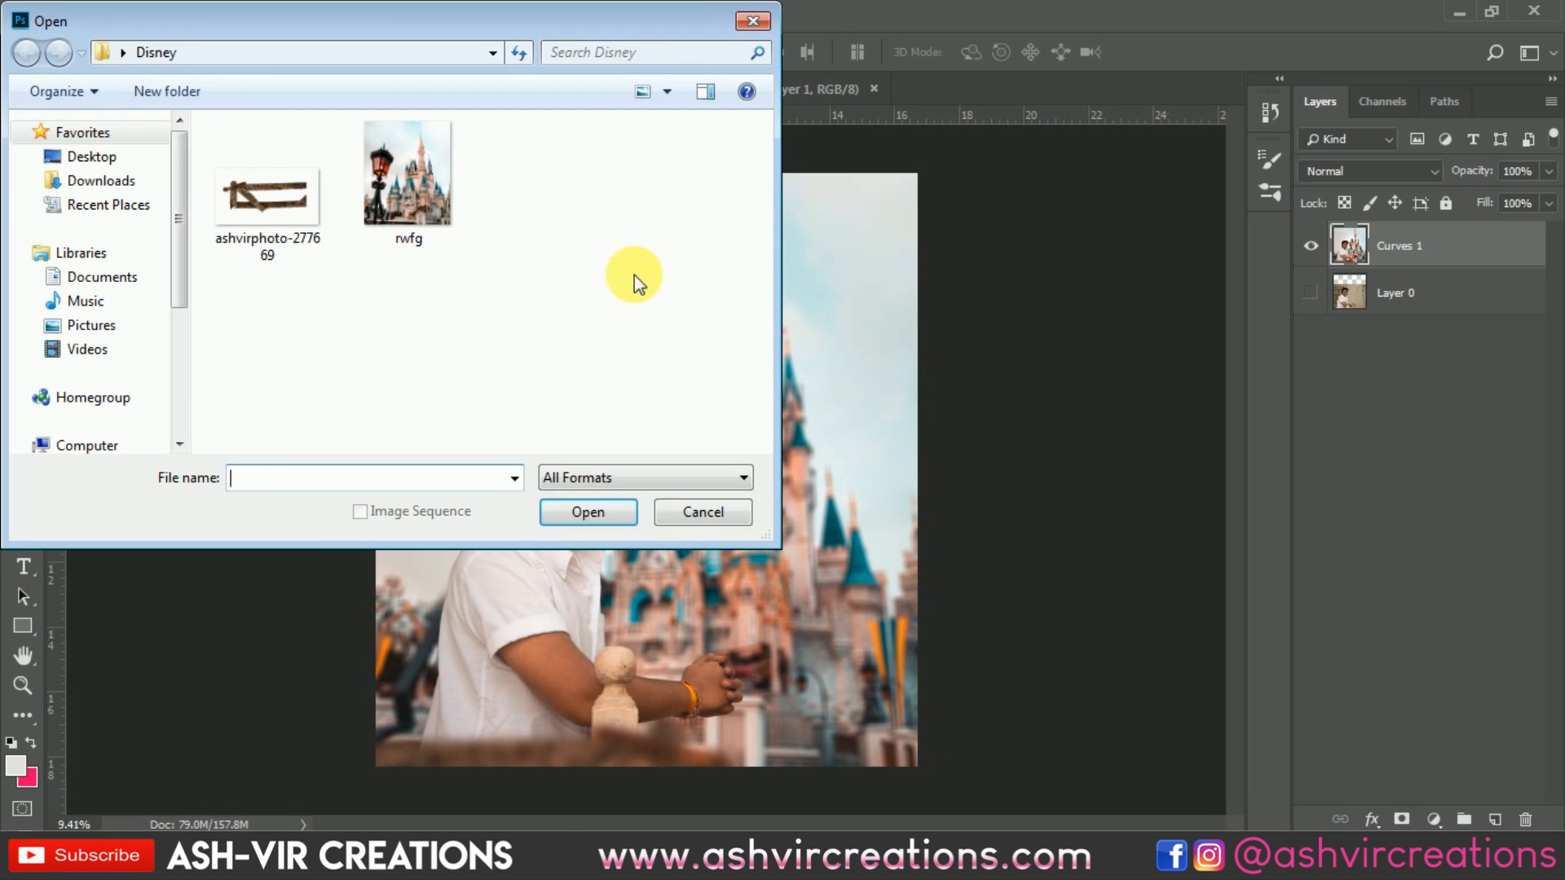
click(147, 159)
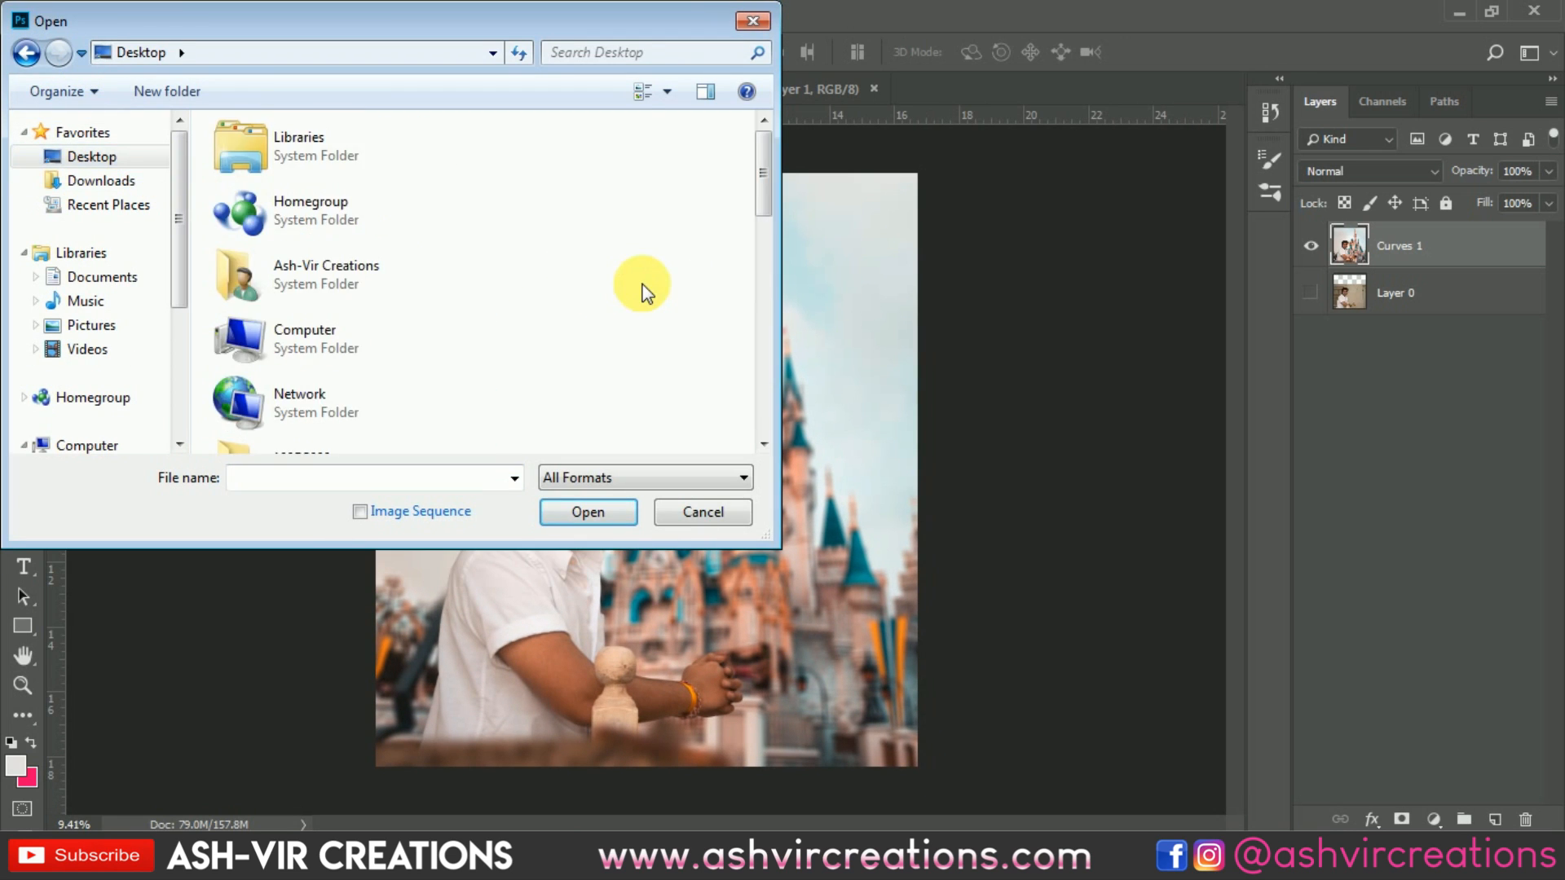
scroll(639, 290, down, 10)
click(316, 281)
double_click(315, 280)
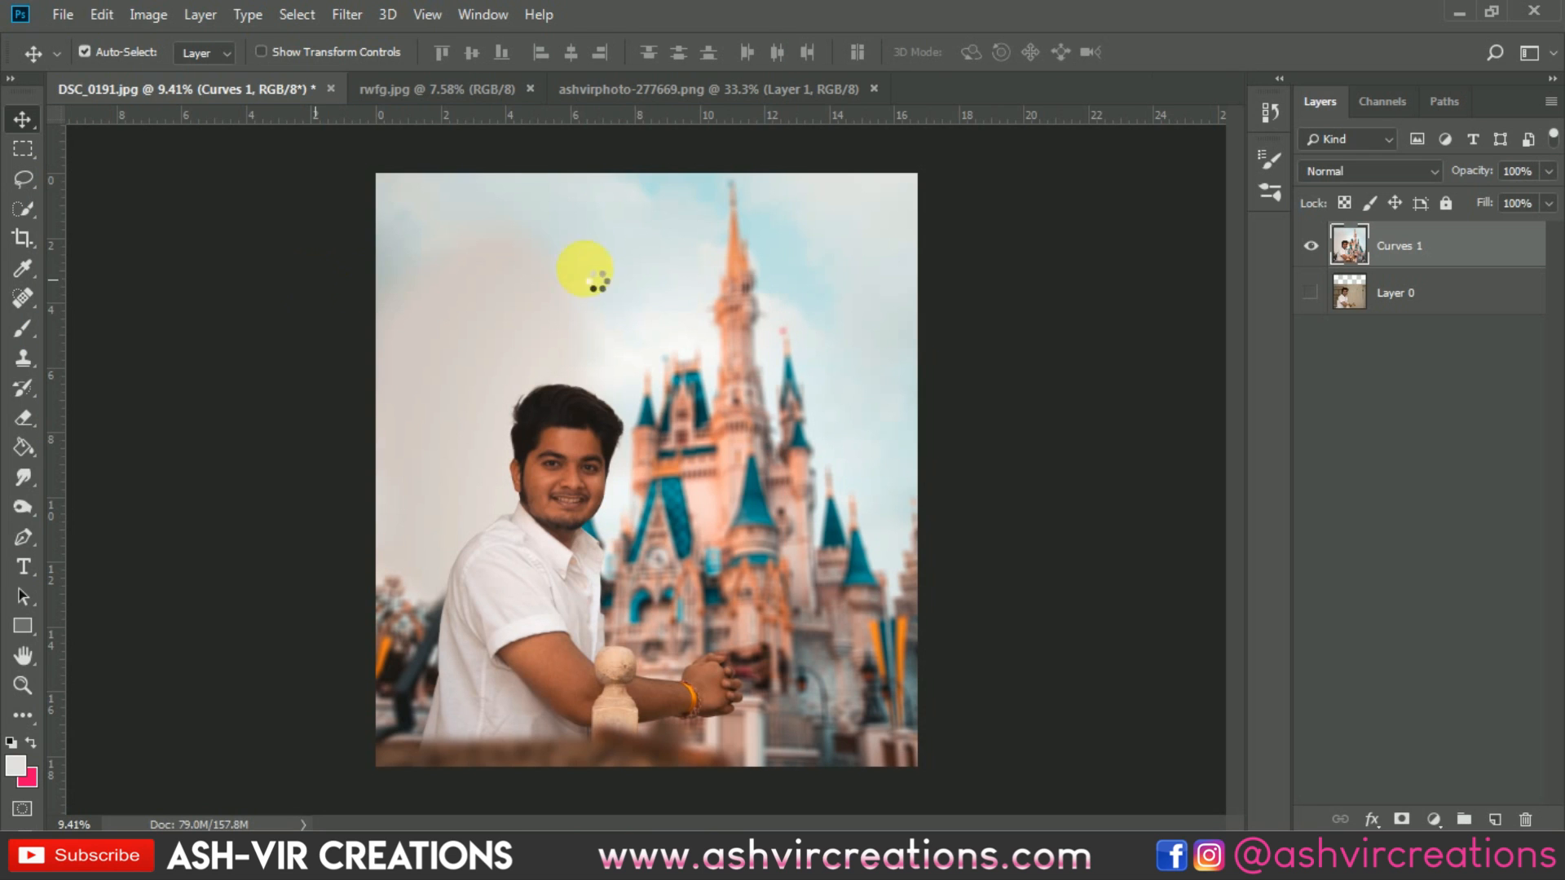
- Place the particle overlay above the Curves 1 layer in DSC_0191.jpg, enlarged to about 355% and rotated 90° clockwise
drag(311, 96, 576, 321)
key(ctrl+t)
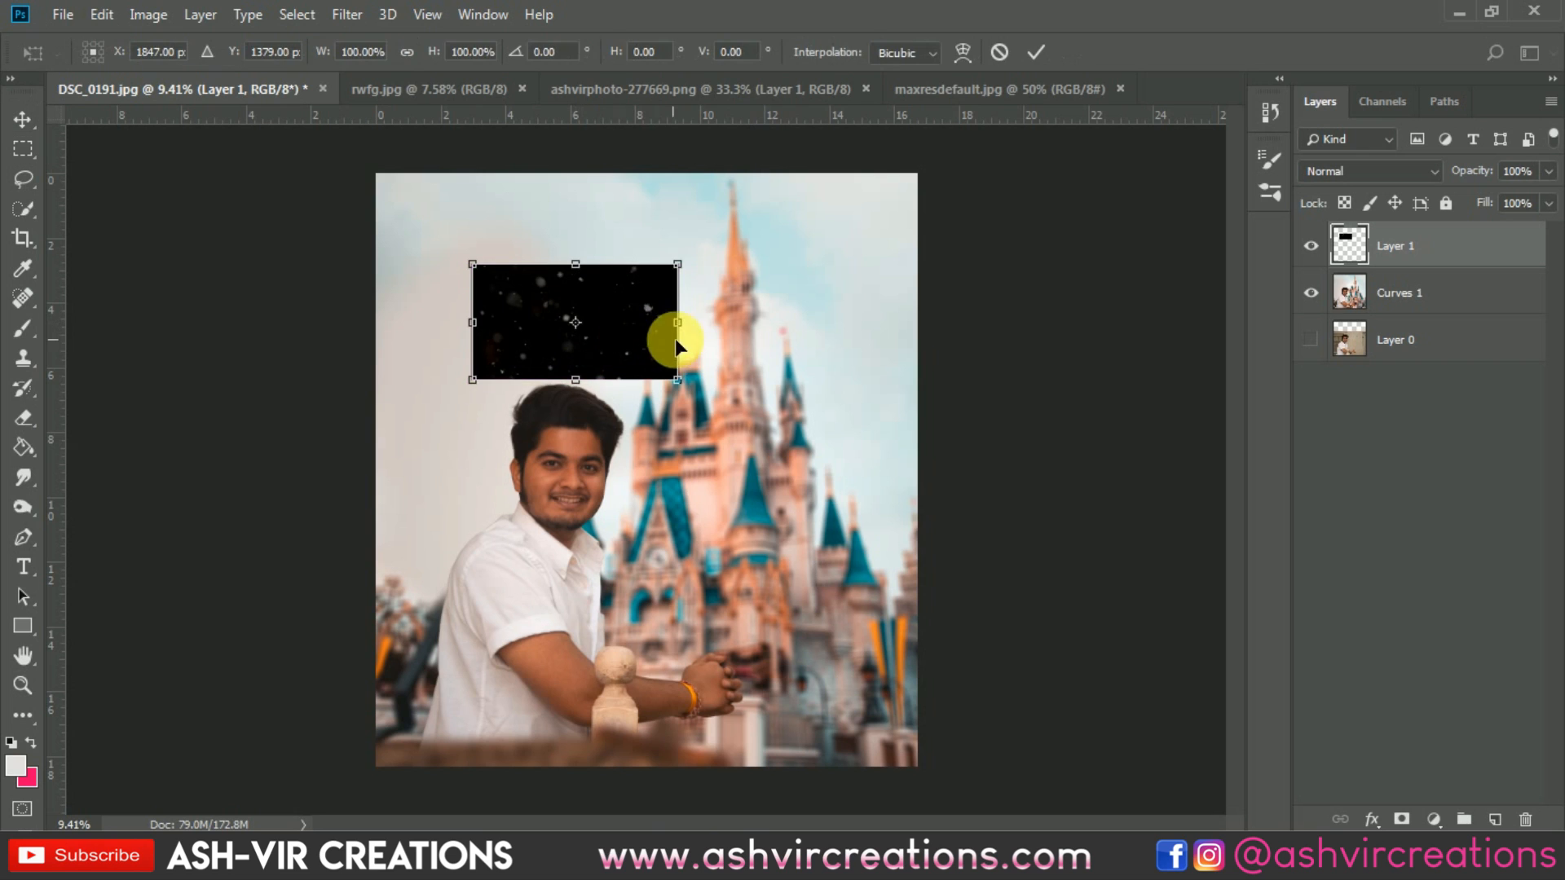
drag(678, 379, 942, 528)
right_click(813, 335)
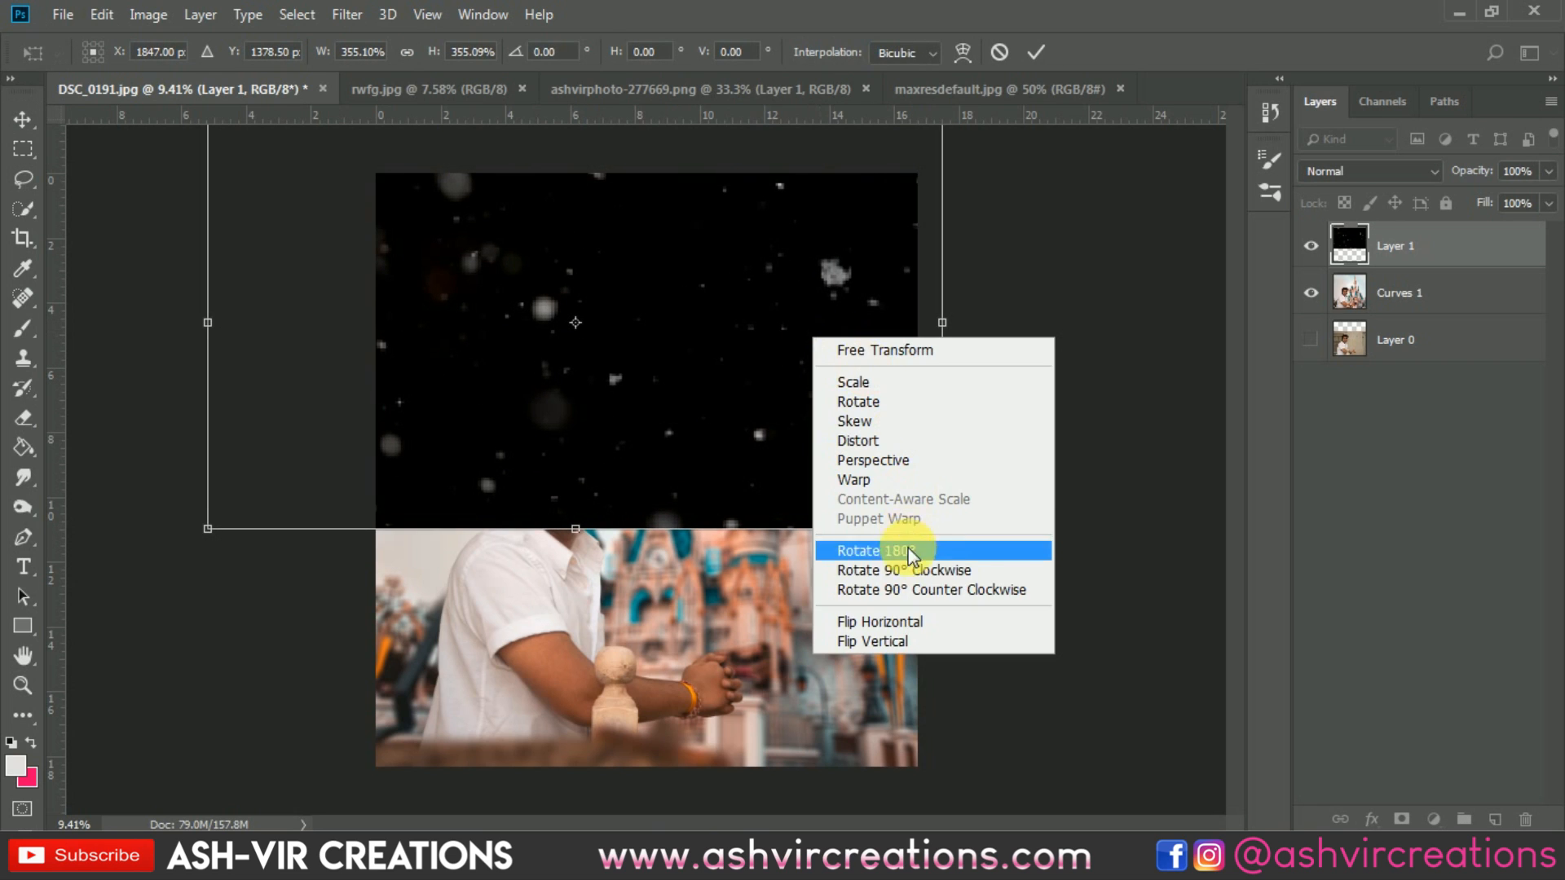
click(905, 548)
- Scale the rotated particle overlay to about 475% and position it so it covers the whole canvas
drag(642, 374, 643, 568)
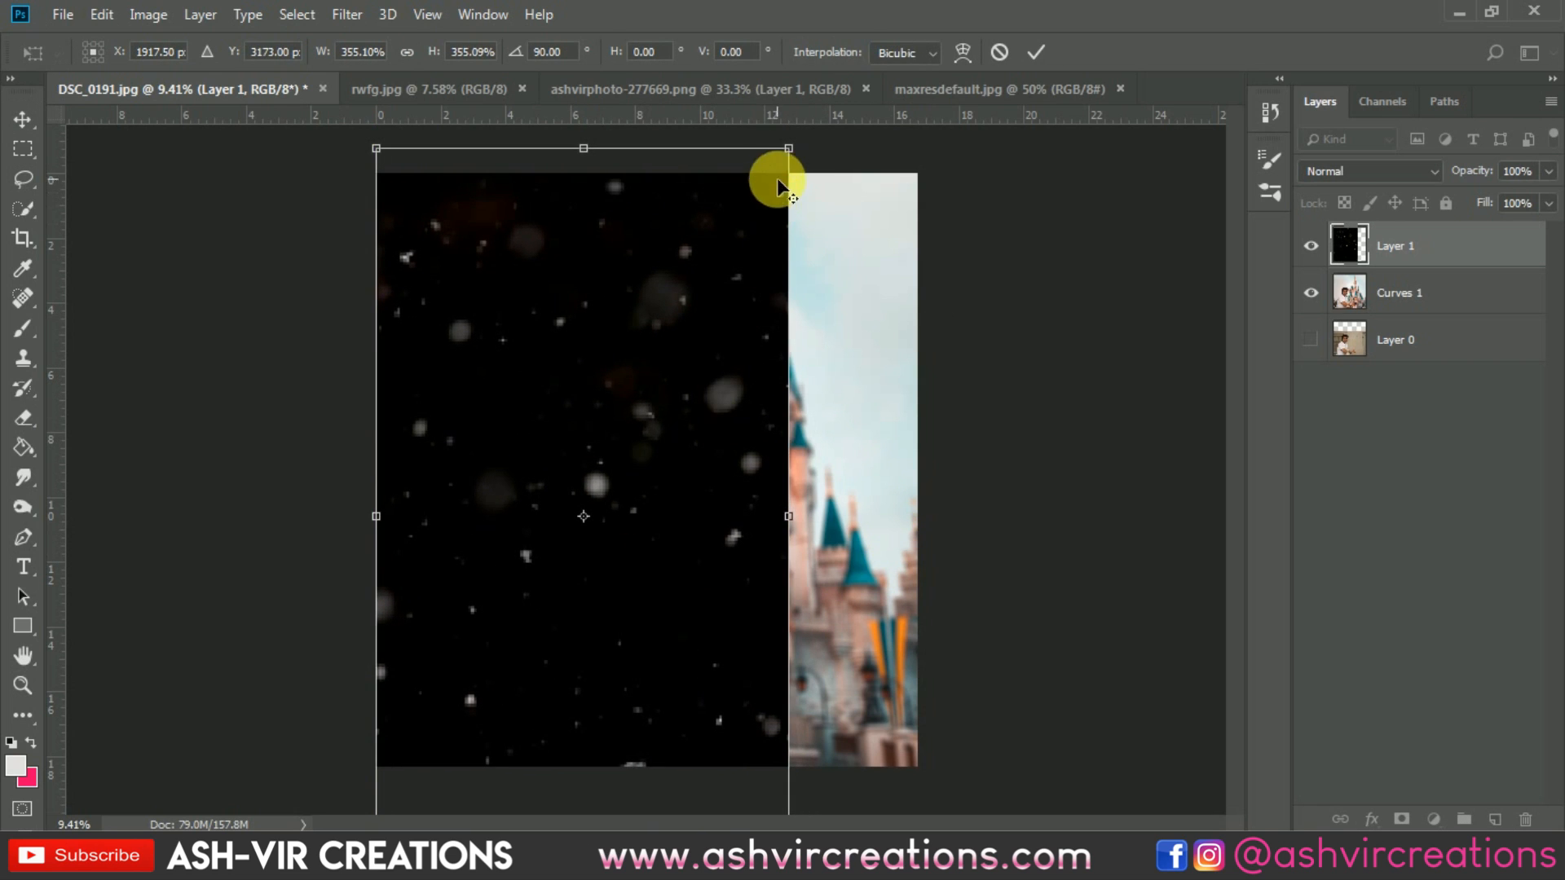
drag(787, 149, 1012, 56)
drag(758, 305, 819, 467)
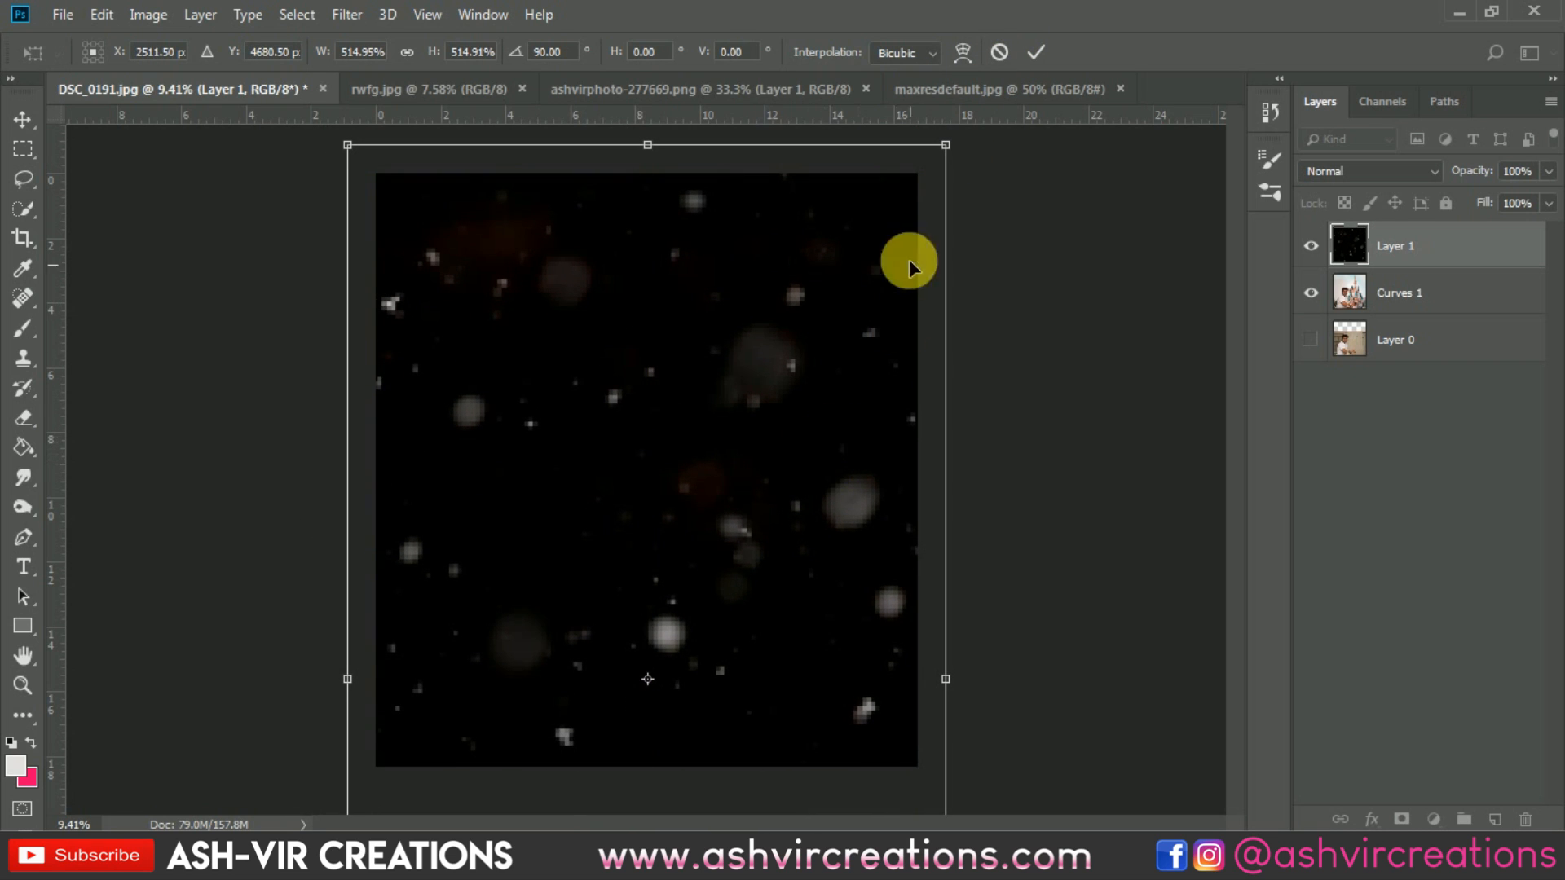
drag(349, 146, 387, 172)
drag(513, 358, 604, 339)
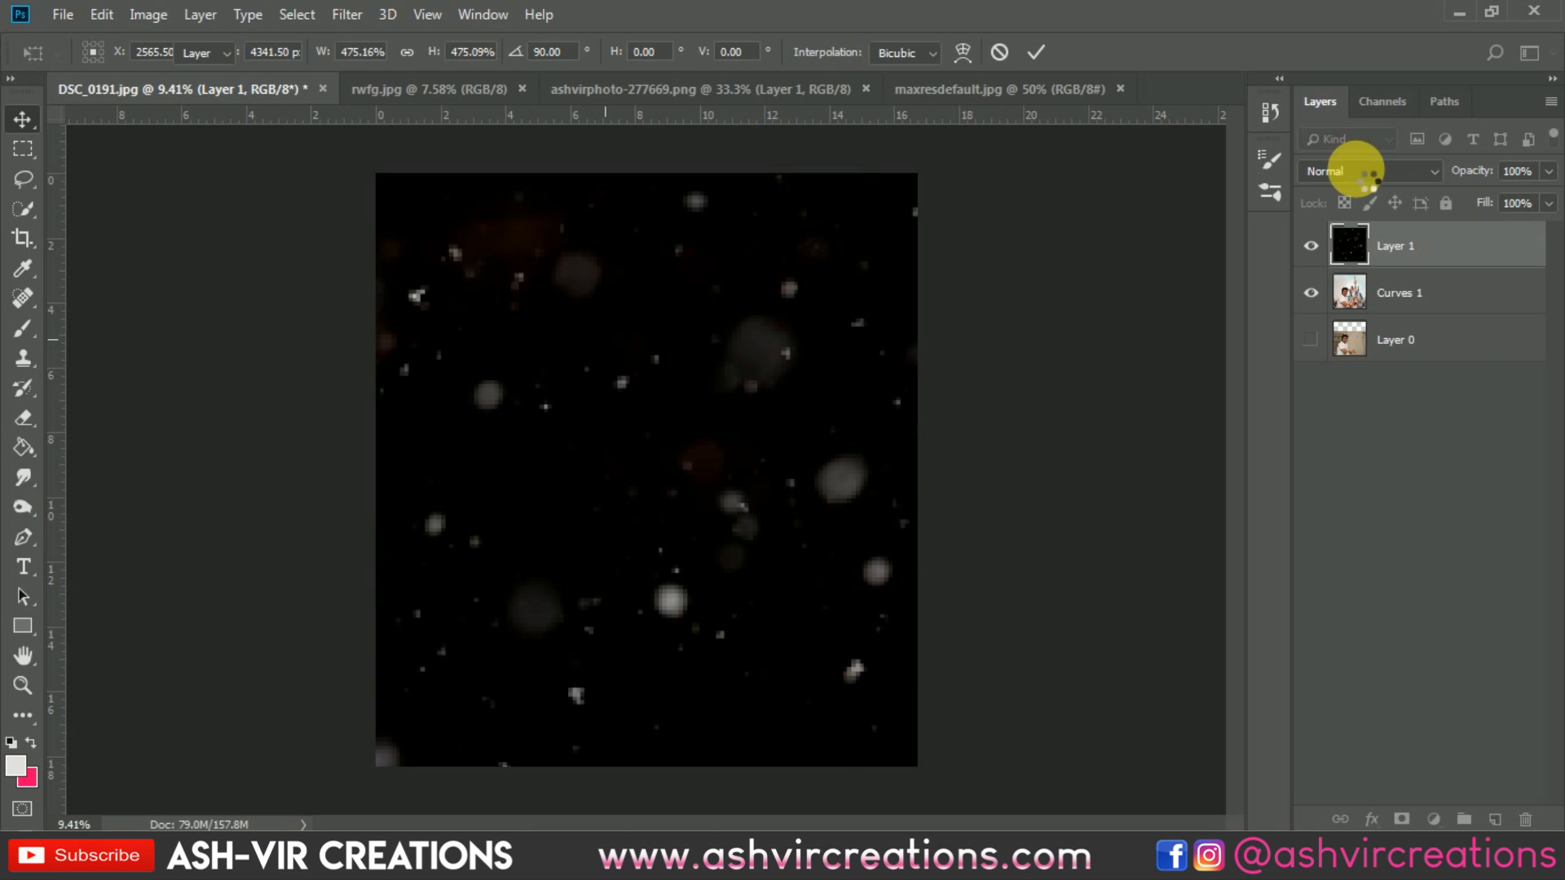
- Set the particle overlay layer's blend mode to Screen and compare the composite with and without the overlay
click(1358, 171)
click(1352, 363)
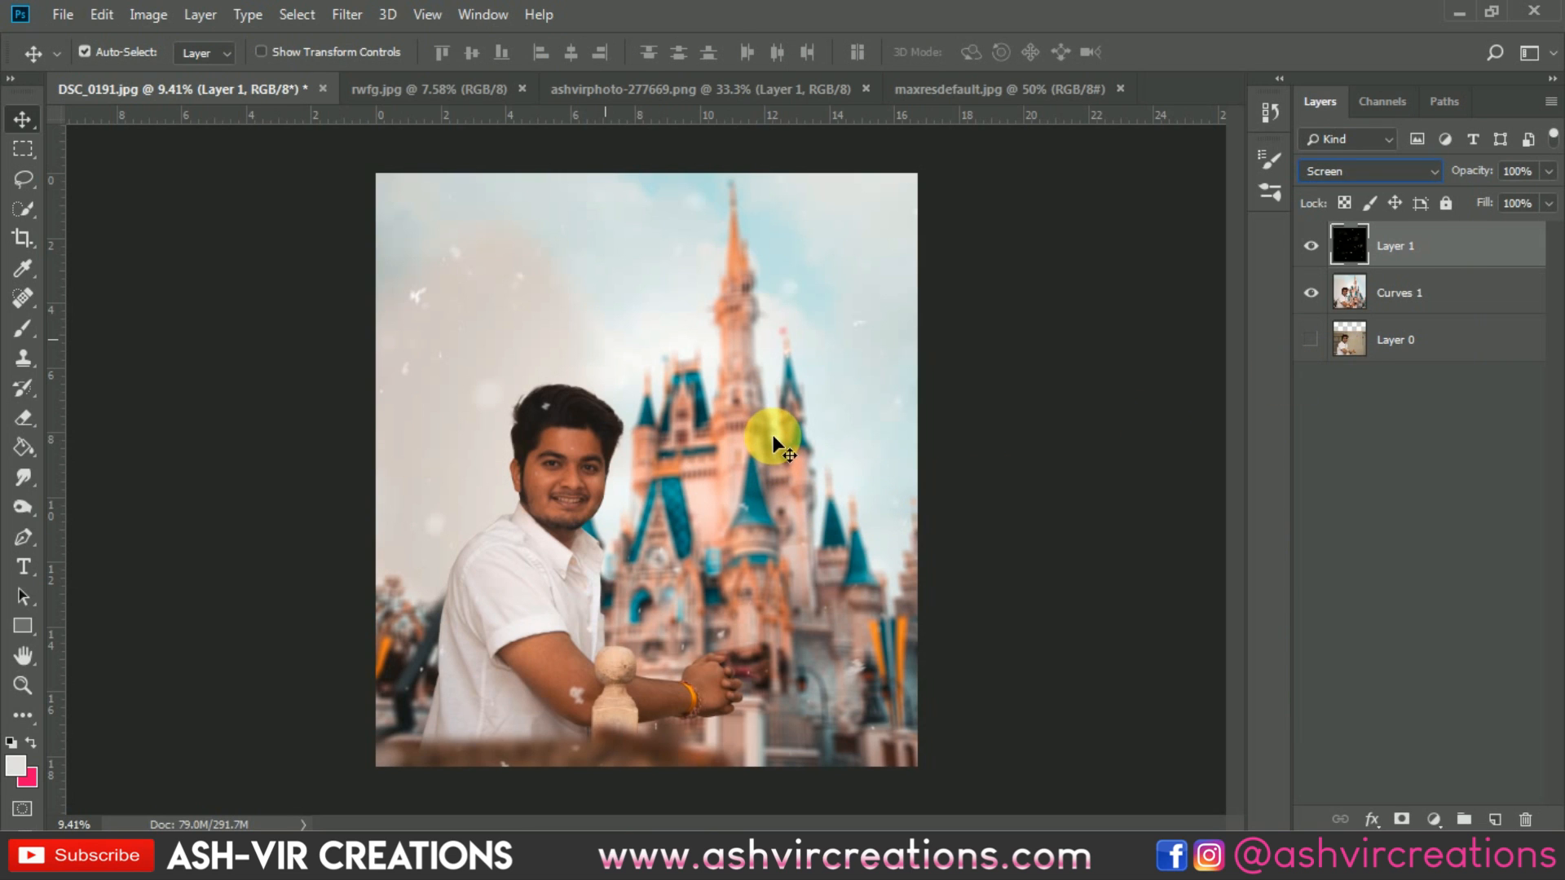
click(1310, 245)
click(1311, 245)
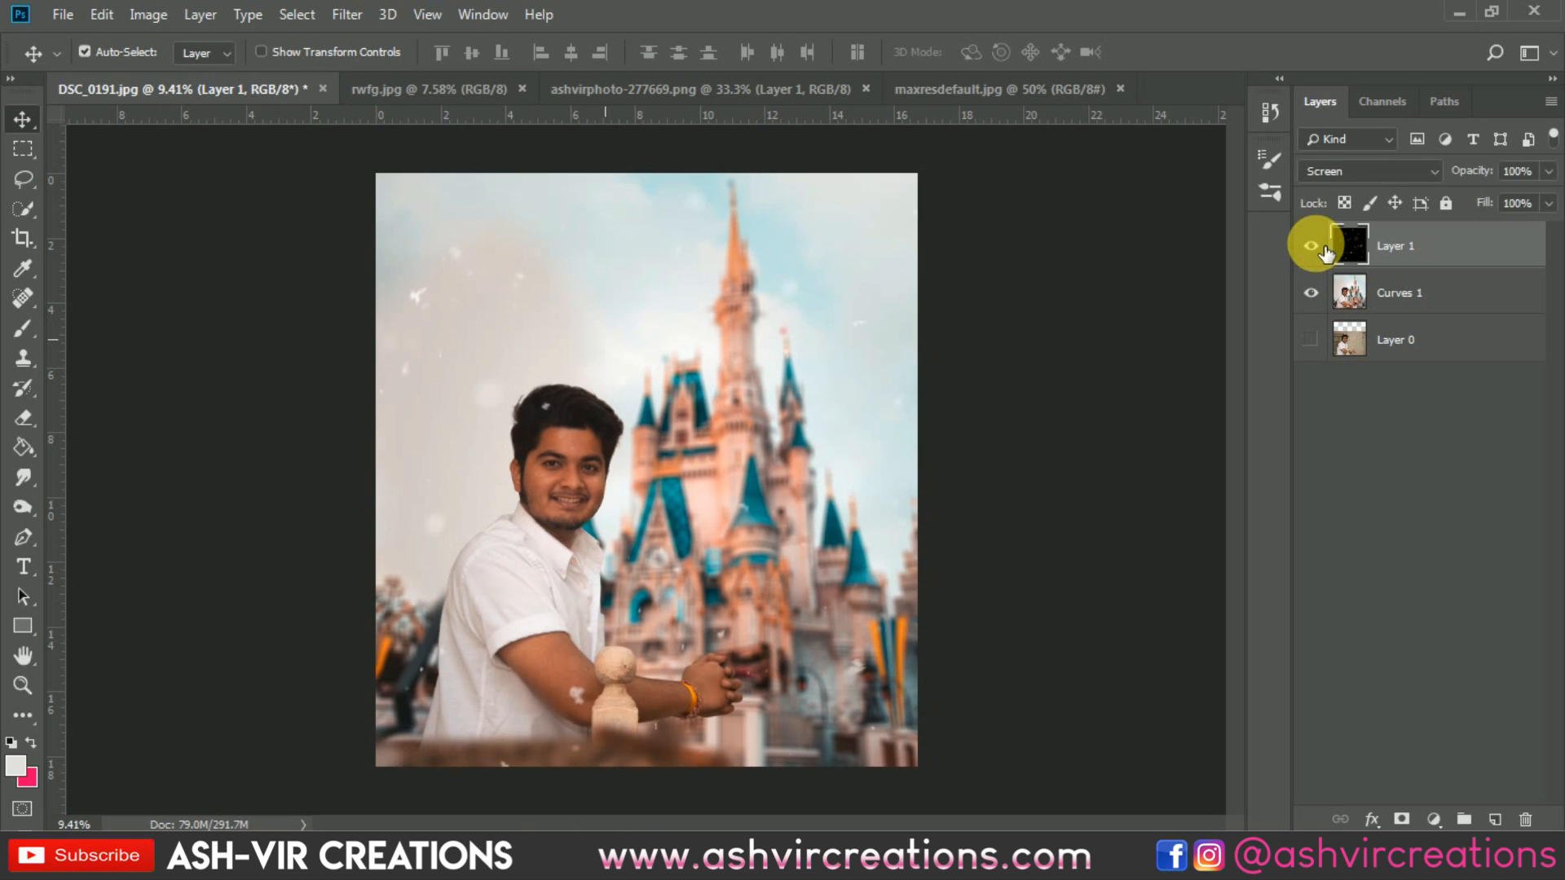
click(1311, 245)
click(1311, 246)
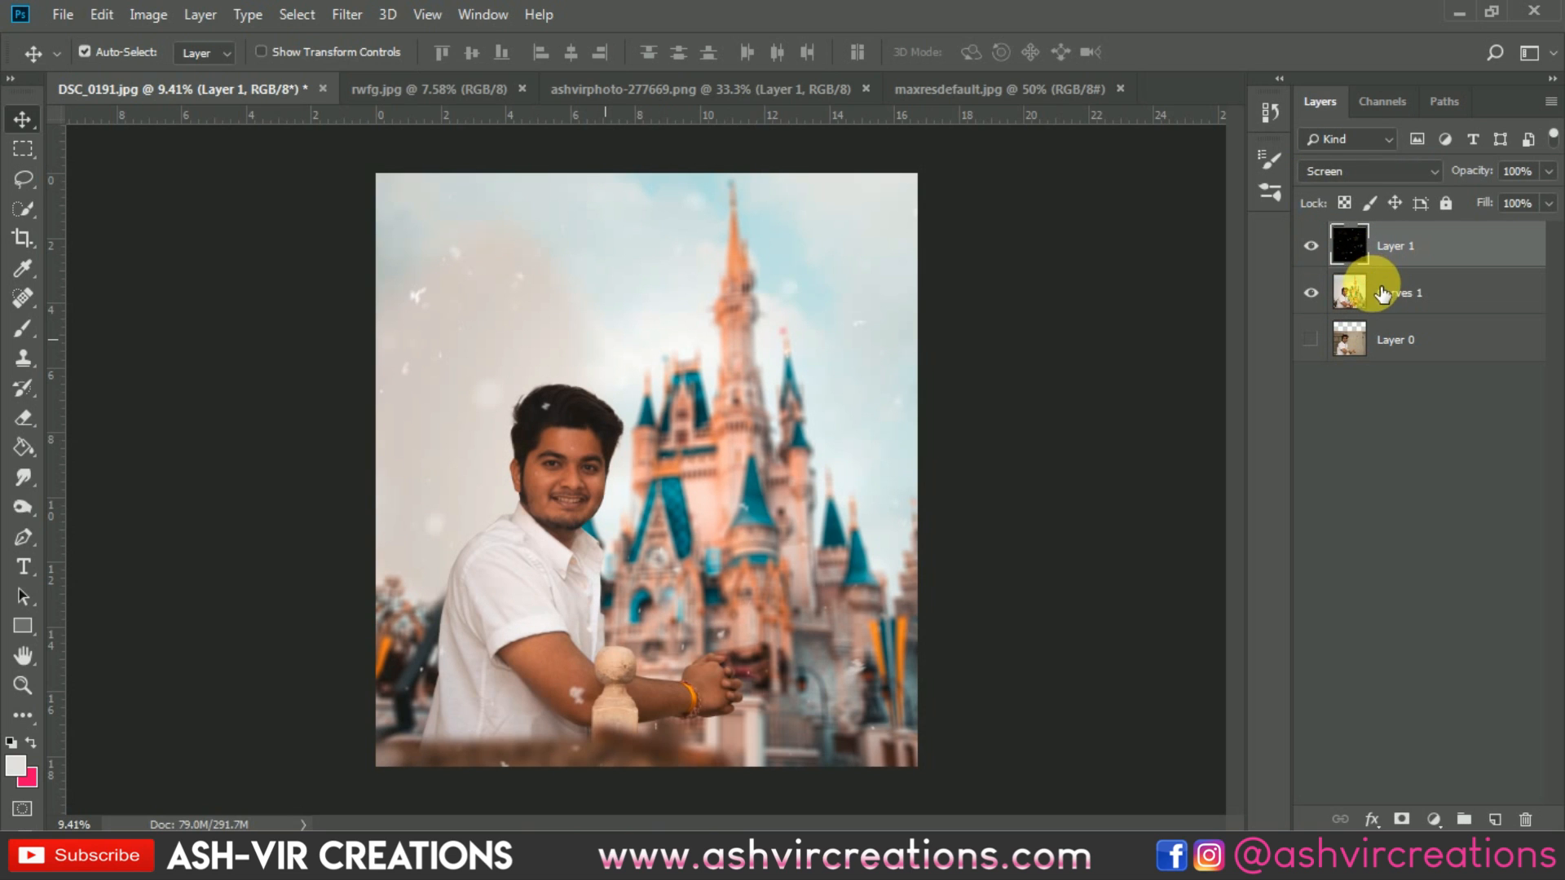
- Erase the overlay particles covering the man's arm using a Soft Round eraser brush of 243 px
key(ctrl+plus)
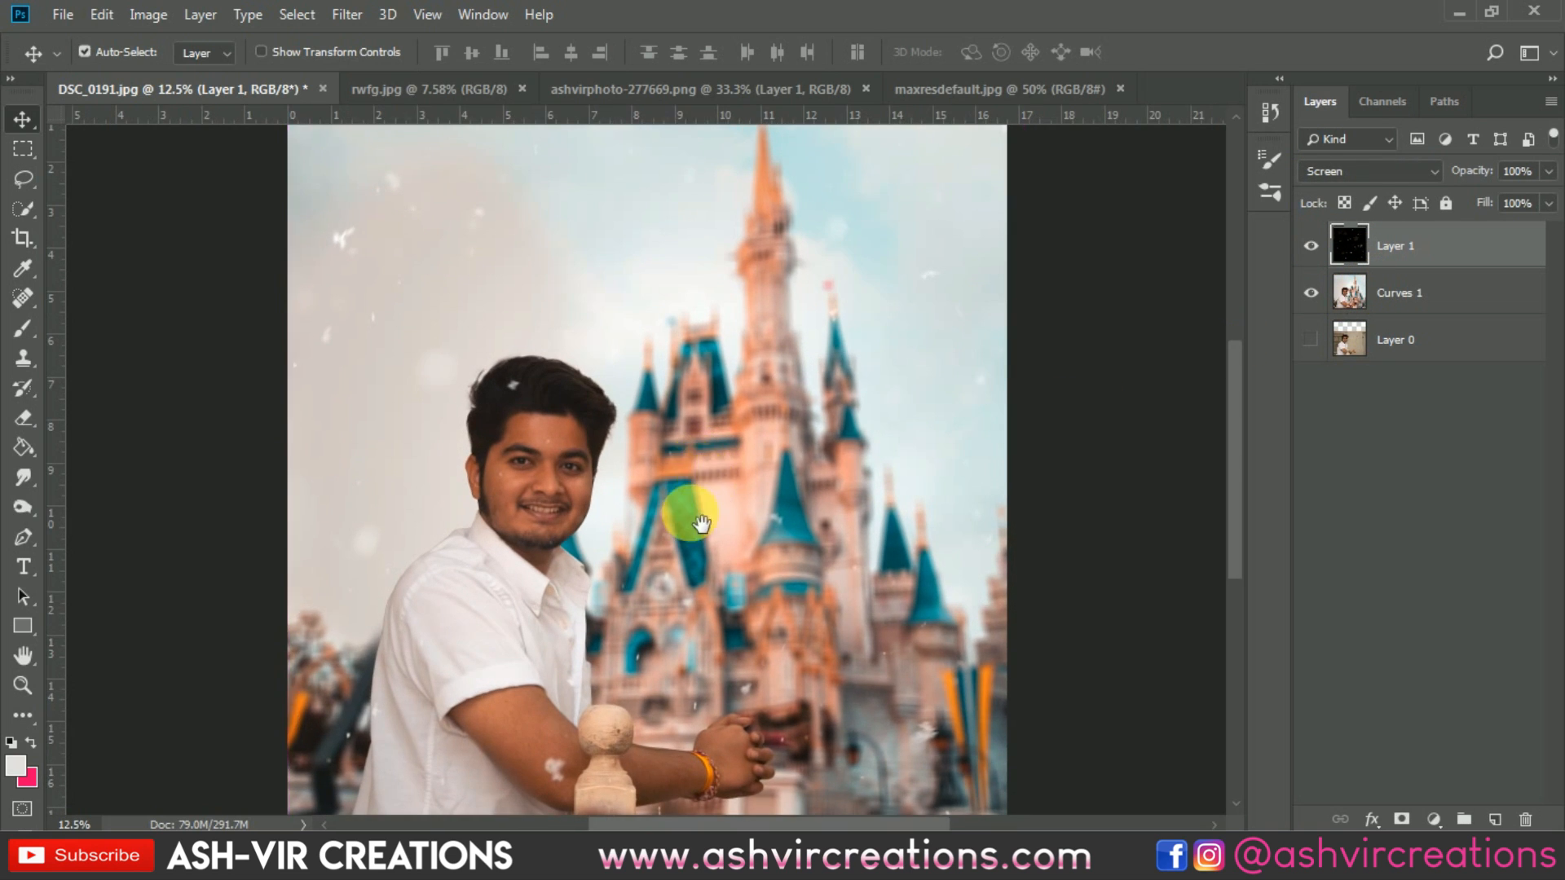
drag(699, 521, 750, 394)
click(32, 419)
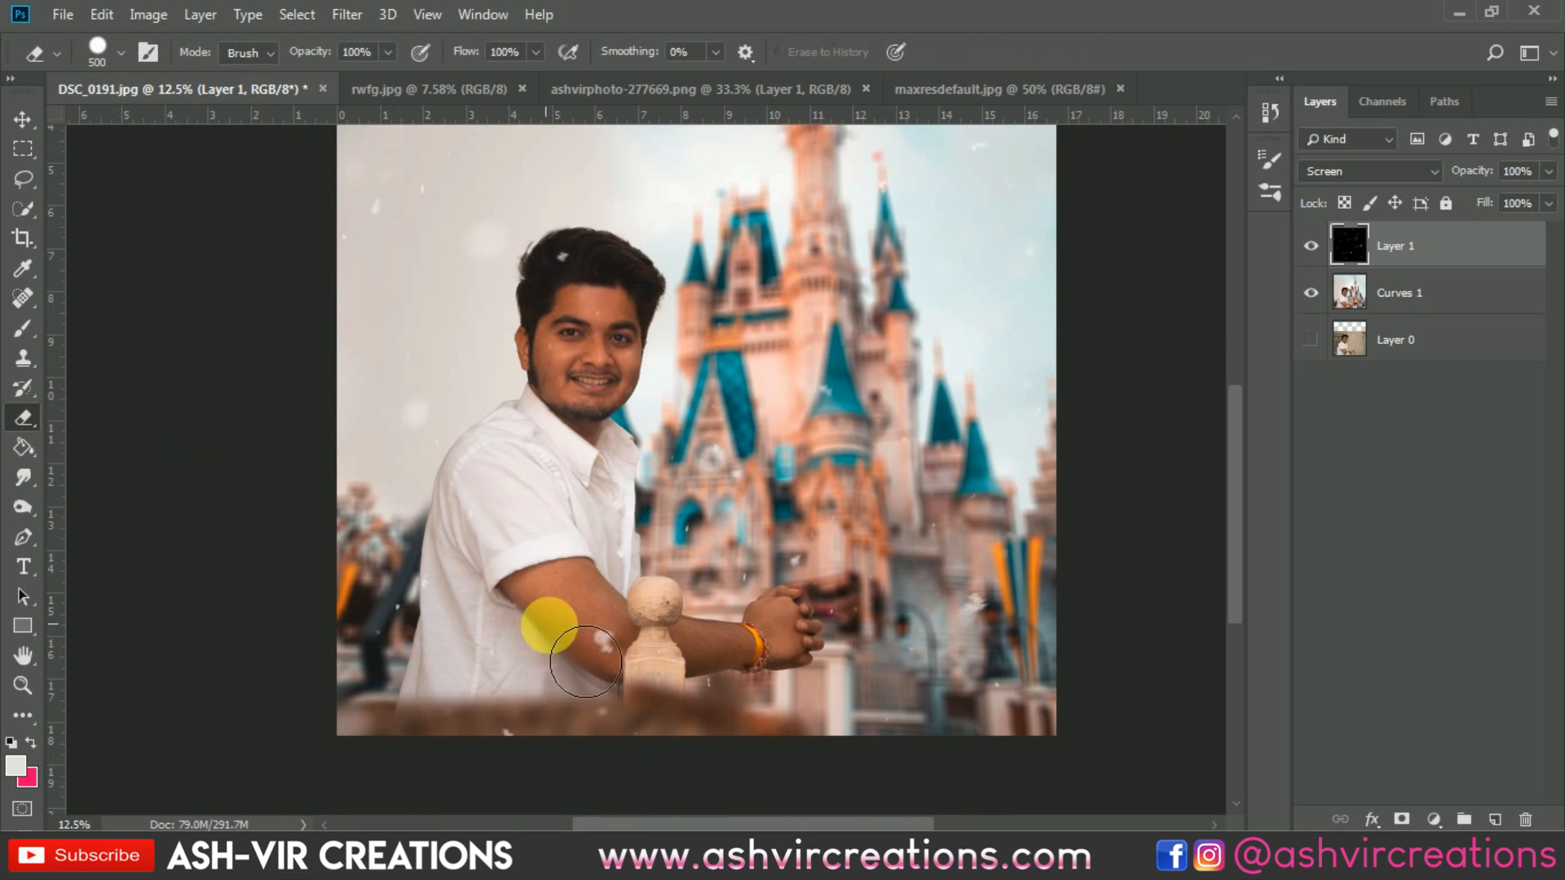
scroll(599, 643, up, 1)
scroll(600, 643, up, 1)
right_click(603, 643)
drag(848, 511, 834, 513)
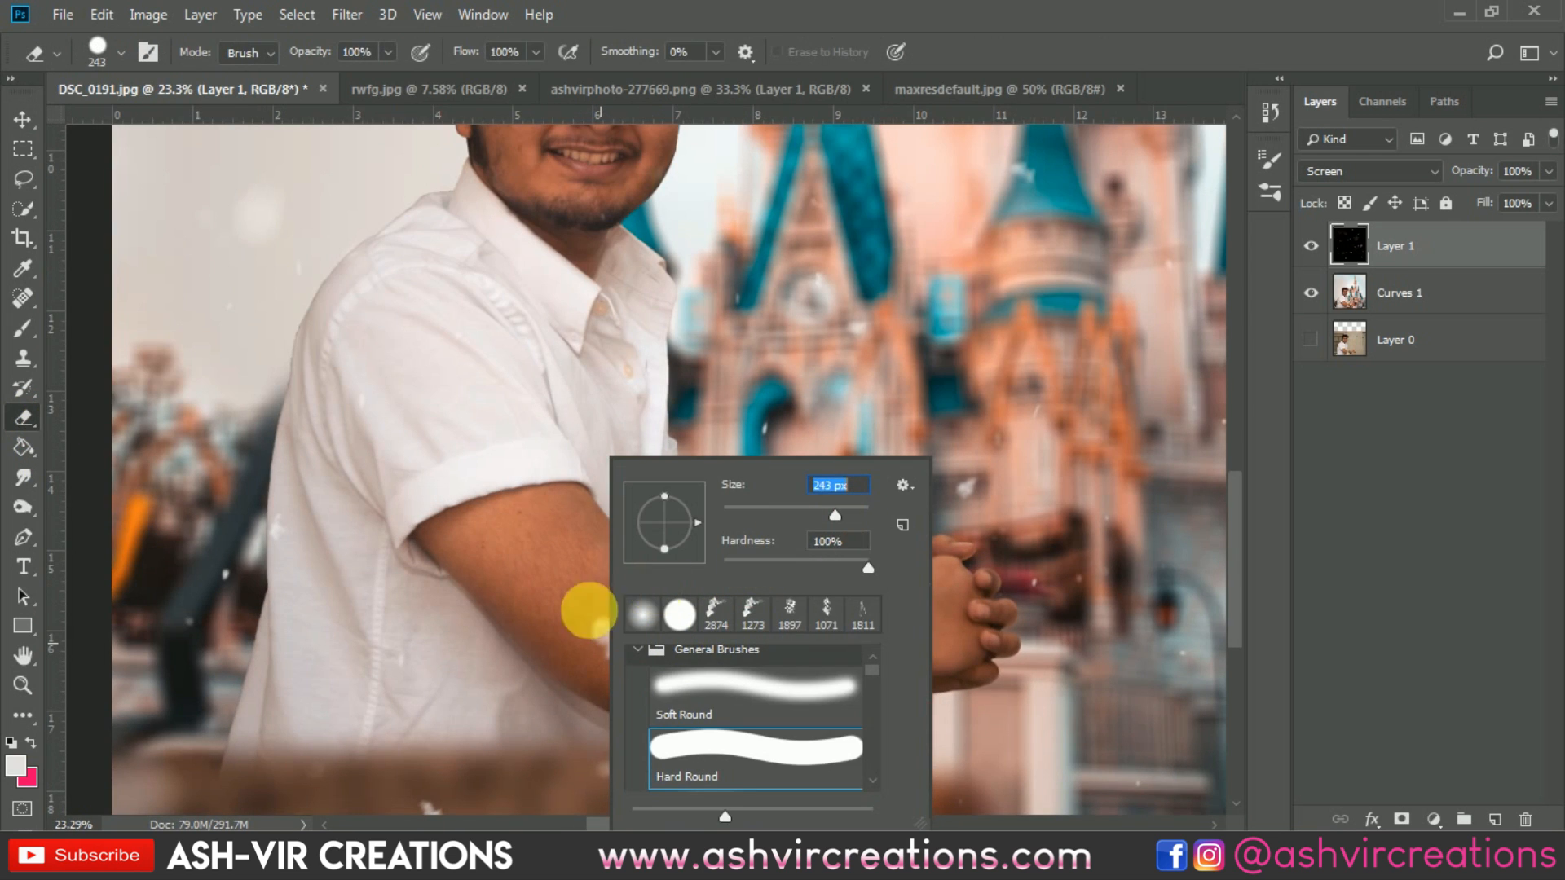
double_click(673, 688)
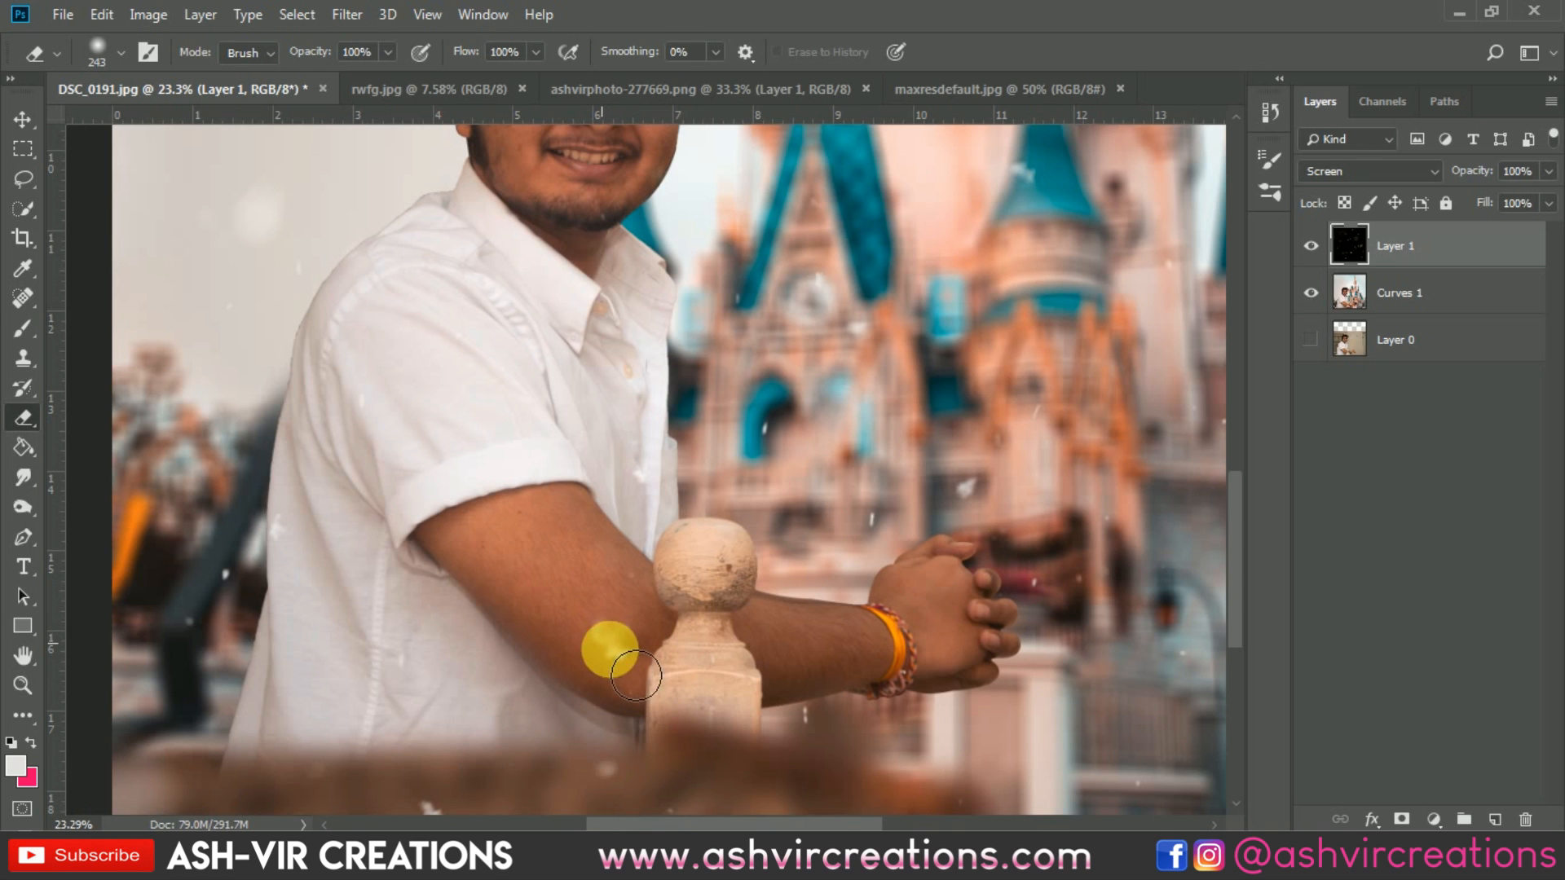
drag(628, 356, 668, 650)
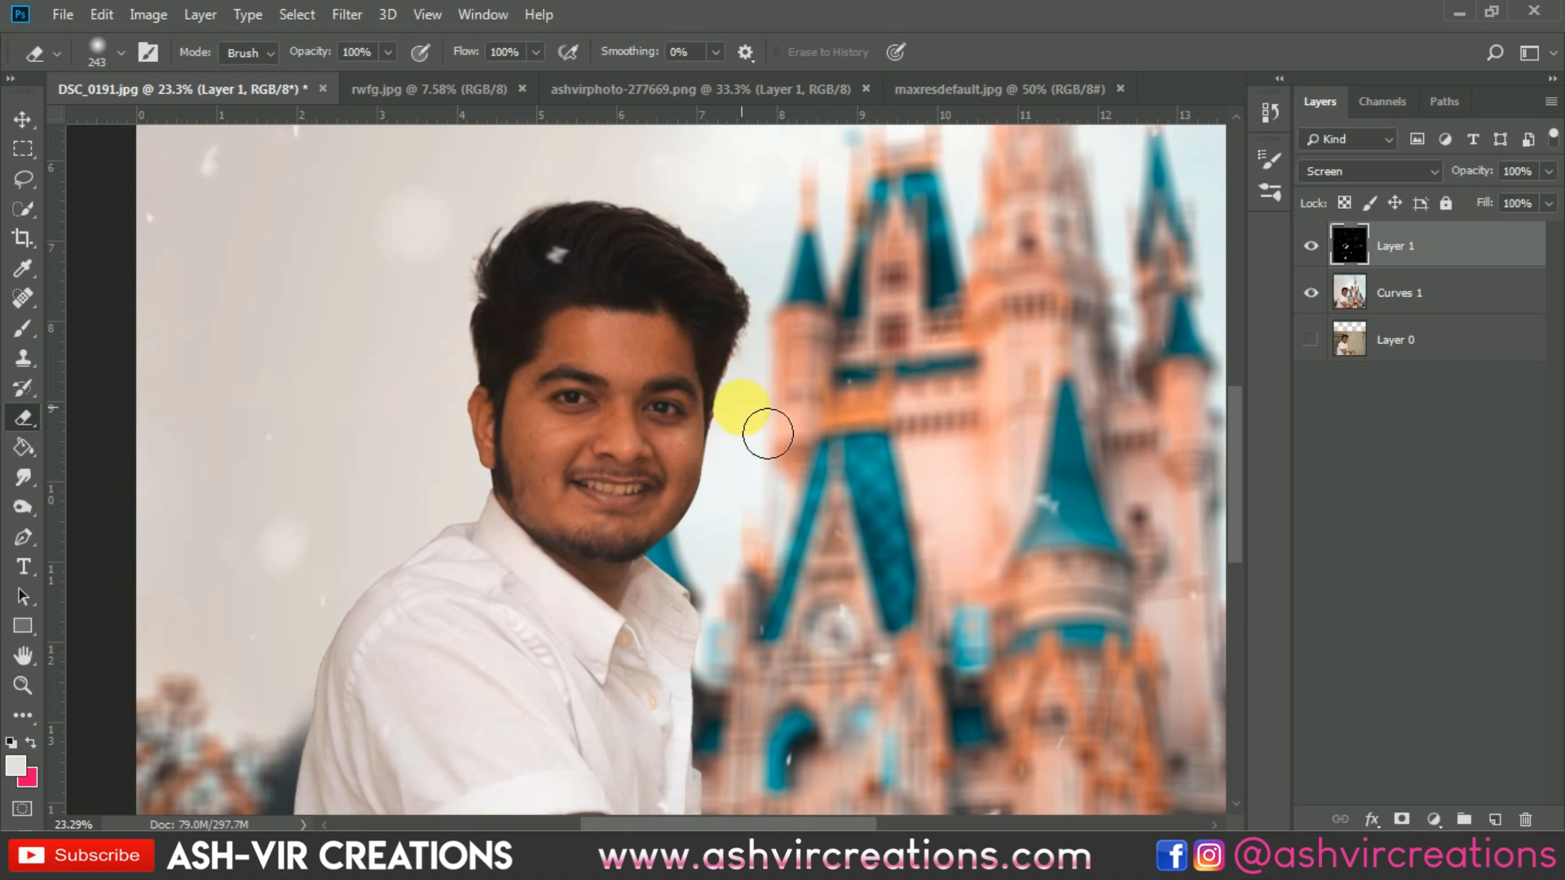
- Merge the particle overlay layer with the Curves 1 layer
click(1415, 288)
right_click(1406, 289)
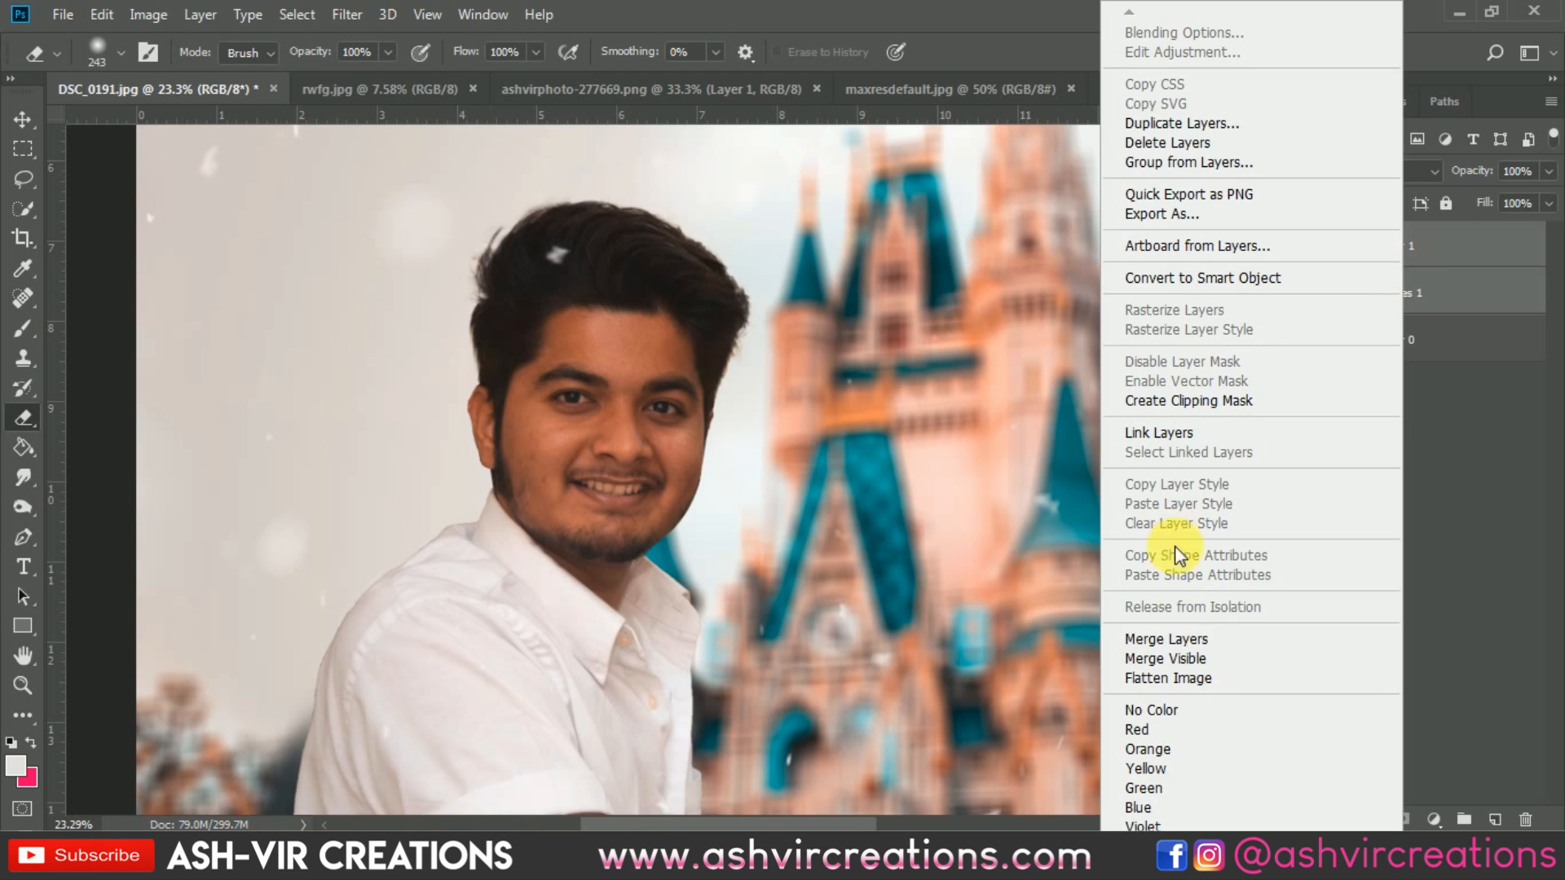
click(1174, 639)
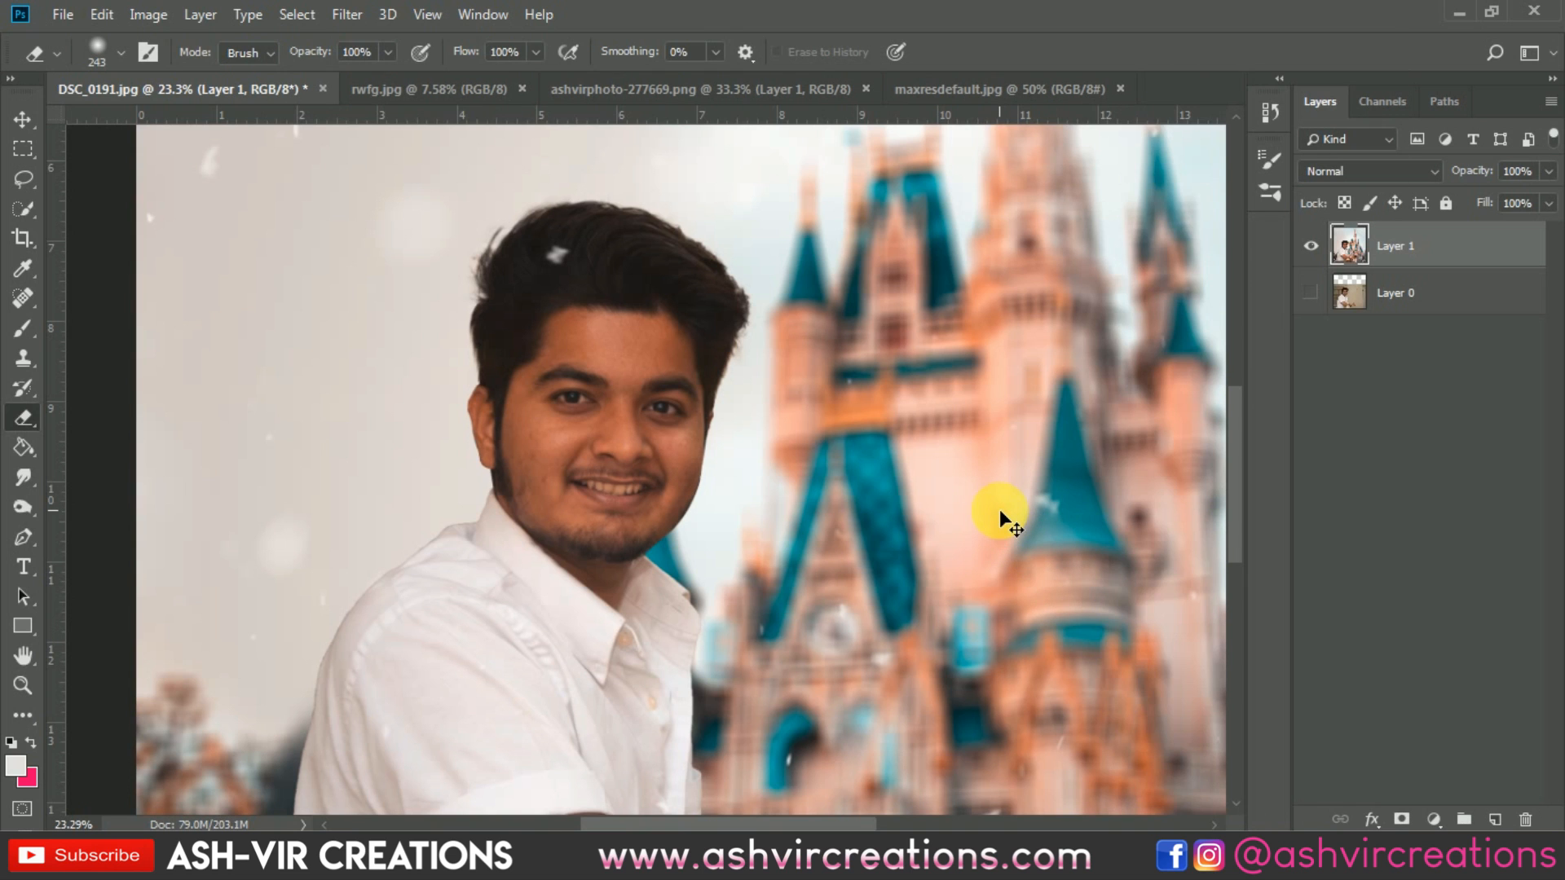
- Show the original photo on Layer 0 and compare it with the merged composite on Layer 1
scroll(1000, 519, down, 5)
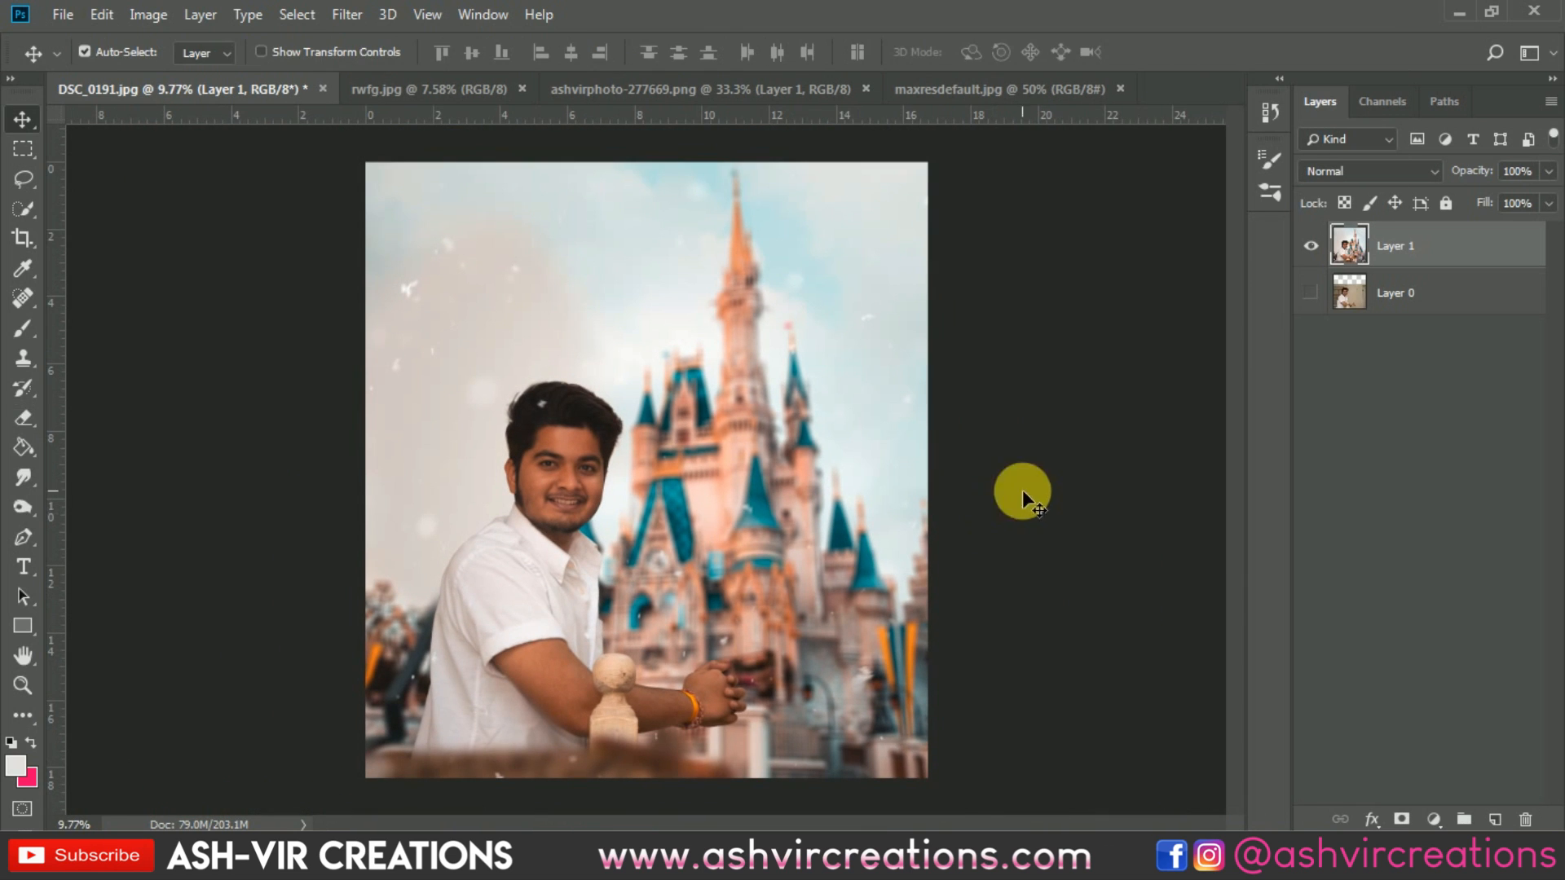
click(1310, 292)
click(1312, 246)
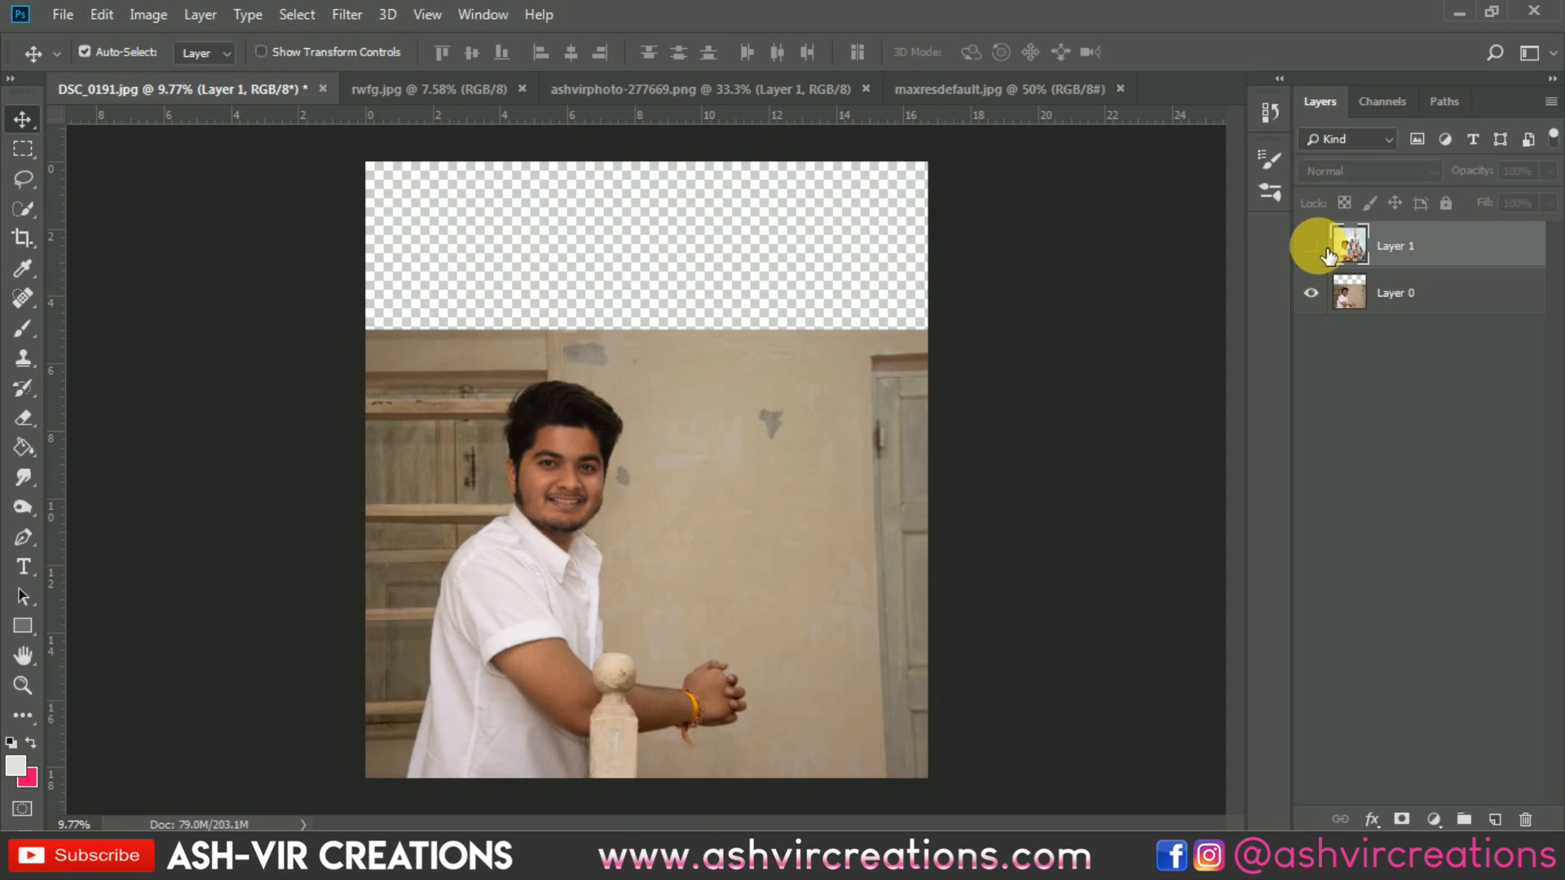
click(1312, 247)
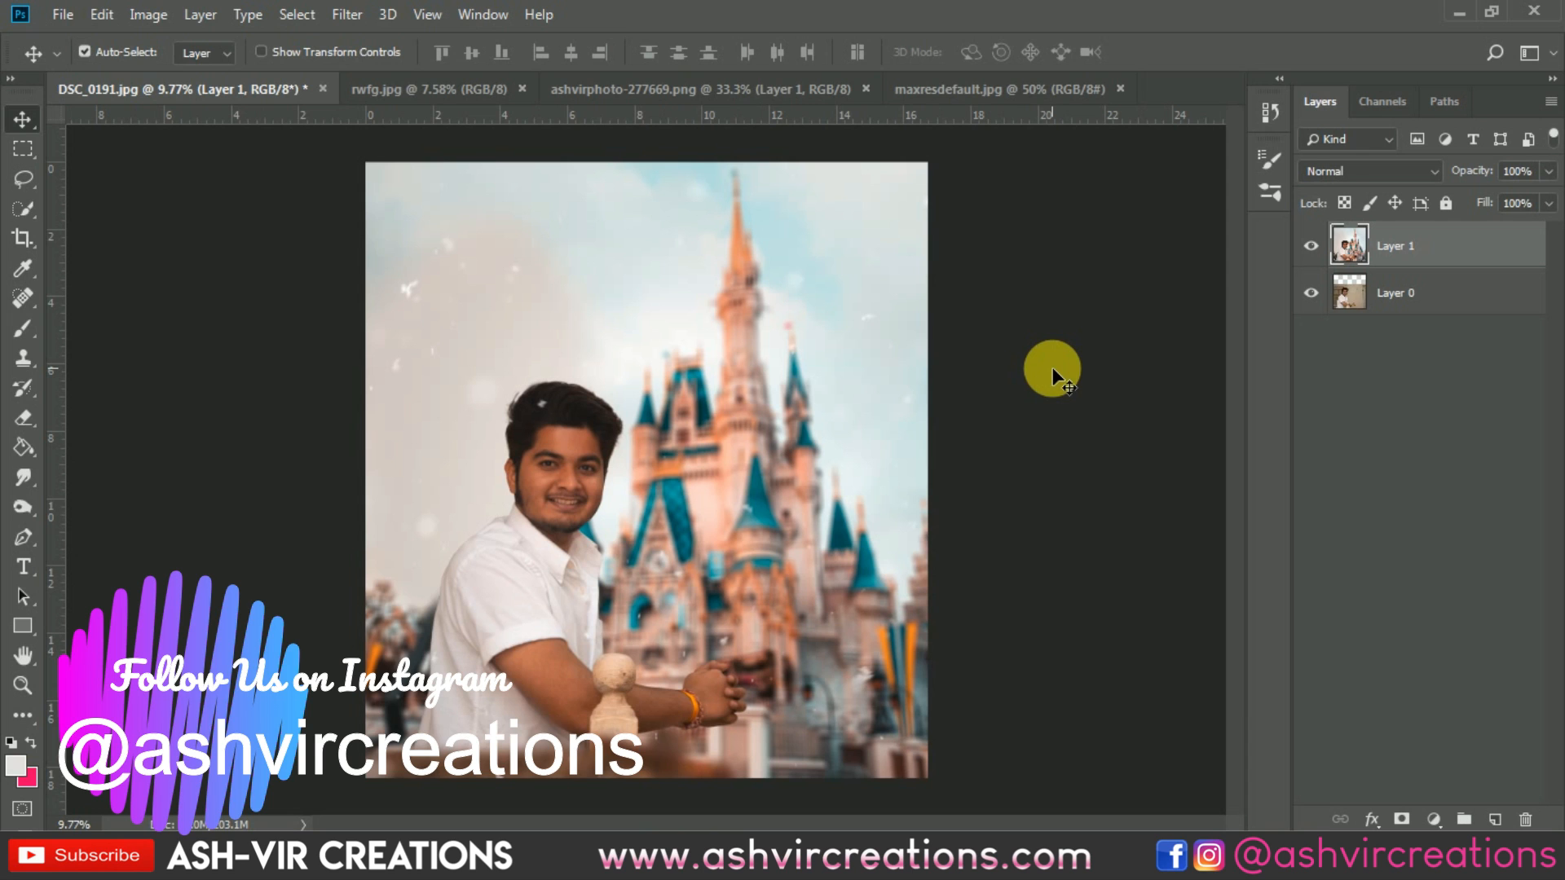
- Examine the finished composite up close and as a whole
scroll(970, 541, up, 2)
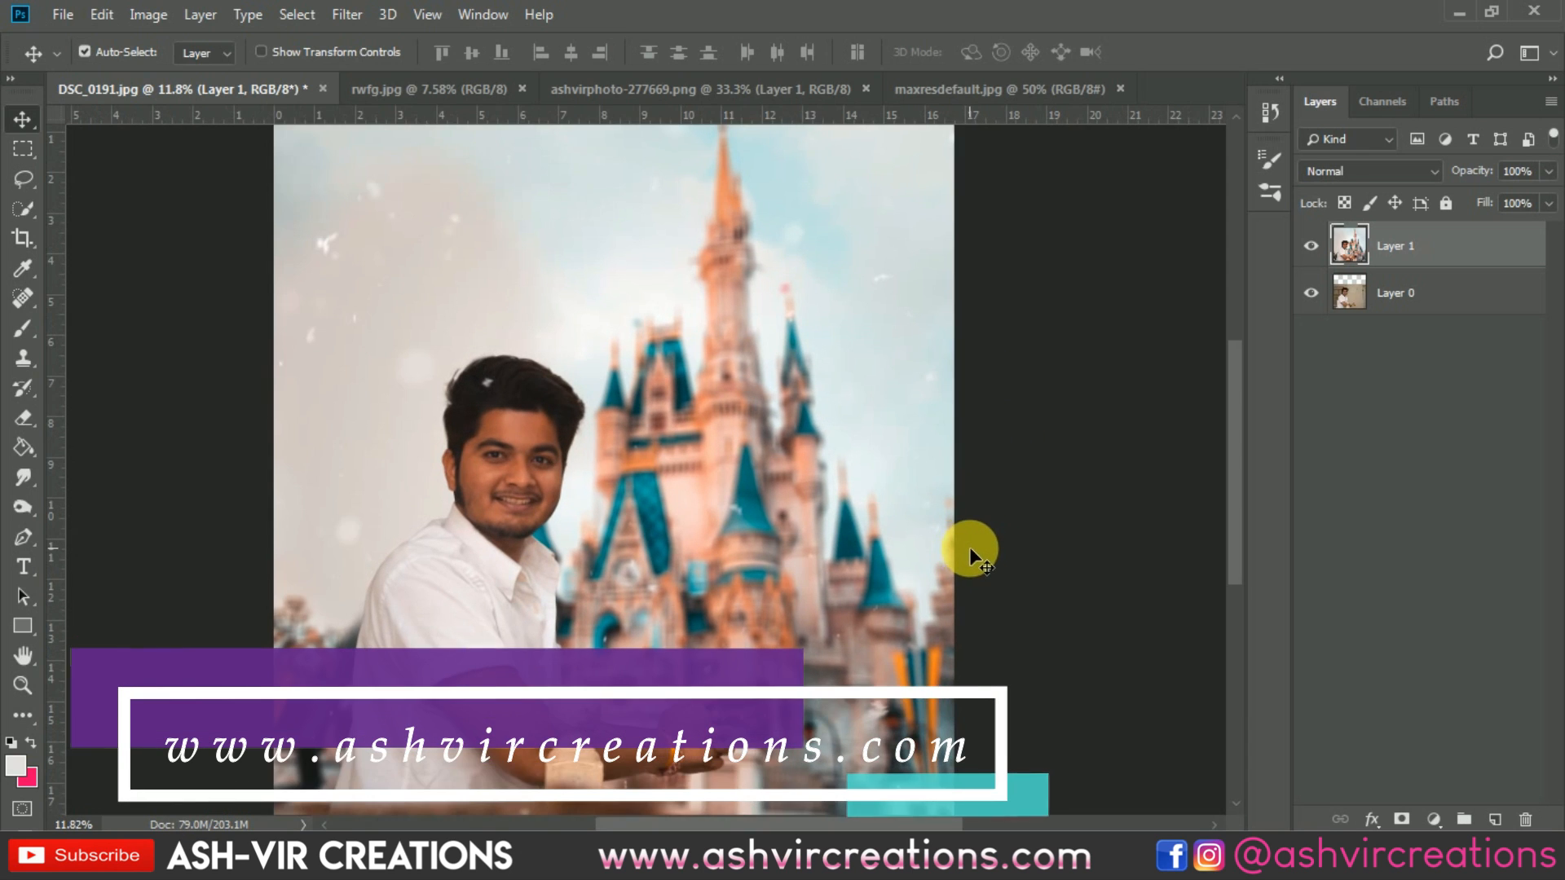
scroll(970, 477, up, 2)
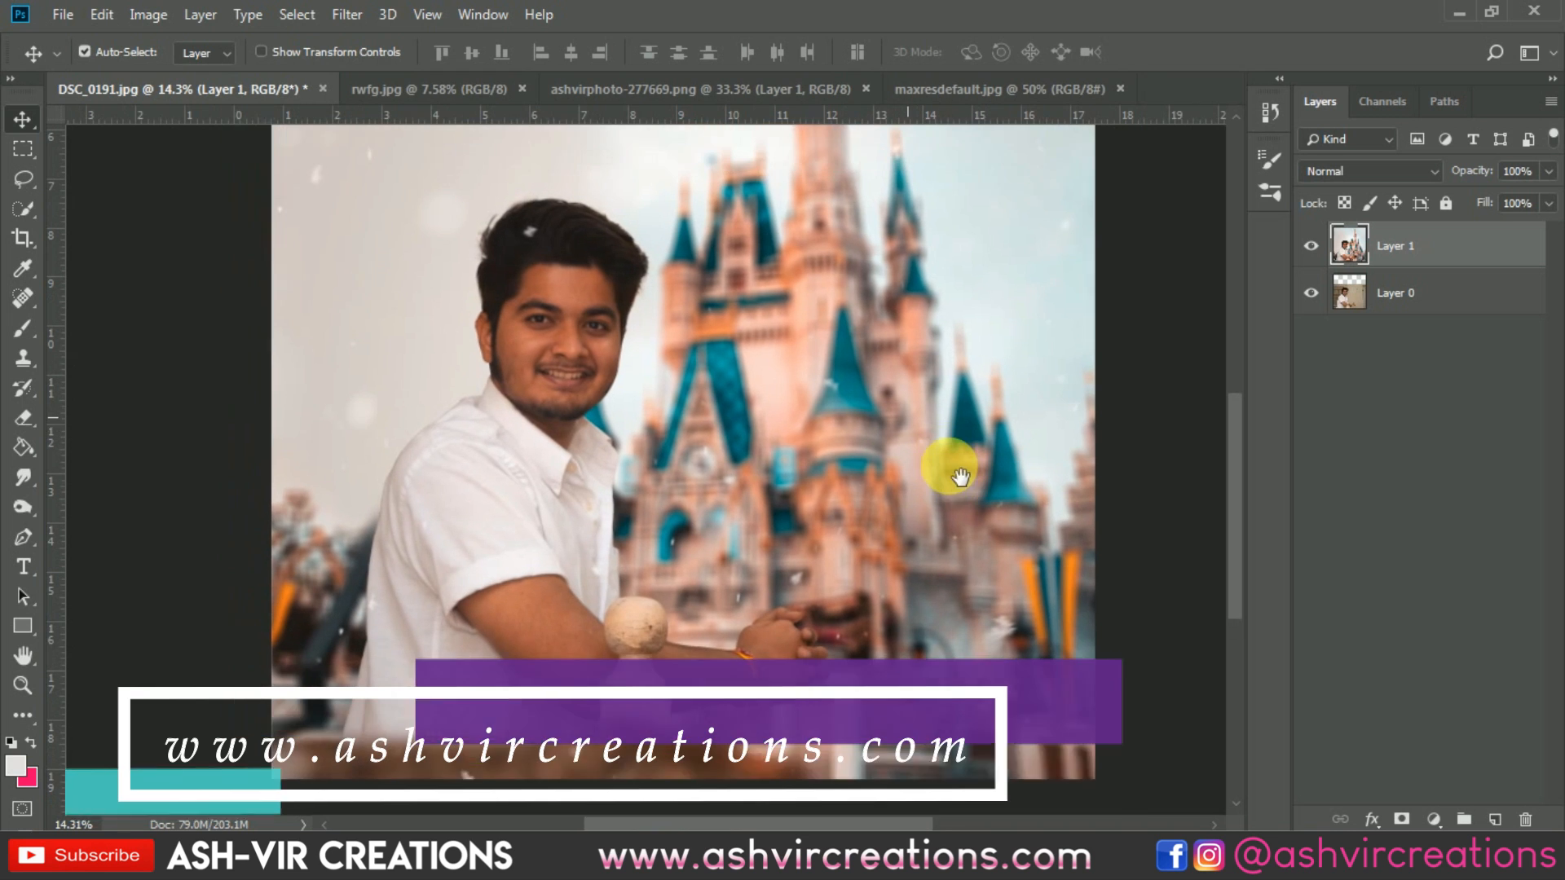
scroll(952, 466, down, 1)
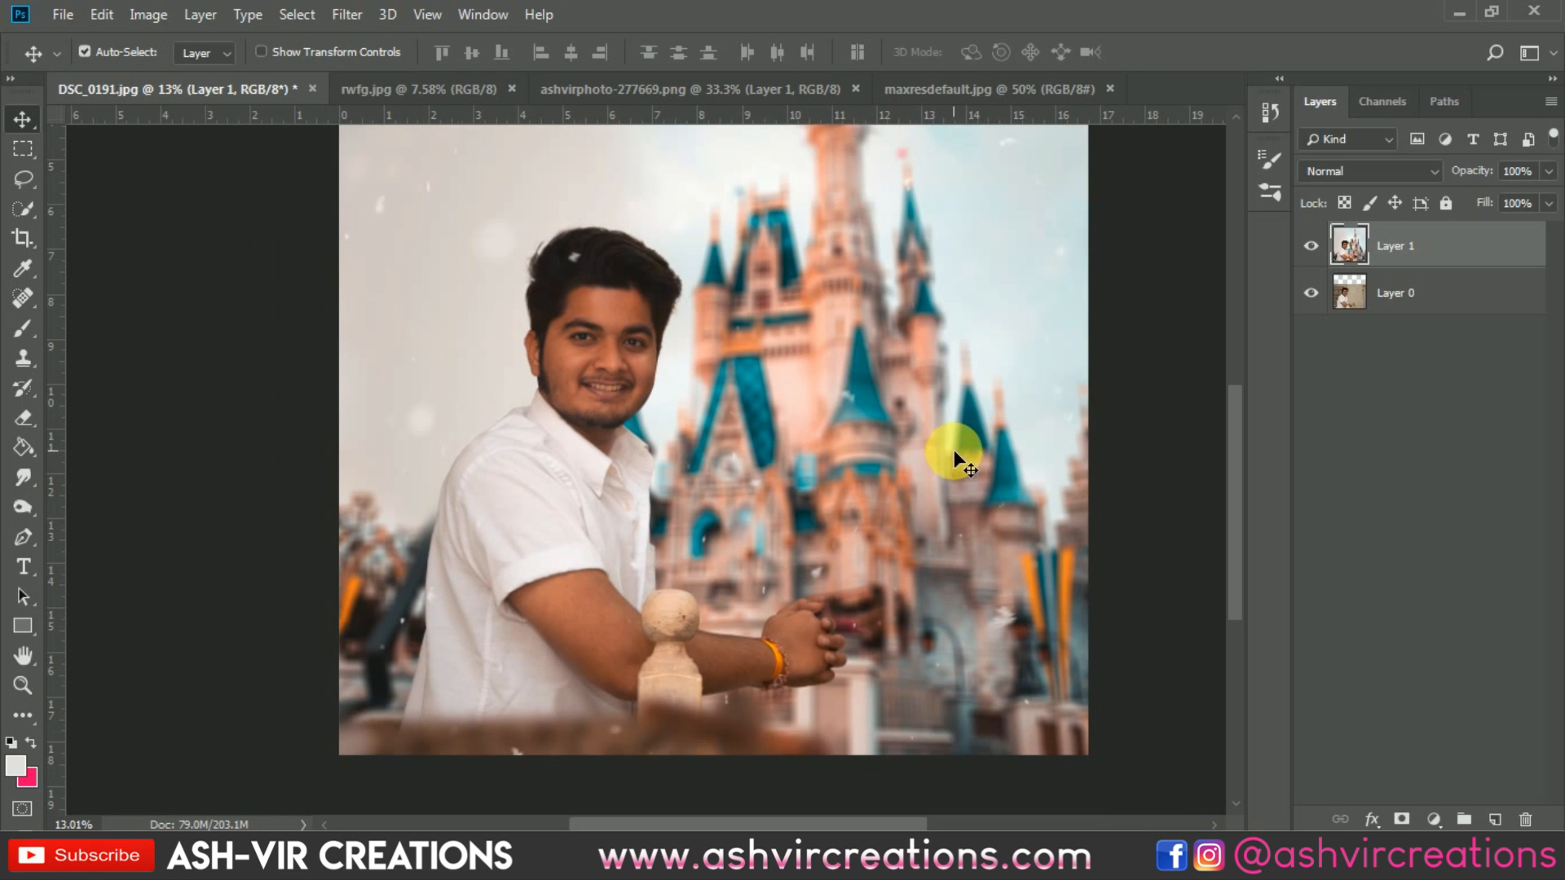
scroll(984, 545, down, 2)
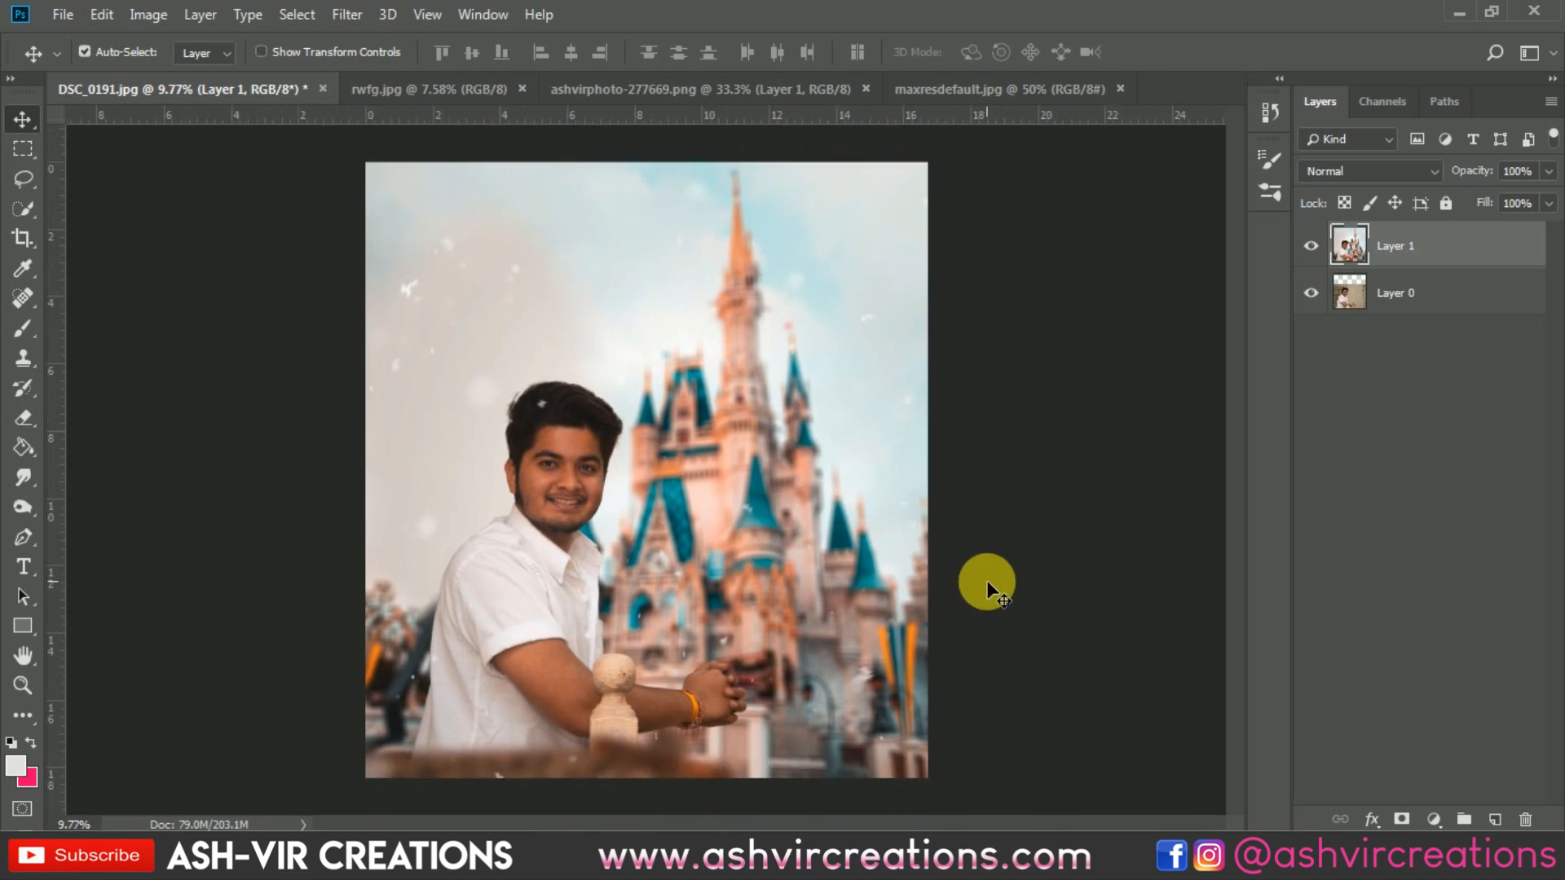
scroll(916, 565, up, 2)
scroll(910, 575, down, 1)
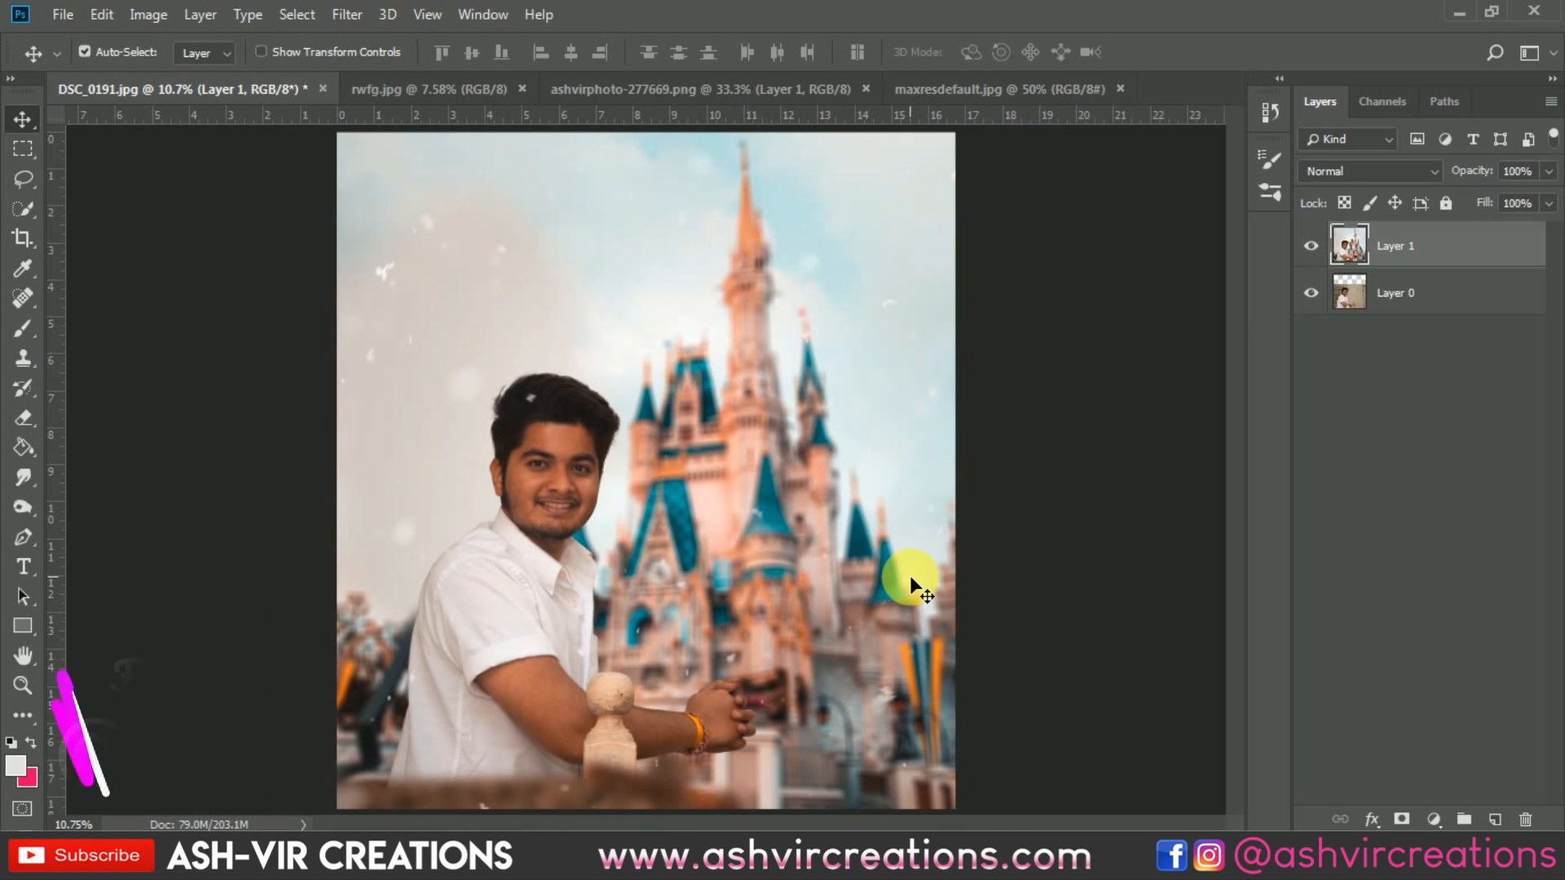
scroll(892, 563, down, 1)
scroll(880, 582, up, 1)
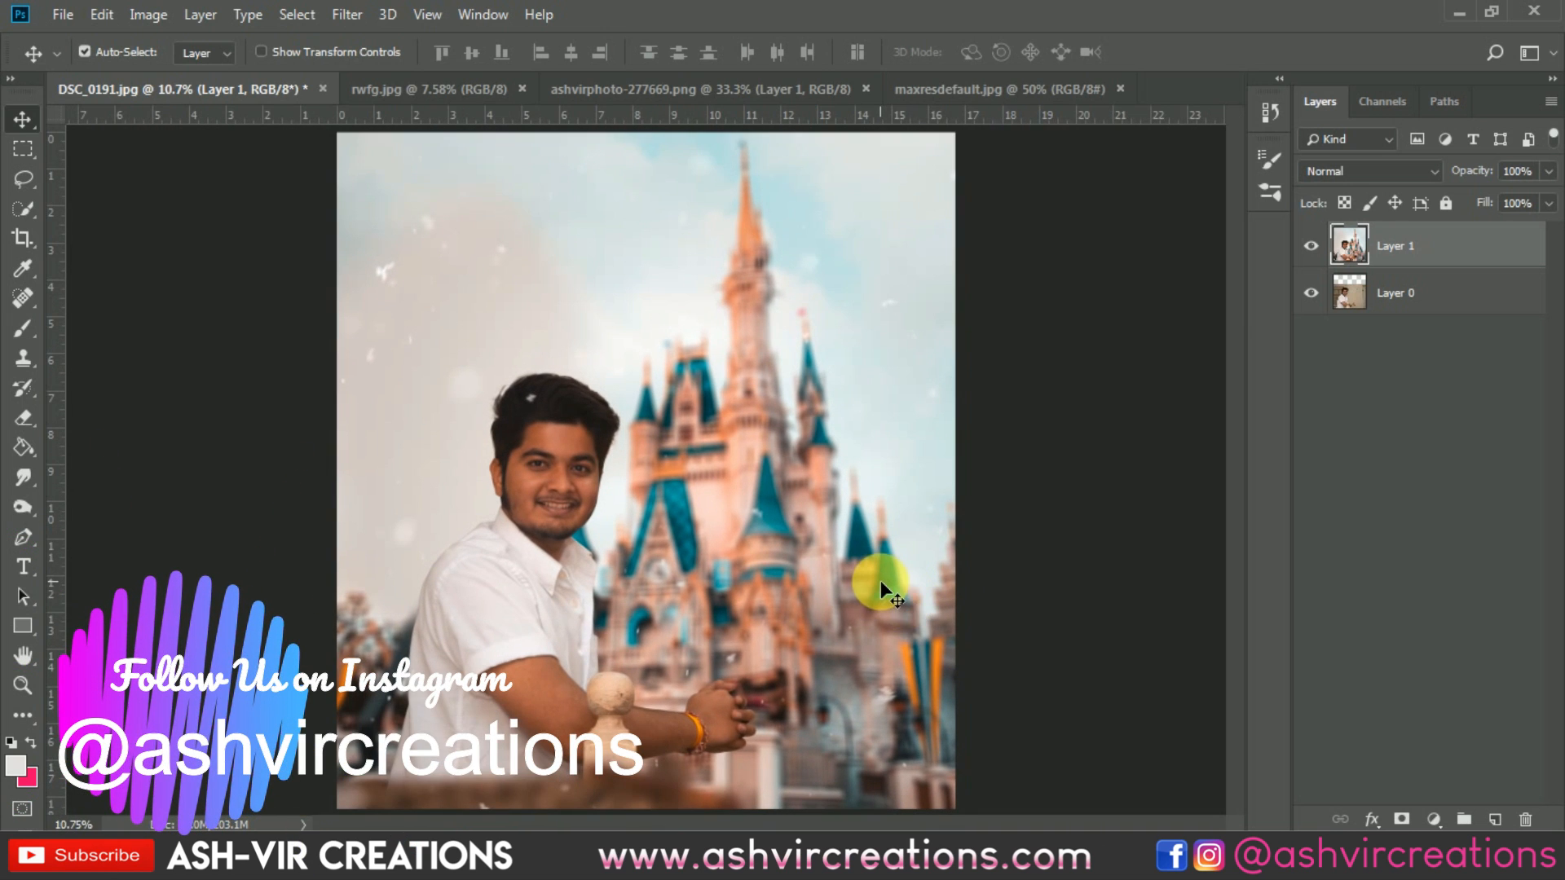